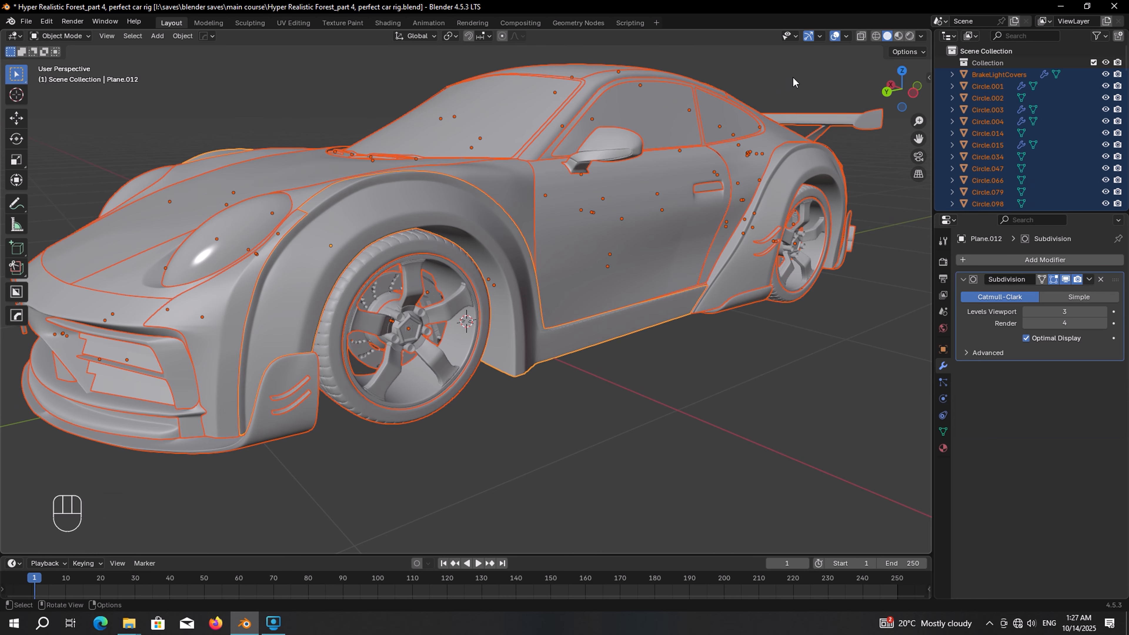
Apply Shade Auto Smooth to all selected car parts and snap the 3D cursor to the selection
right_click(792, 76)
left_click(770, 80)
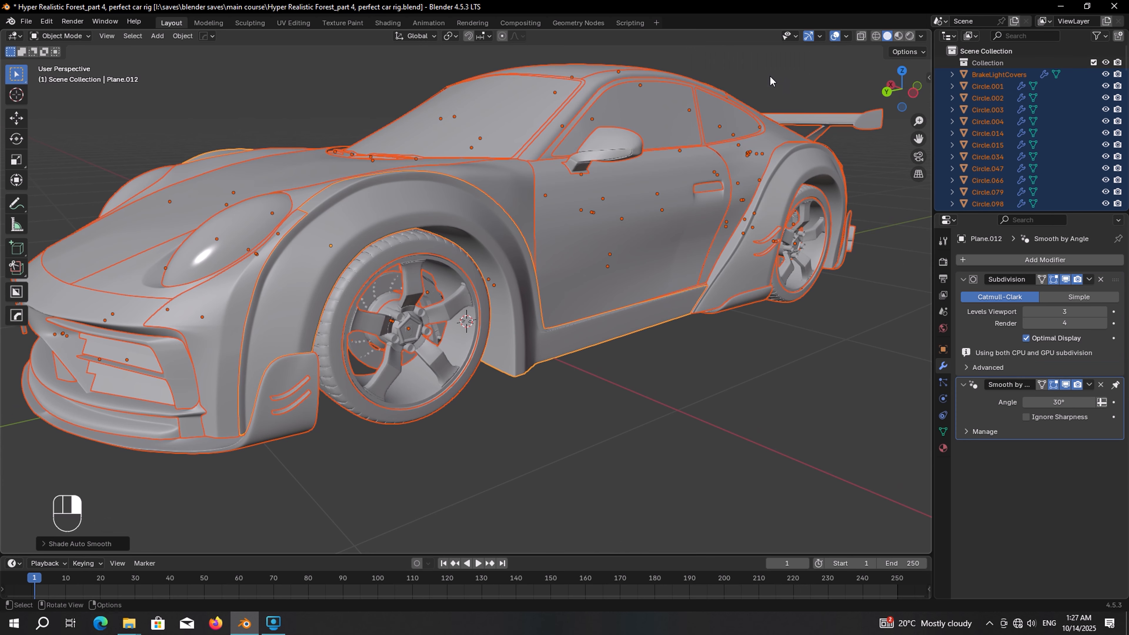
scroll(751, 93, "down", 3)
key("shift+s")
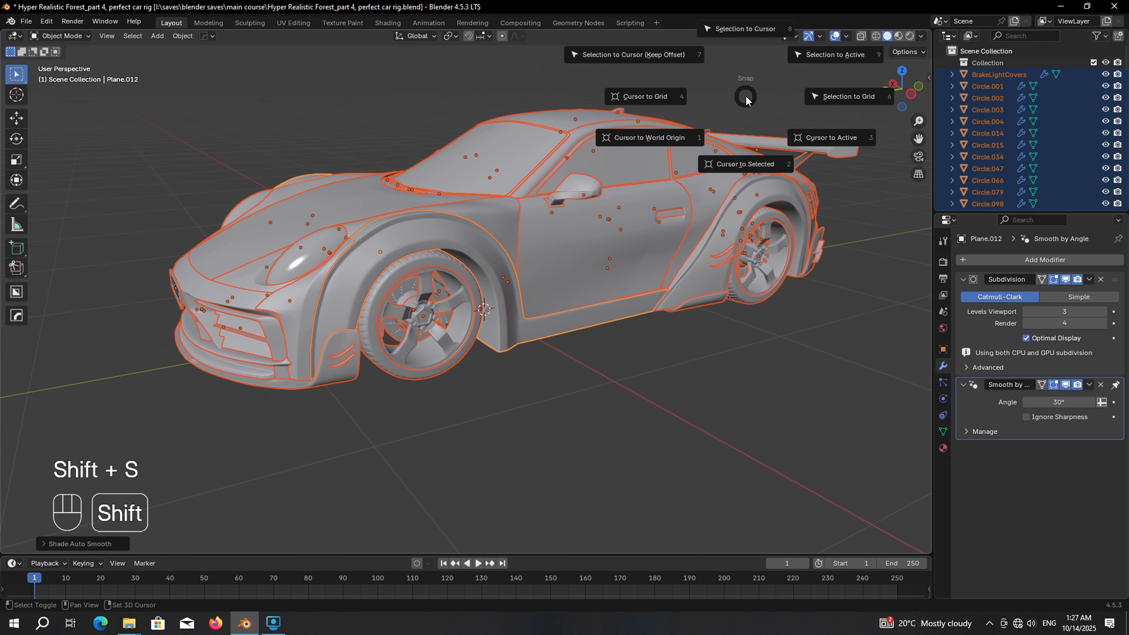
left_click(756, 162)
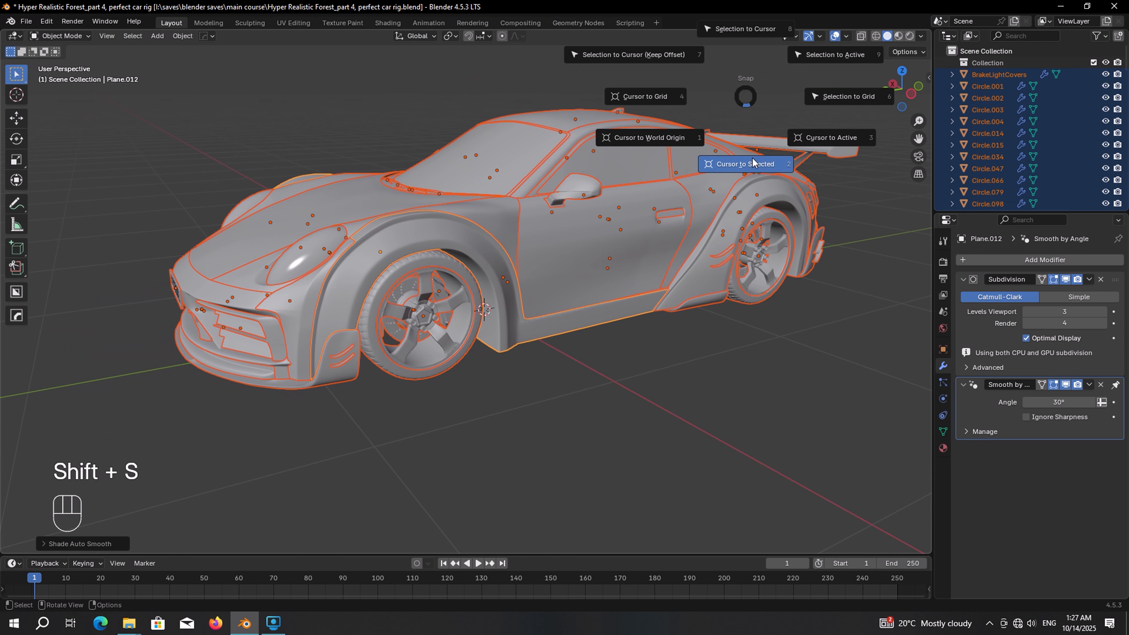
Add a Plain Axes empty at the 3D cursor in the middle of the car and frame it in the view
middle_click_drag(752, 158, 715, 130)
key("shift+a")
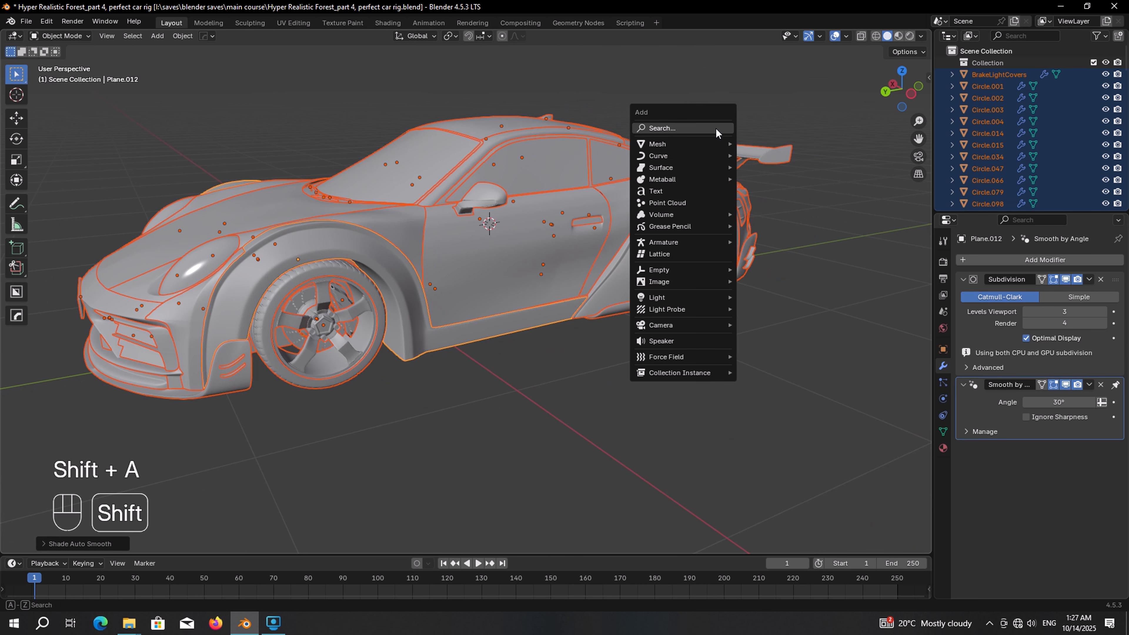
mouse_move(672, 272)
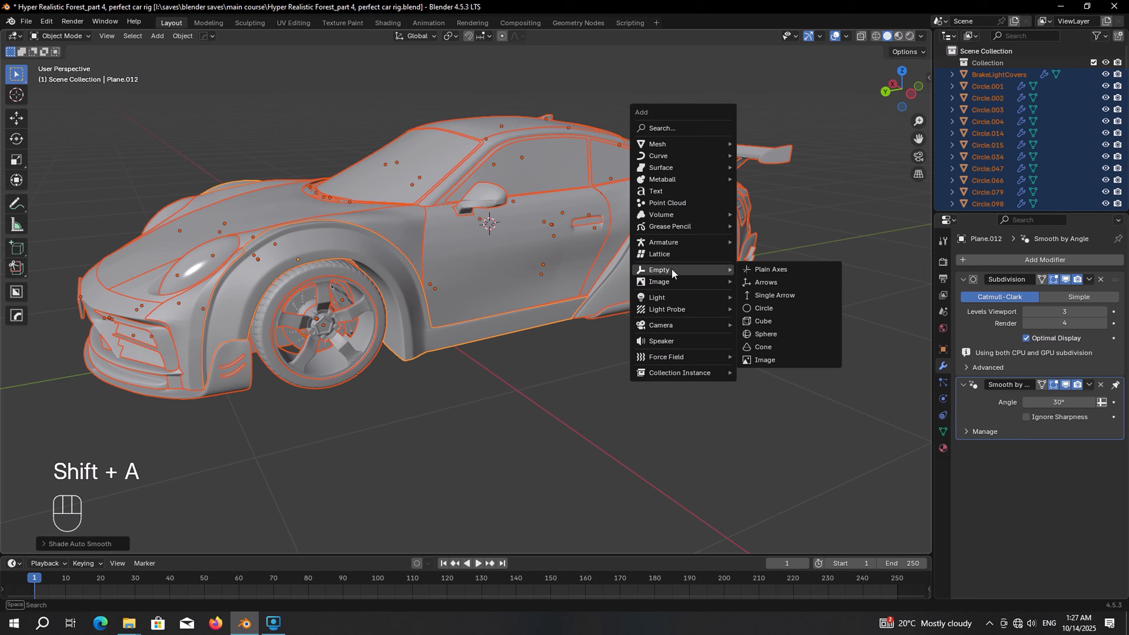
left_click(759, 267)
key("KP_Decimal")
middle_click_drag(488, 273, 518, 268)
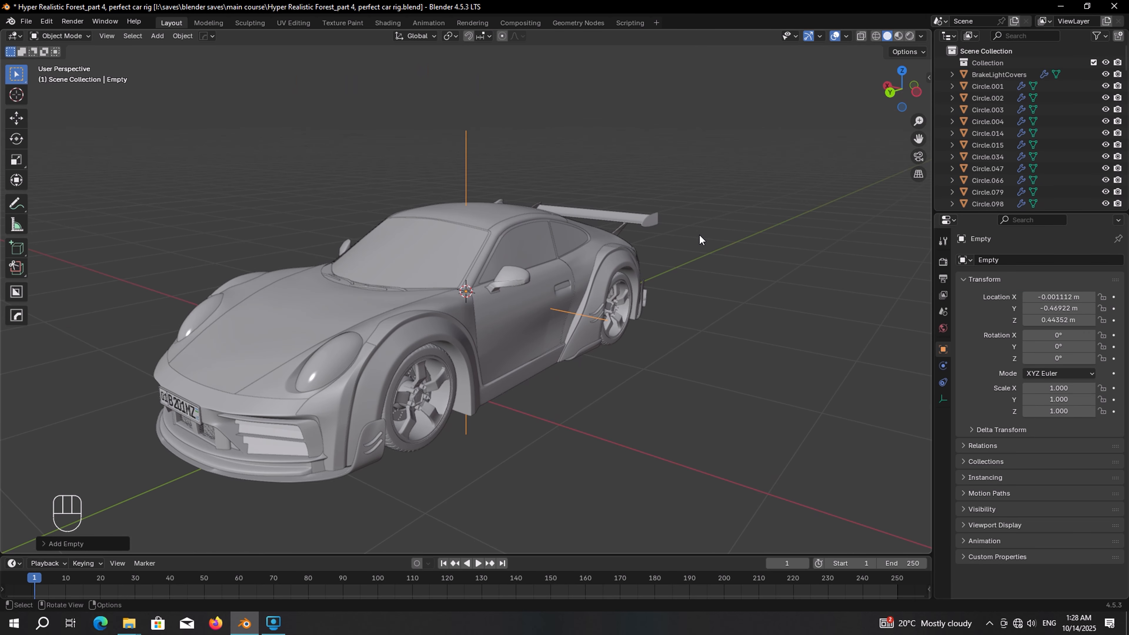
Try scaling the empty, and try adjusting its display size
key("s")
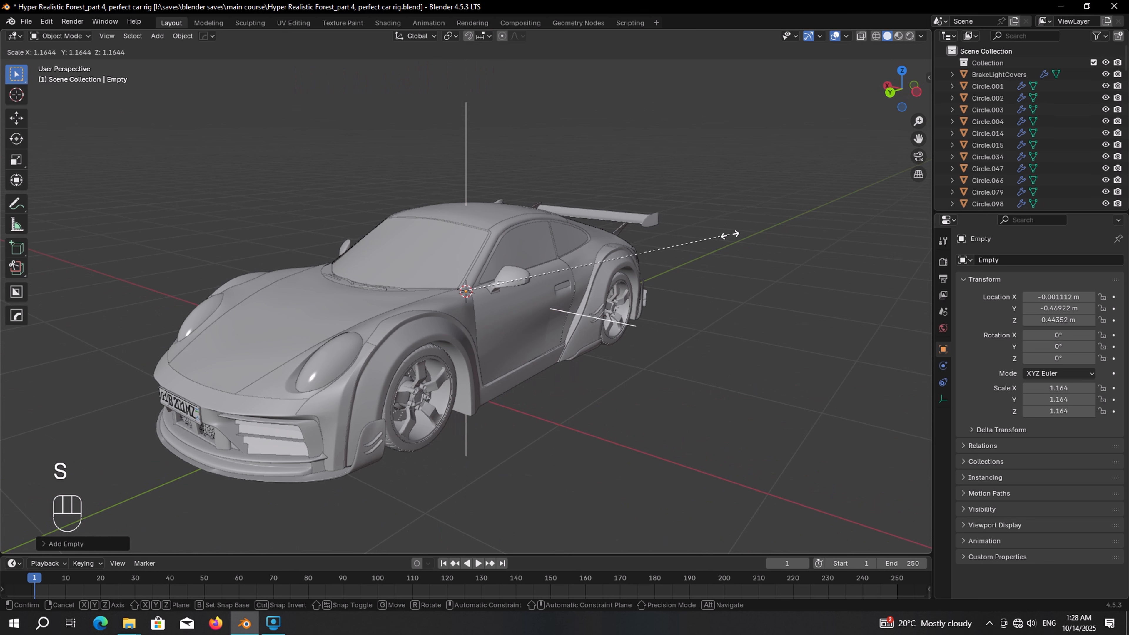
right_click(669, 232)
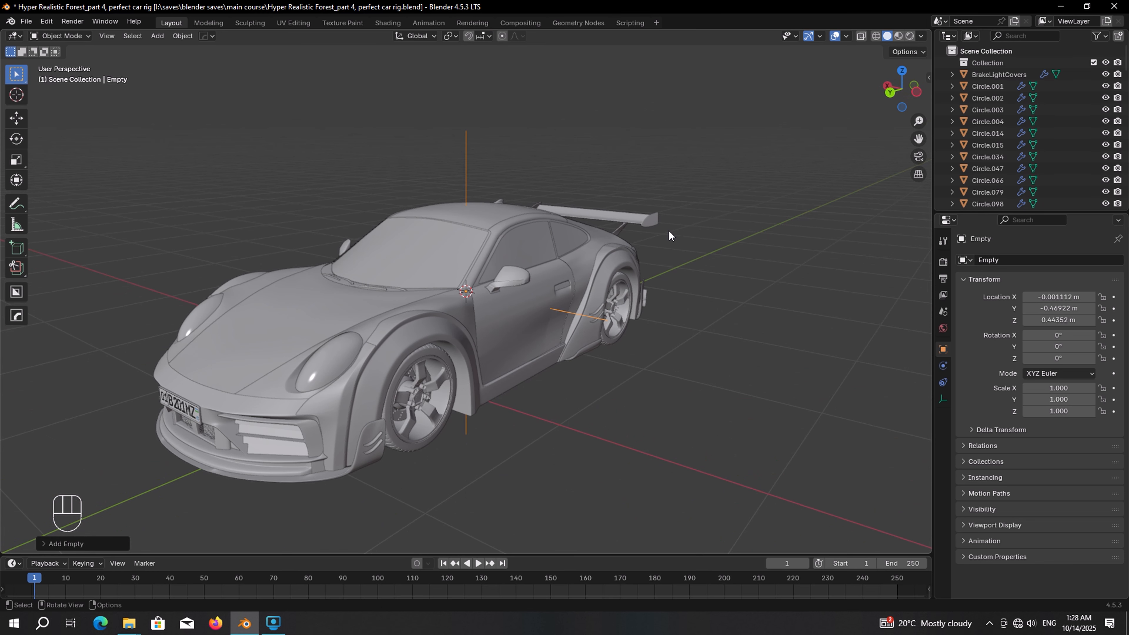
right_click(677, 188)
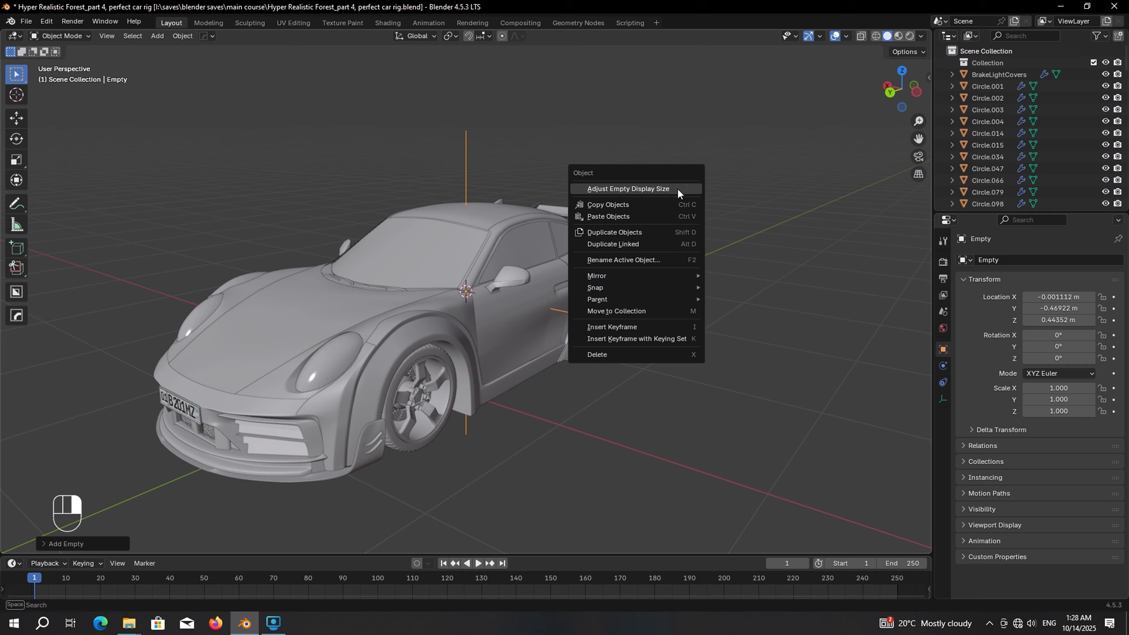
left_click(623, 188)
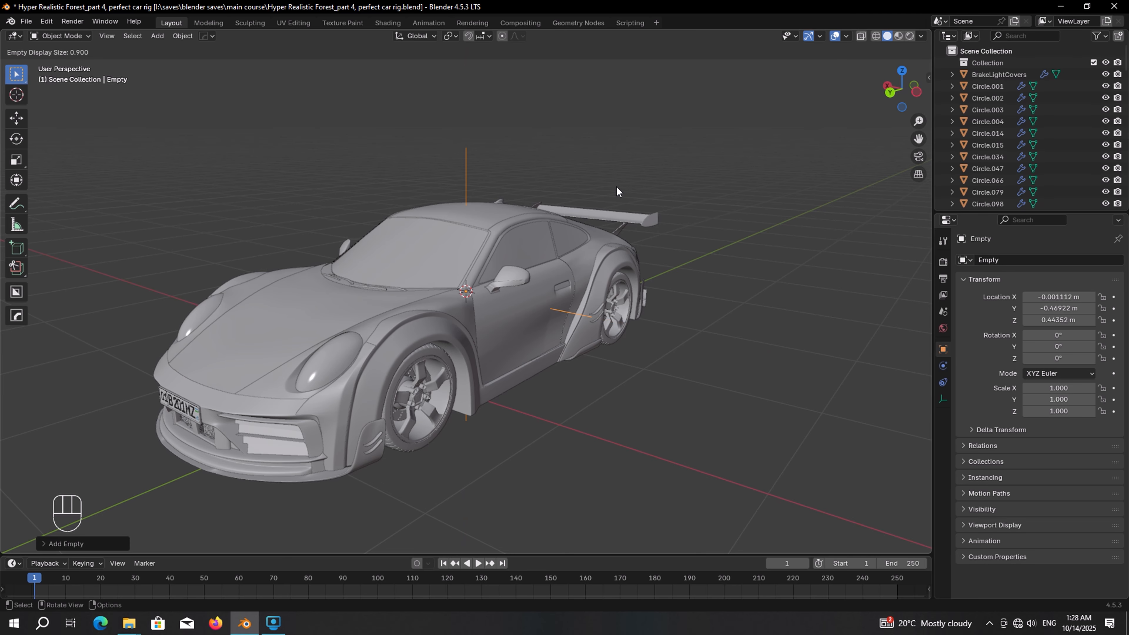
left_click(635, 188)
Parent all the car parts to the central empty using Object (Keep Transform)
middle_click_drag(634, 189, 517, 141)
key("a")
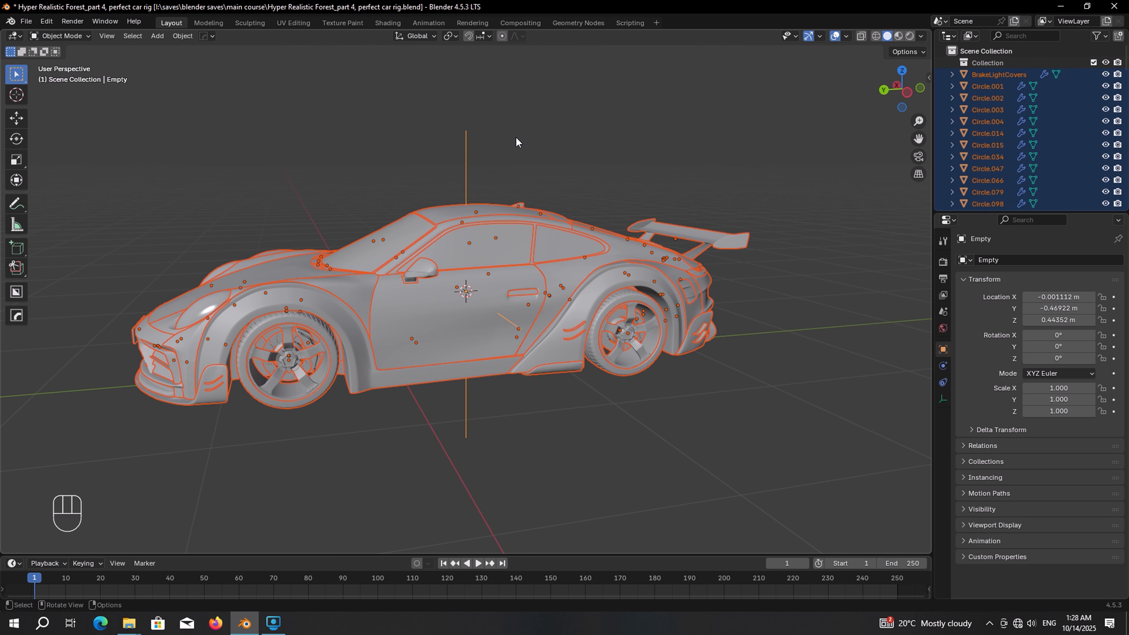
key("ctrl+p")
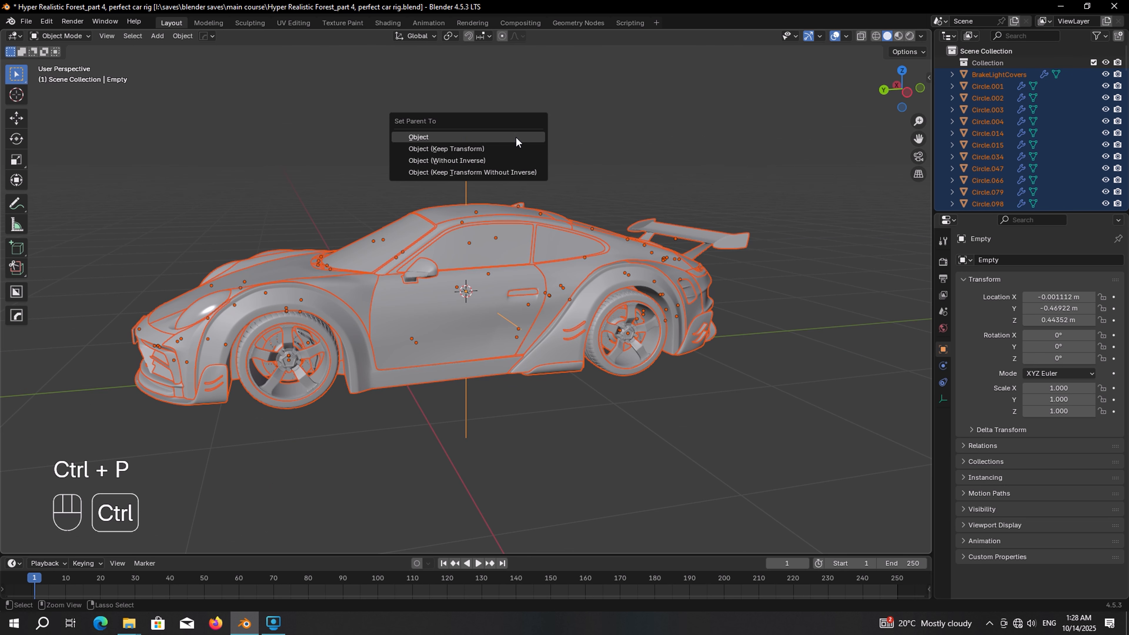
left_click(446, 149)
Try moving the central empty to check that the parented car parts follow it
left_click(471, 163)
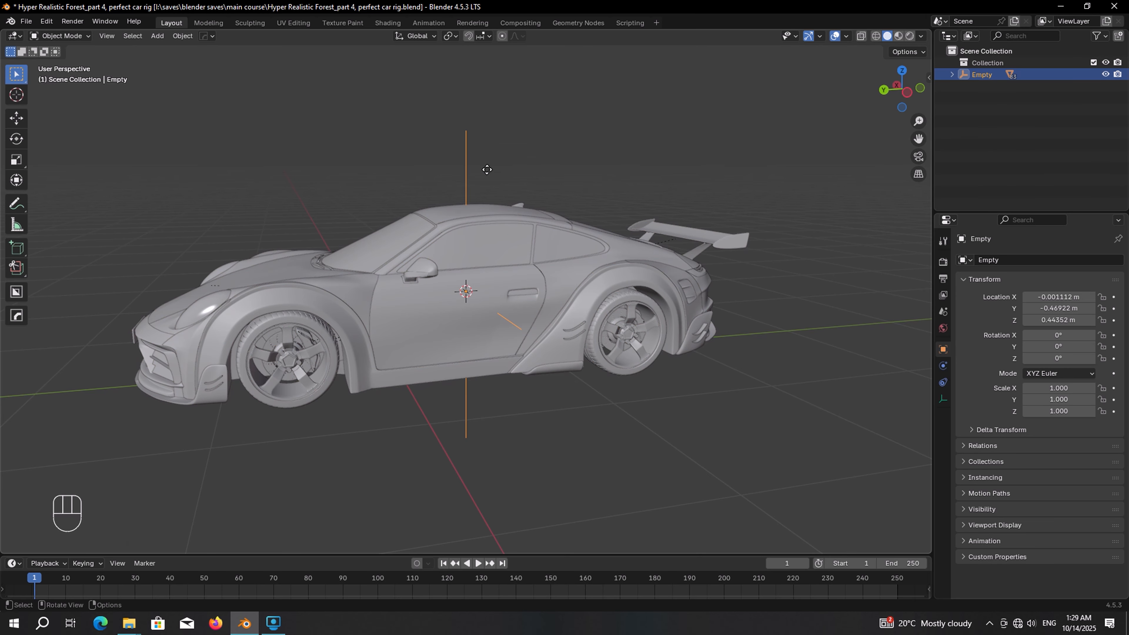
key("g")
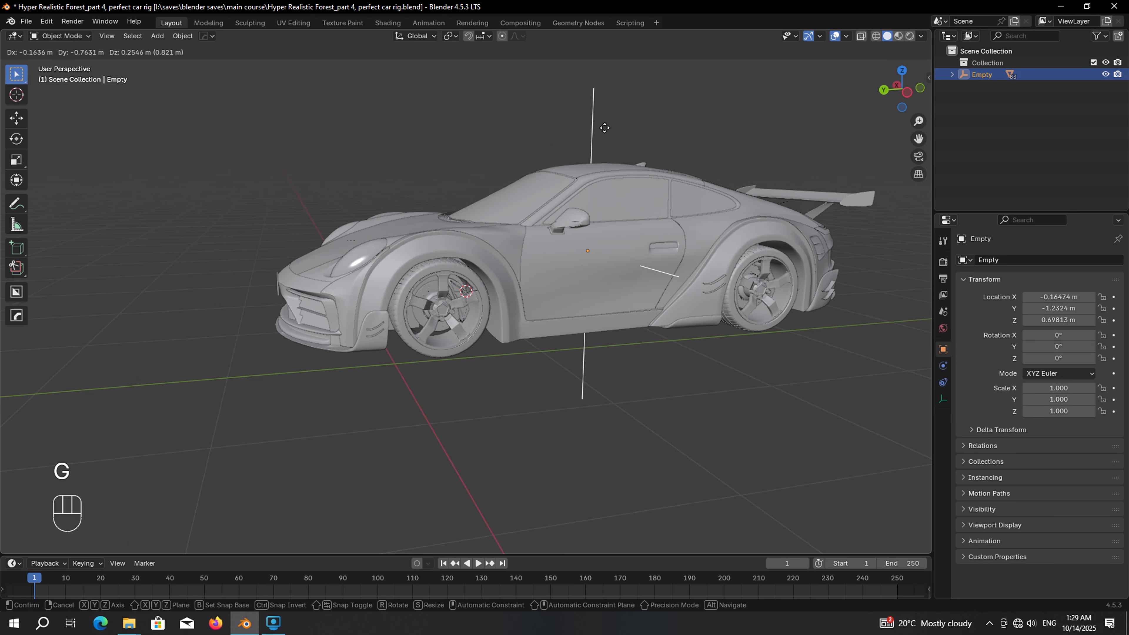
right_click(480, 124)
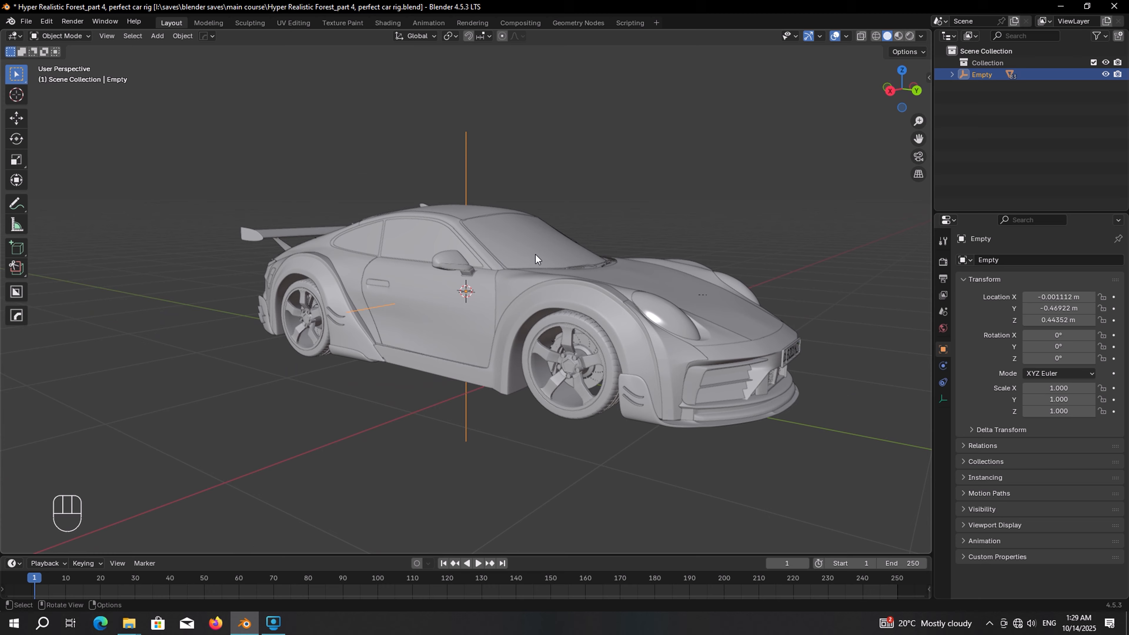
Select the front-right tyre and try rotating it in right orthographic view to check its pivot
middle_click_drag(536, 254, 463, 233, "shift")
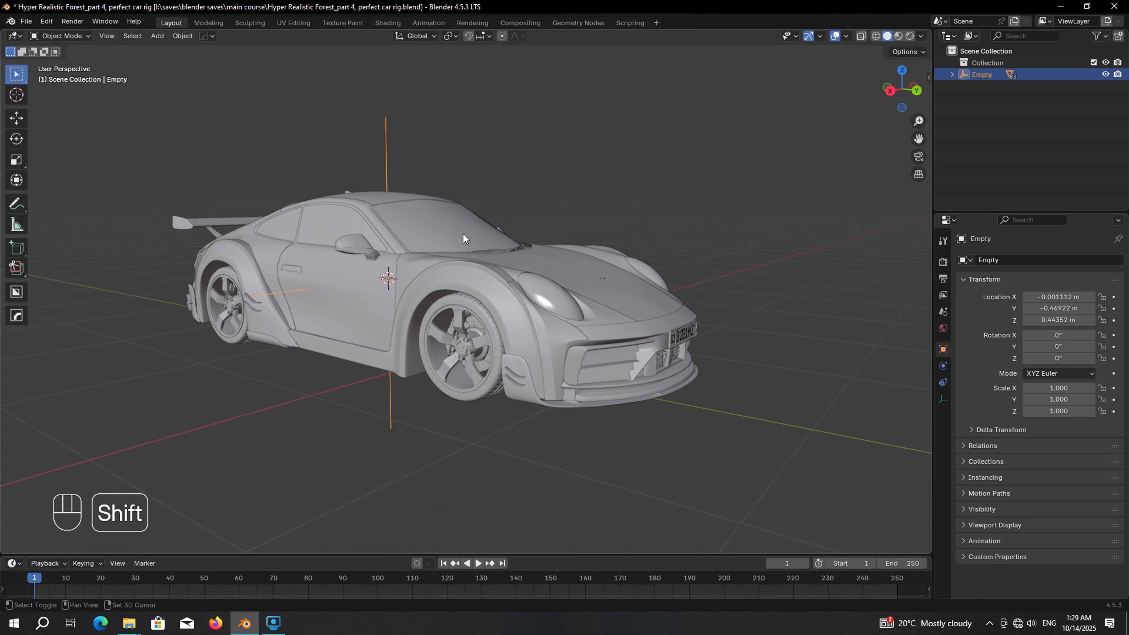
scroll(471, 311, "up", 3)
left_click(471, 311)
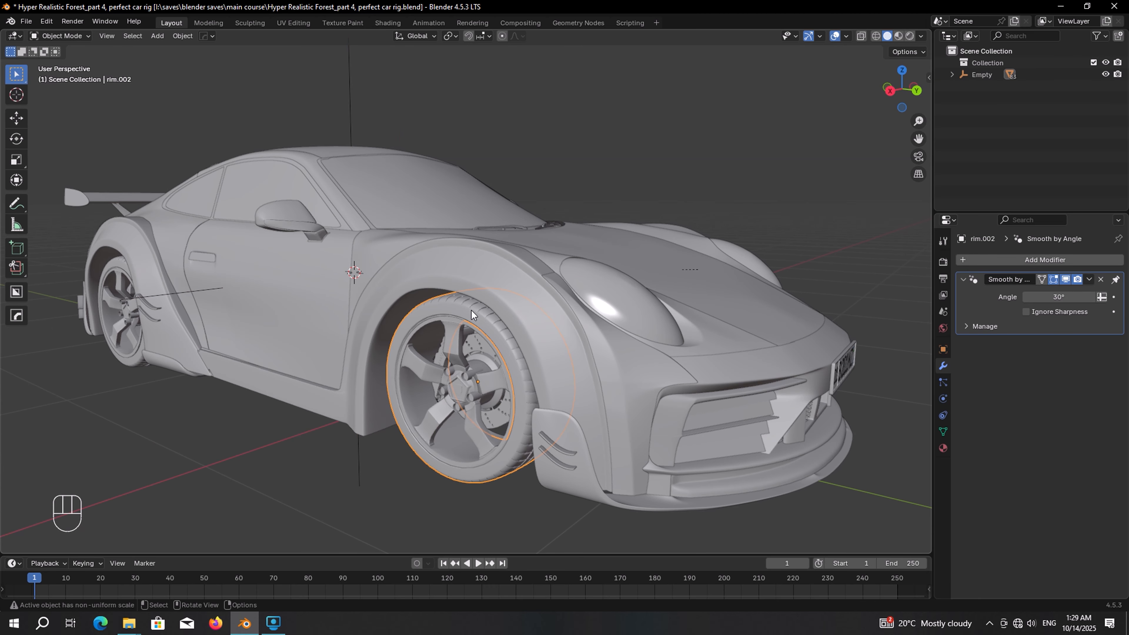
middle_click_drag(471, 311, 486, 289)
key("shift+s")
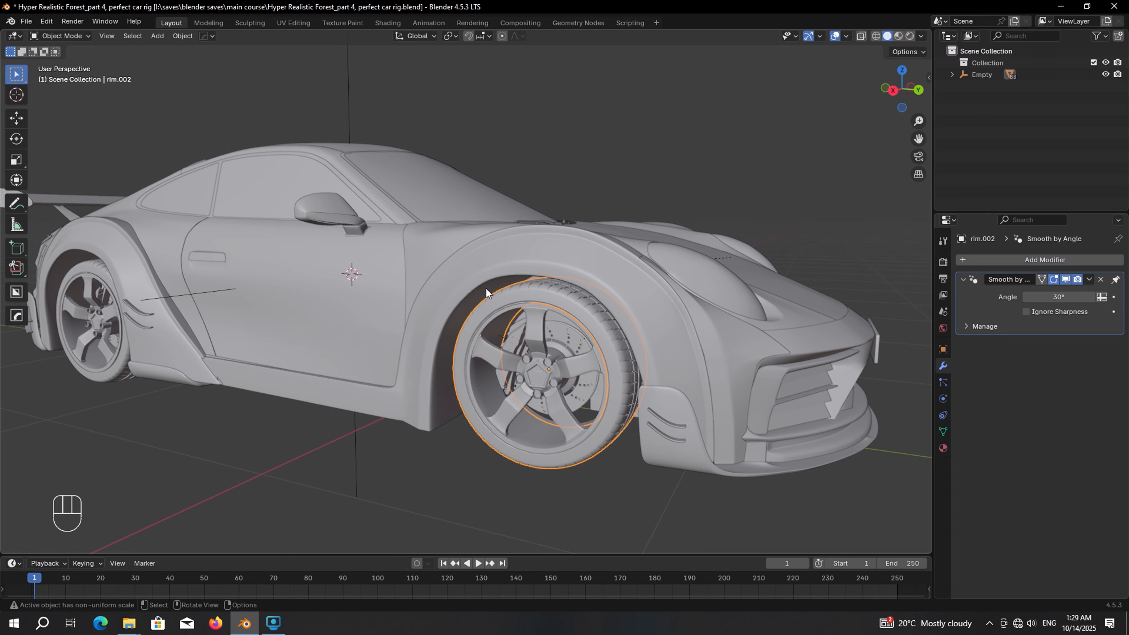
key("KP_3")
middle_click_drag(485, 288, 462, 282, "shift")
scroll(462, 282, "up", 5)
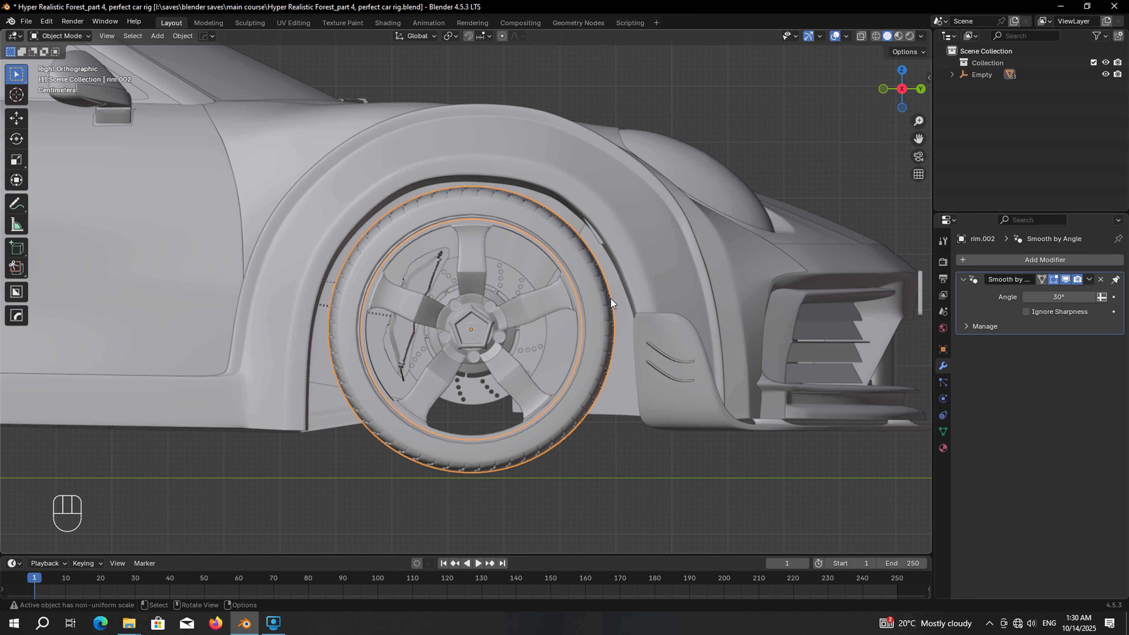
key("r")
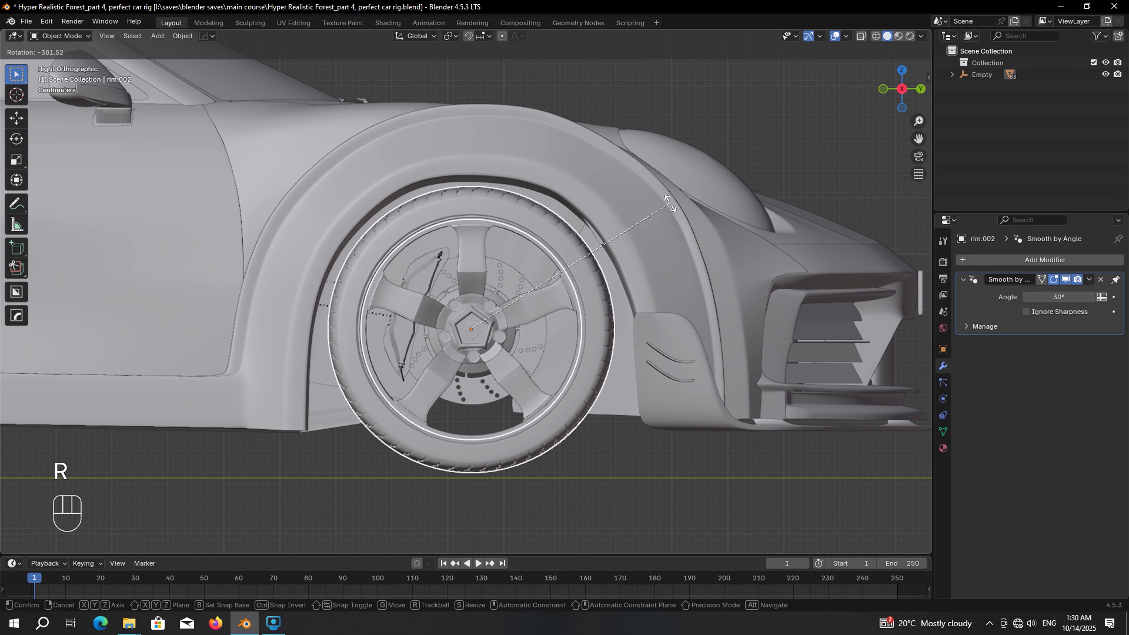
right_click(747, 202)
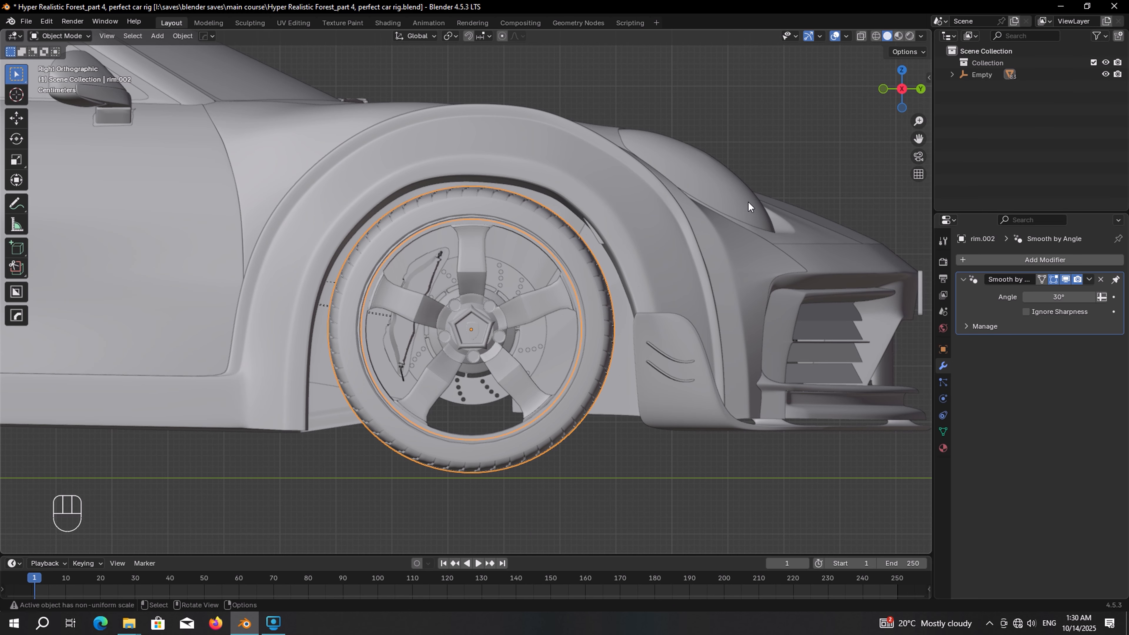
Try offsetting the whole front-right tyre mesh downward along Z in Edit Mode, away from its origin
middle_click_drag(546, 219, 614, 211, "shift")
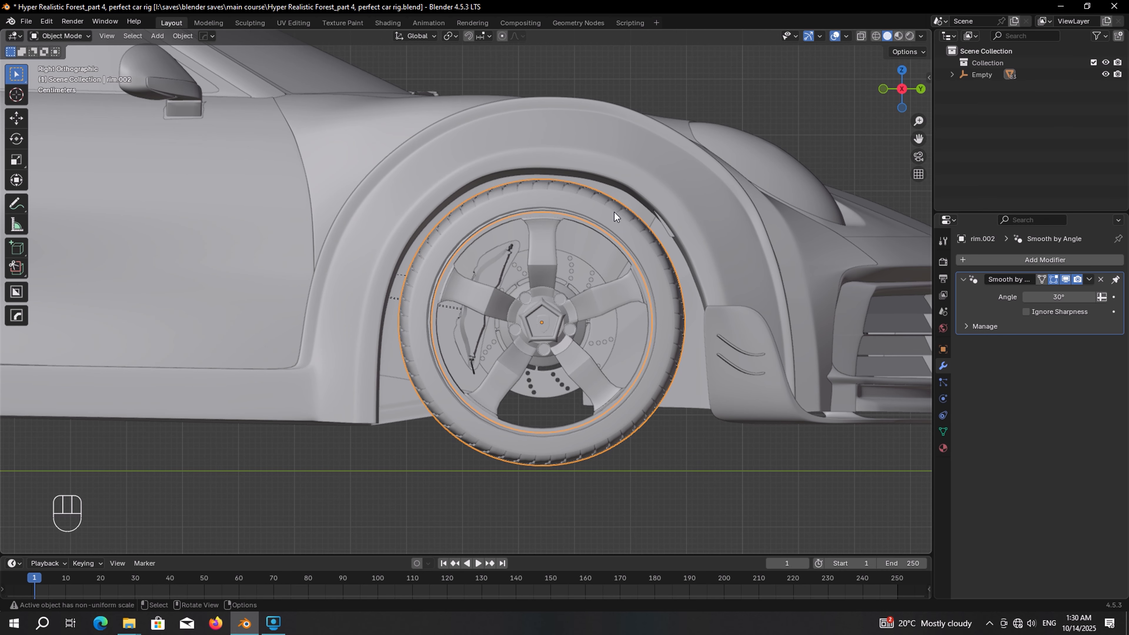
key("Tab")
key("a")
key("g")
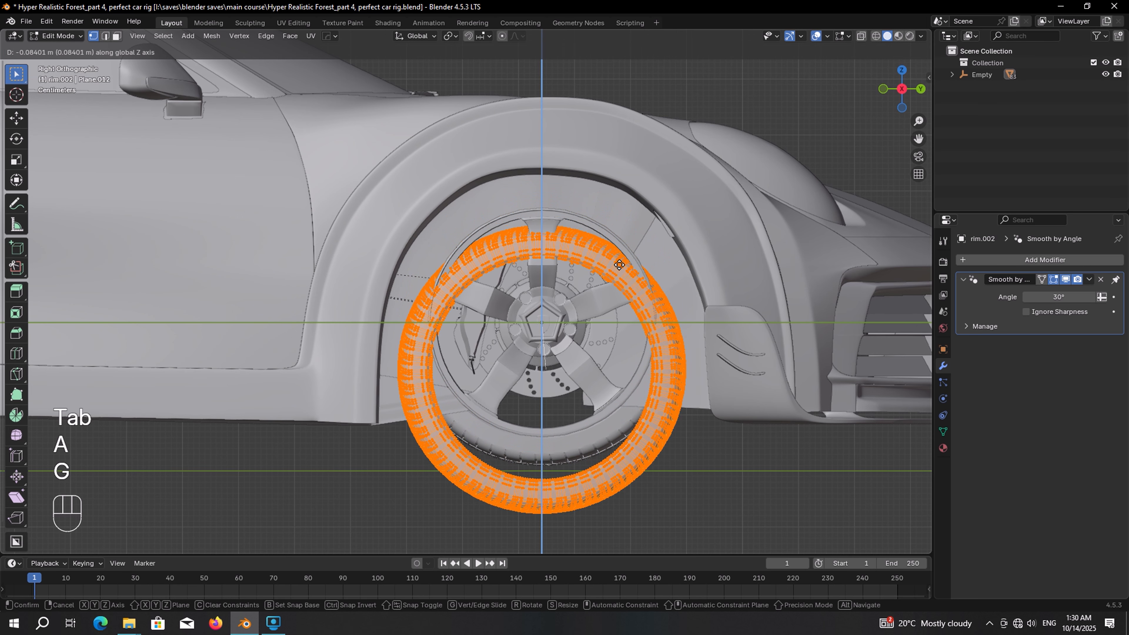
left_click(620, 267)
key("Tab")
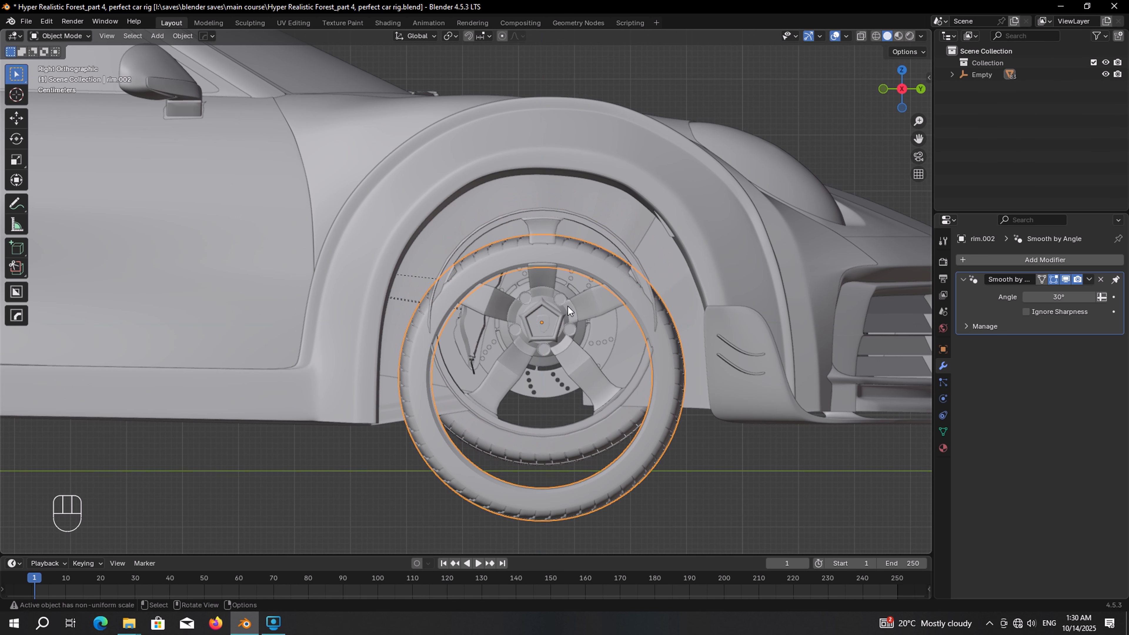
Try rotating the offset tyre in Object Mode to see how it turns around its off-centre origin
scroll(564, 280, "down", 1)
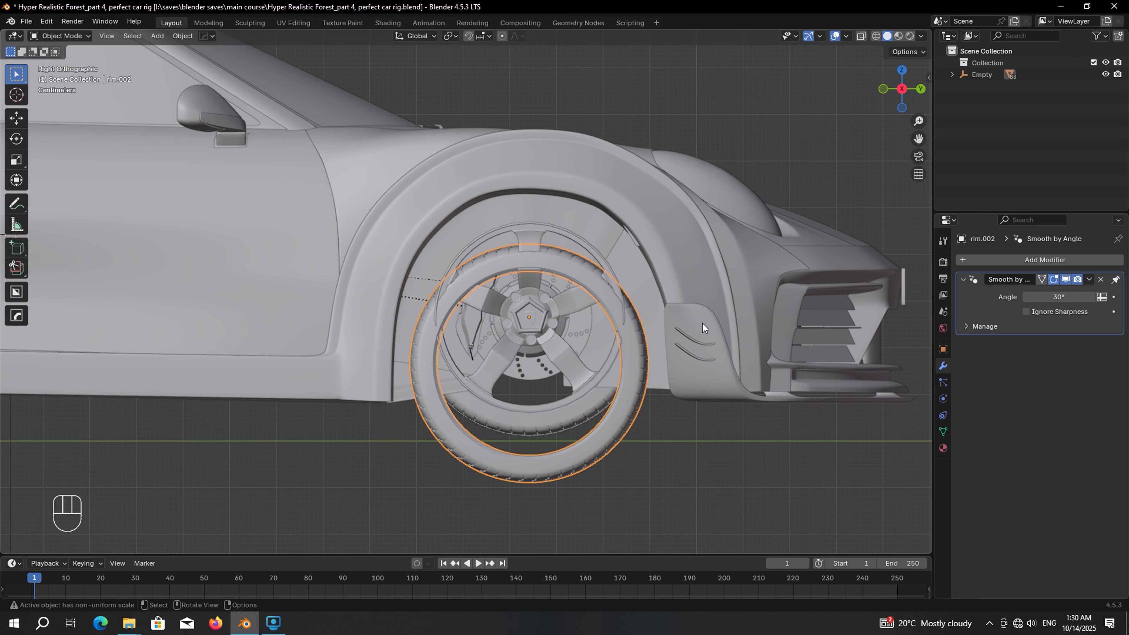
key("r")
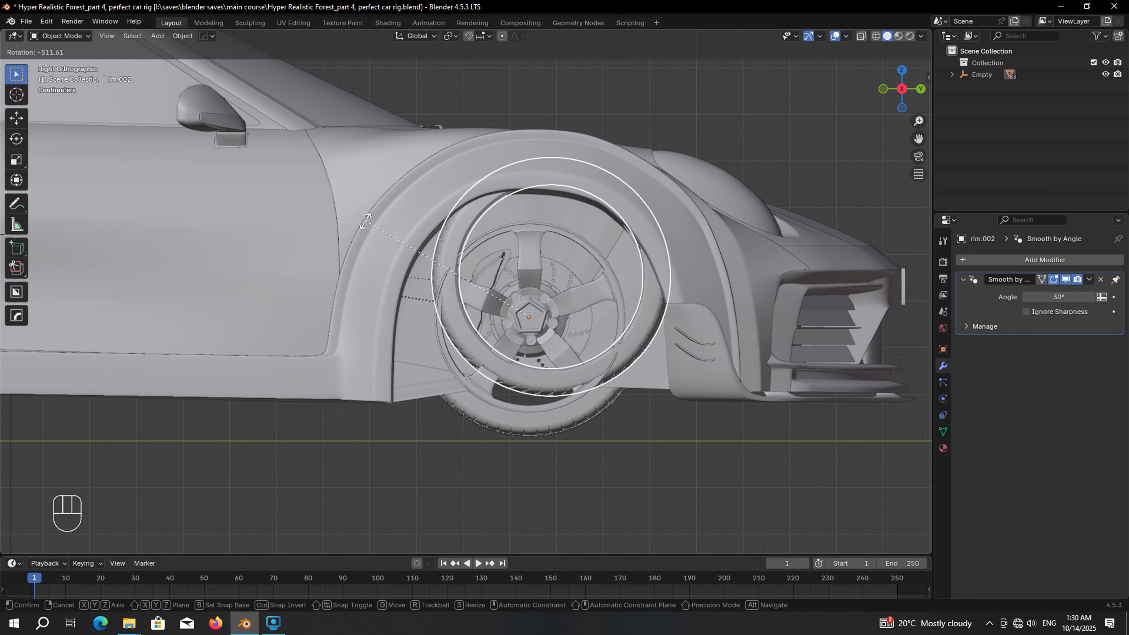
left_click(420, 143)
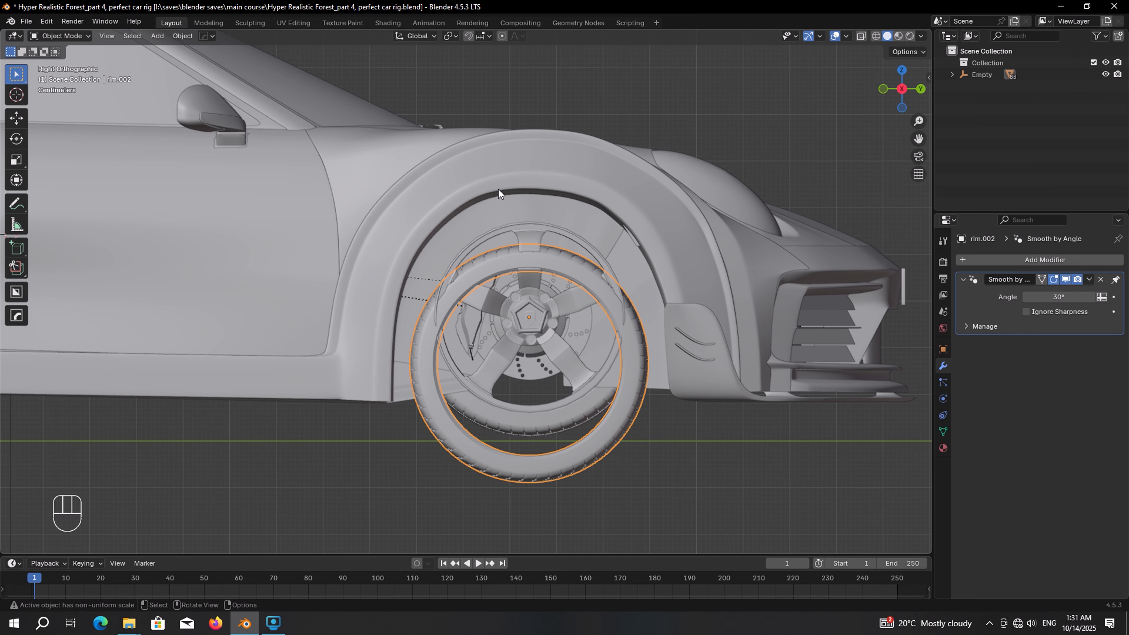
middle_click_drag(563, 216, 421, 246)
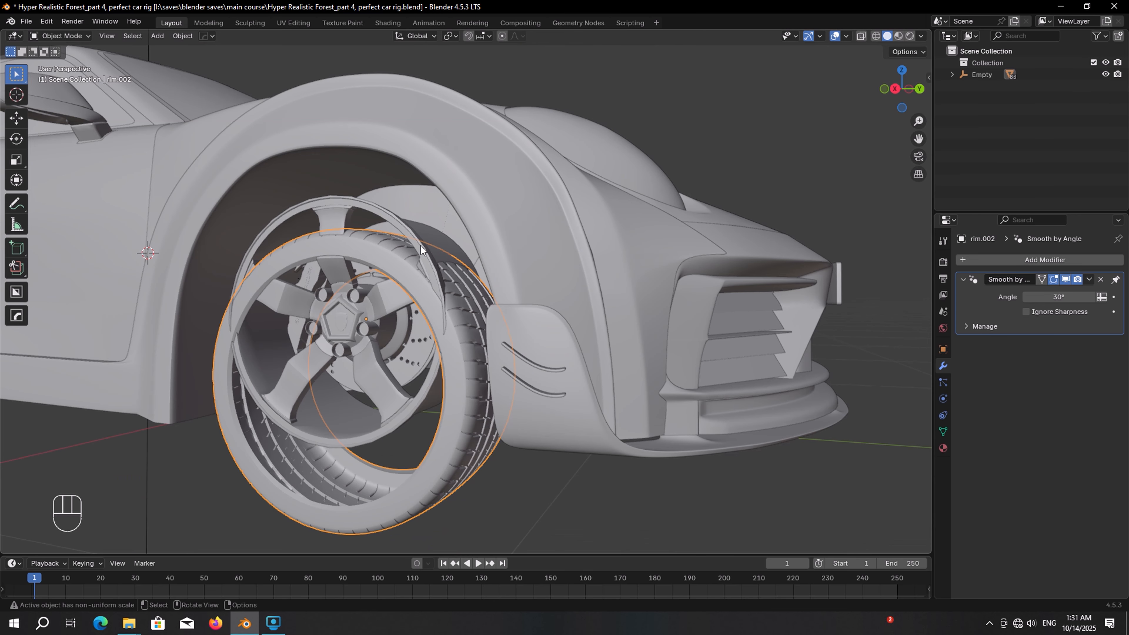
Snap the 3D cursor to the front-right tyre and add a Plain Axes empty there
key("KP_Decimal")
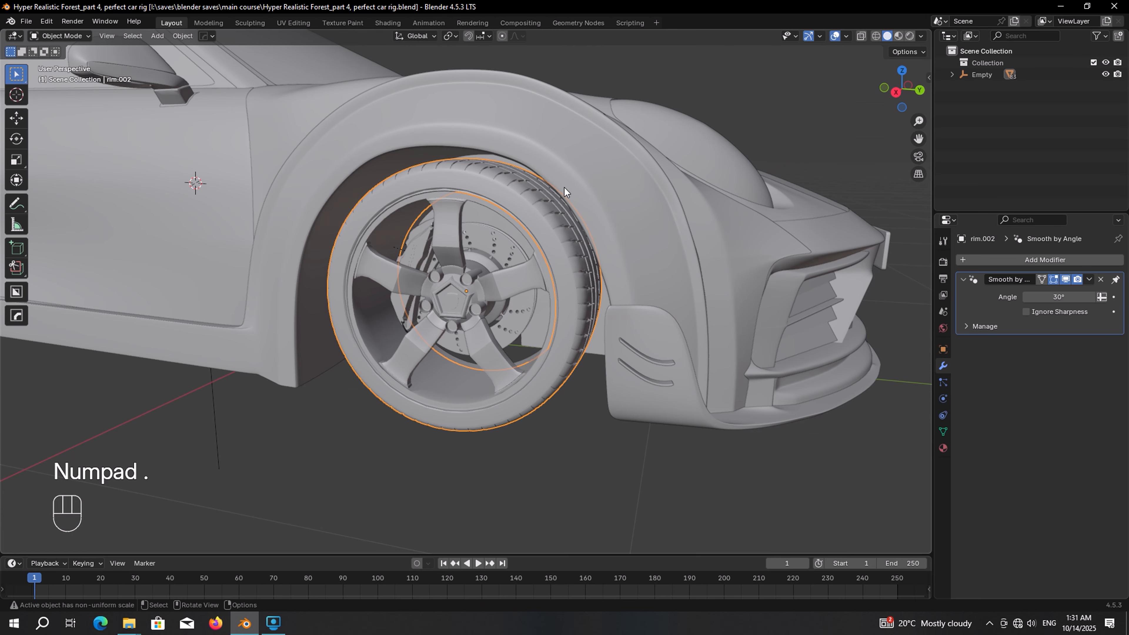
key("shift+s")
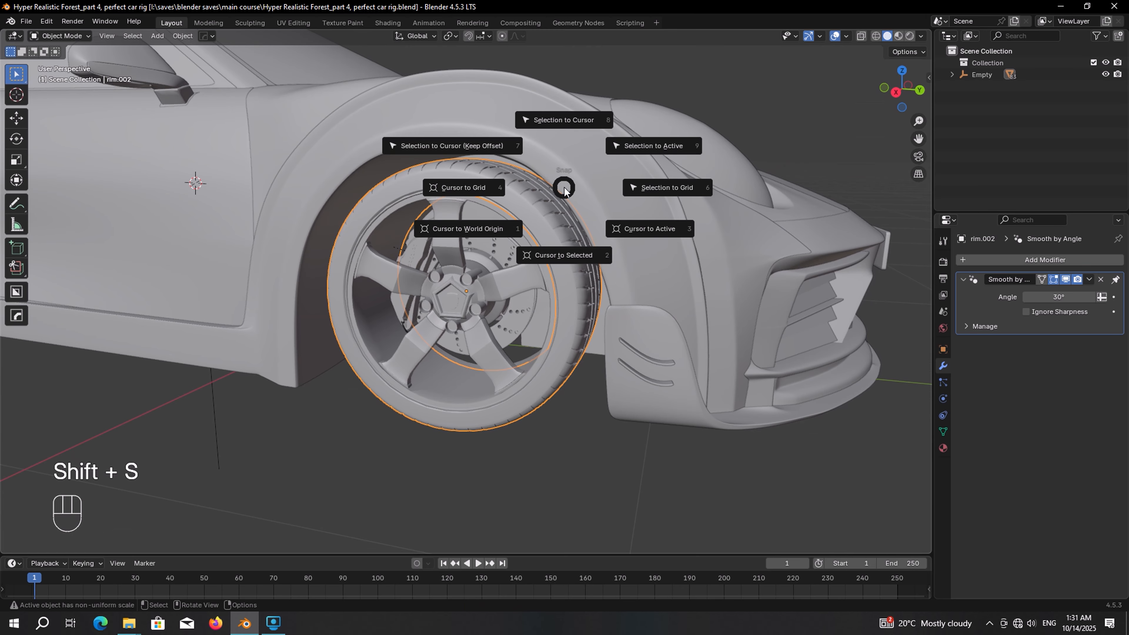
left_click(566, 254)
middle_click_drag(566, 250, 546, 232)
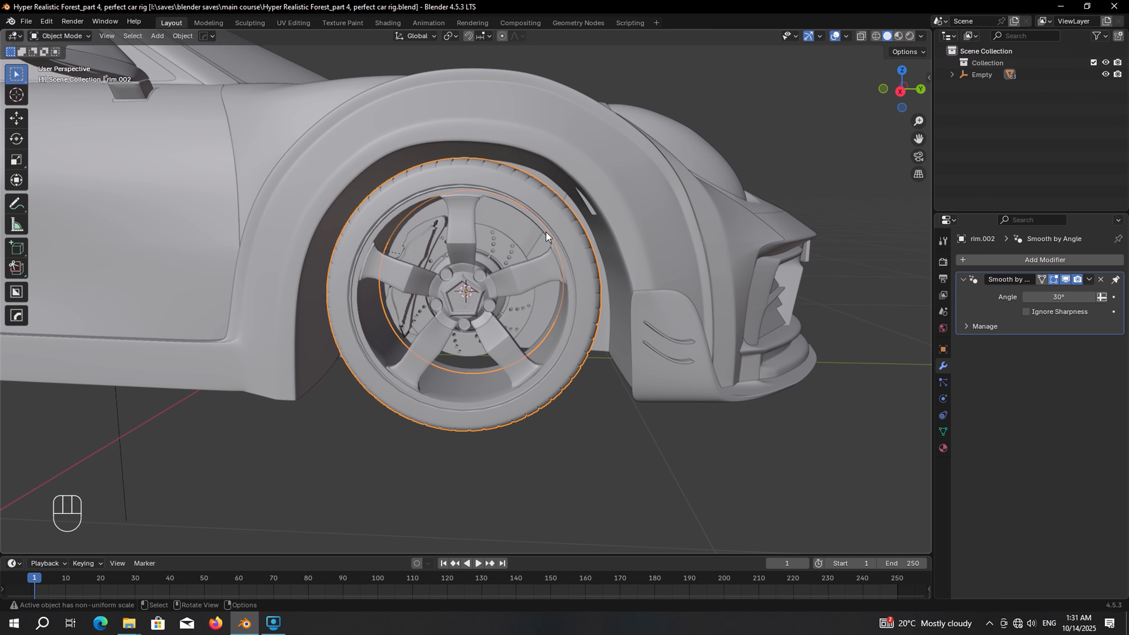
key("shift+a")
mouse_move(488, 214)
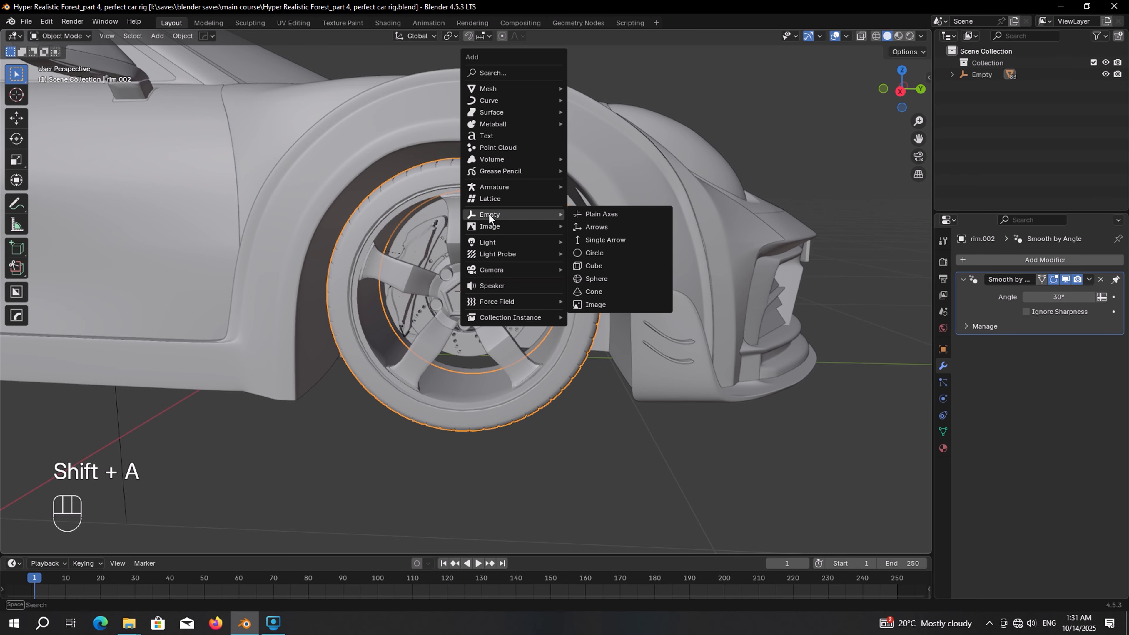
left_click(616, 214)
Select the brake caliper behind the front-right wheel spokes and snap the 3D cursor to it
scroll(599, 221, "up", 6)
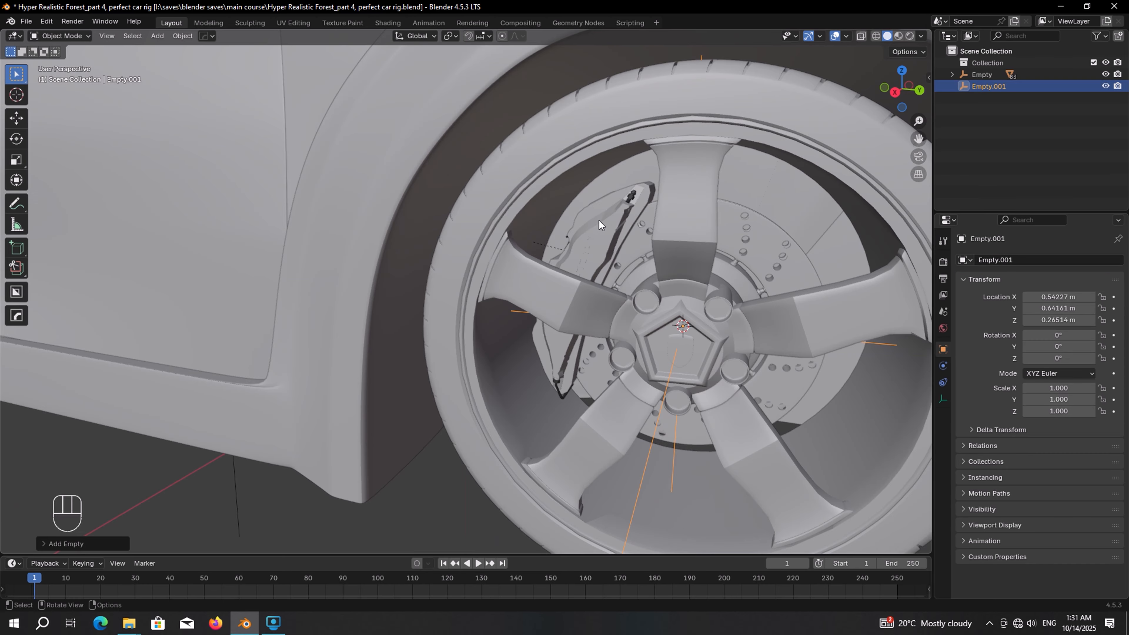
left_click(604, 227)
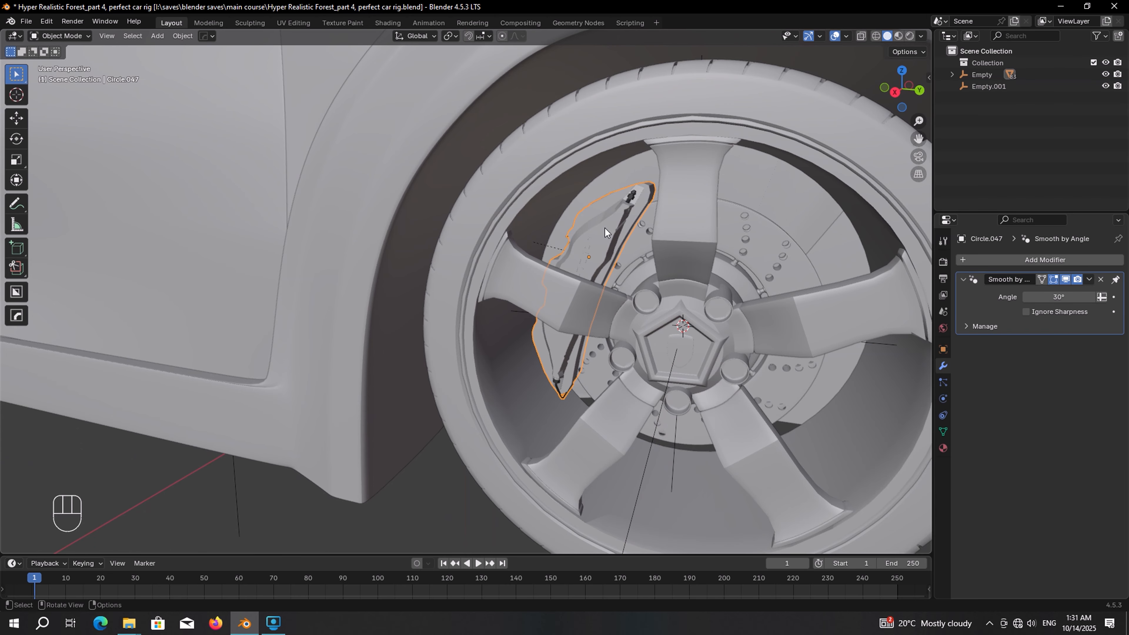
key("shift+s")
left_click(597, 289)
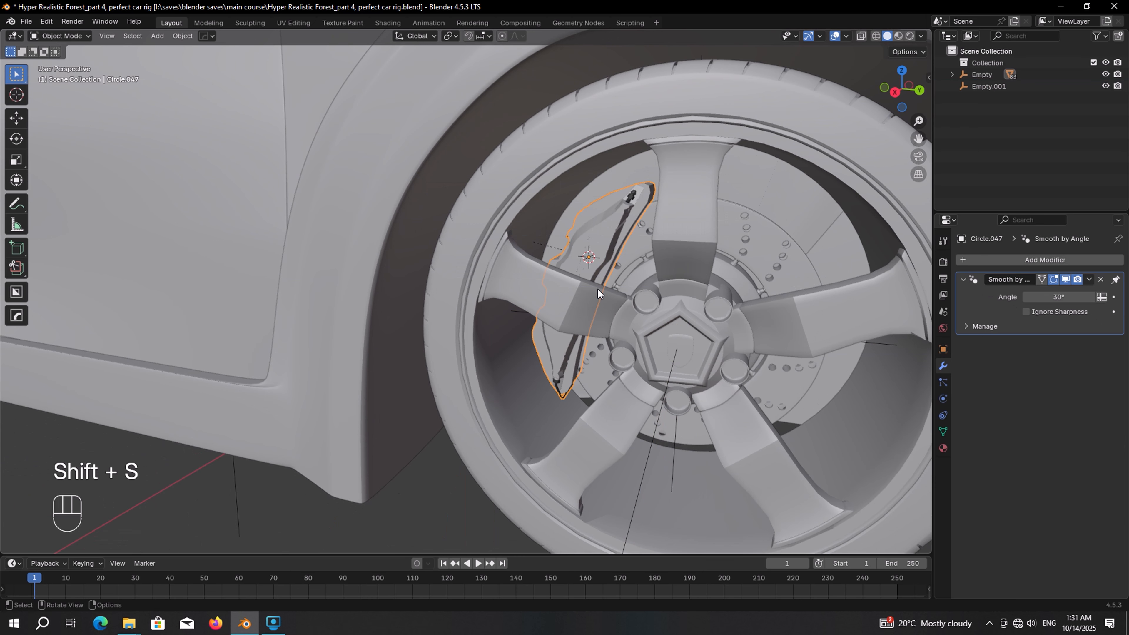
Add a Plain Axes empty at the front-right brake caliper
key("shift+a")
mouse_move(672, 223)
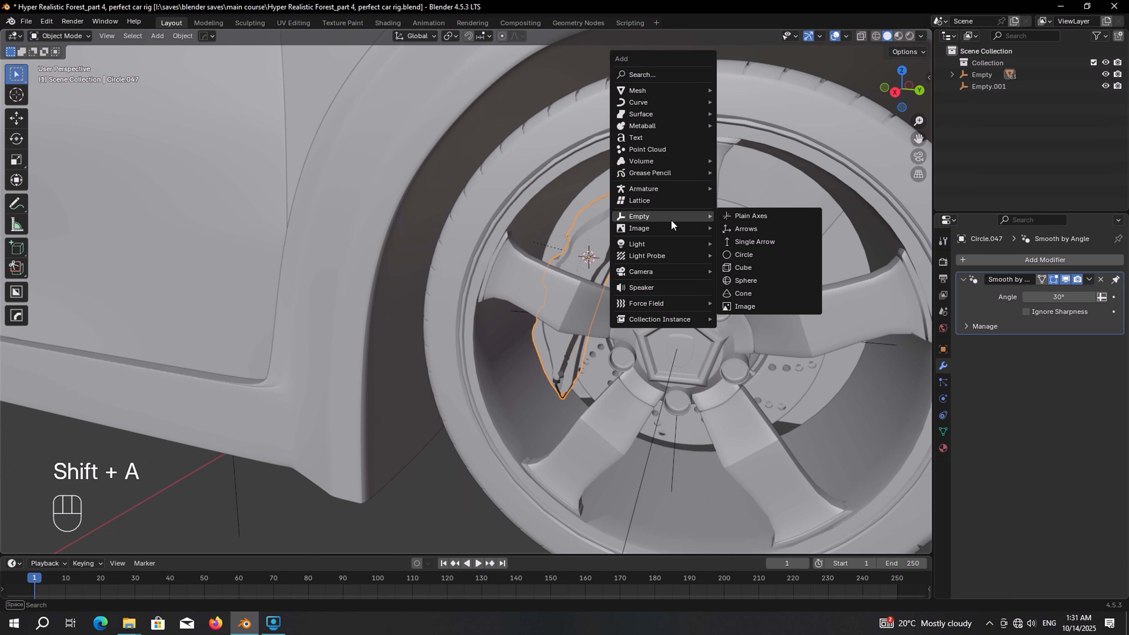
left_click(749, 220)
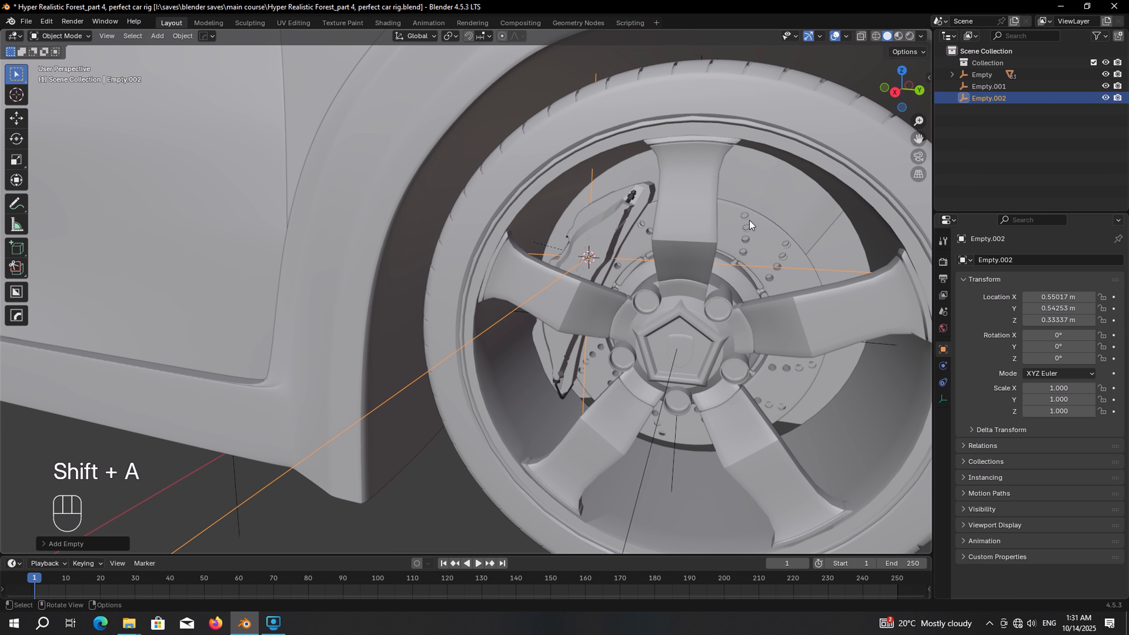
Snap the 3D cursor to the rear-right tyre and add a Plain Axes empty at its centre
scroll(750, 221, "down", 6)
middle_click_drag(441, 265, 287, 293, "shift")
scroll(445, 249, "up", 5)
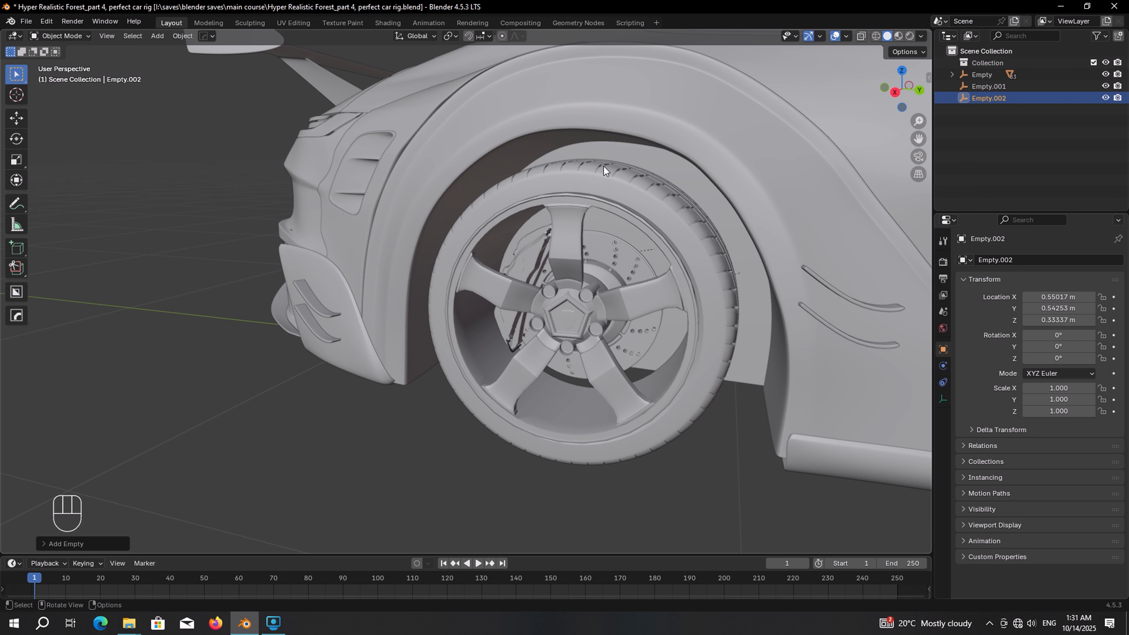
left_click(603, 166)
key("shift+s")
left_click(604, 224)
key("shift+a")
mouse_move(610, 222)
left_click(669, 219)
Snap the 3D cursor to the rear-right brake caliper and add a Plain Axes empty there
left_click(543, 247)
key("shift+s")
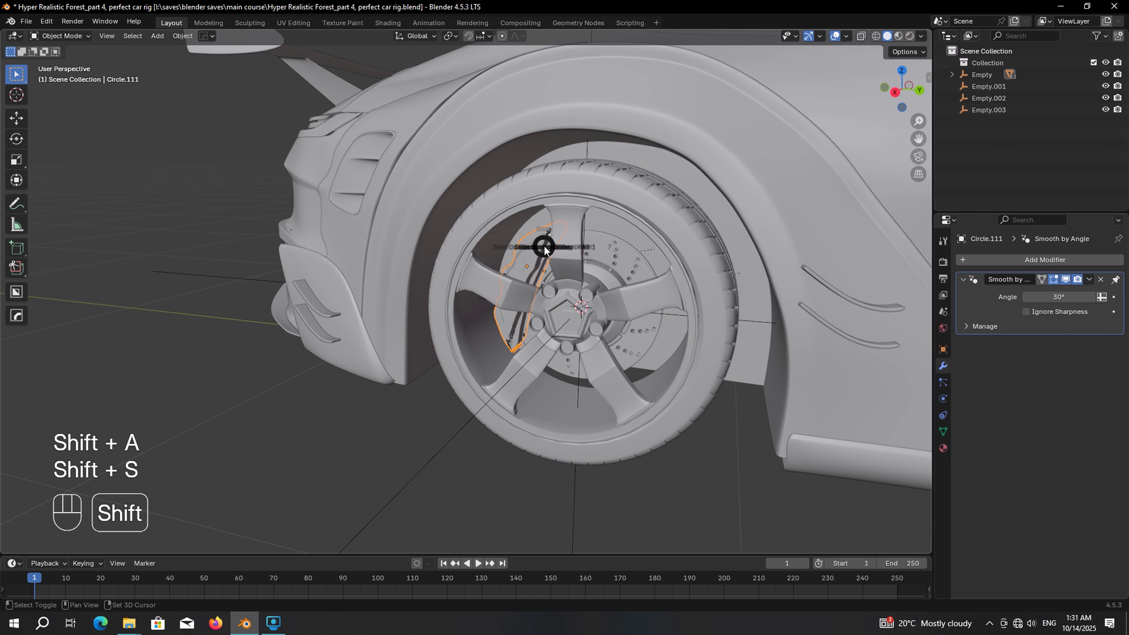
left_click(545, 307)
key("shift+a")
mouse_move(561, 249)
left_click(616, 248)
Snap the 3D cursor to the rear-left tyre and add a Plain Axes empty at its centre
scroll(616, 248, "down", 6)
middle_click_drag(300, 243, 567, 238)
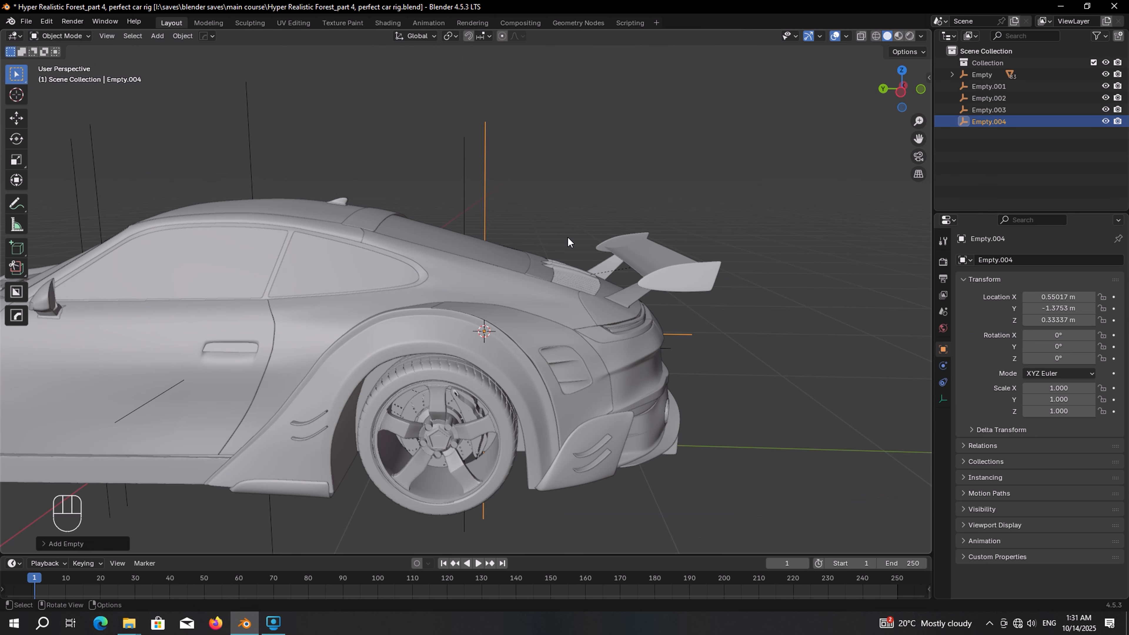
middle_click_drag(491, 353, 507, 219, "shift")
scroll(507, 219, "up", 5)
left_click(559, 157)
key("shift+s")
left_click(572, 221)
key("shift+a")
mouse_move(571, 221)
left_click(618, 222)
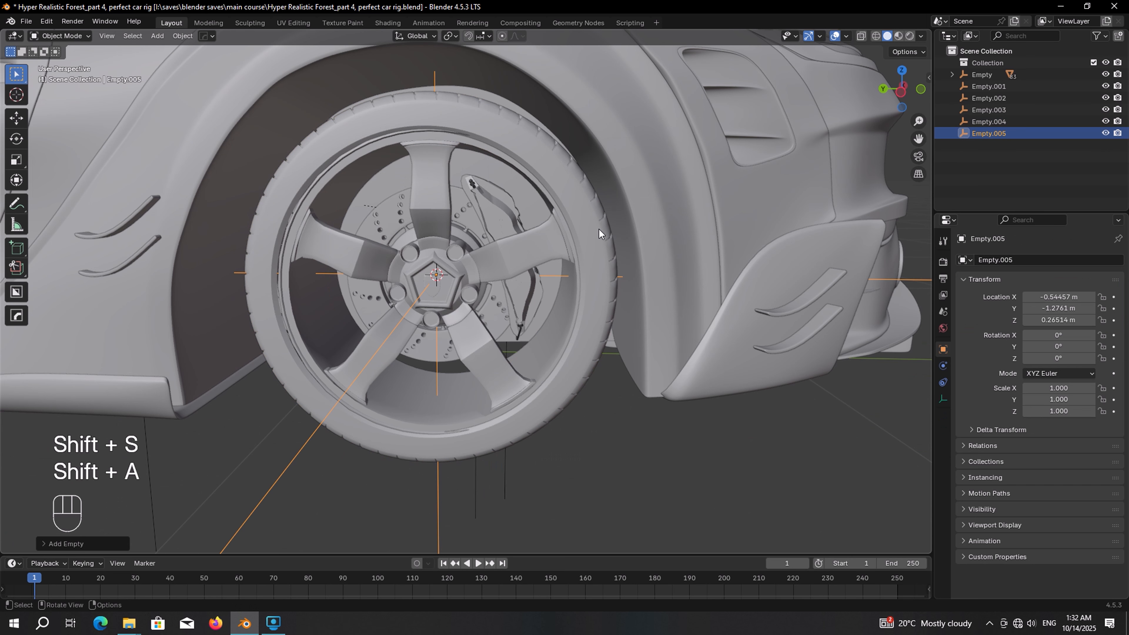
Snap the 3D cursor to the rear-left brake caliper and add a Plain Axes empty there
left_click(519, 210)
key("shift+s")
left_click(524, 272)
key("shift+a")
mouse_move(524, 275)
left_click(576, 276)
Snap the 3D cursor to the front-left tyre and add a Plain Axes empty at its centre
scroll(576, 276, "down", 7)
middle_click_drag(231, 274, 495, 289, "shift")
scroll(502, 284, "up", 6)
left_click(527, 201)
key("shift+s")
left_click(527, 266)
key("shift+a")
left_click(576, 263)
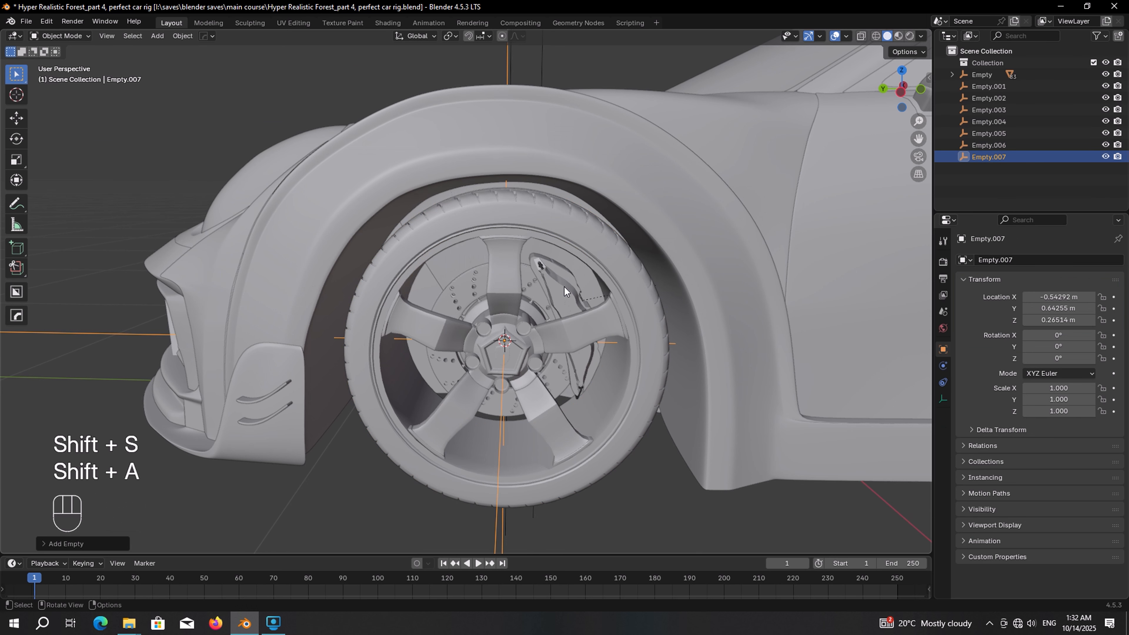
Snap the 3D cursor to the front-left brake caliper and add a Plain Axes empty there
left_click(565, 287)
key("shift+s")
left_click(574, 330)
key("shift+a")
mouse_move(573, 330)
left_click(613, 329)
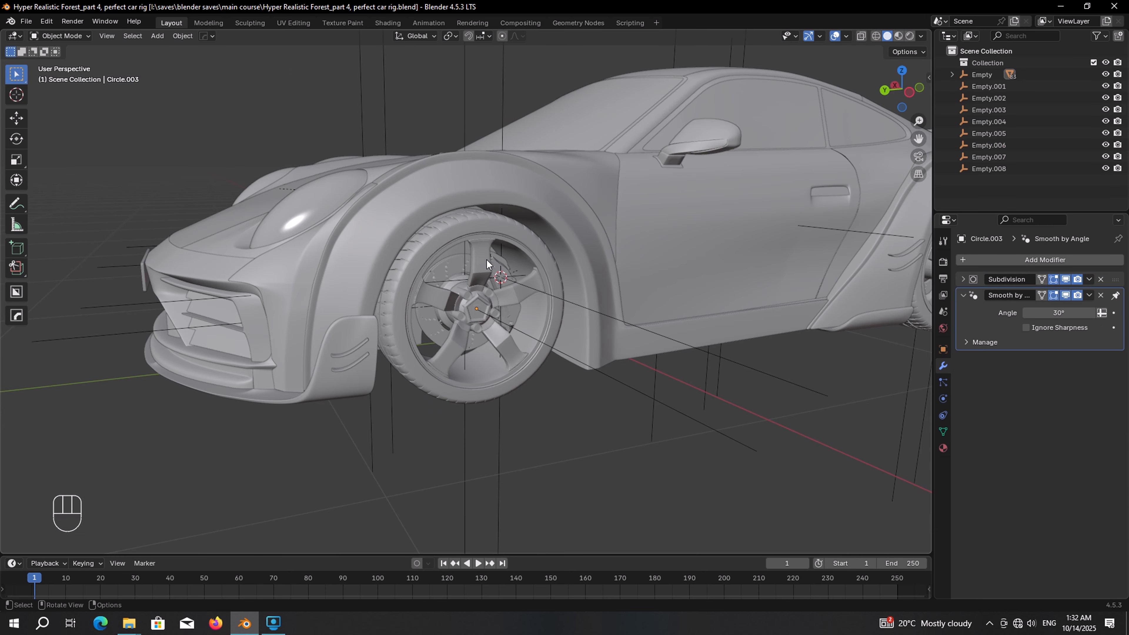
Parent the front-left tyre, spoked rim and brake disc to the wheel-centre empty using Object (Keep Transform)
scroll(480, 260, "up", 3)
scroll(480, 260, "up", 2)
key("alt+a")
scroll(483, 231, "up", 2)
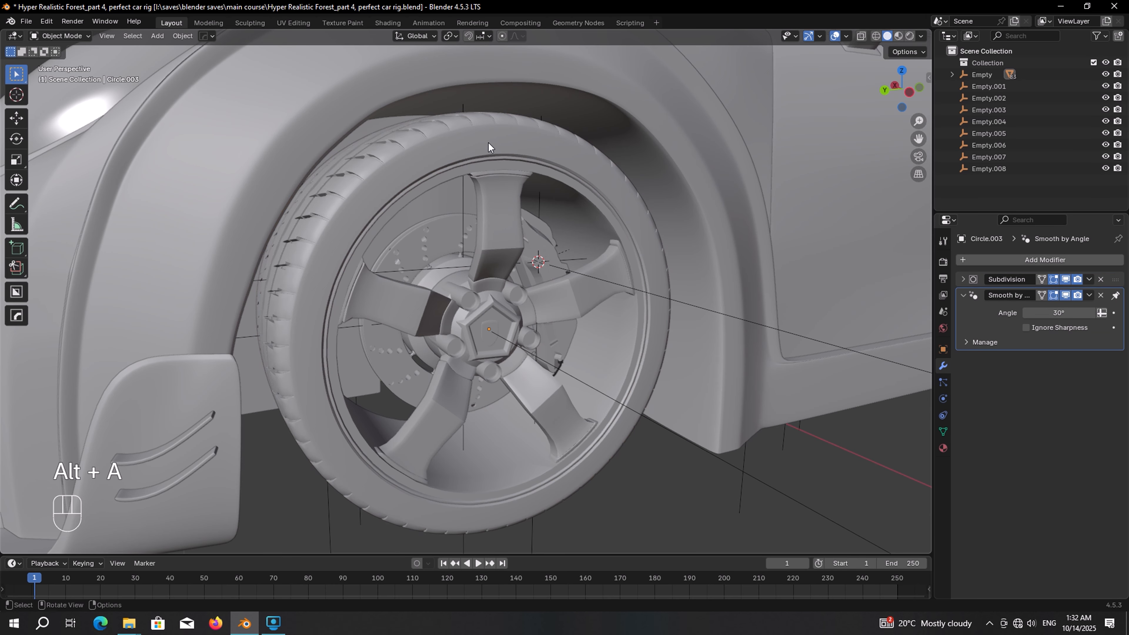
left_click(488, 143)
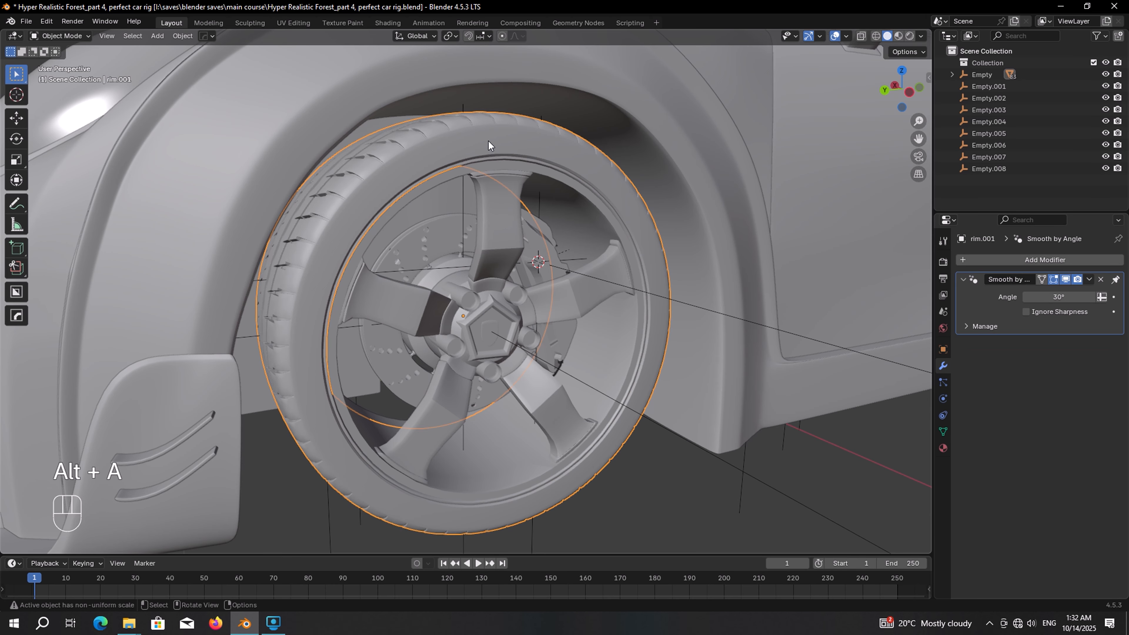
left_click(501, 196, "shift")
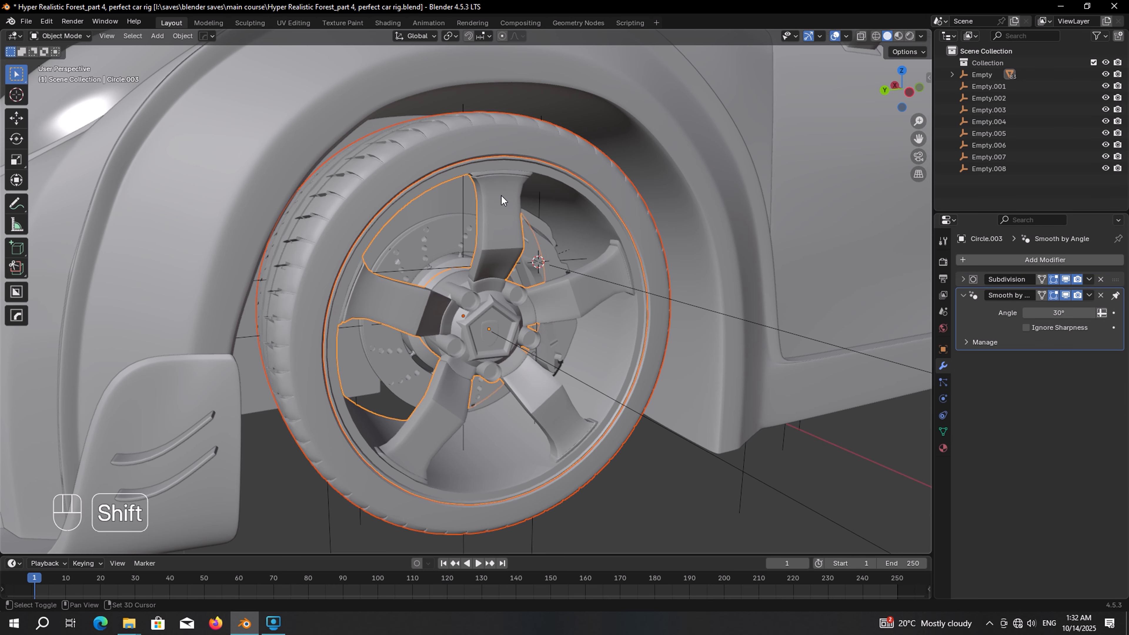
left_click(424, 238, "shift")
scroll(424, 238, "down", 2)
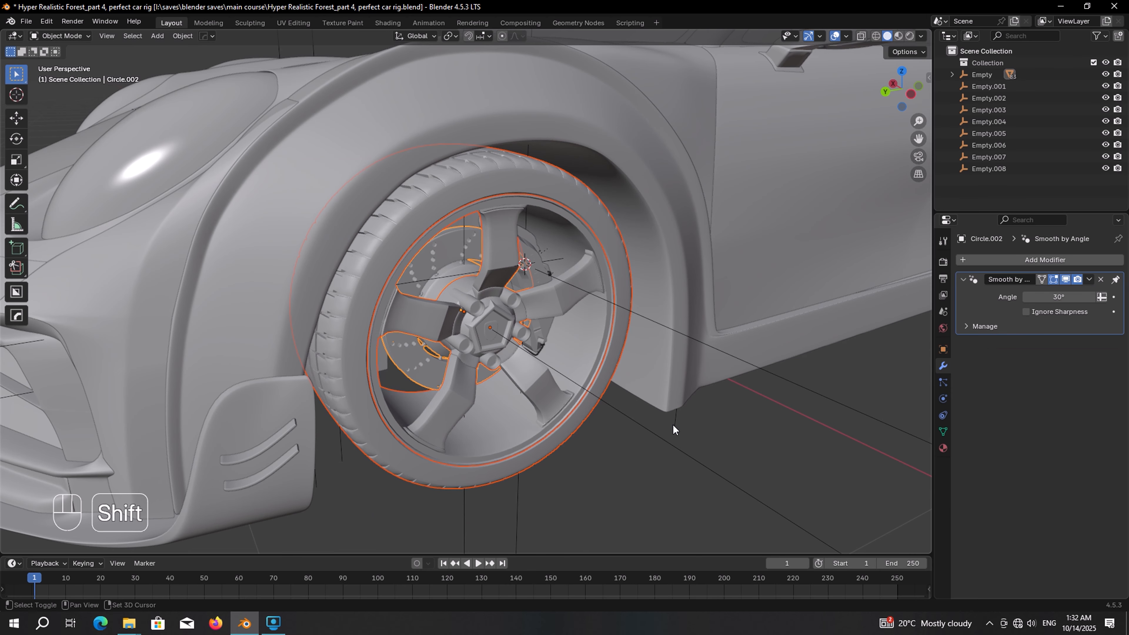
left_click(677, 440, "shift")
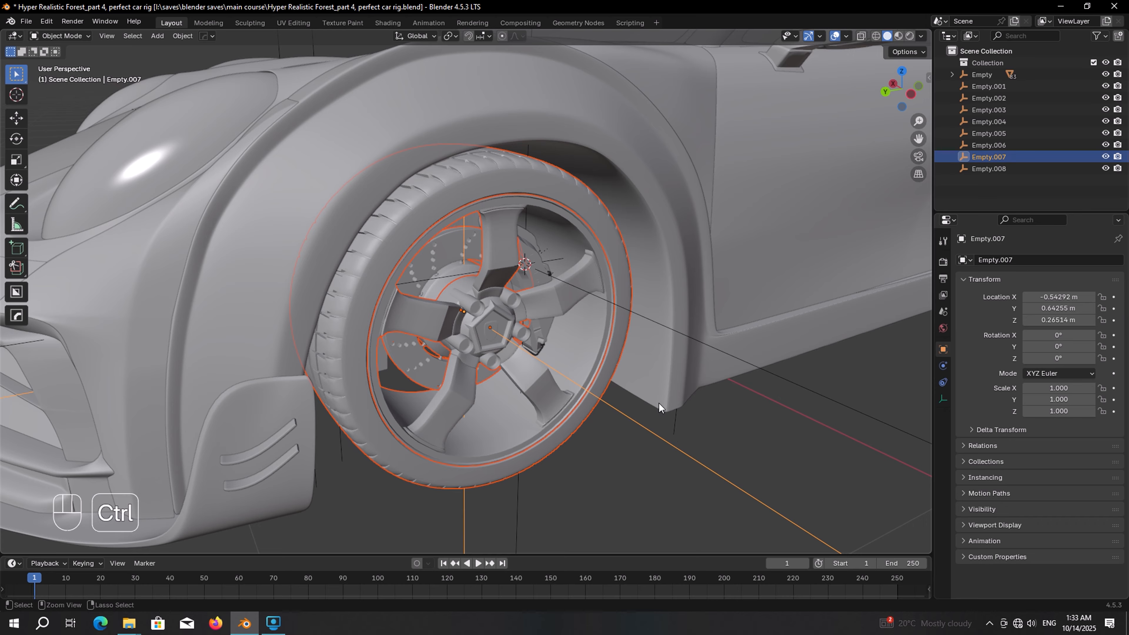
key("ctrl+p")
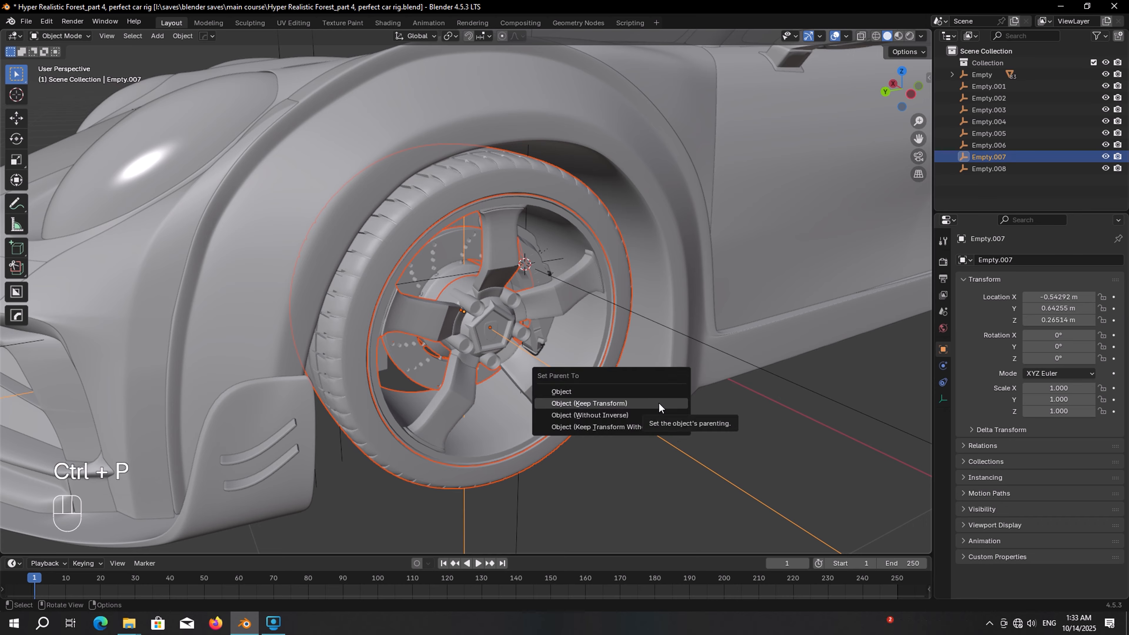
left_click(610, 404)
Try moving the front-left wheel empty to check that its parented parts follow, without keeping the move
scroll(593, 318, "down", 5)
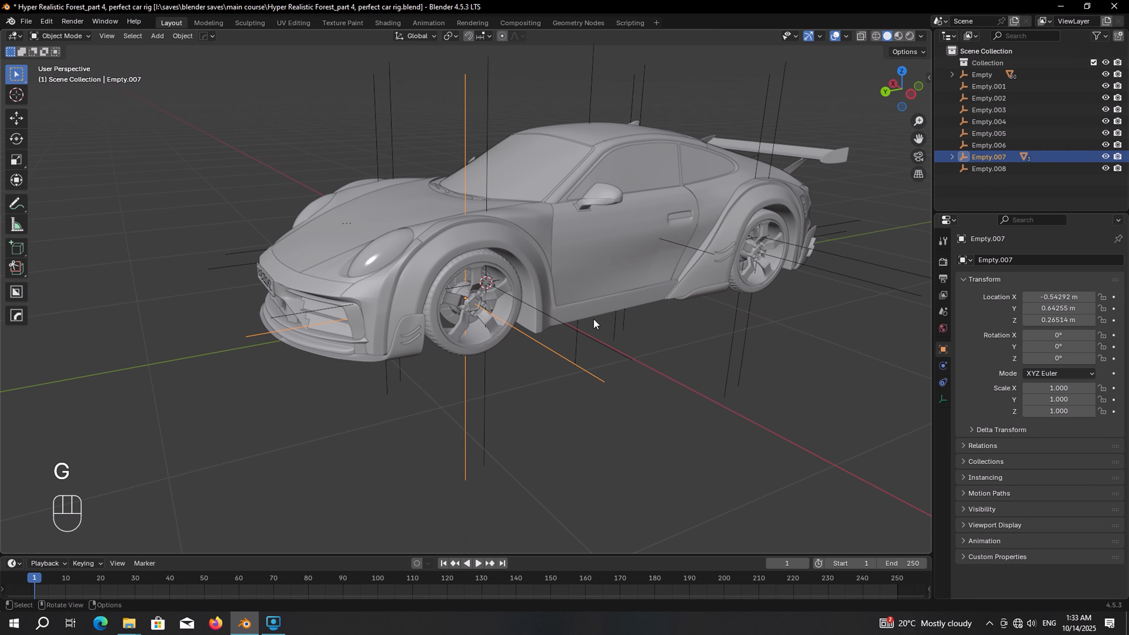
key("g")
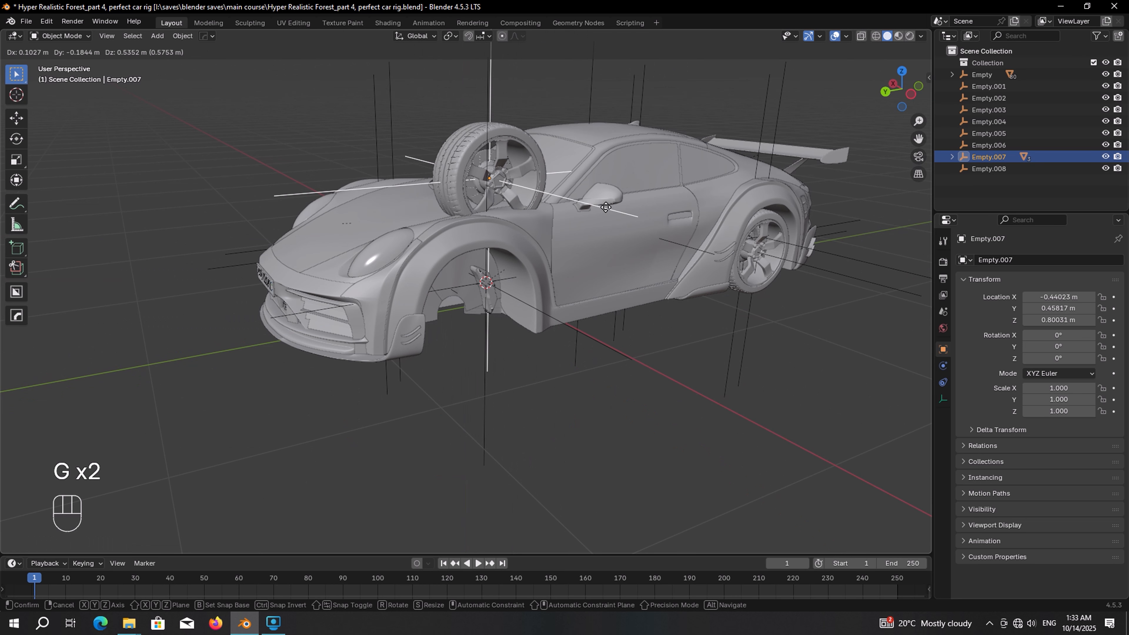
right_click(576, 249)
Parent the front-left brake caliper to its own empty using Object (Keep Transform)
scroll(579, 261, "up", 7)
left_click(570, 250)
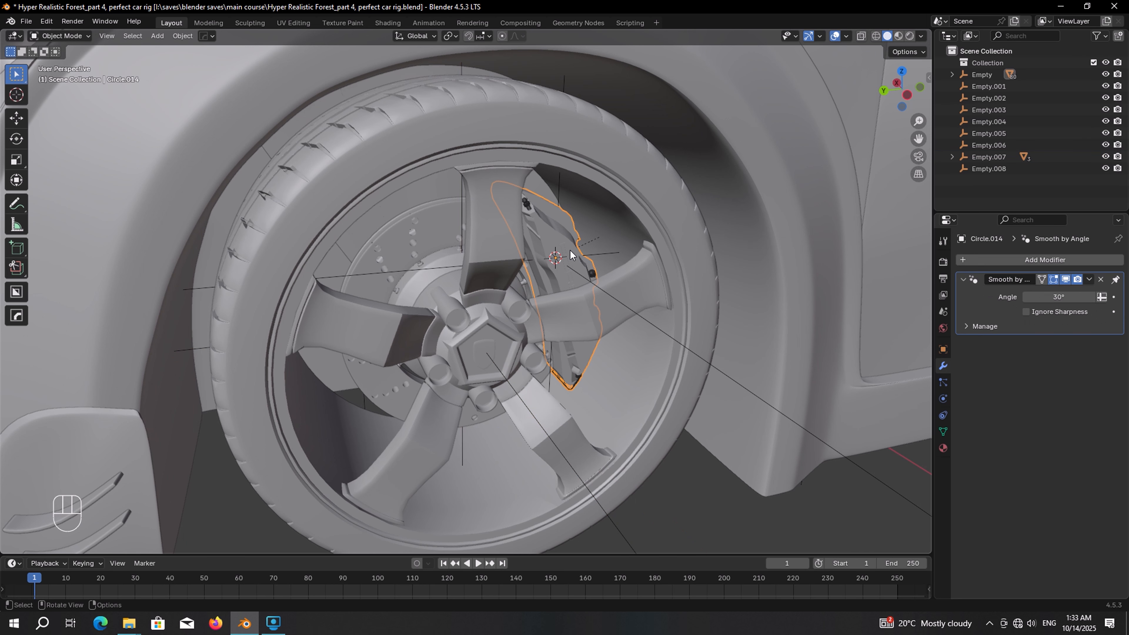
scroll(617, 289, "down", 1)
middle_click_drag(635, 290, 620, 291)
left_click(695, 375, "shift")
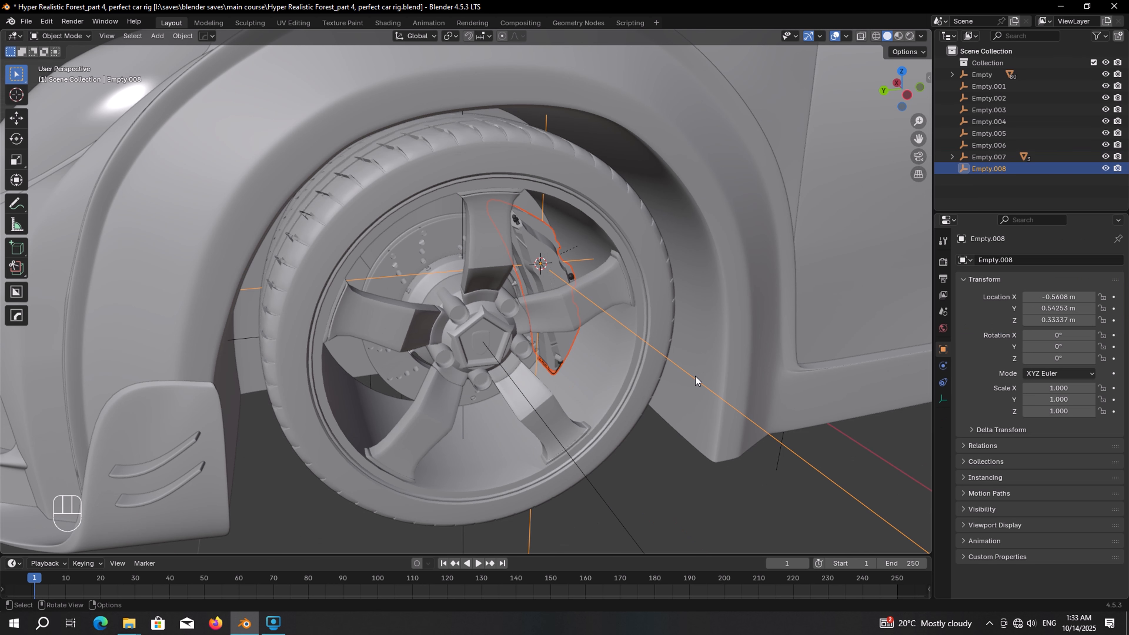
key("ctrl+p")
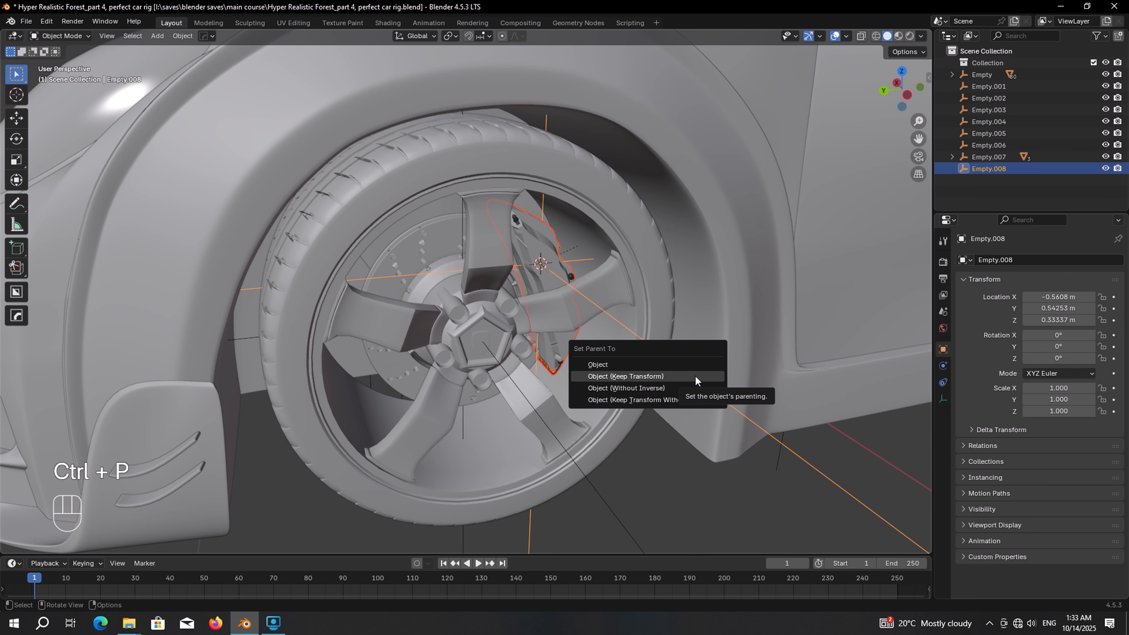
left_click(695, 376)
Try moving the front-left caliper empty to check that the caliper follows, without keeping the move
key("ctrl+z")
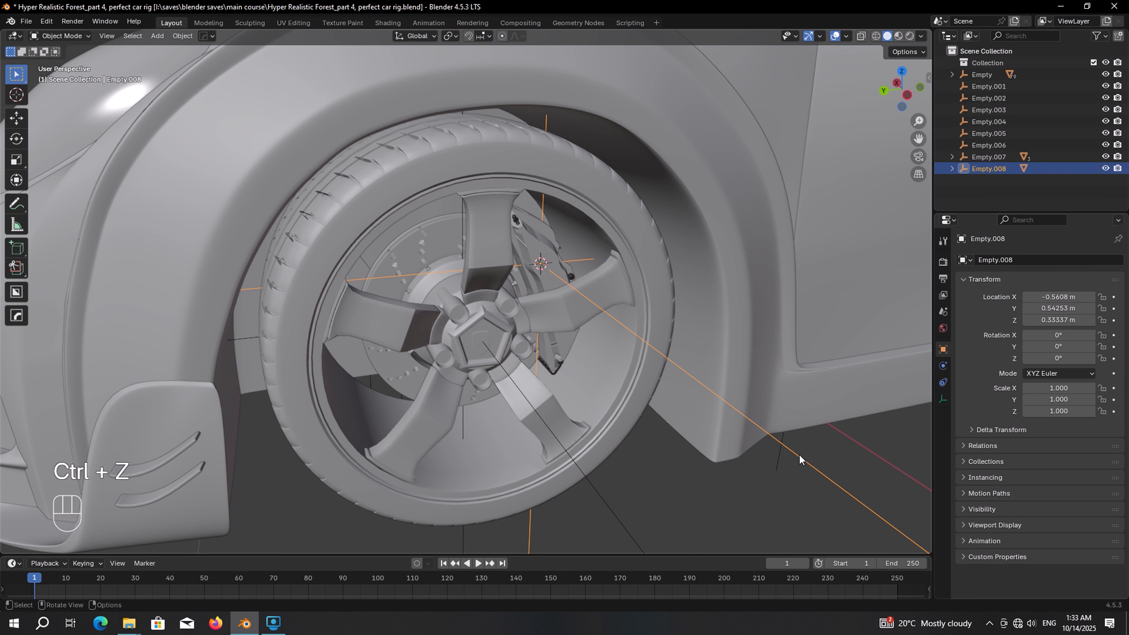
scroll(798, 453, "down", 4)
key("g")
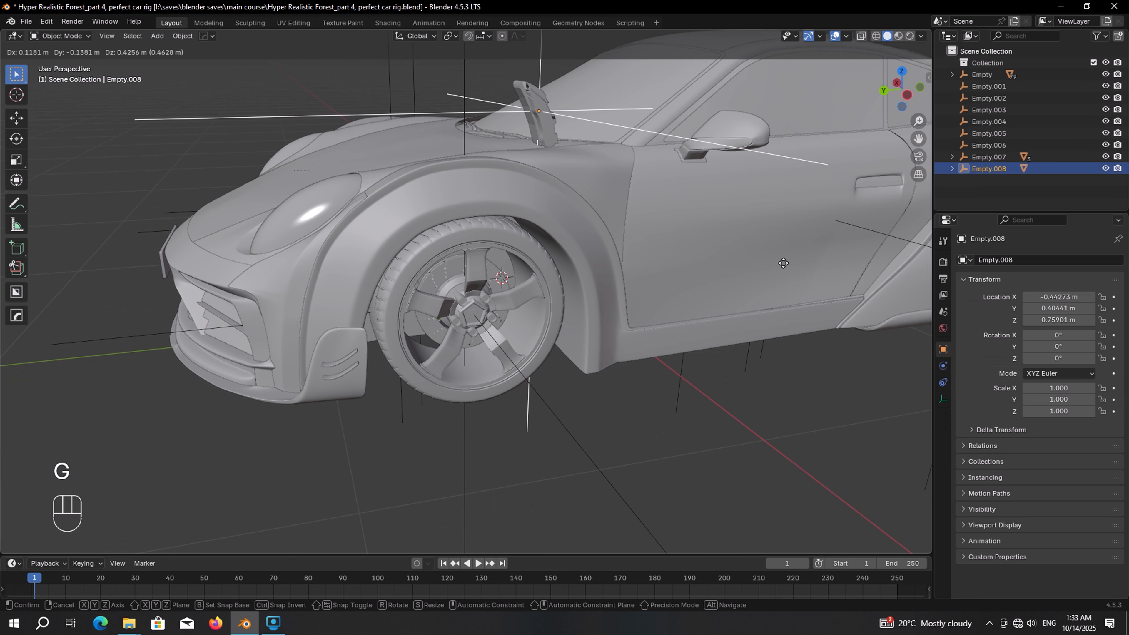
right_click(735, 242)
Parent the front-right tyre, rim and brake disc to their wheel-centre empty and test it with a cancelled move
key("ctrl+p")
key("g")
right_click(521, 346)
Parent the front-right brake caliper to its own empty using Object (Keep Transform)
scroll(489, 340, "up", 6)
left_click(384, 324)
left_click(367, 366, "shift")
key("ctrl+p")
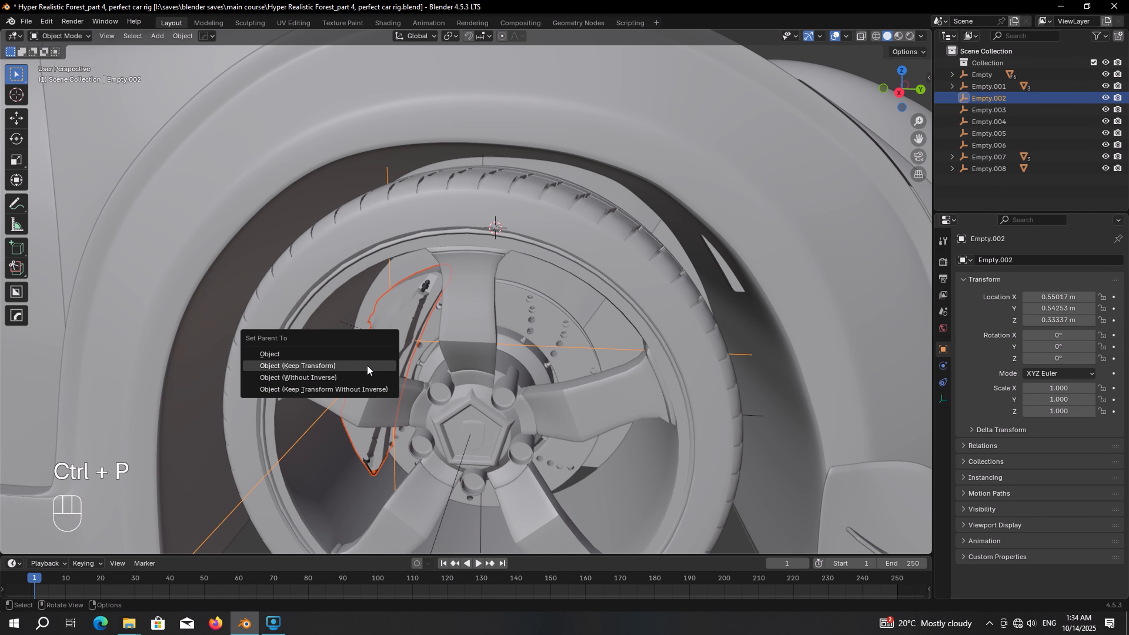
left_click(367, 366)
Parent the rear-right tyre, rim and brake disc to the rear-right wheel-centre empty, keeping their transforms
scroll(400, 349, "down", 7)
scroll(443, 318, "up", 5)
left_click(450, 258)
left_click(449, 307, "shift")
left_click(473, 331, "shift")
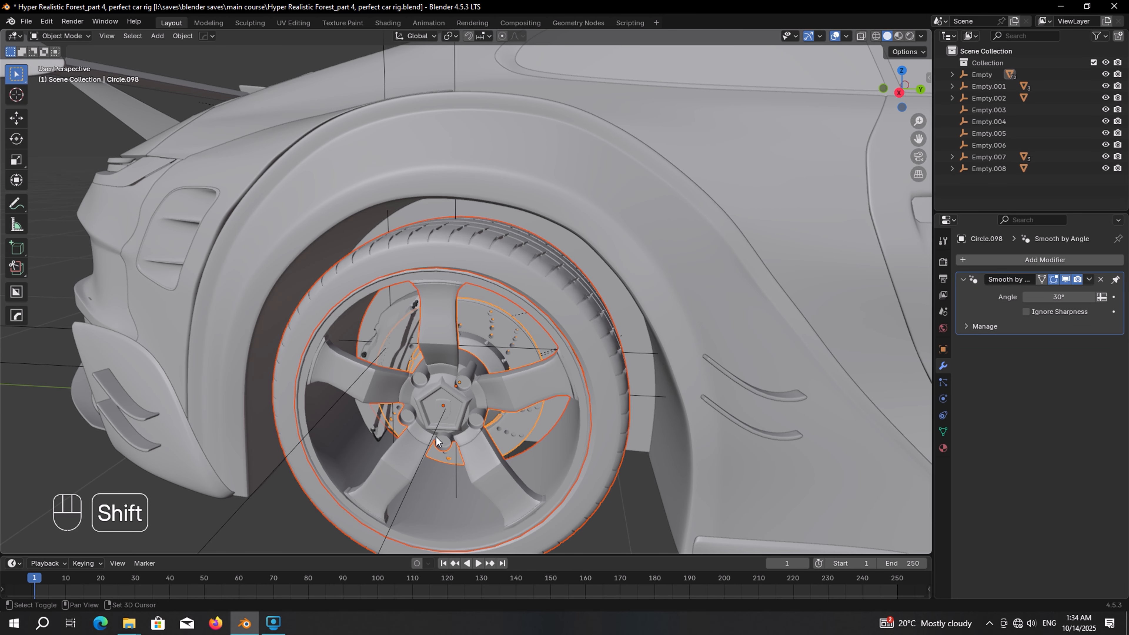
left_click(435, 437, "shift")
key("ctrl+p")
left_click(435, 437)
Parent the rear-right brake caliper to its own empty, keeping its transform
left_click(283, 460)
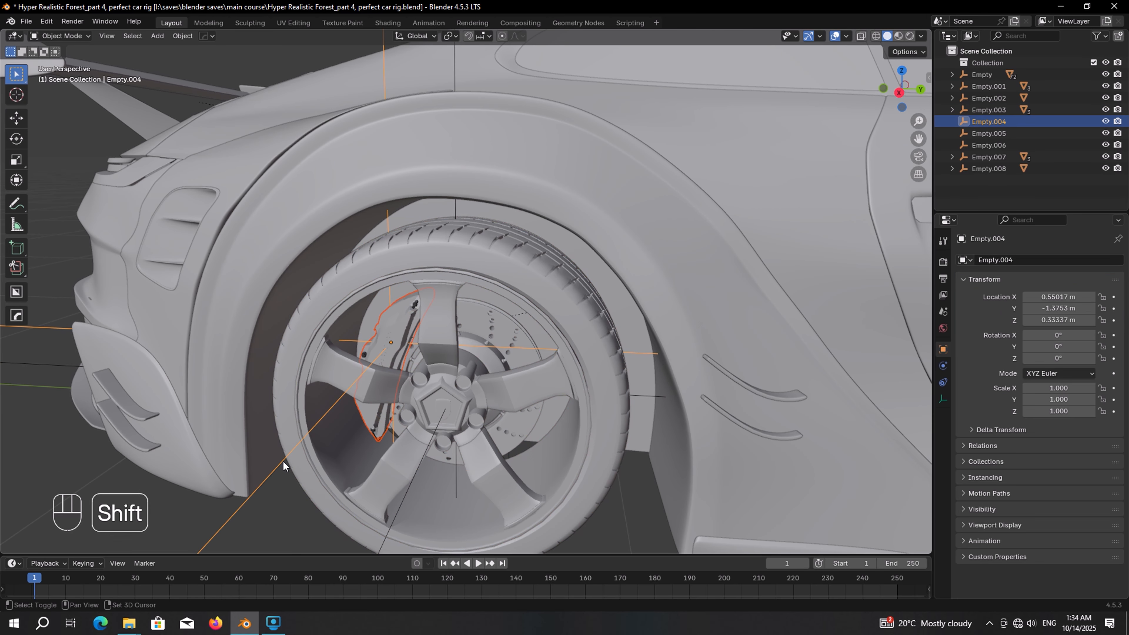
key("ctrl+p")
left_click(283, 463)
Parent the rear-left tyre, rim and brake disc to the rear-left wheel-centre empty, keeping their transforms
scroll(254, 378, "down", 6)
middle_click_drag(254, 310, 475, 312)
scroll(472, 294, "up", 5)
left_click(472, 215)
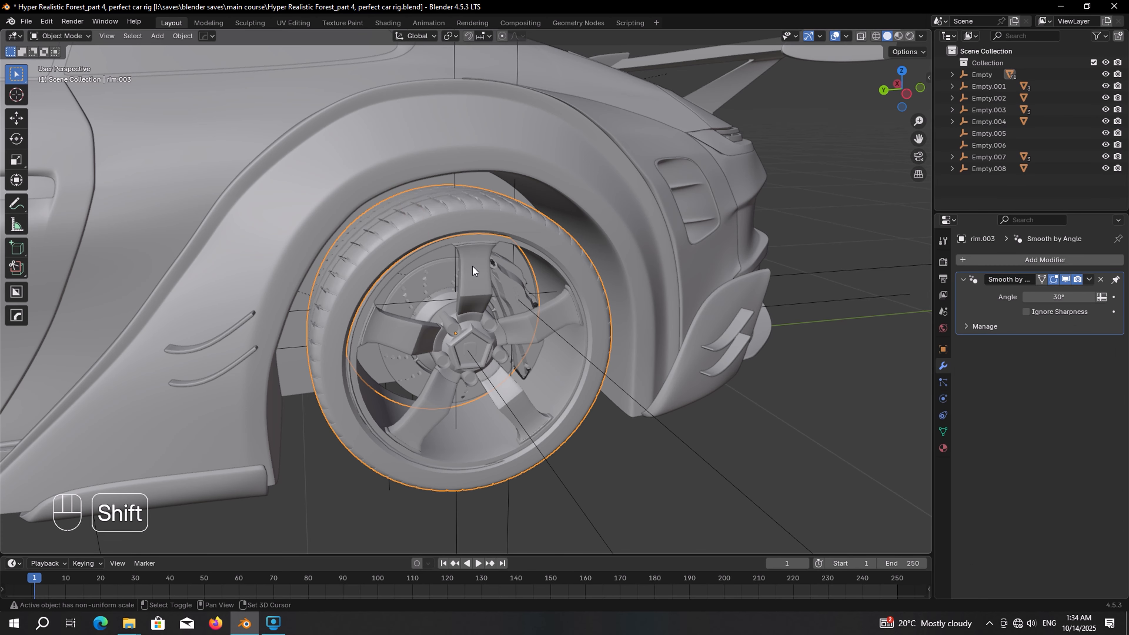
left_click(564, 488, "shift")
key("ctrl+p")
left_click(565, 489)
Parent the rear-left brake caliper to its own empty, keeping its transform
left_click(545, 302)
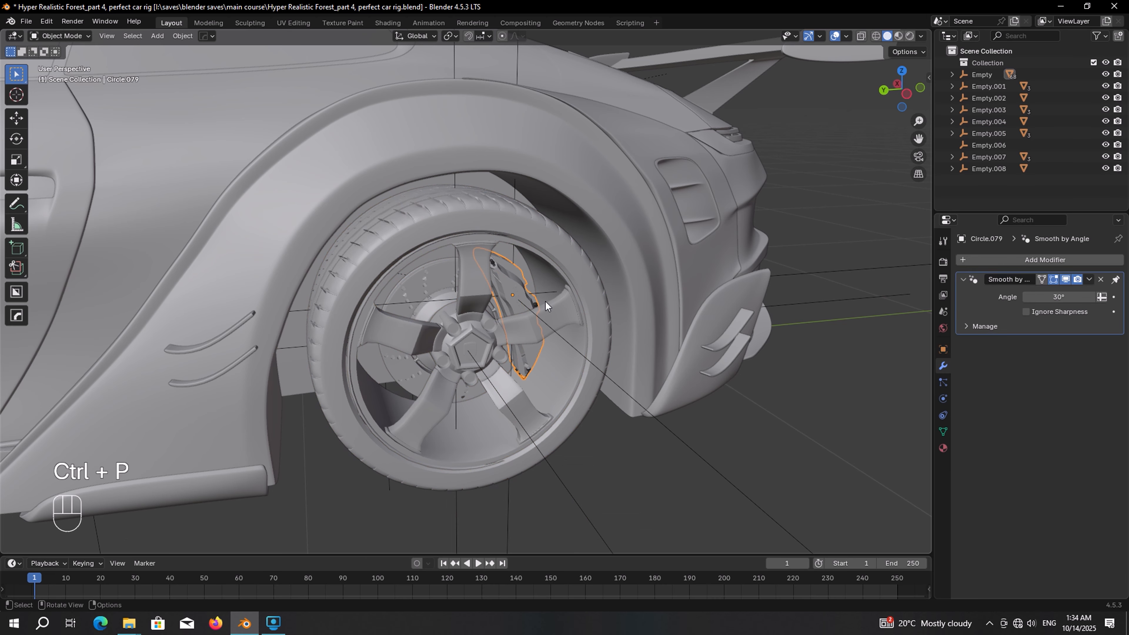
left_click(686, 433, "shift")
key("ctrl+p")
left_click(686, 433)
Select all eight wheel and caliper empties and try moving them together to check the parenting, without keeping the move
scroll(539, 391, "down", 7)
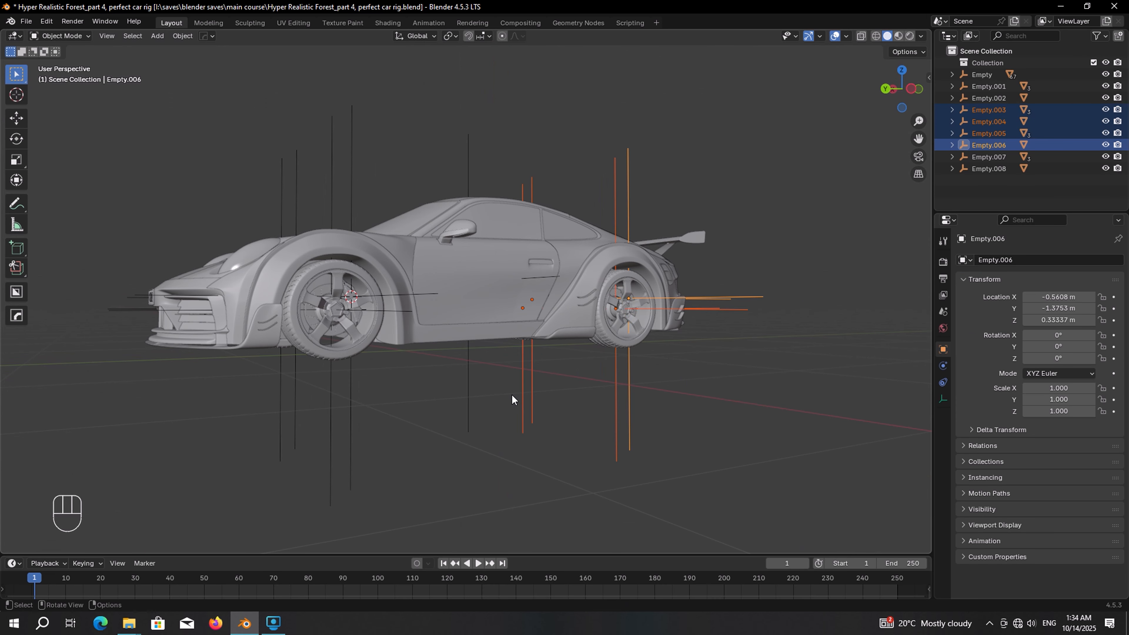
left_click_drag(403, 380, 240, 424, "shift")
scroll(445, 384, "down", 2)
middle_click_drag(470, 376, 481, 376)
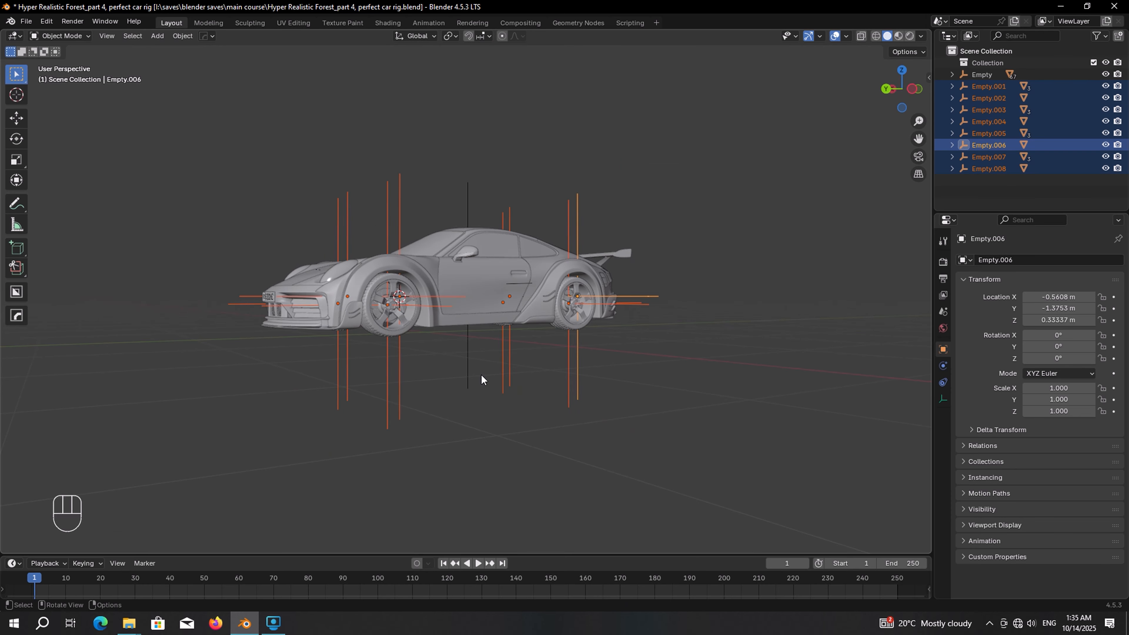
key("g")
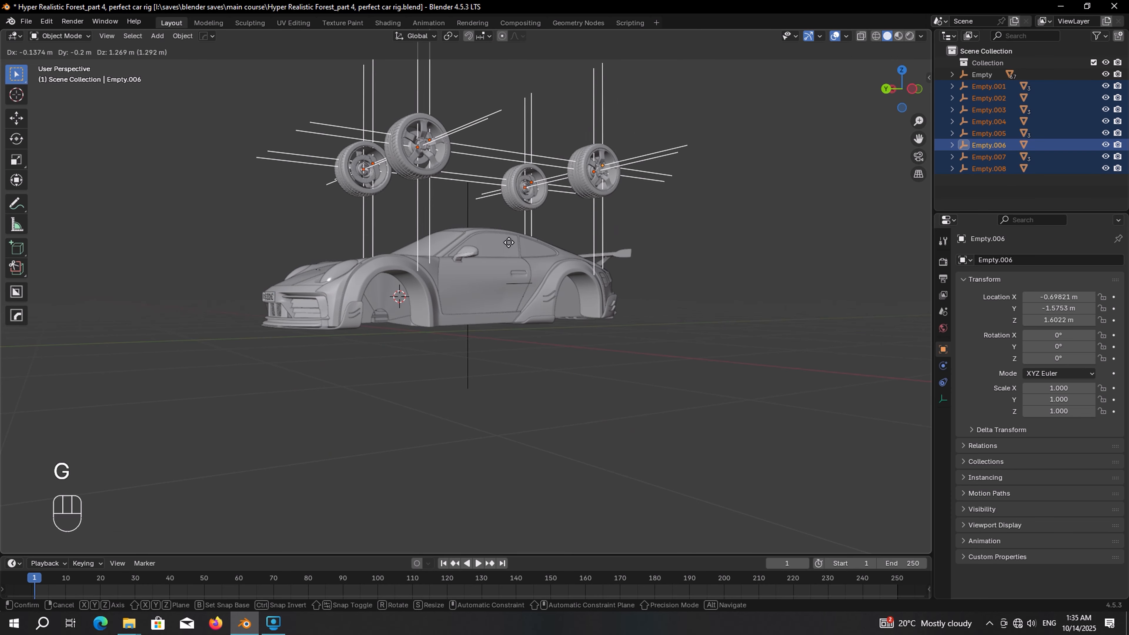
right_click(510, 243)
left_click(514, 337)
Select the central body empty and try moving it to check that the car body follows, without keeping the move
scroll(515, 337, "up", 2)
middle_click_drag(515, 337, 506, 342)
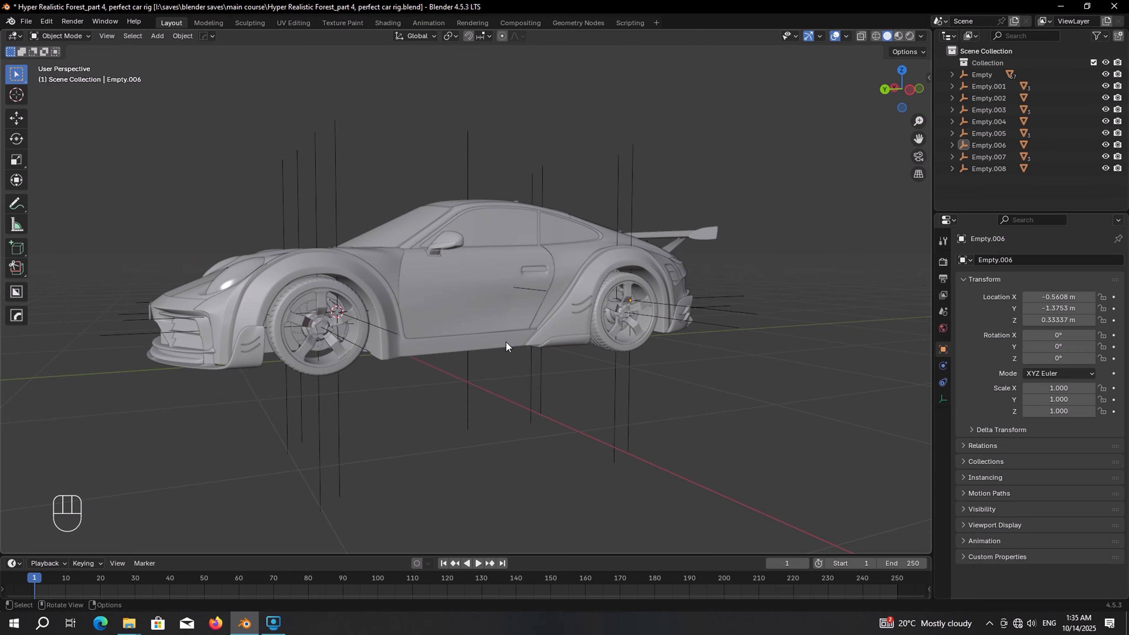
scroll(505, 342, "up", 1)
middle_click_drag(505, 342, 504, 347, "shift")
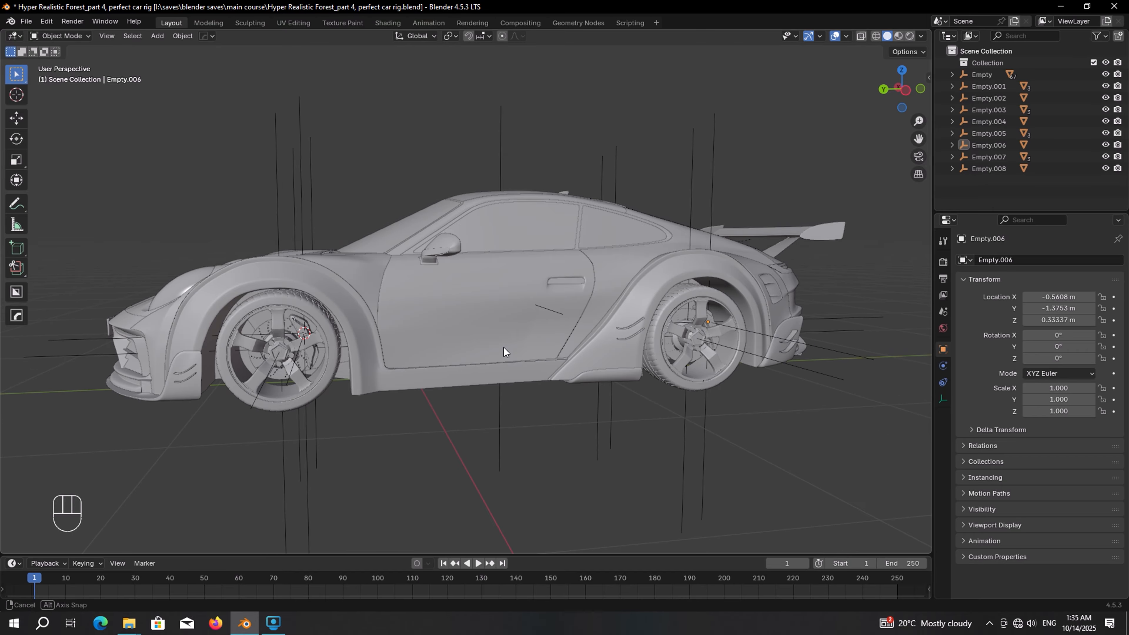
left_click(501, 411)
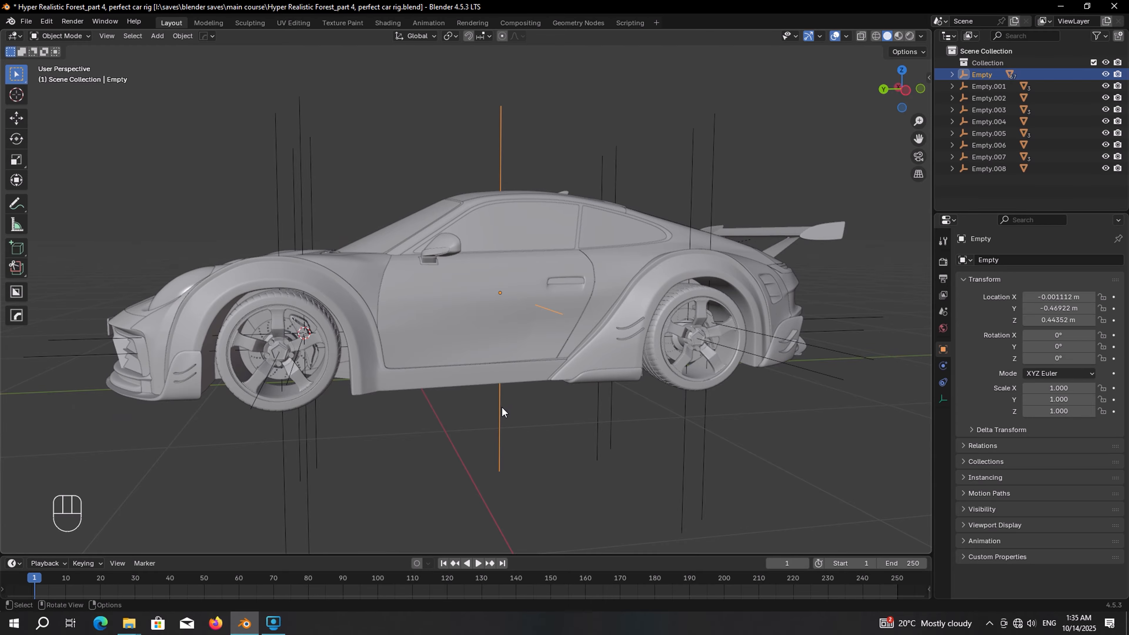
scroll(502, 408, "down", 1)
key("g")
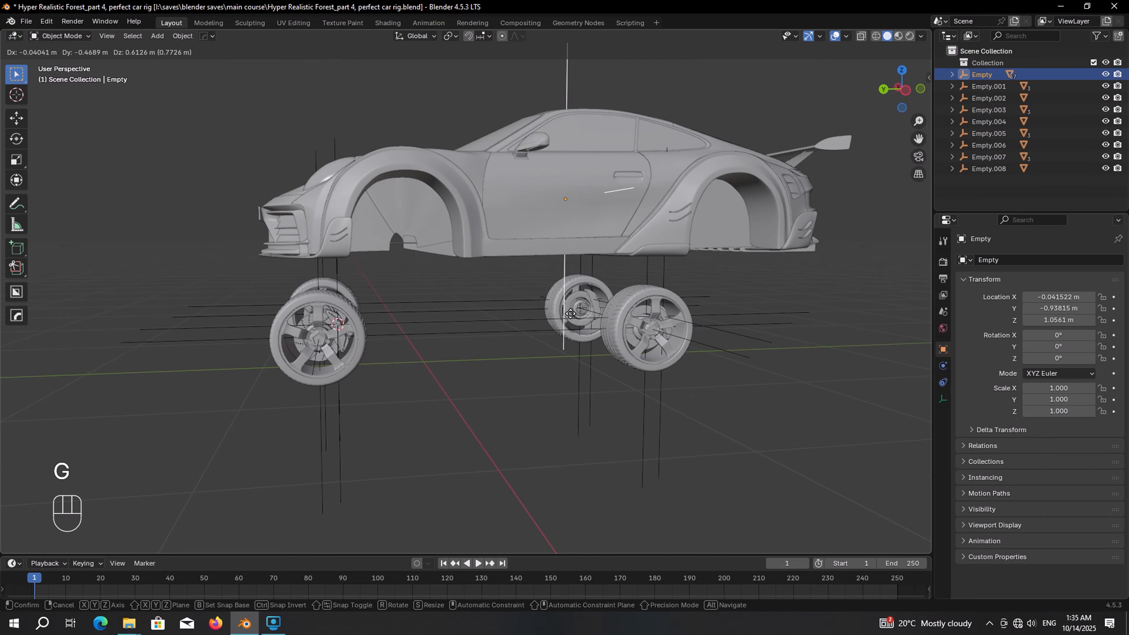
right_click(561, 308)
Rename the central car body empty as mycar_body
middle_click_drag(554, 307, 551, 320)
key("F2")
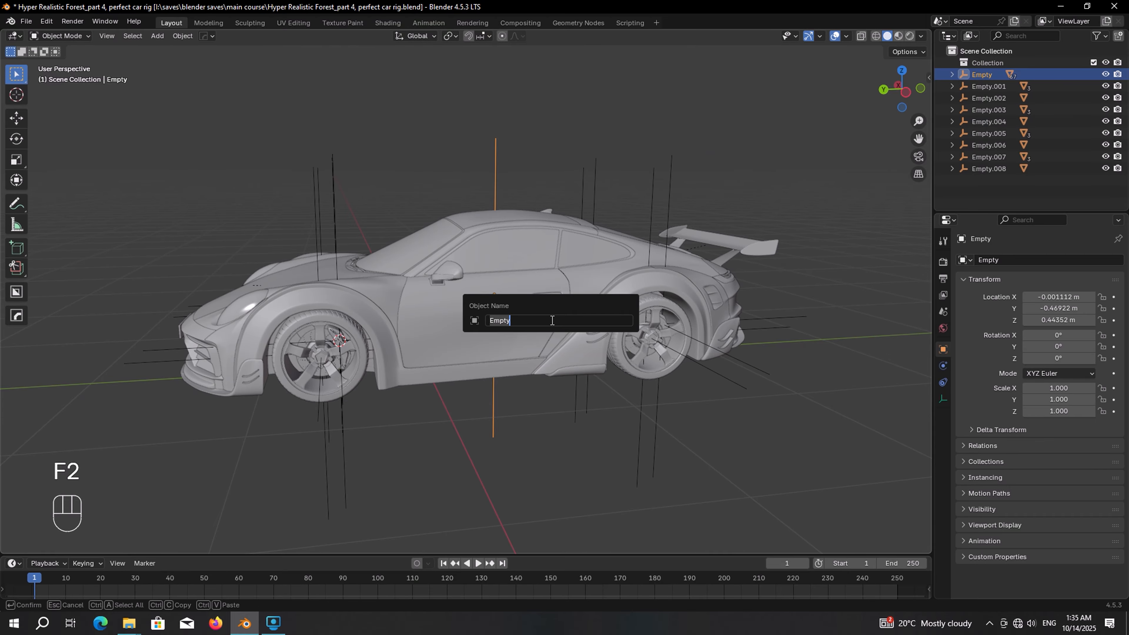
key("BackSpace")
type("mycar")
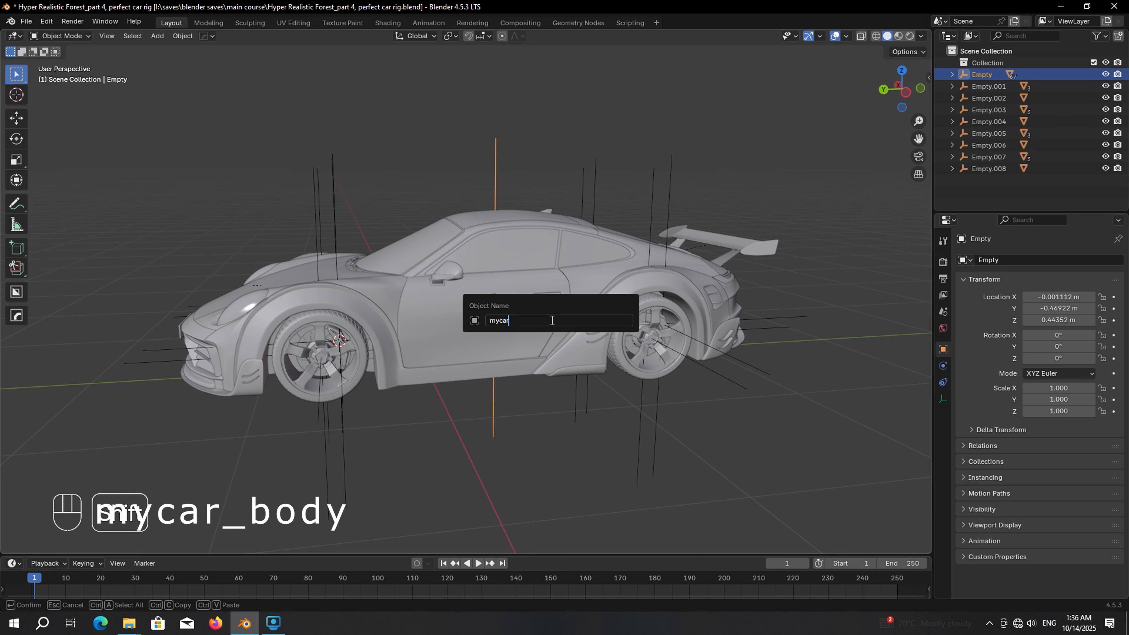
type("_body")
key("Return")
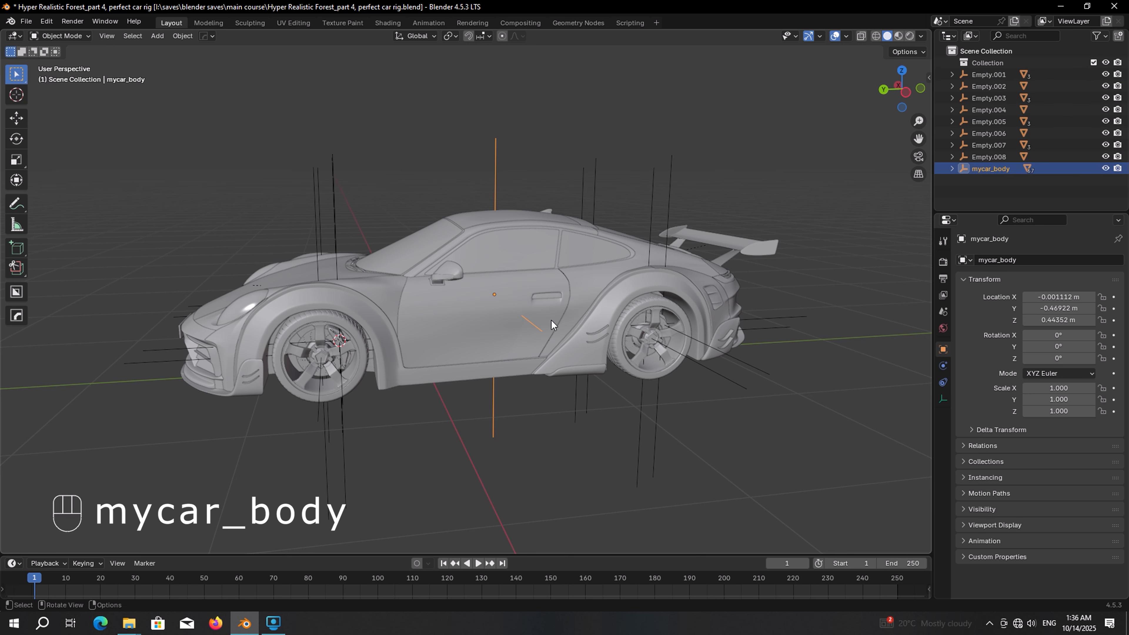
Check the front-left wheel empty with a trial move that is not kept, and rename it mycar_wheel.Ft.L
middle_click_drag(395, 349, 508, 313, "shift")
scroll(508, 329, "up", 3)
middle_click_drag(506, 358, 510, 363)
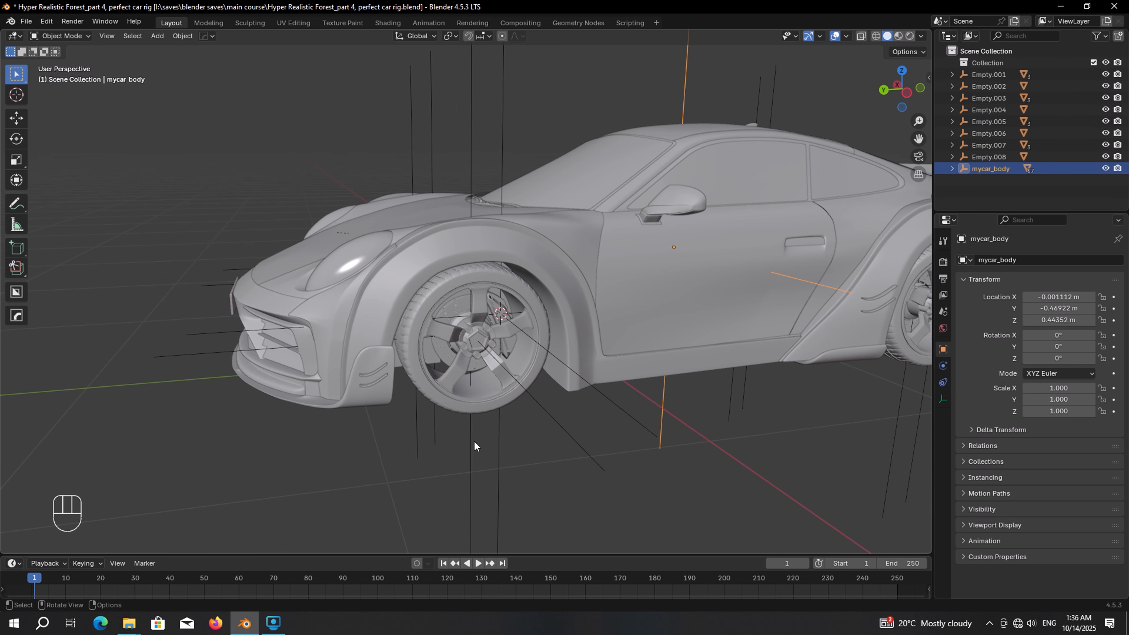
left_click(472, 441)
key("g")
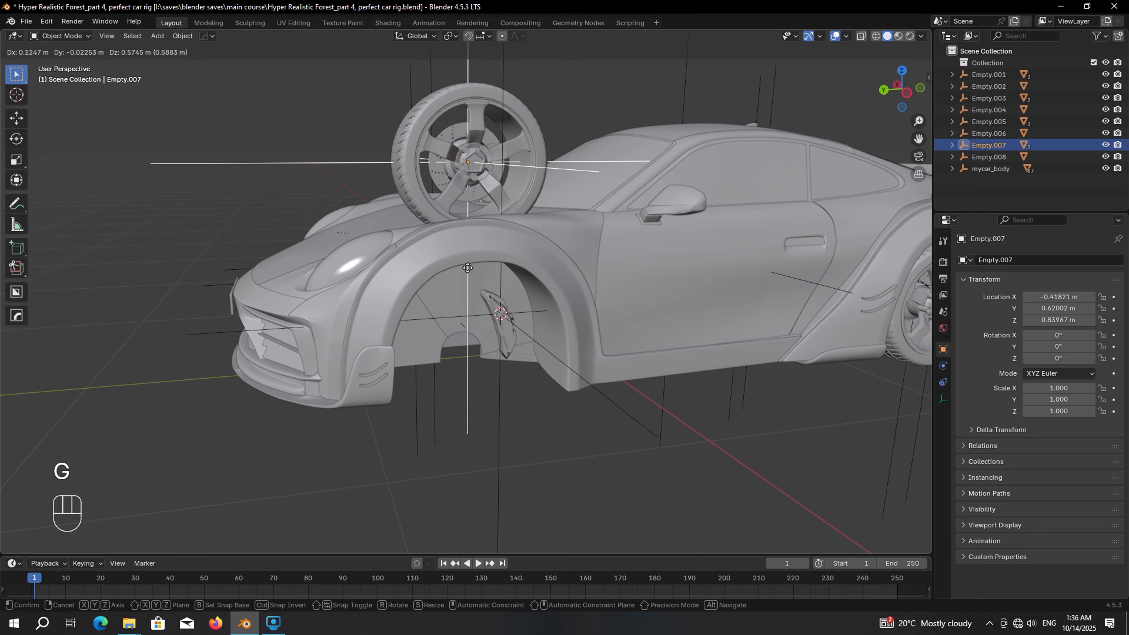
right_click(472, 276)
scroll(500, 343, "up", 2)
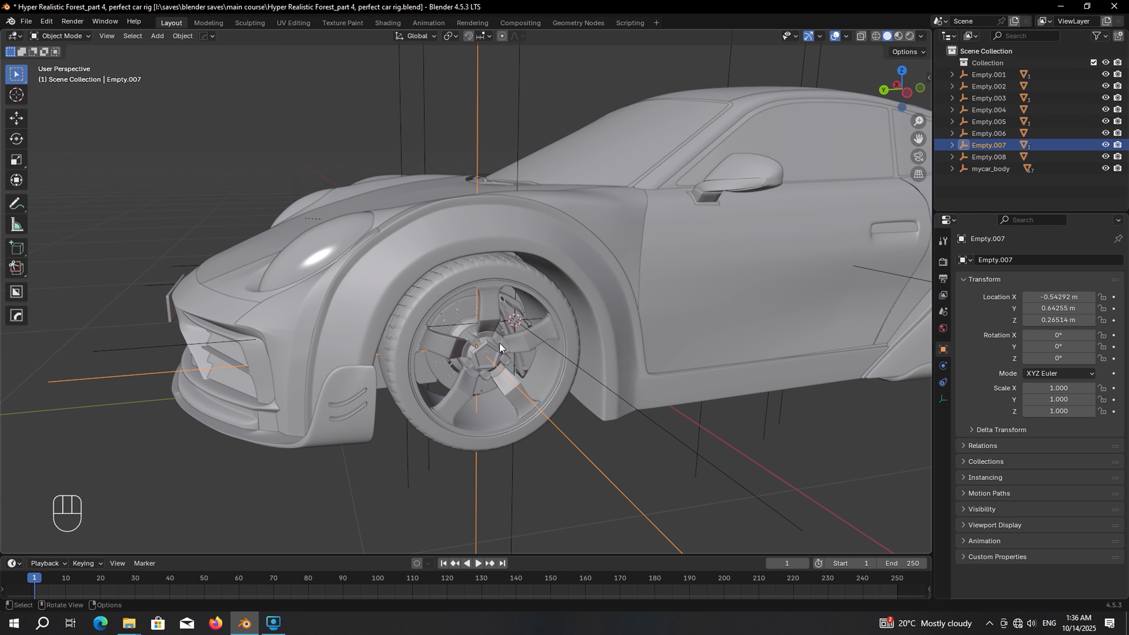
key("F2")
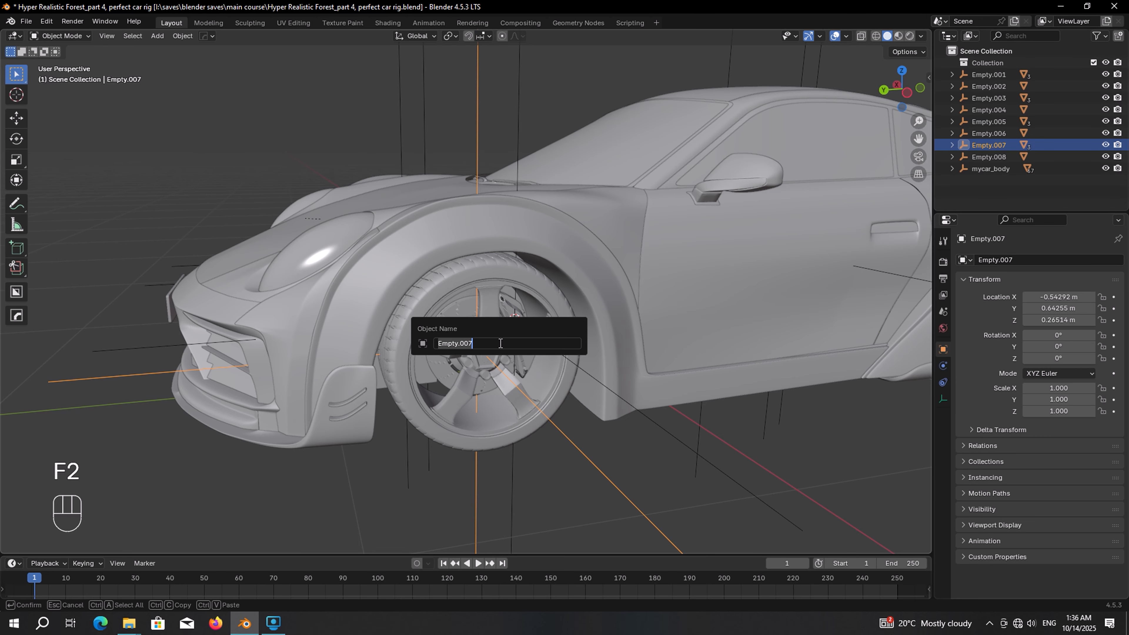
type("mycar_")
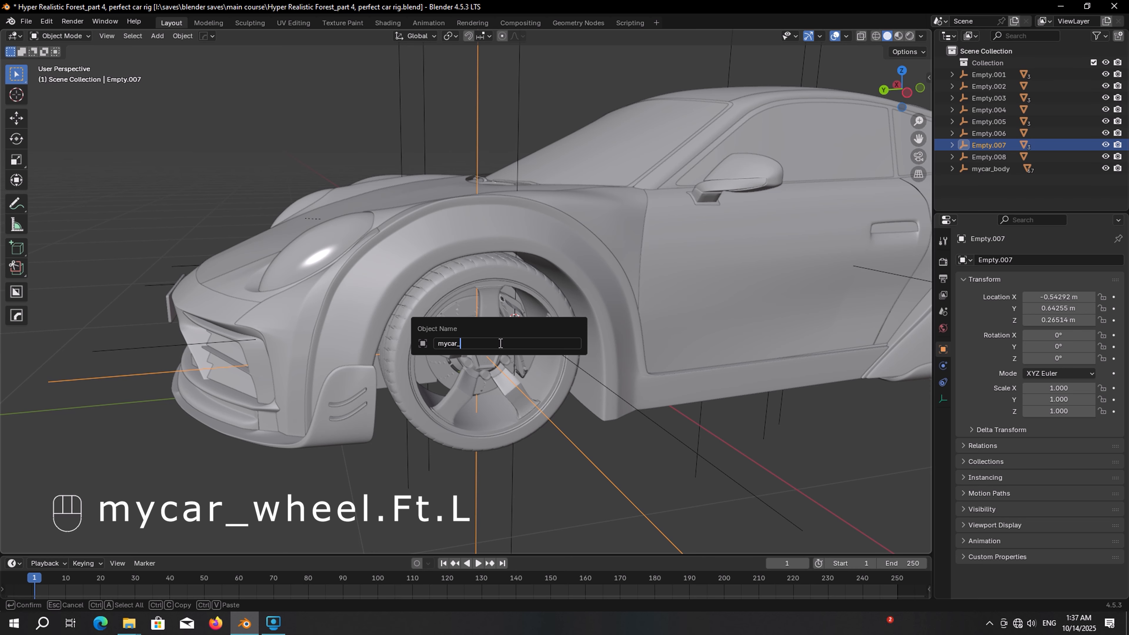
type("wheel.")
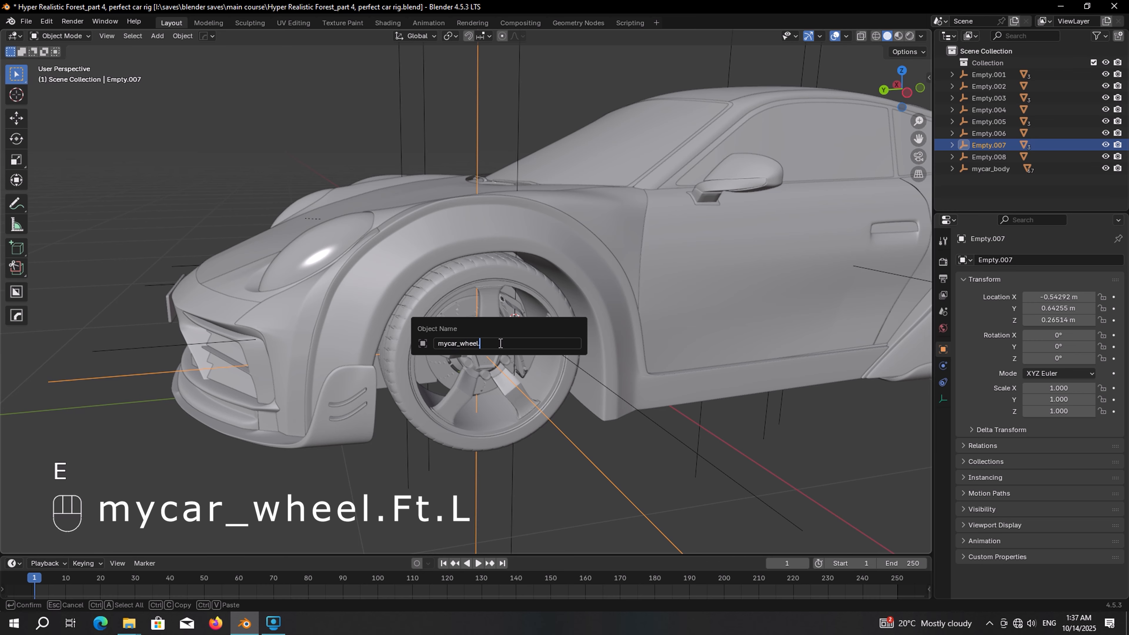
type("Ft.L")
key("Return")
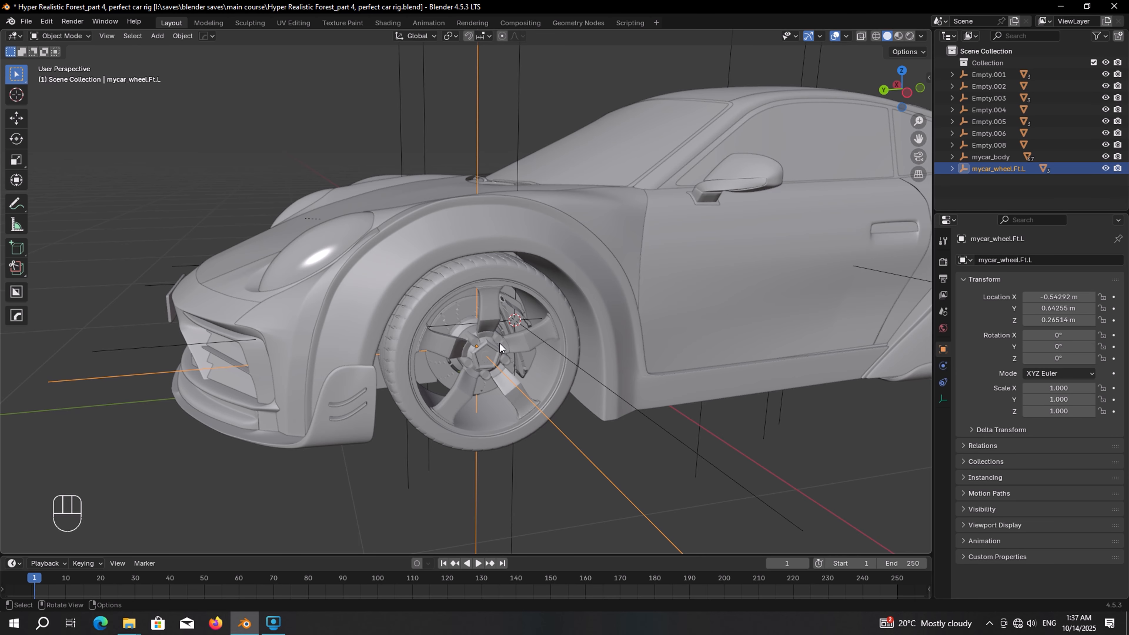
Test-move the front-left brake caliper empty without keeping the move, rename it mycar_wheelbrake.Ft.L and save the file
left_click(612, 393)
key("g")
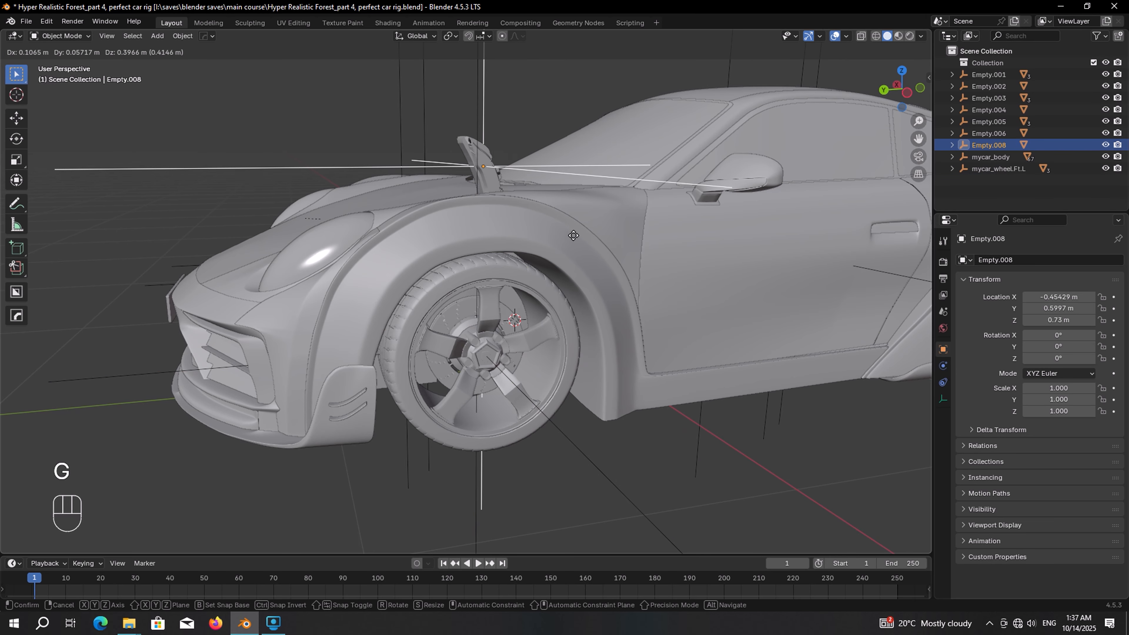
right_click(636, 179)
key("F2")
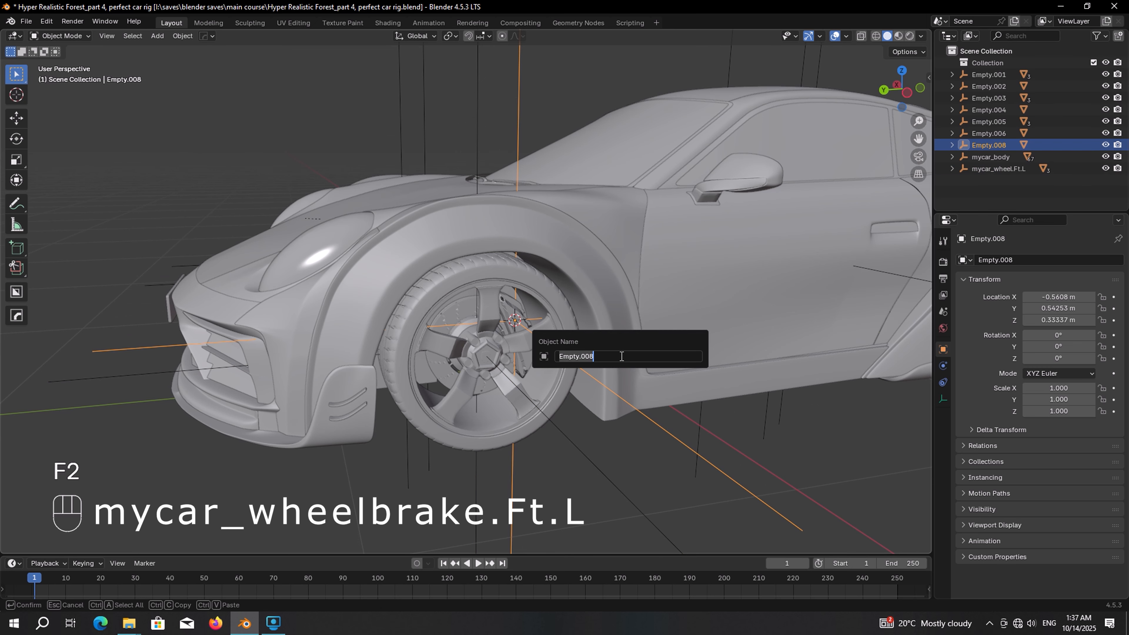
type("mycar")
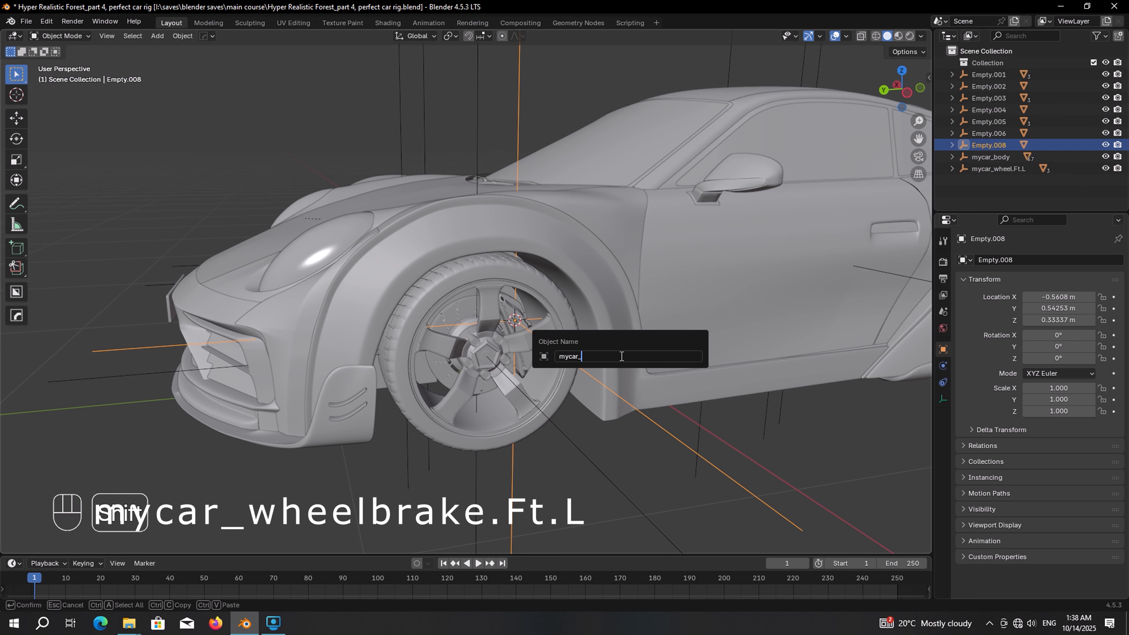
type("_wheelbrake")
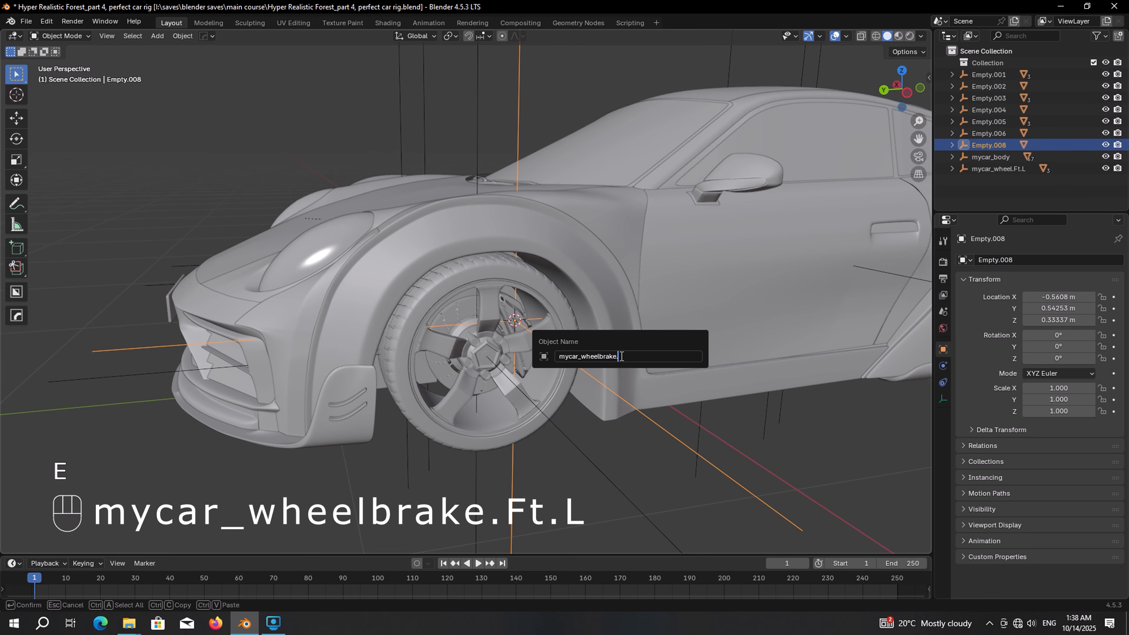
type(".Ft.L")
key("Return")
key("ctrl+s")
Rename the empty at the front-right wheel centre as mycar_wheel.Ft.R
middle_click_drag(215, 317, 519, 299)
scroll(449, 321, "up", 3)
left_click(487, 374)
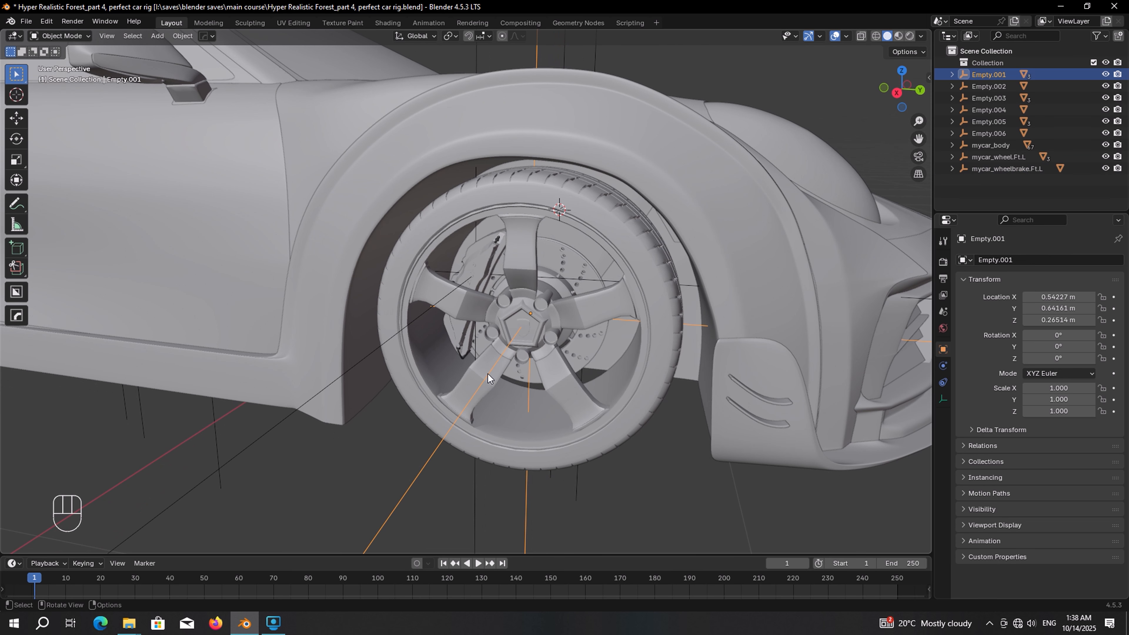
key("F2")
type("mycar")
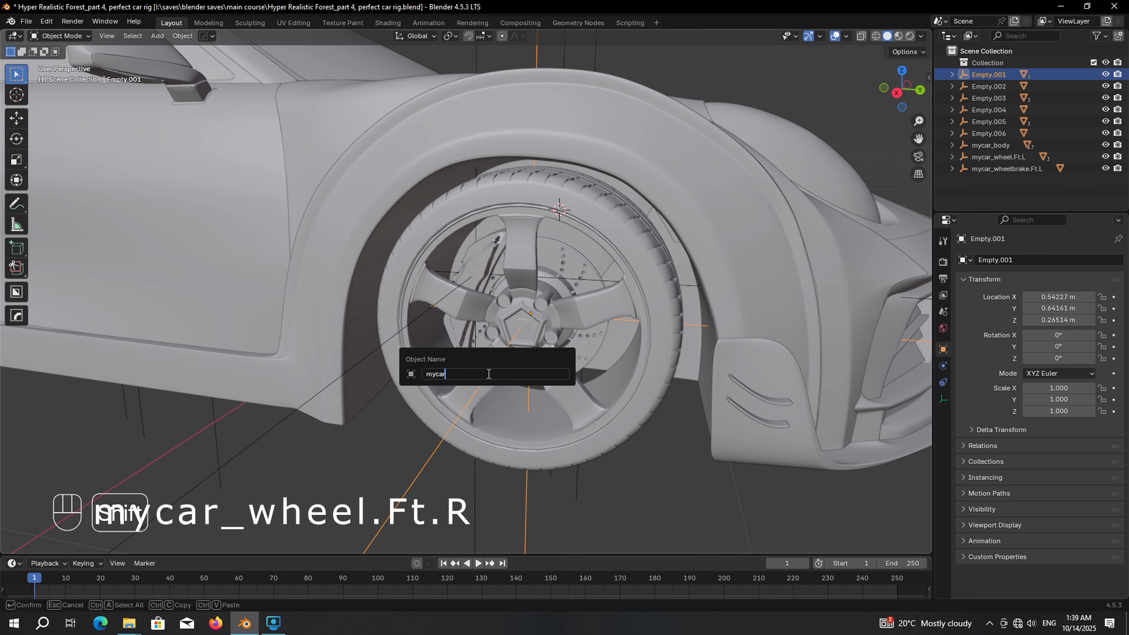
type("_whee")
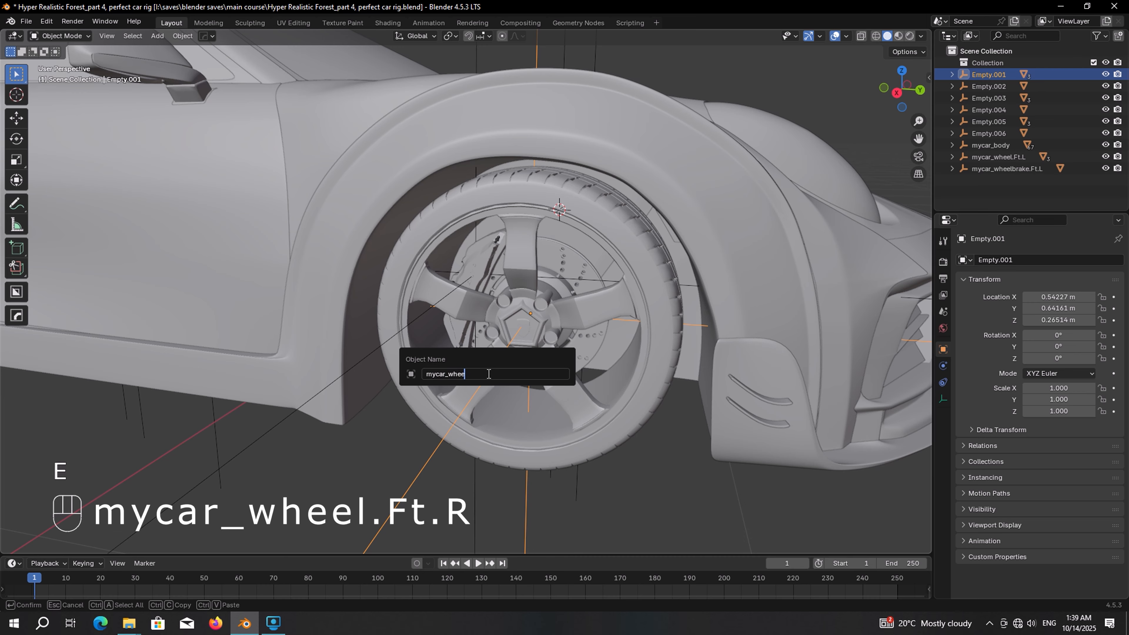
type("l.Ft.R")
key("Return")
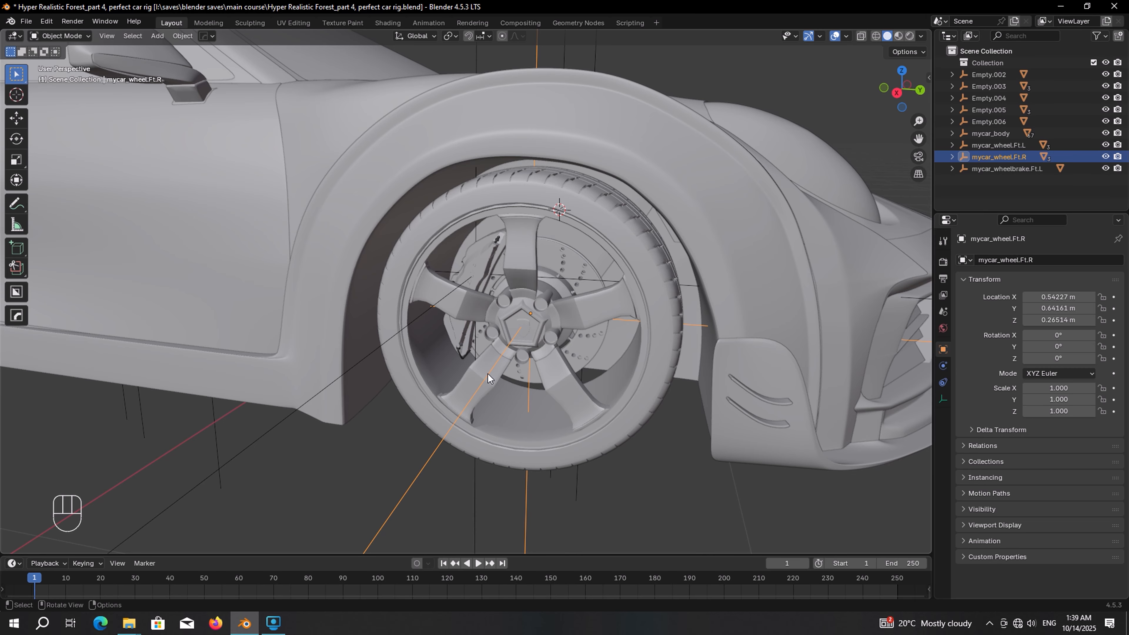
Rename the front-right brake caliper empty as mycar_wheelbrake.Ft.R and save the file
left_click(375, 346)
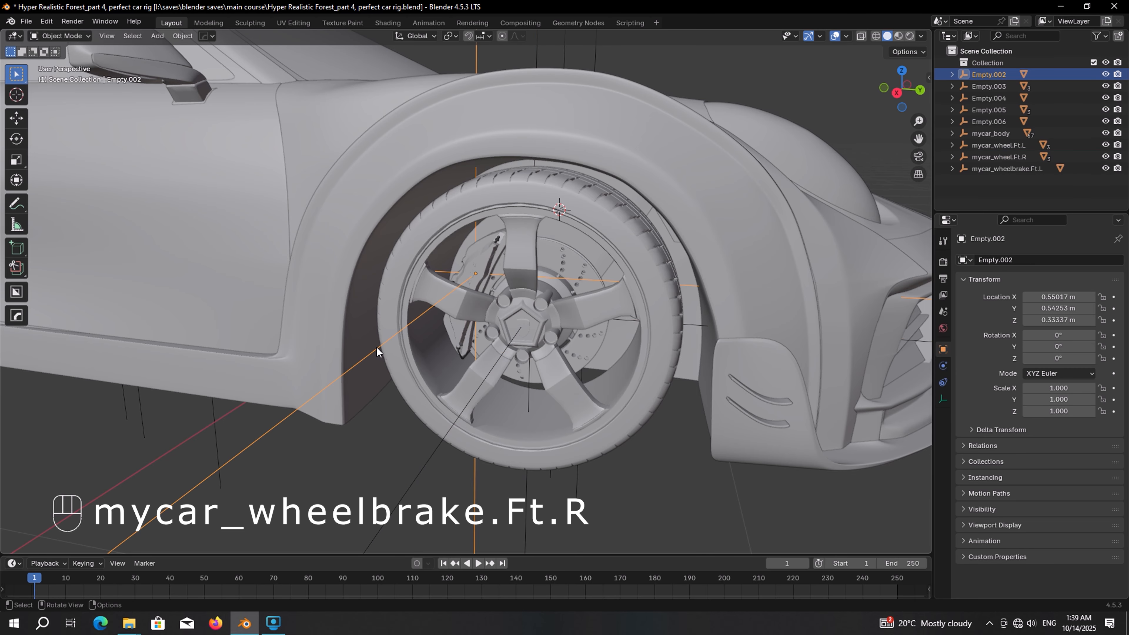
key("F2")
key("BackSpace")
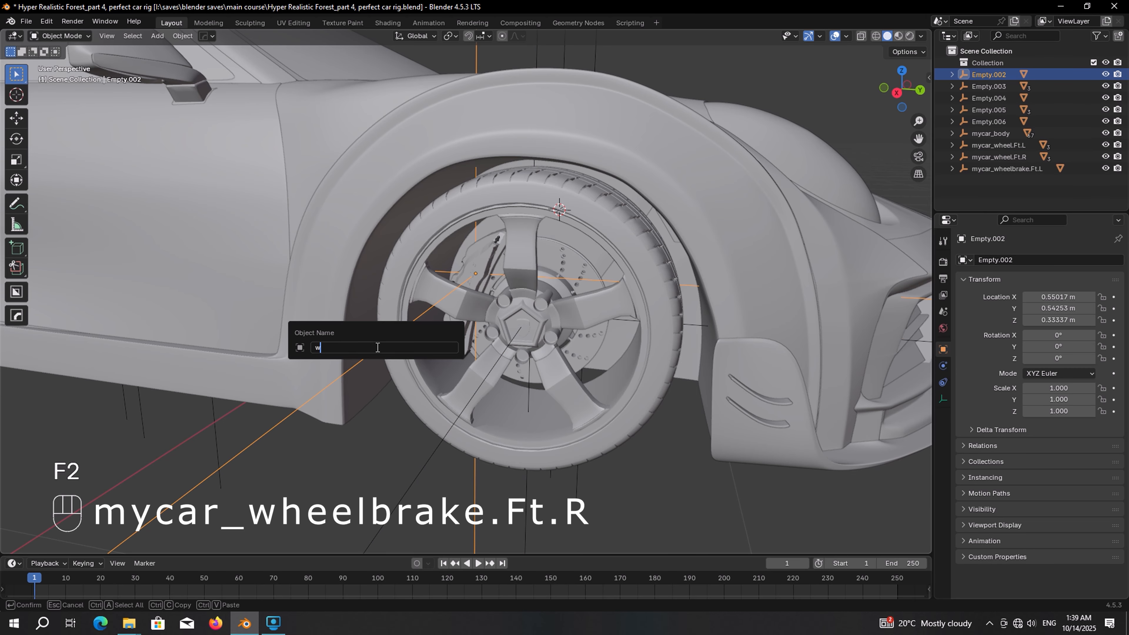
type("mycar")
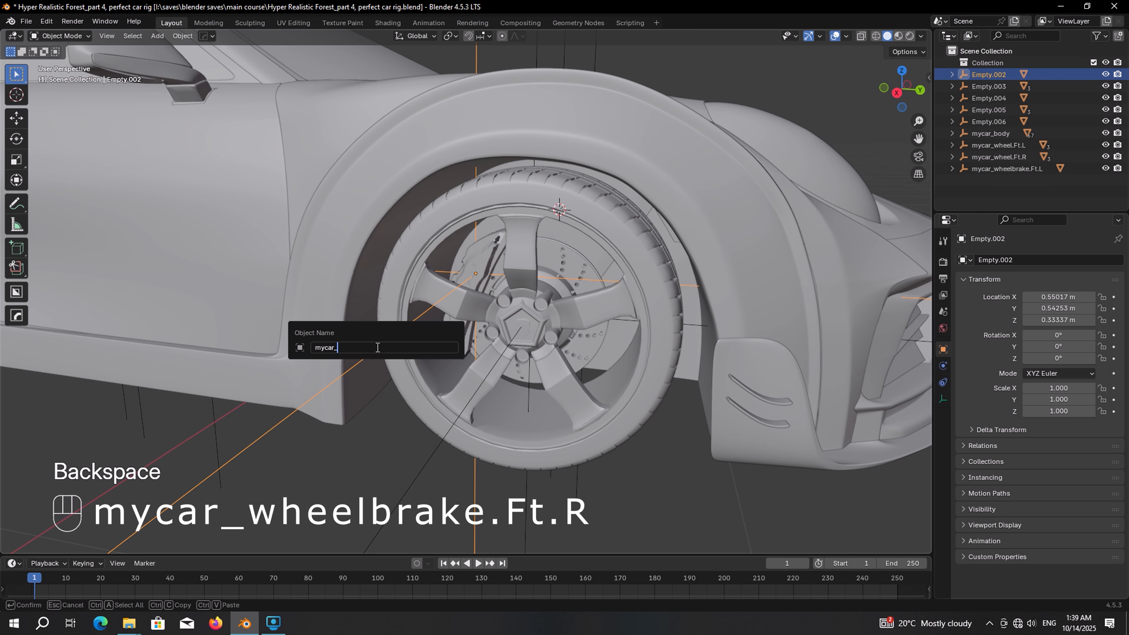
type("_wheelbrake.")
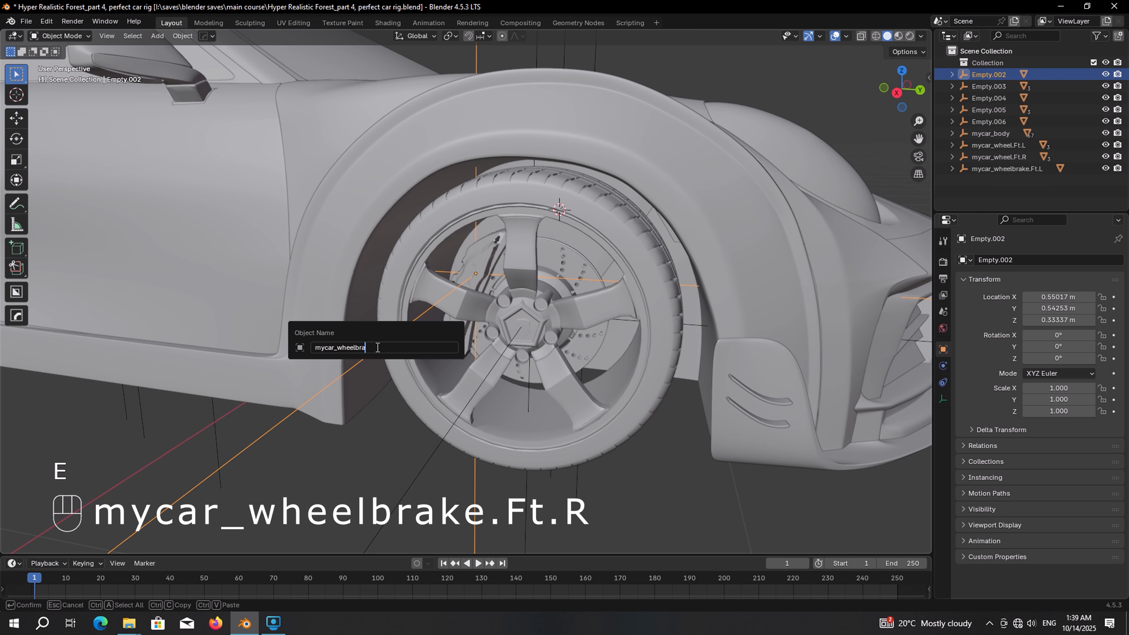
type("Ft.R")
key("Return")
key("ctrl+s")
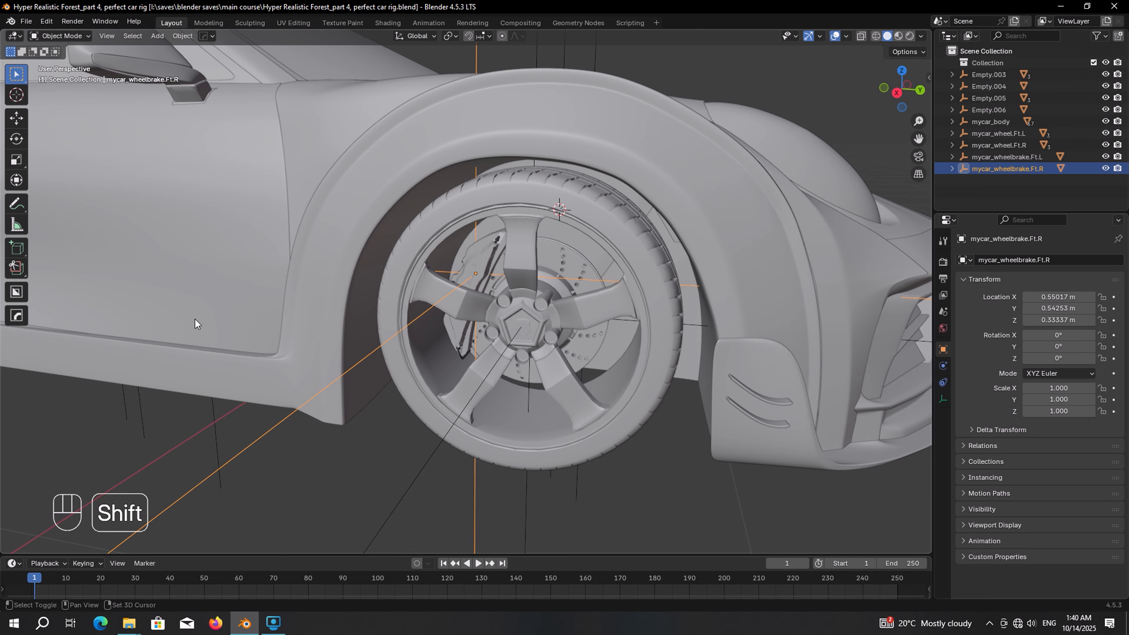
Rename the empty at the rear-right wheel centre as mycar_wheel.Bk.R
scroll(196, 323, "down", 3)
middle_click_drag(196, 323, 867, 352, "shift")
scroll(667, 347, "up", 3)
middle_click_drag(518, 349, 557, 355, "shift")
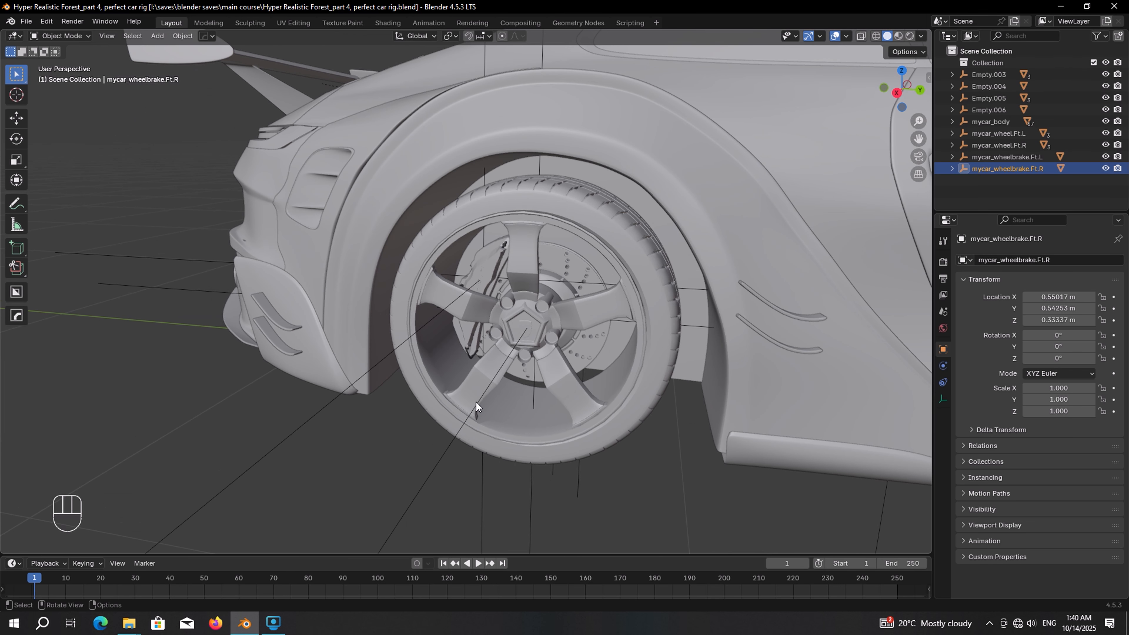
left_click(476, 402)
key("F2")
type("mycar_")
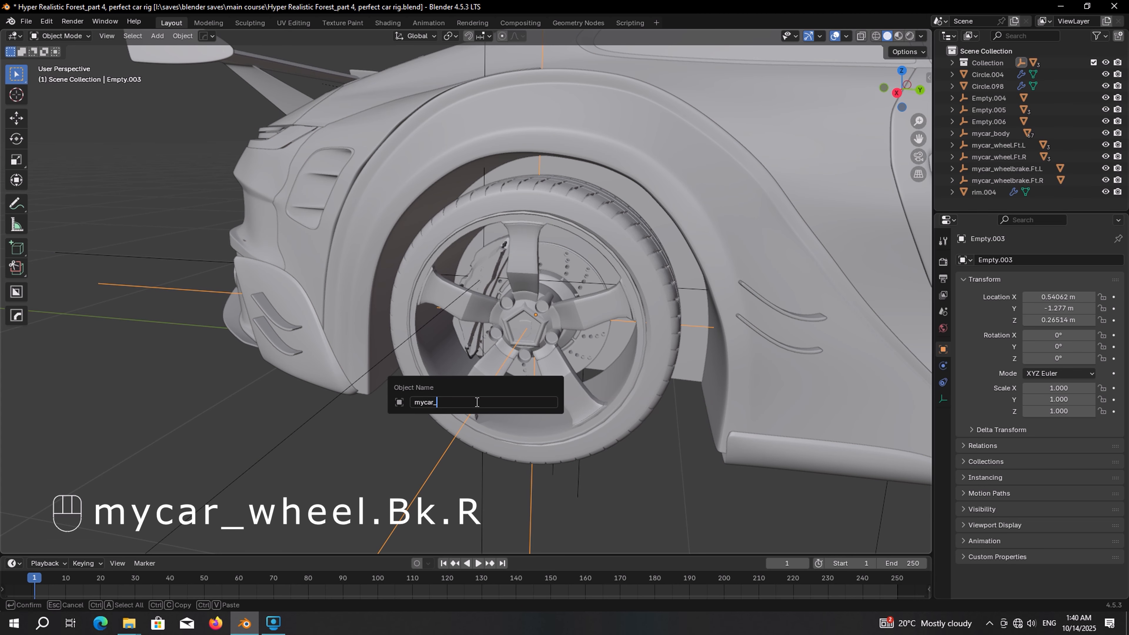
key("BackSpace")
key("BackSpace")
key("BackSpace")
key("BackSpace")
key("BackSpace")
key("BackSpace")
type("mycar_wheel.Bk.R")
key("Return")
Rename the rear-right brake caliper empty as mycar_wheelbrake.Bk.R
left_click(334, 402)
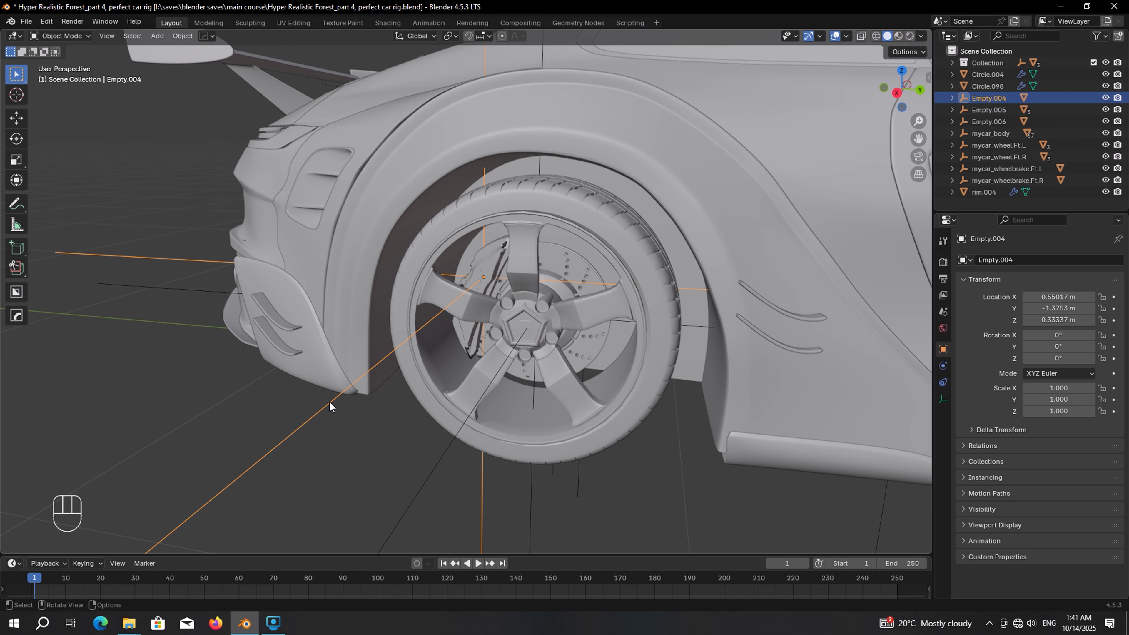
key("F2")
type("m")
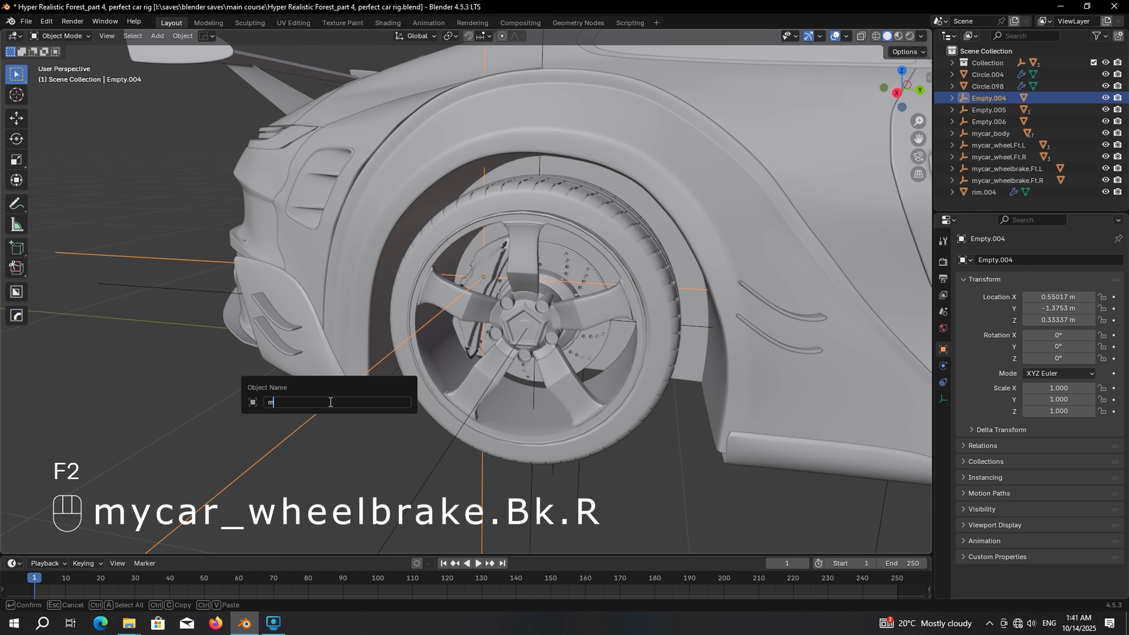
type("ycar_wheelbrake.Bk.R")
key("Return")
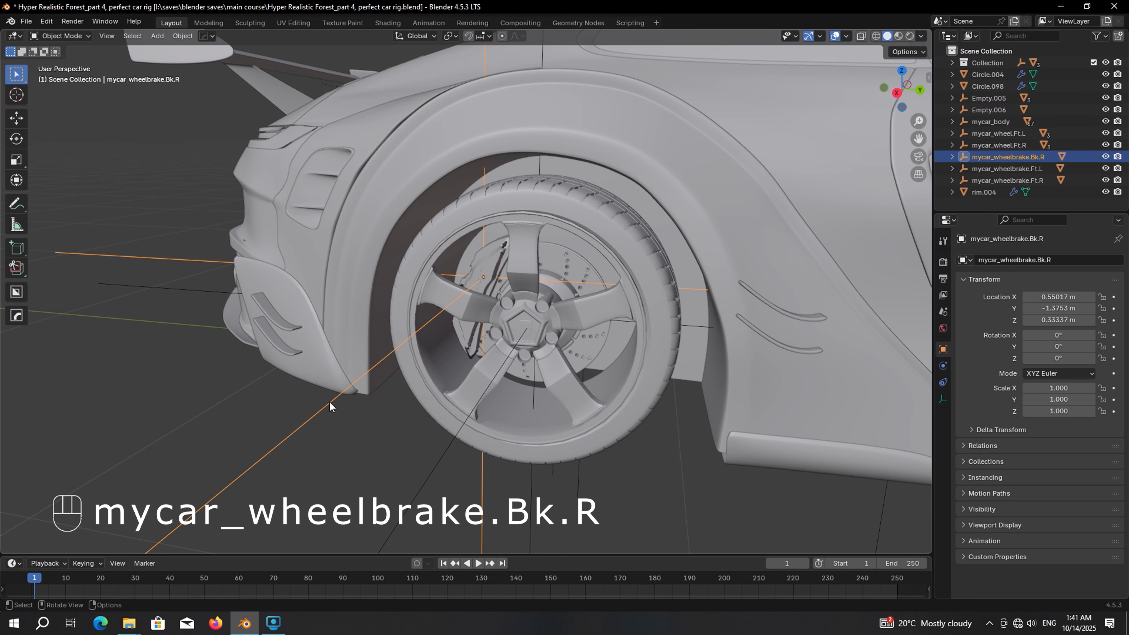
Rename the empty at the rear-left wheel centre as mycar_wheel.Bk.L
scroll(338, 338, "down", 8)
middle_click_drag(350, 273, 473, 311)
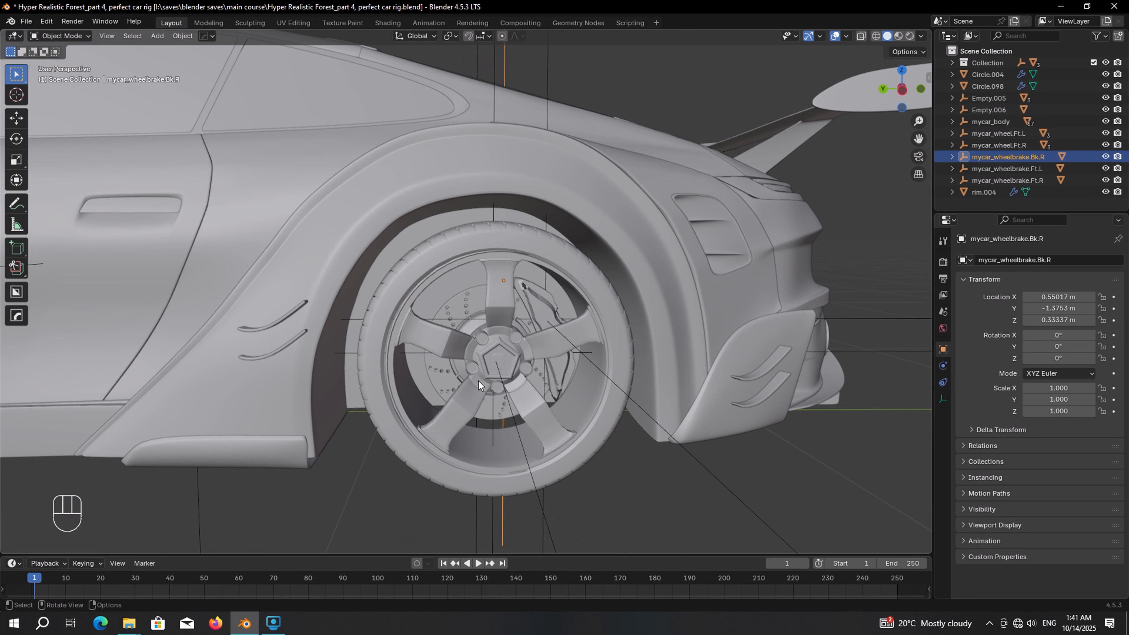
left_click(528, 467)
key("F2")
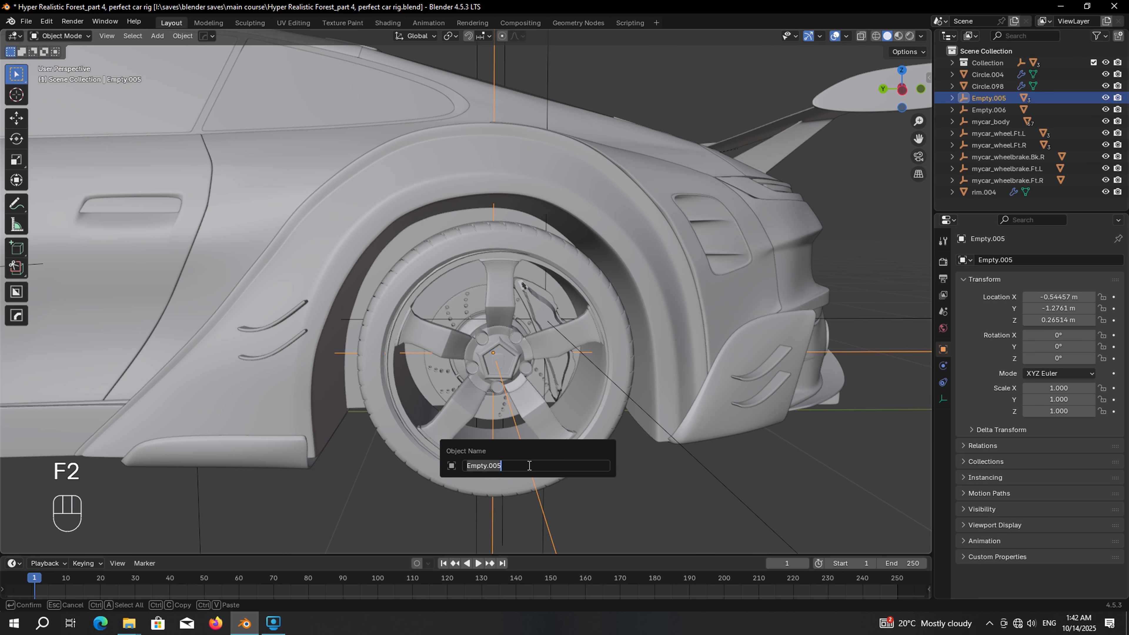
type("mycar_")
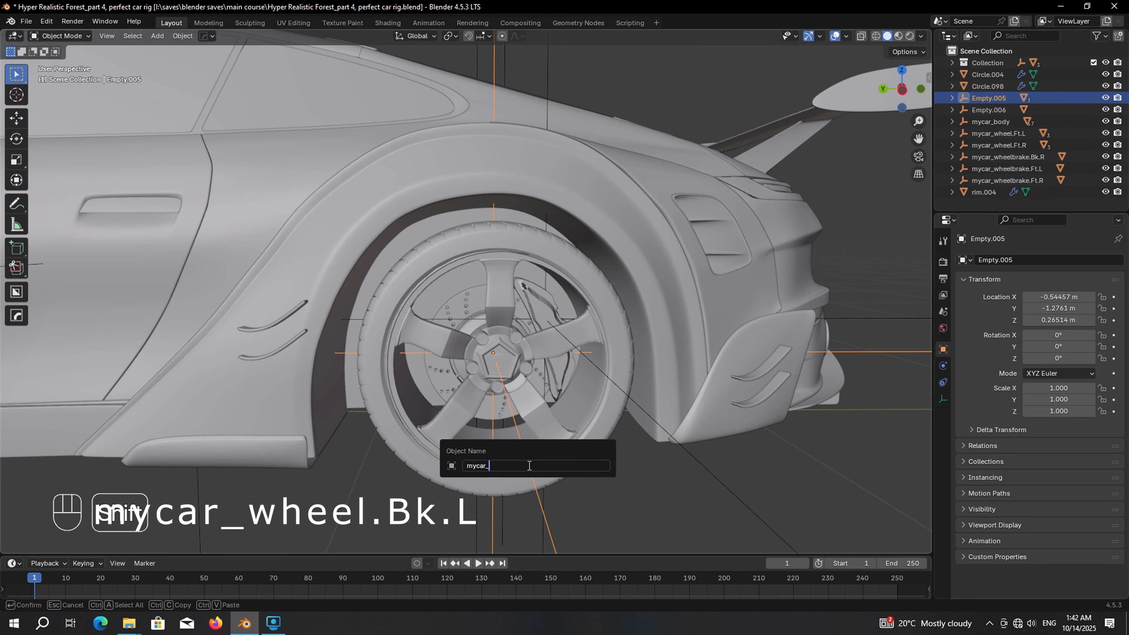
type("wheel")
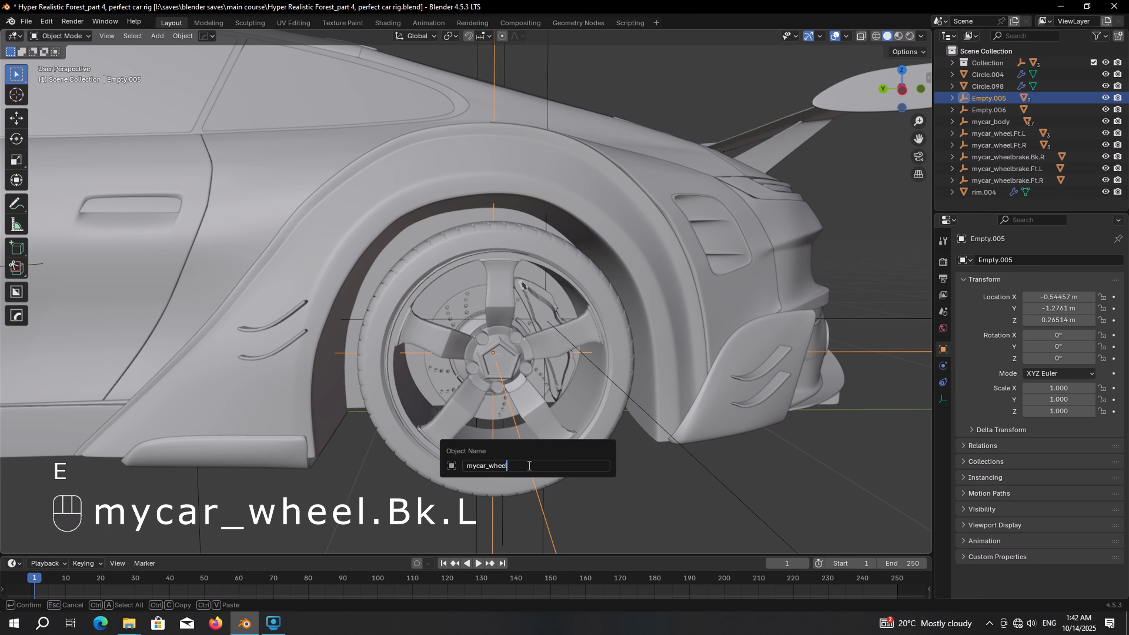
type(".Bk.L")
key("Return")
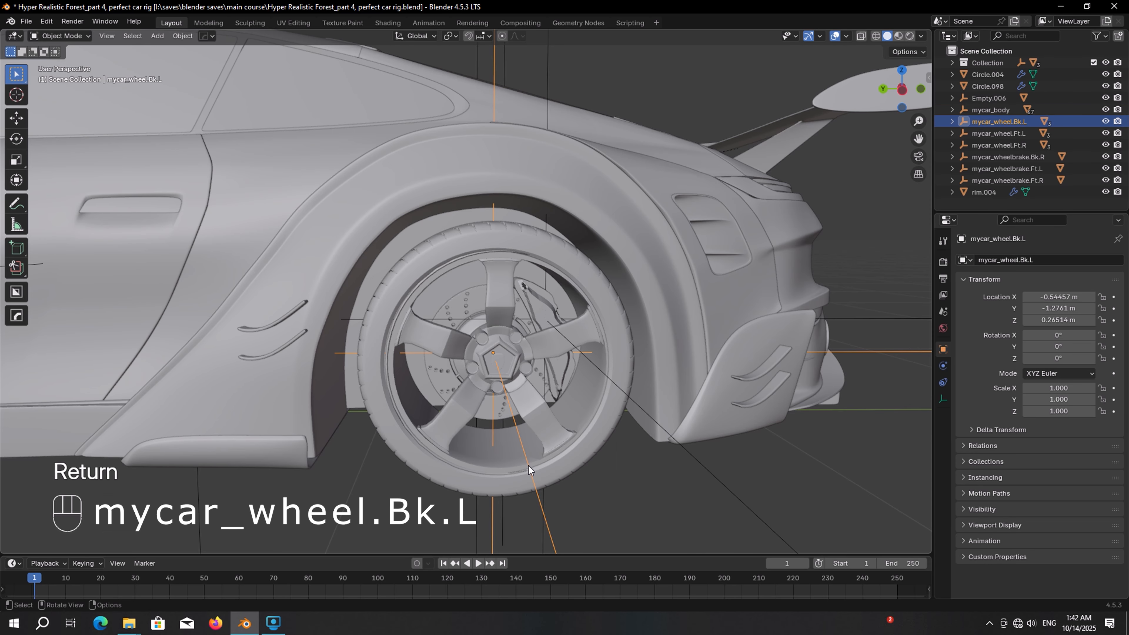
Rename the rear-left brake caliper empty as mycar_wheelbrake.Bk.L
left_click(739, 490)
key("F2")
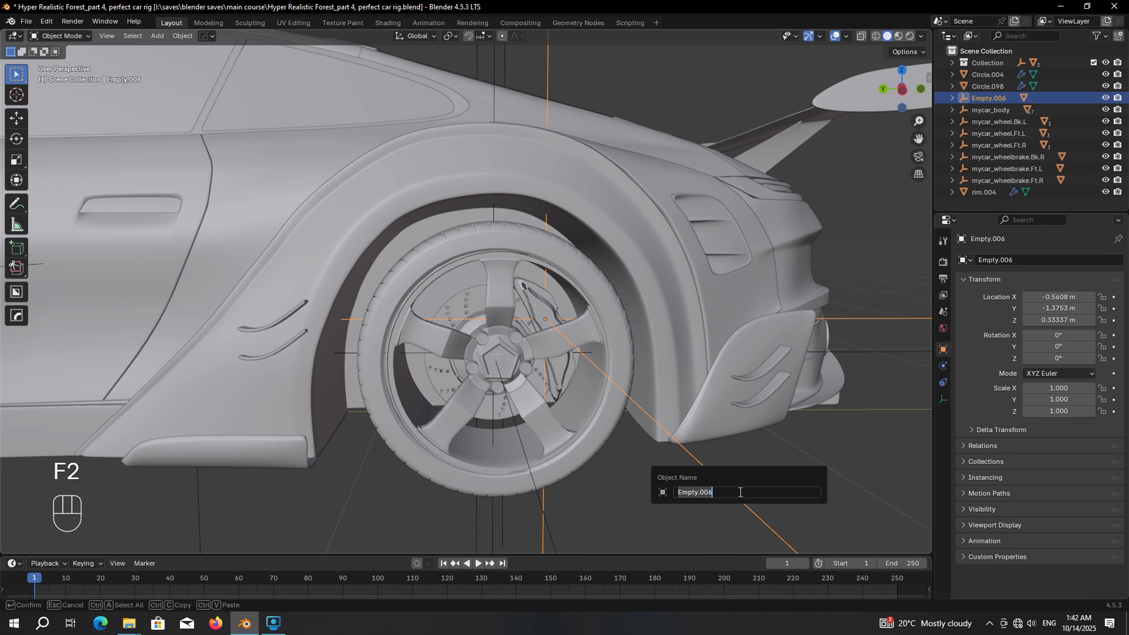
type("mycar")
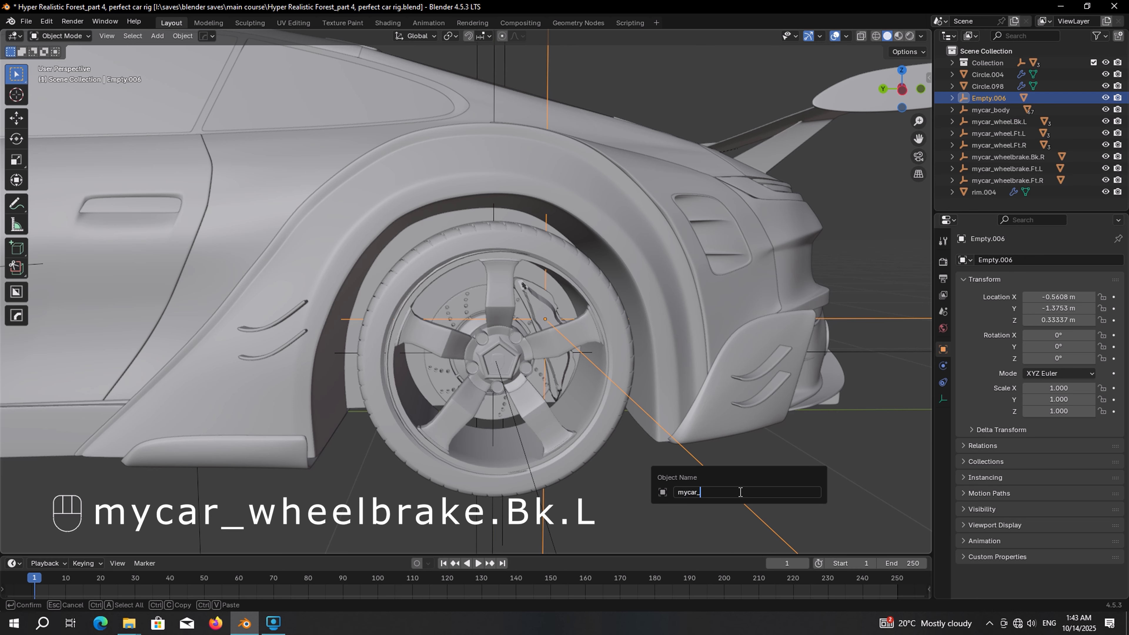
type("_wheelbrake.Bk.L")
key("Return")
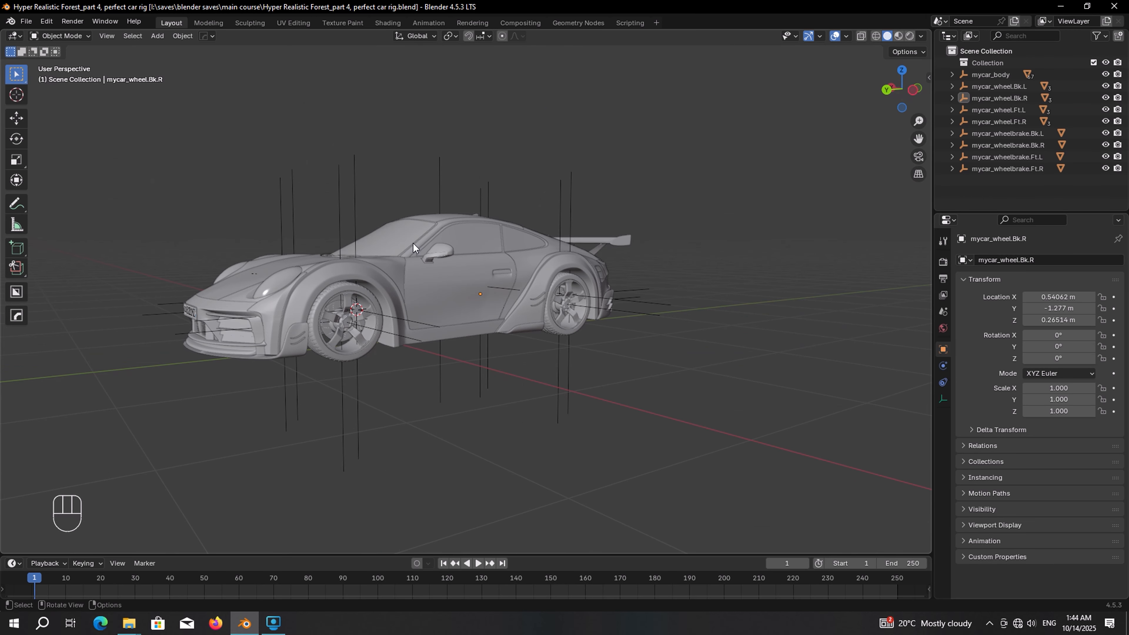
Select every object in the scene and move them all into a new collection named mycar
key("a")
key("m")
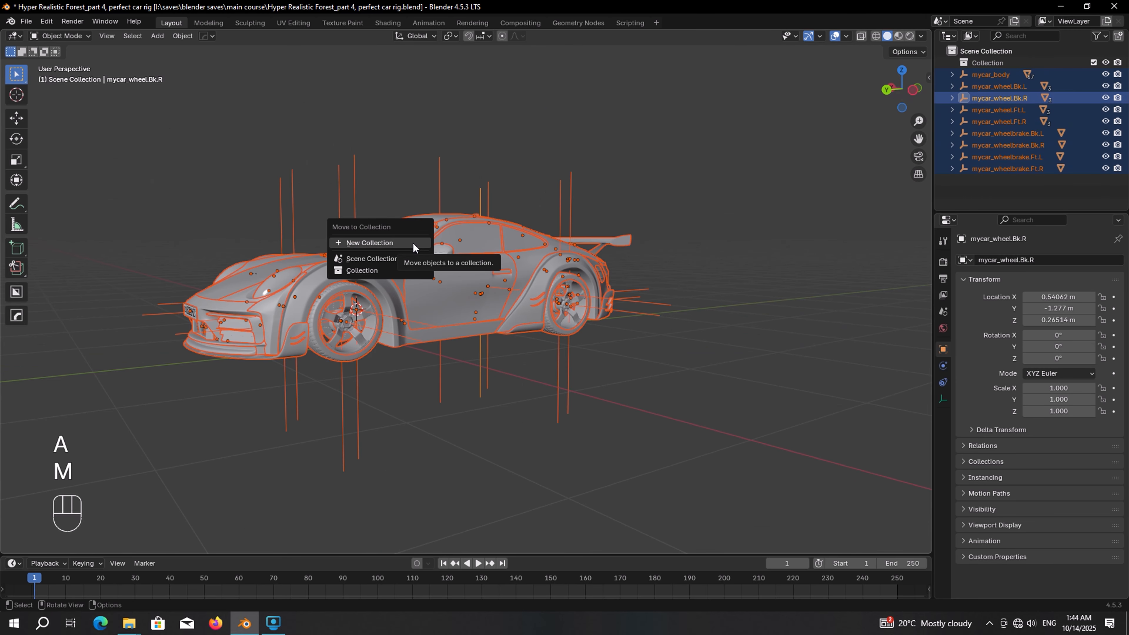
left_click(413, 243)
type("mycar")
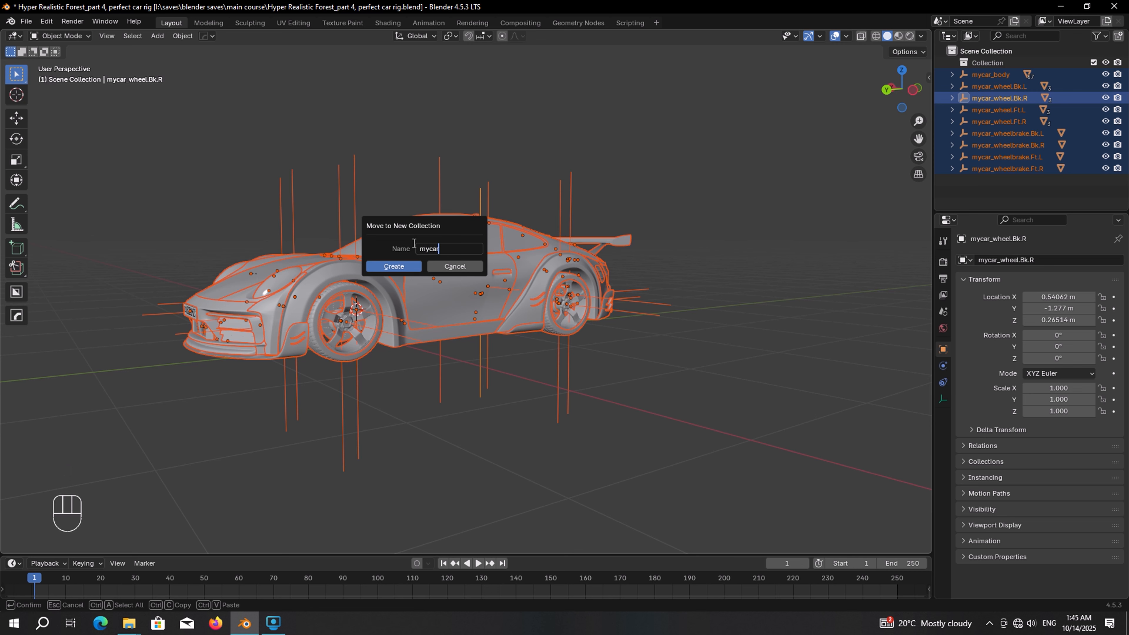
key("Return")
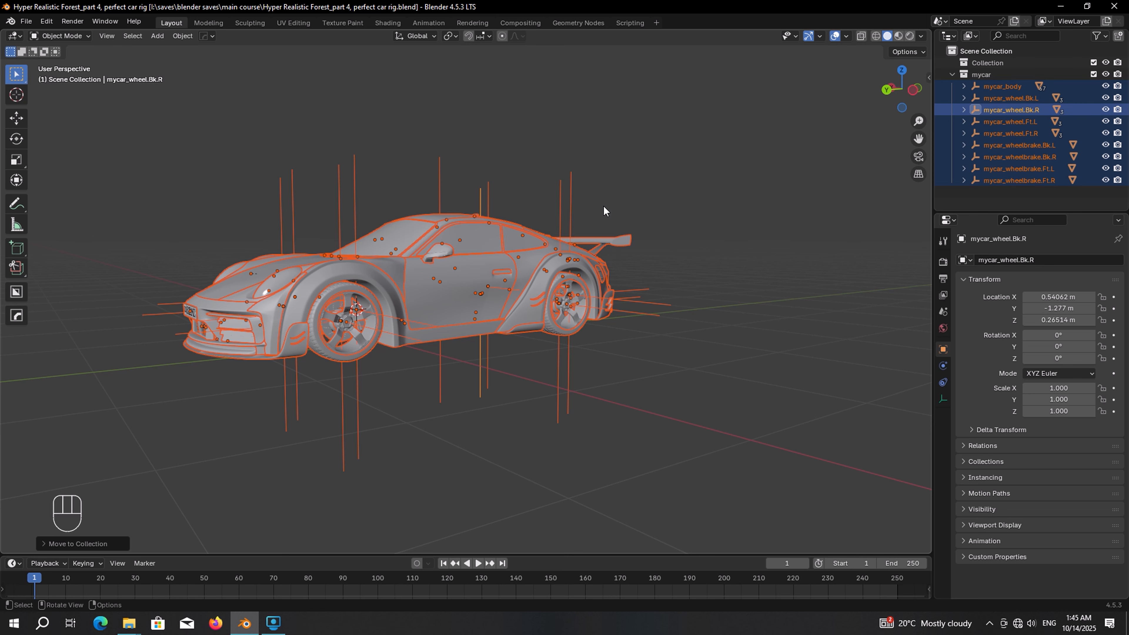
Apply the rotation and scale of all the selected car parts and empties
key("ctrl+a")
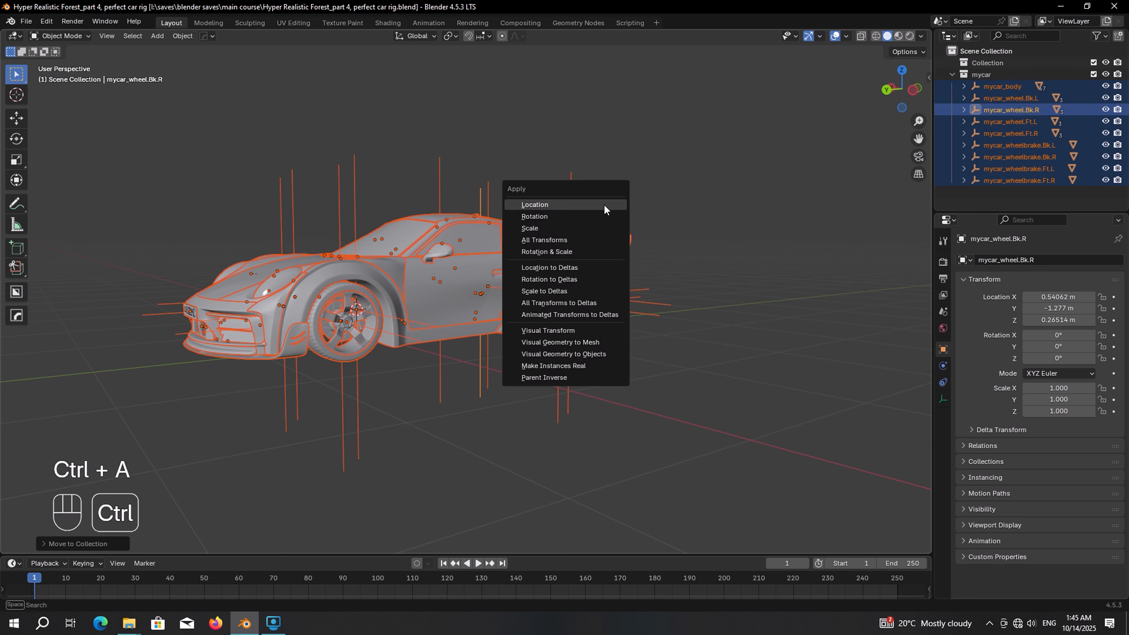
left_click(550, 253)
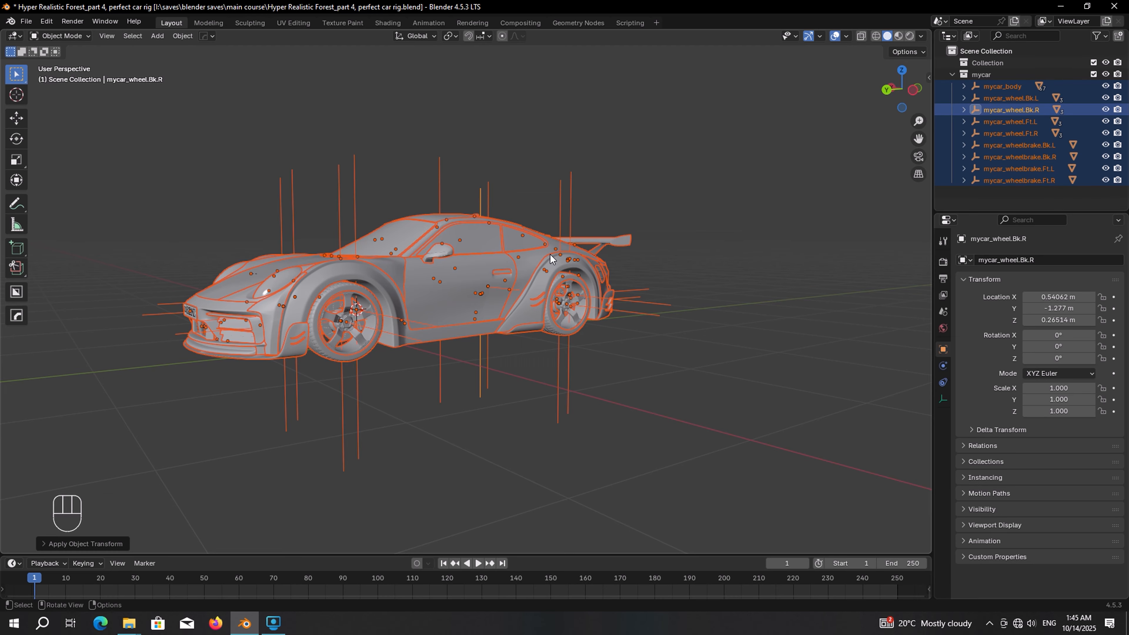
middle_click_drag(550, 254, 422, 158)
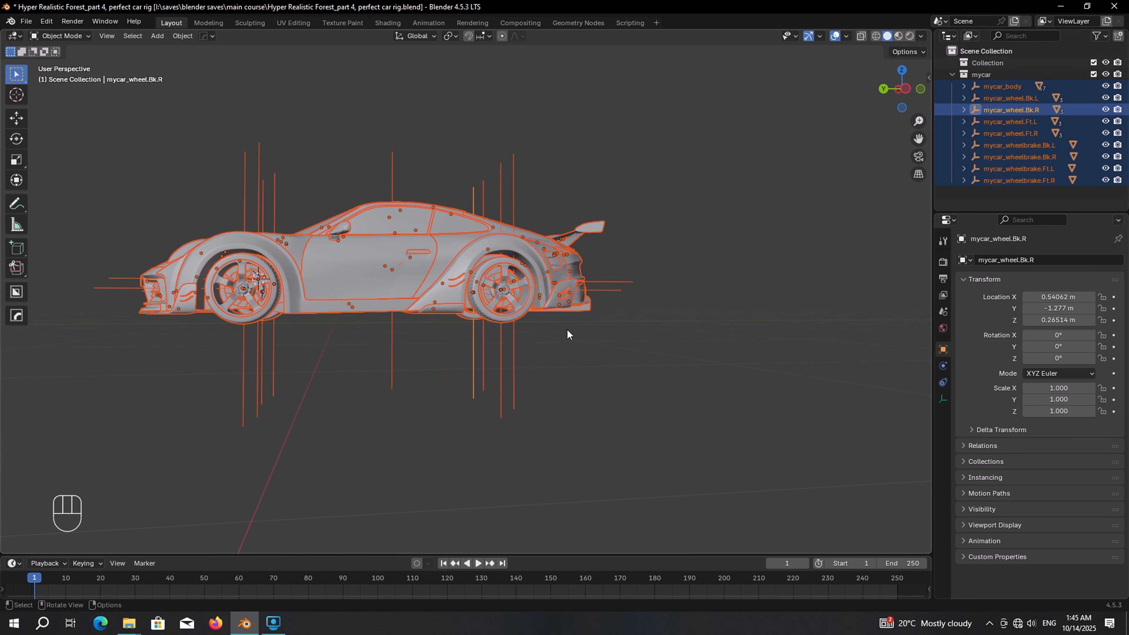
left_click_drag(567, 329, 210, 403)
middle_click_drag(210, 404, 493, 238)
key("shift+a")
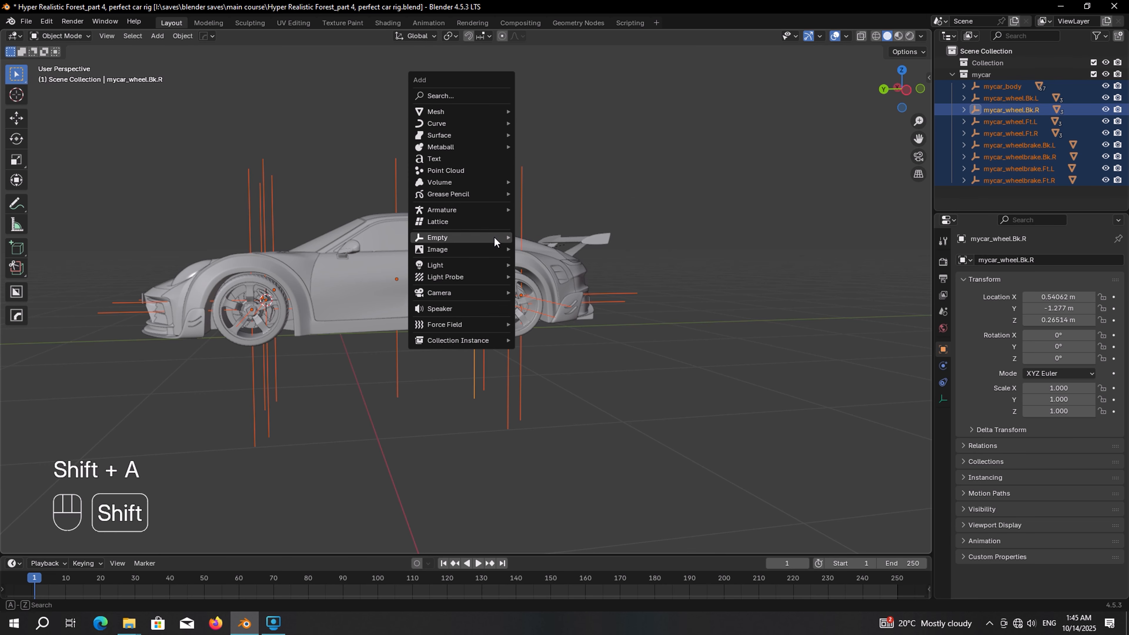
mouse_move(494, 238)
mouse_move(446, 211)
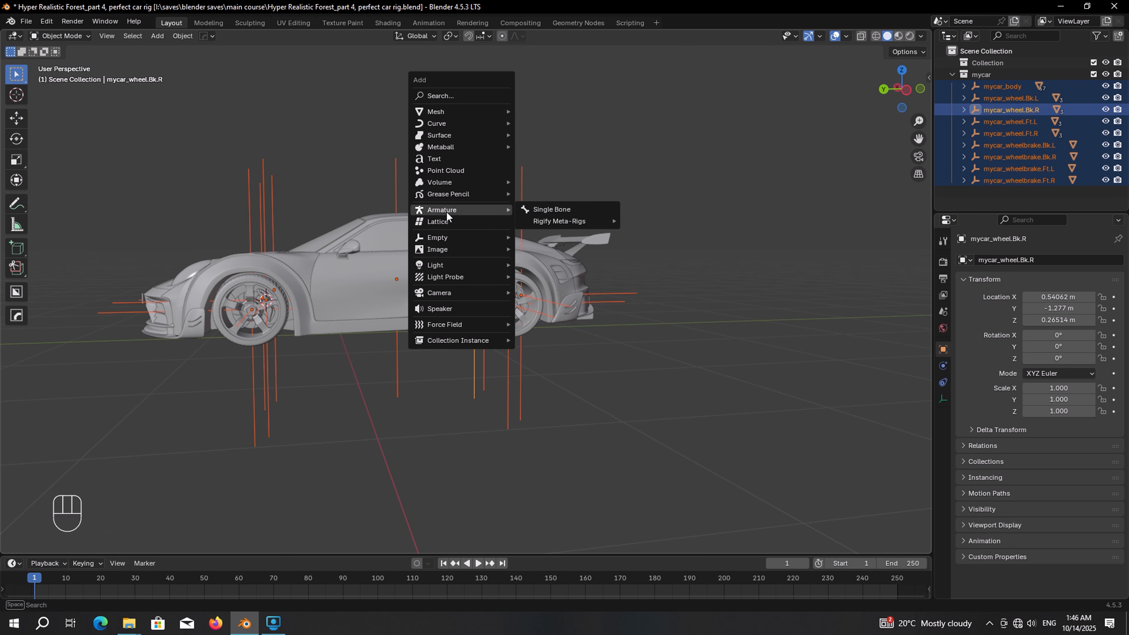
mouse_move(561, 221)
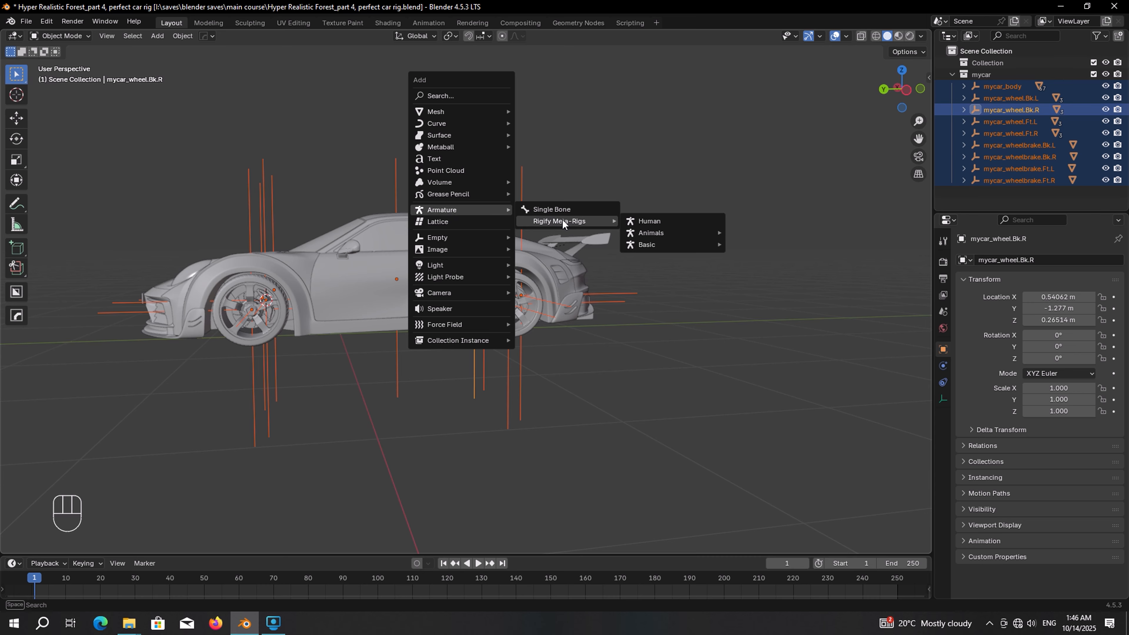
left_click(619, 262)
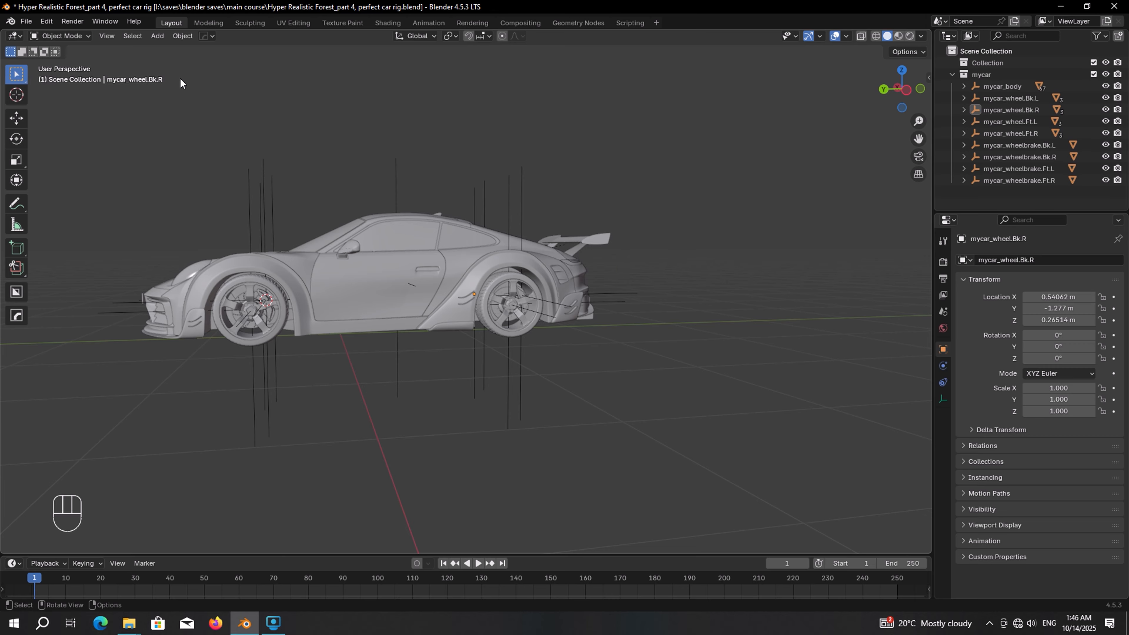
Install the Rigacar add-on from rigacar-Jeanyan3D-Fix-v3.zip in H:\blender addon\rigacar
left_click(47, 21)
left_click(68, 172)
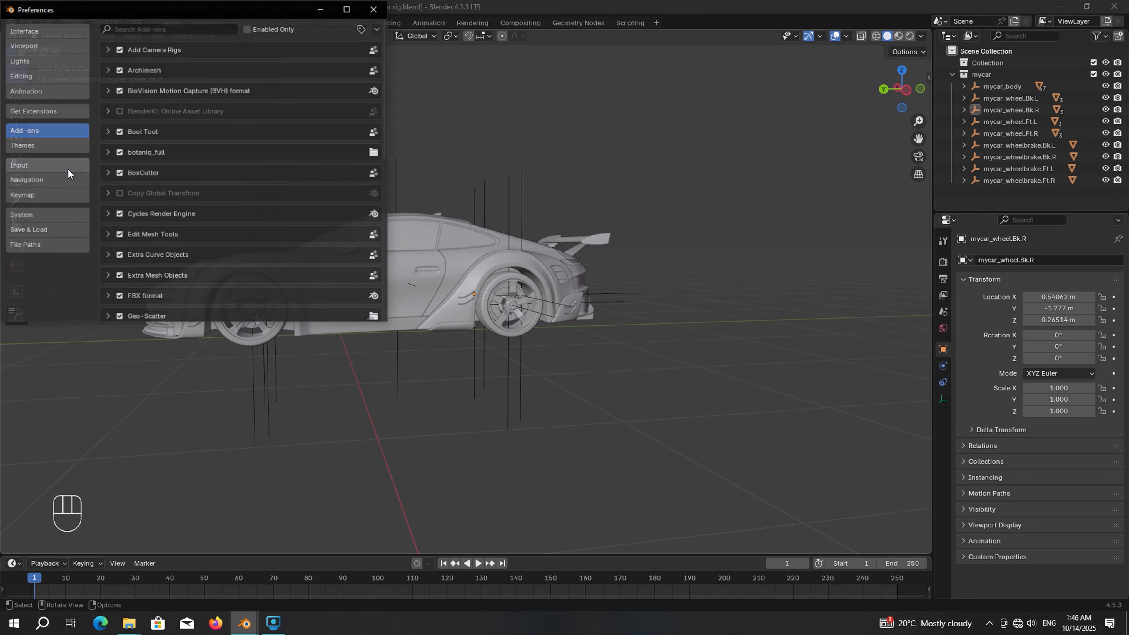
left_click(378, 28)
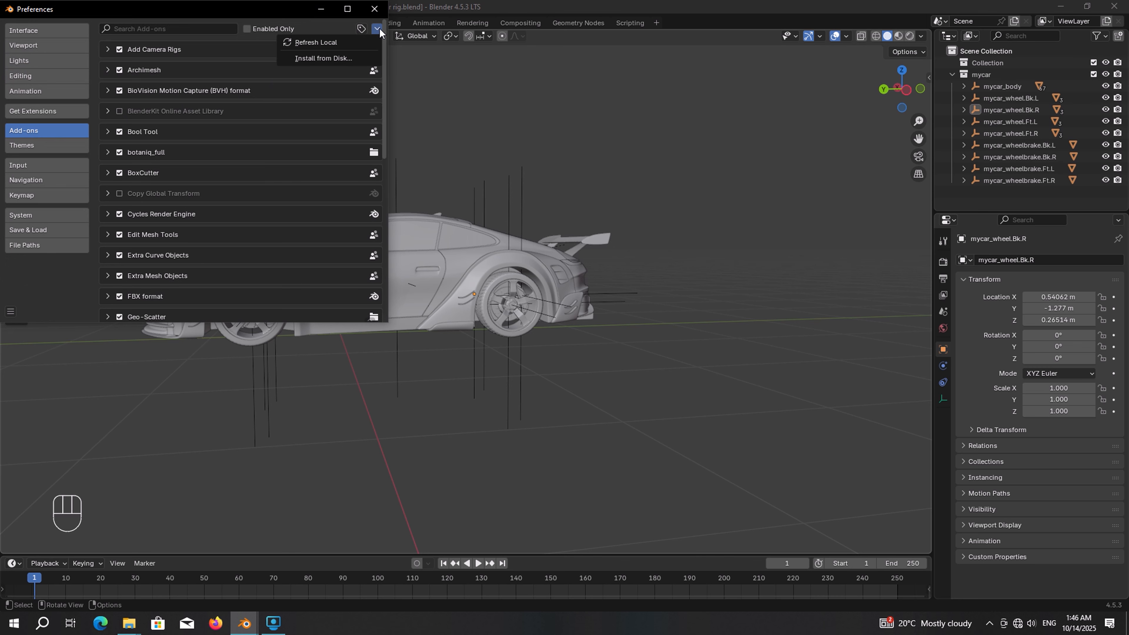
left_click(327, 54)
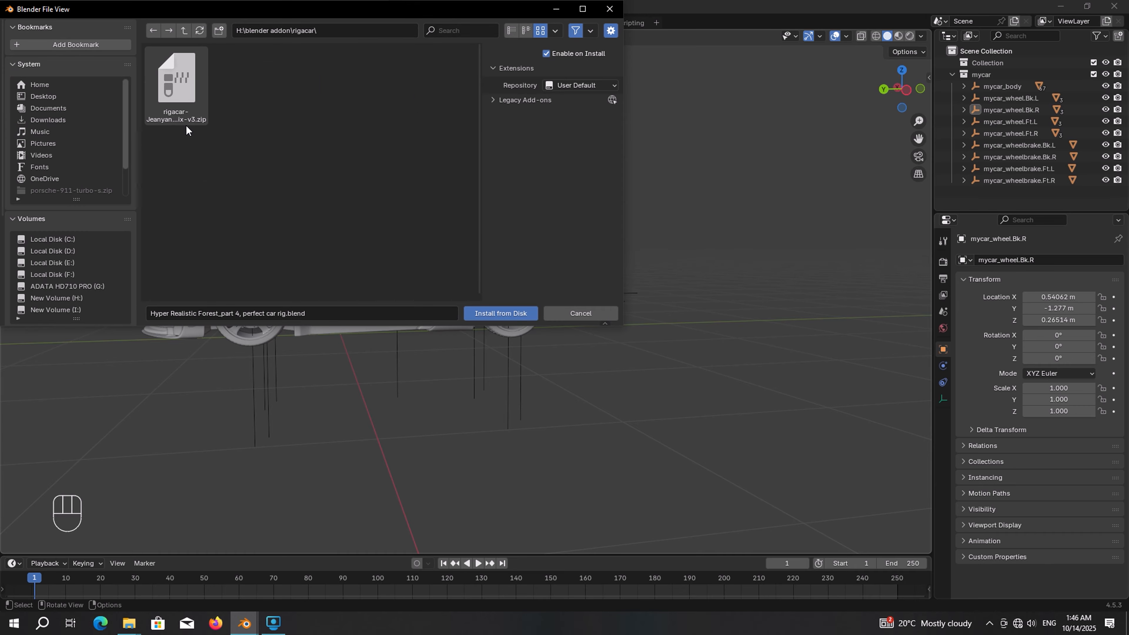
left_click(186, 121)
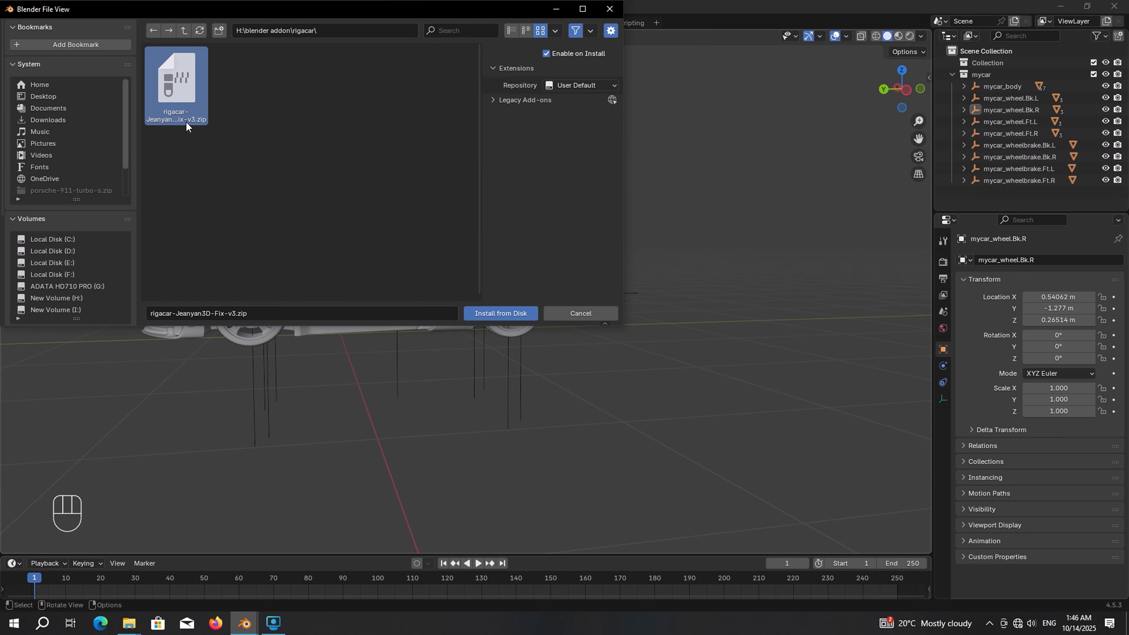
left_click(501, 313)
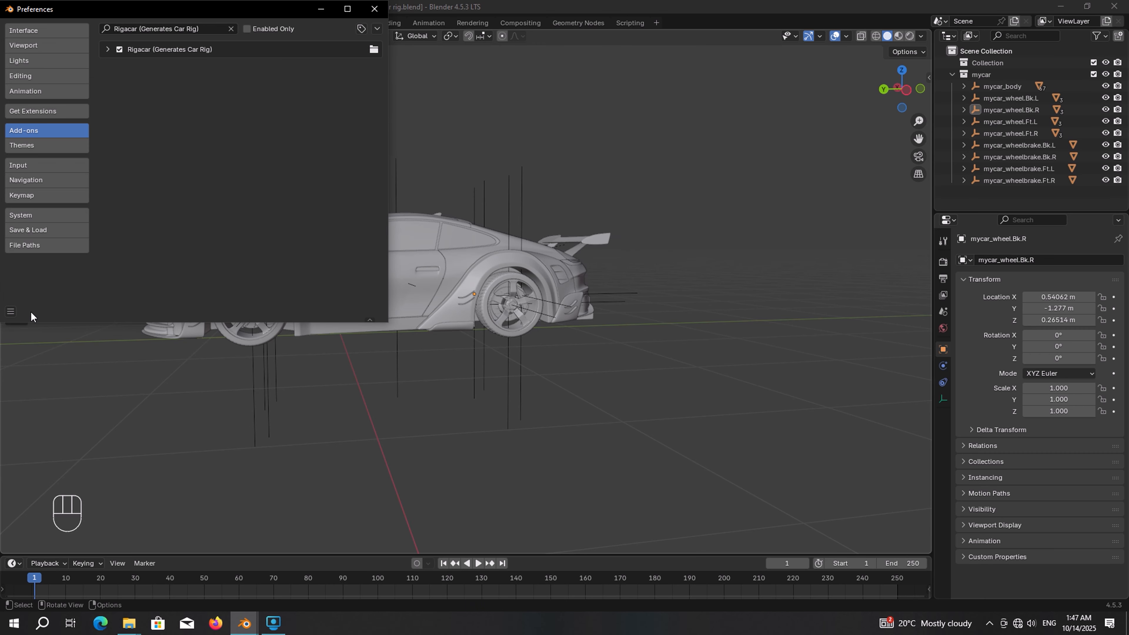
Save the preferences and close the preferences window
left_click(11, 311)
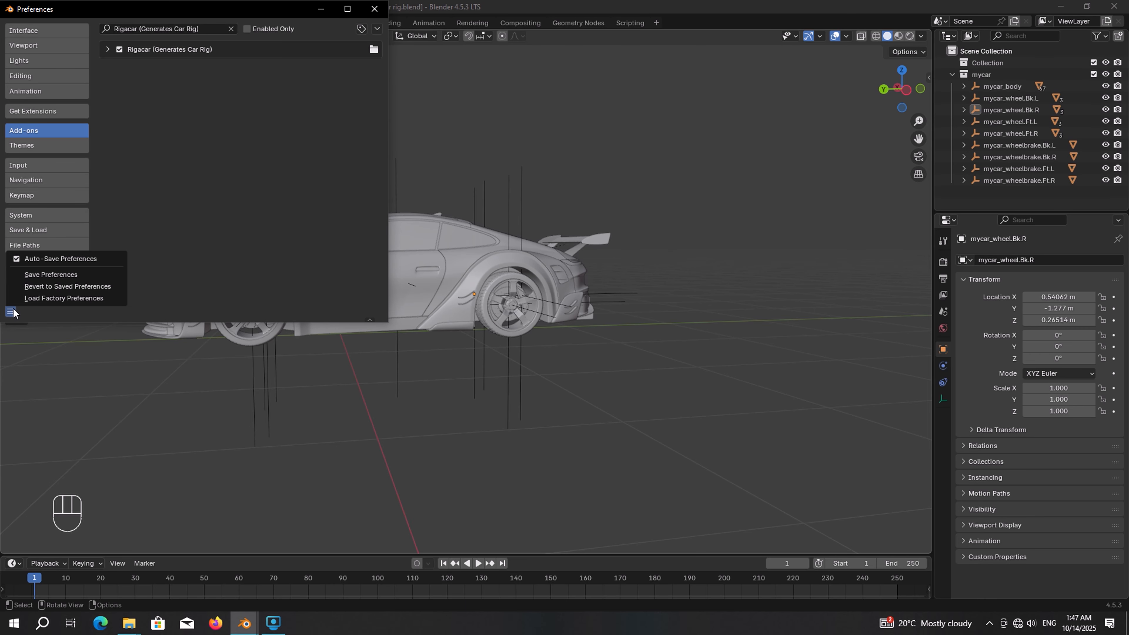
left_click(48, 274)
left_click(374, 9)
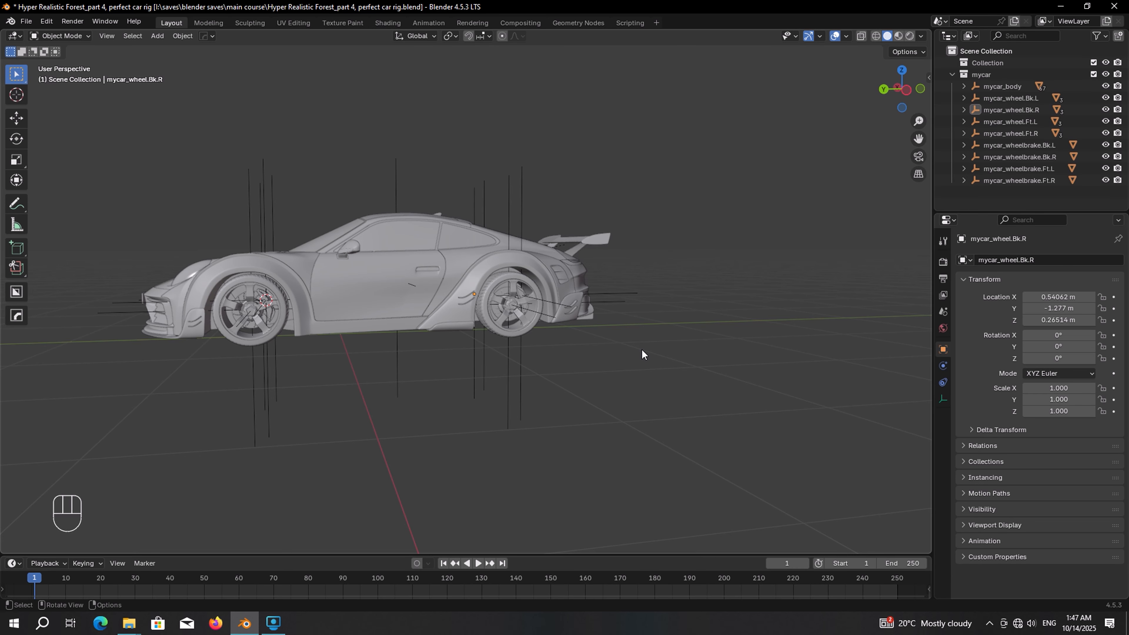
Select all the control empties and add a Car (deformation rig) armature for them
left_click_drag(641, 348, 213, 447)
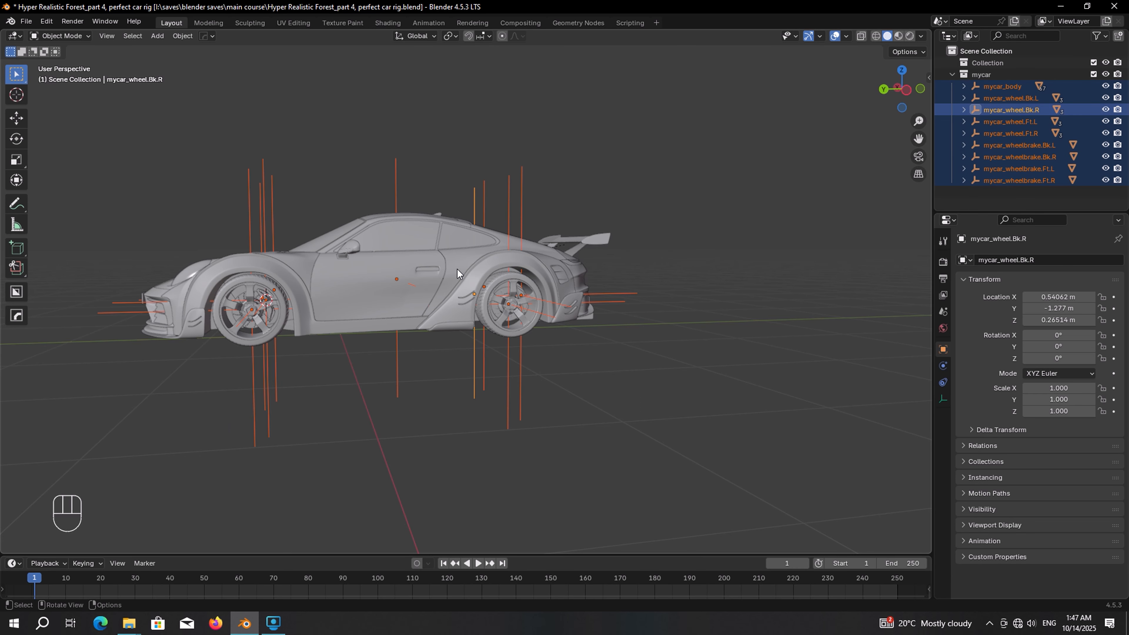
key("shift+a")
mouse_move(535, 172)
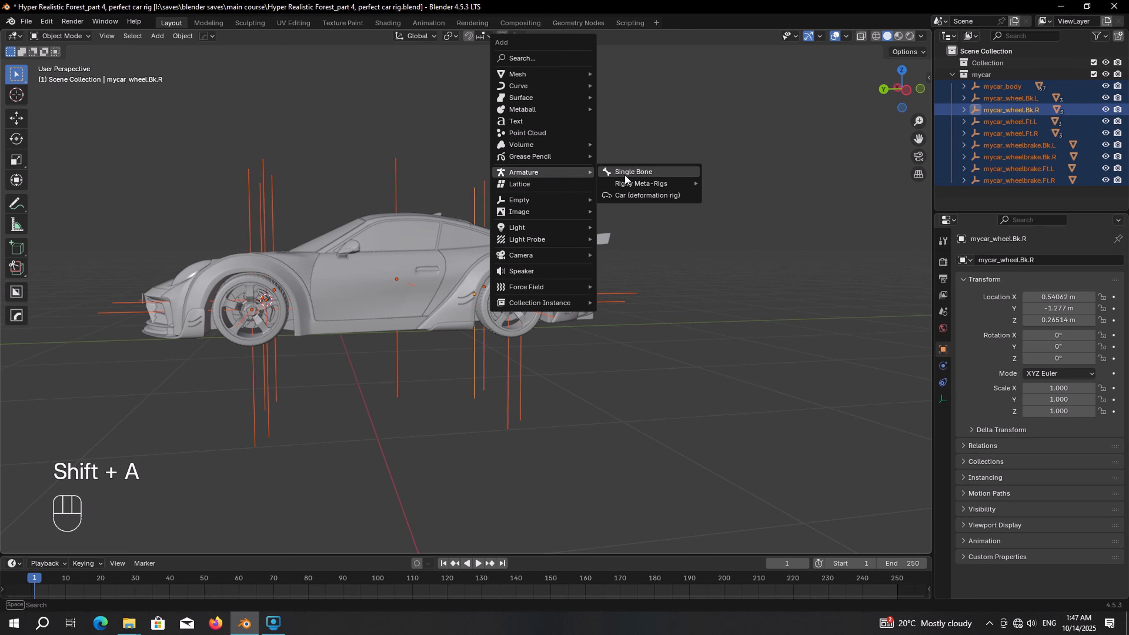
left_click(628, 195)
Examine the deformation rig's bones inside the car in wireframe shading, and return to solid shading
middle_click_drag(628, 194, 608, 225, "shift")
scroll(606, 222, "up", 4)
key("z")
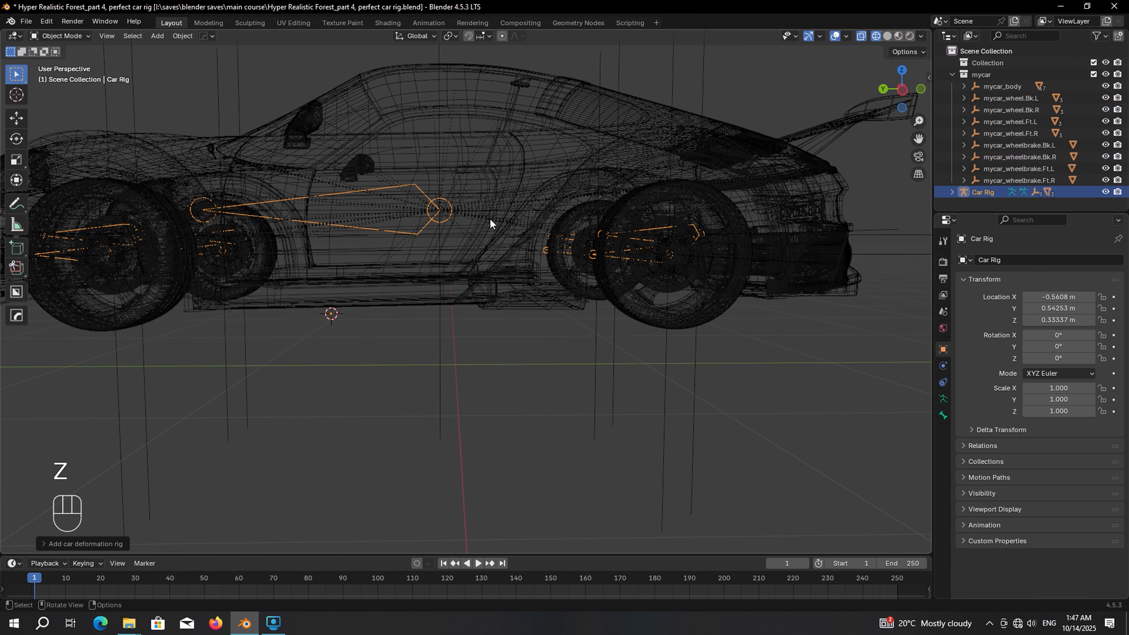
mouse_move(489, 218)
middle_mouse_down()
mouse_move(391, 218)
mouse_move(600, 230)
mouse_move(391, 232)
middle_mouse_up()
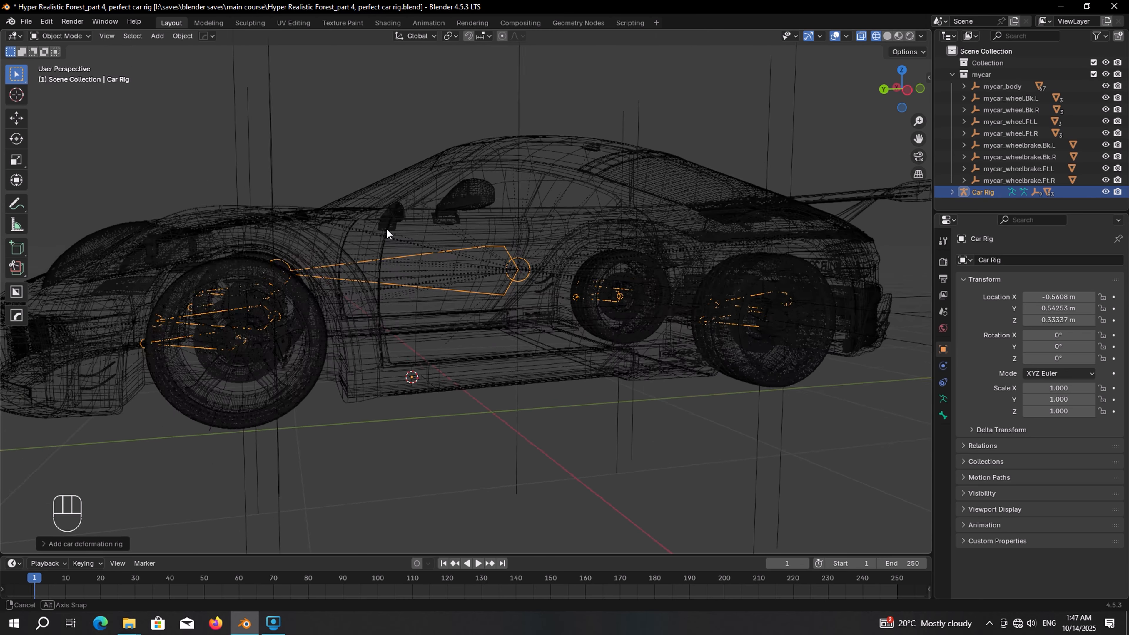
scroll(422, 231, "down", 3)
key("z")
left_click(567, 231)
middle_click_drag(567, 231, 534, 255)
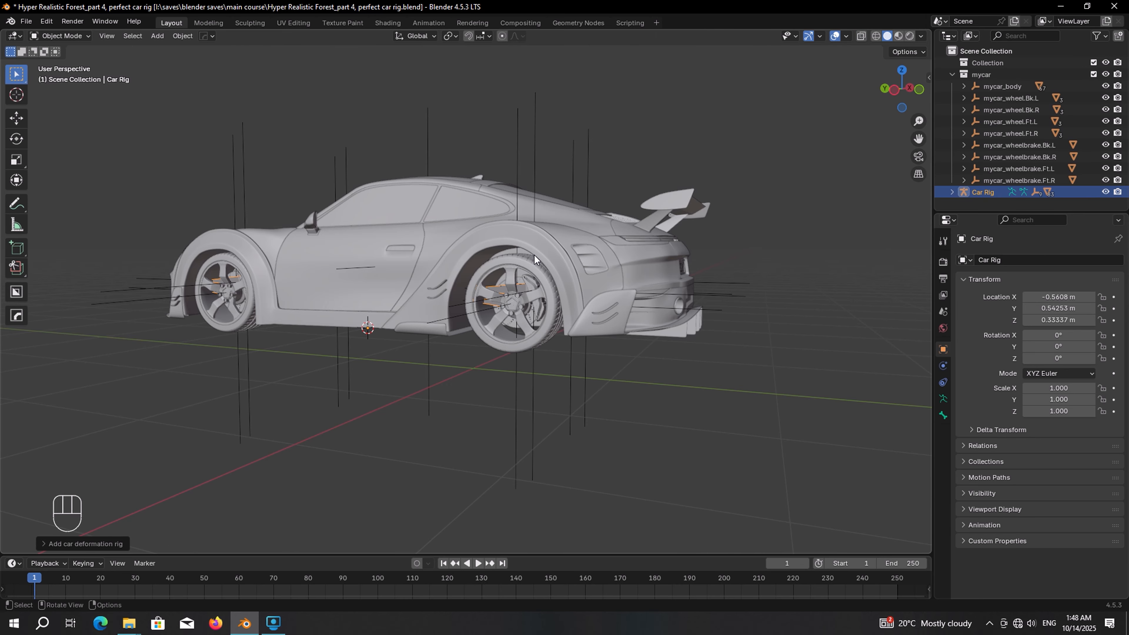
Generate the Rigacar animation rig from the selected car deformation rig
key("n")
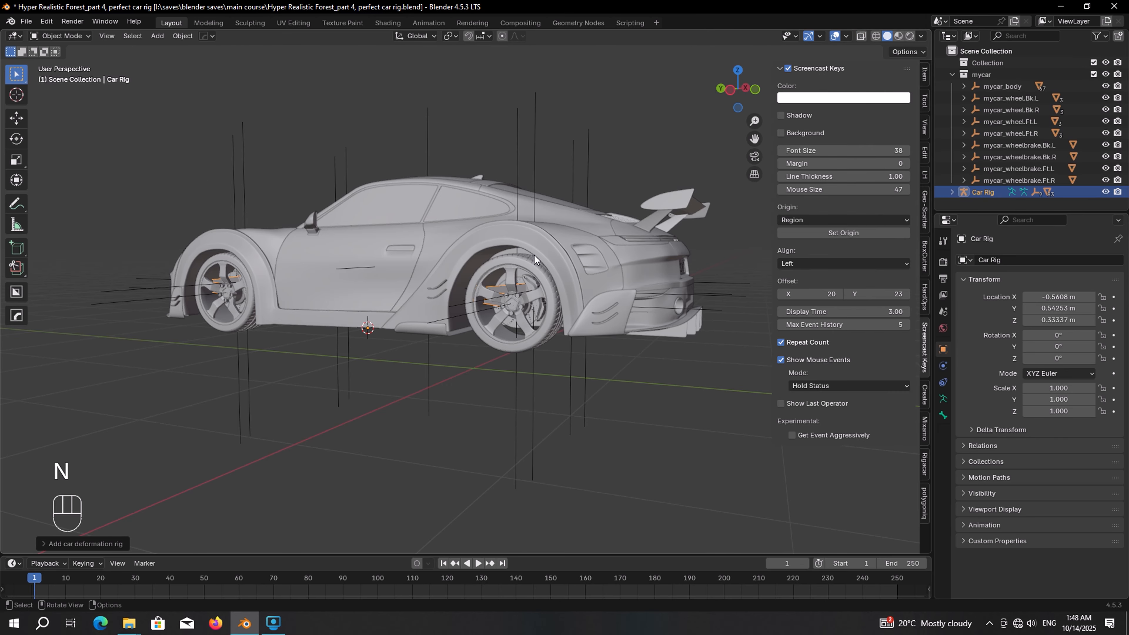
left_click(925, 465)
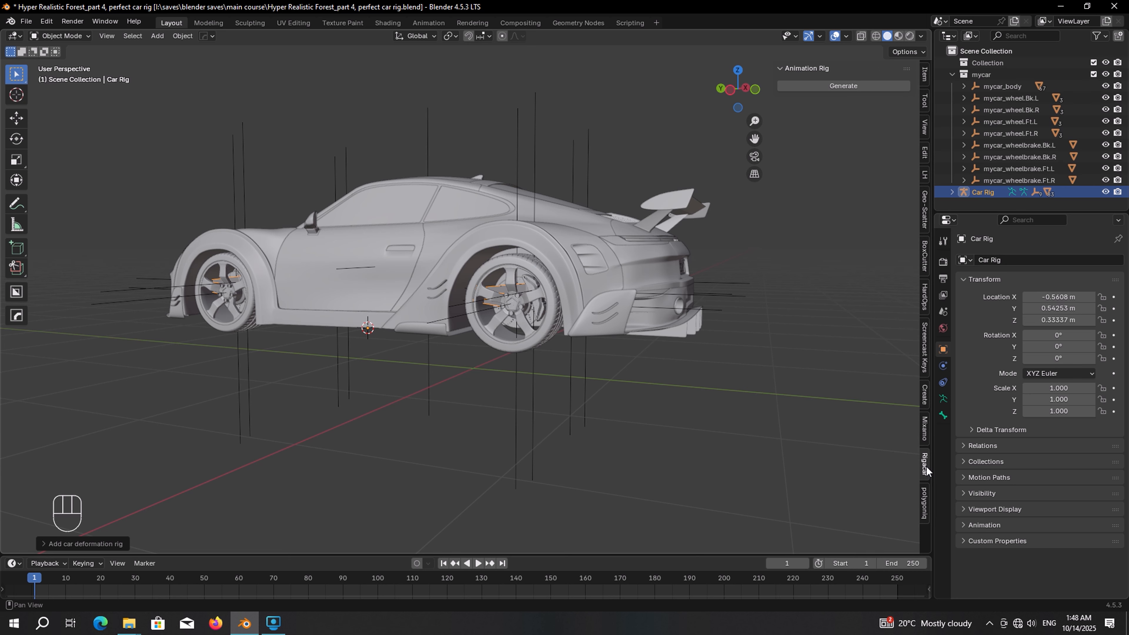
left_click(532, 406)
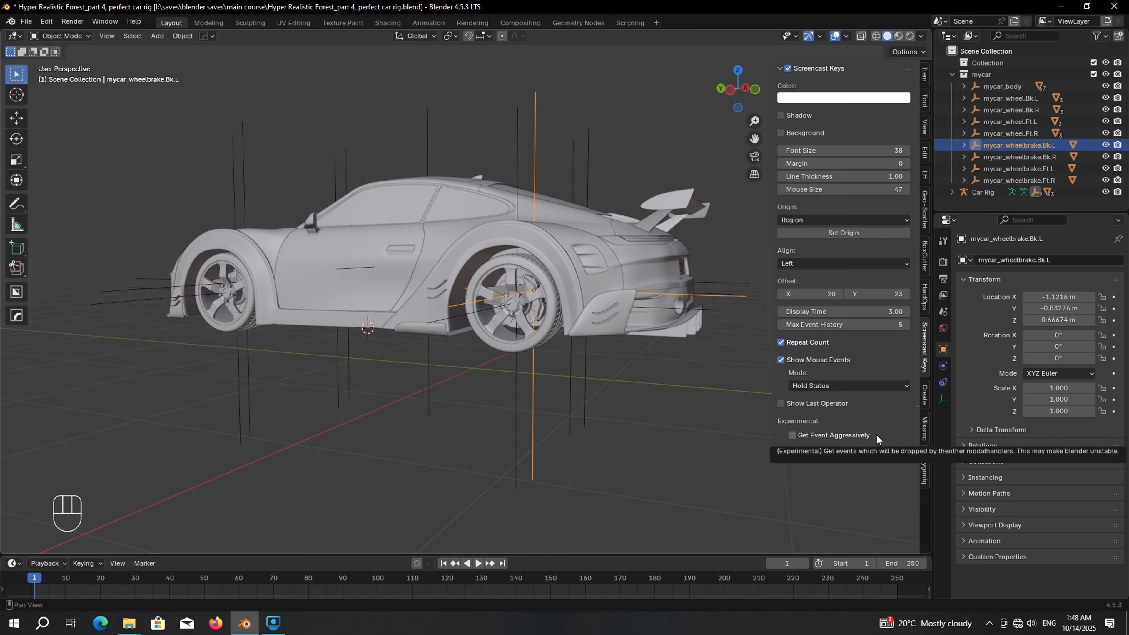
scroll(511, 326, "up", 3)
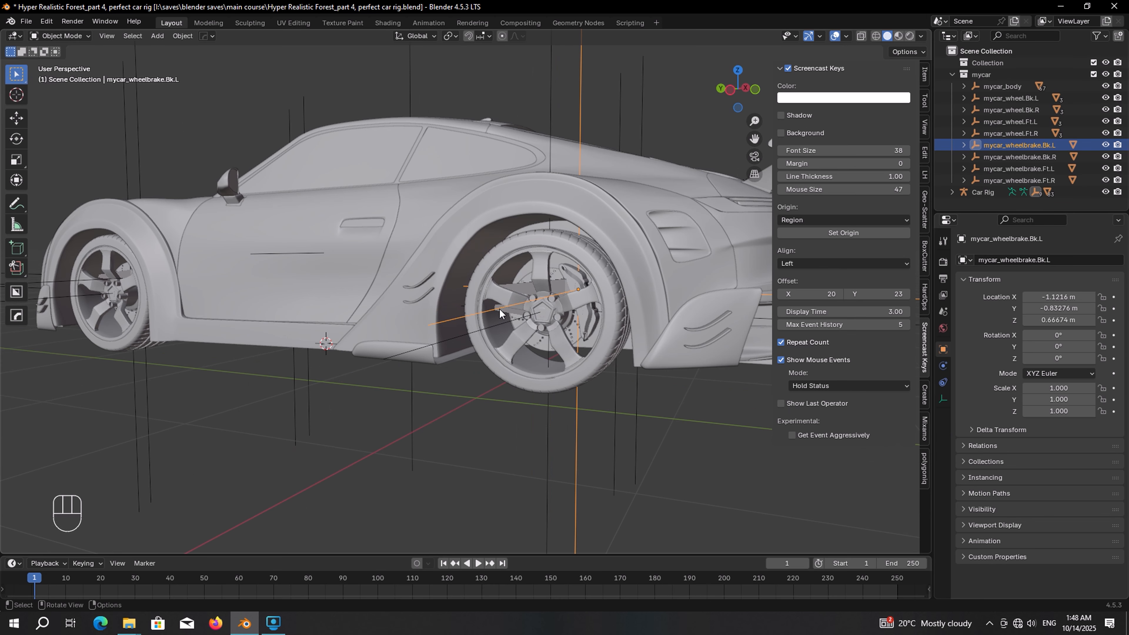
left_click(523, 288)
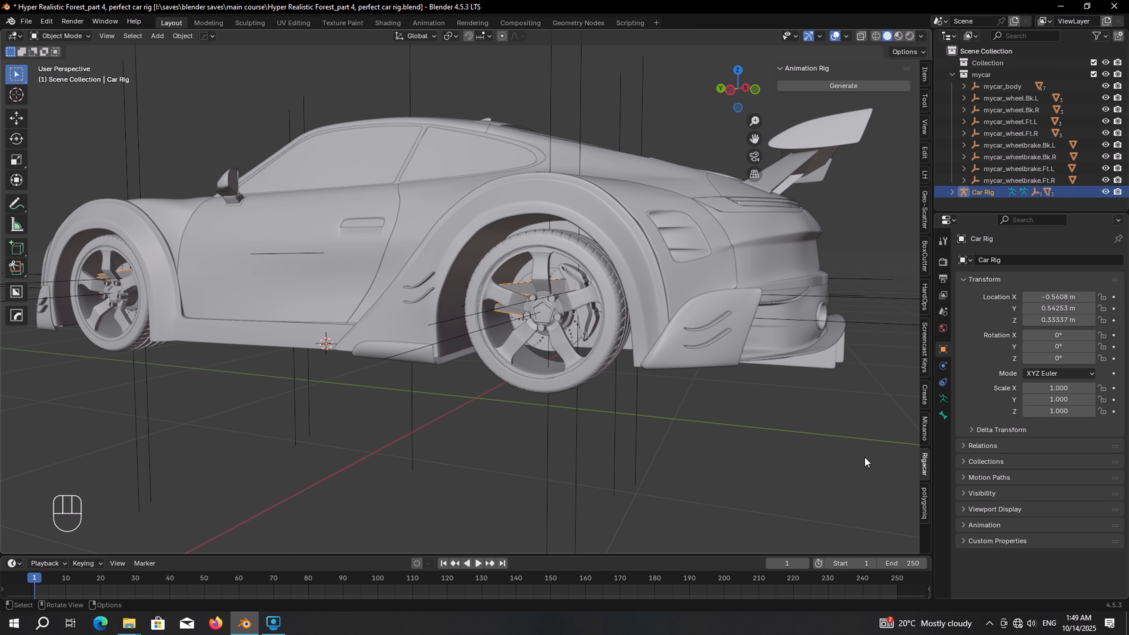
left_click(844, 89)
scroll(582, 258, "down", 4)
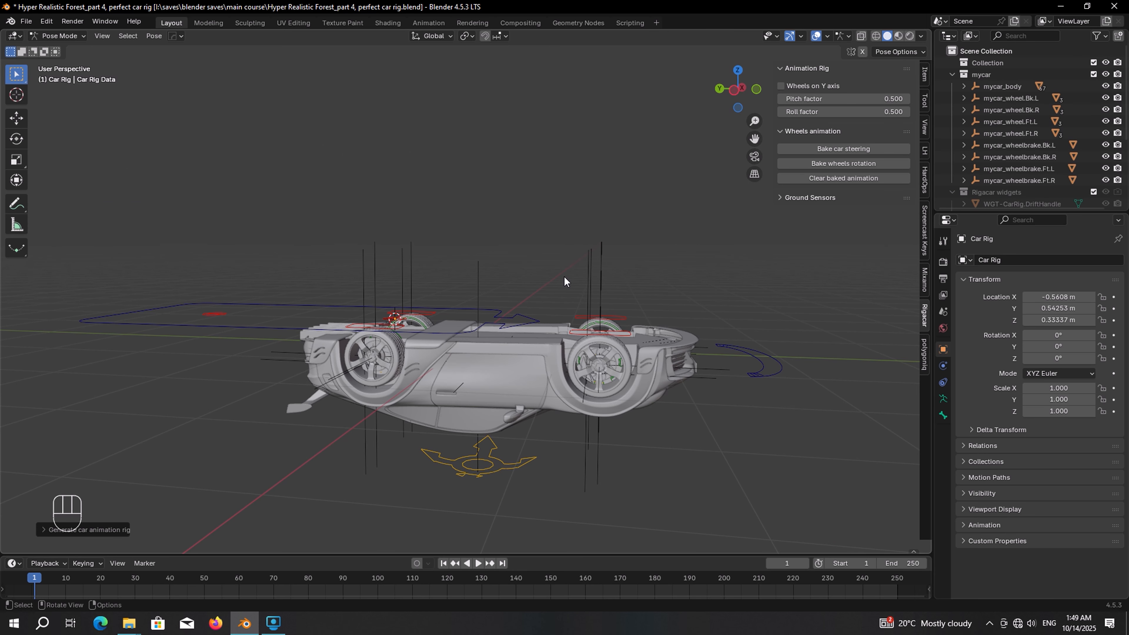
Undo the generated animation rig and the car deformation rig
key("ctrl+z")
key("ctrl+z")
key("ctrl+z")
key("ctrl+z")
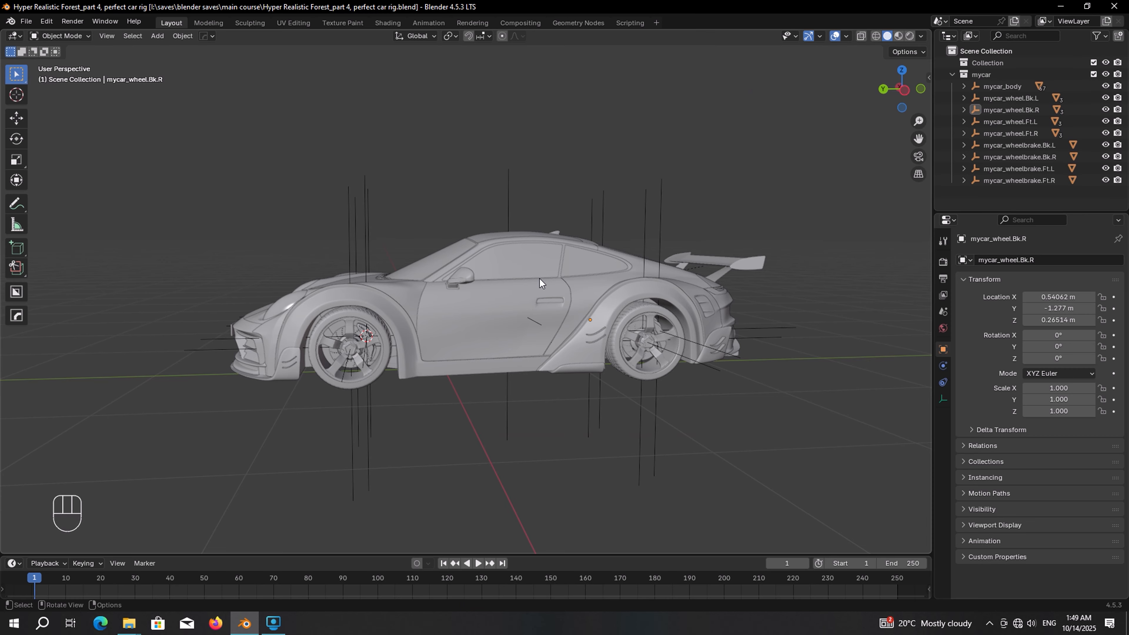
Check which way the car faces in the front orthographic view
key("KP_1")
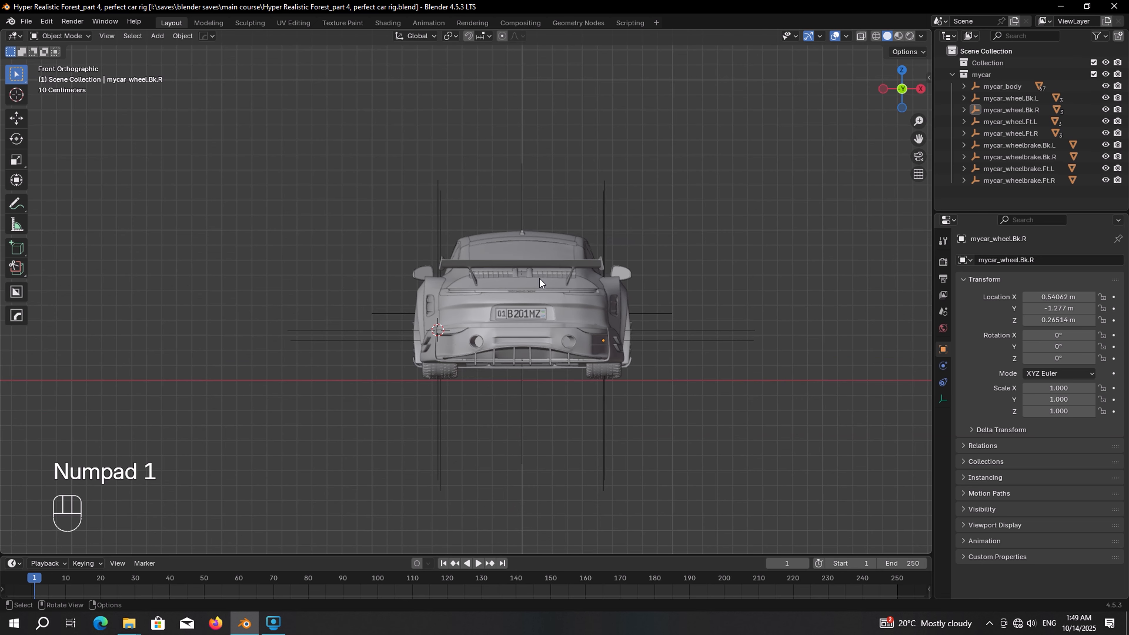
middle_click_drag(539, 279, 567, 276)
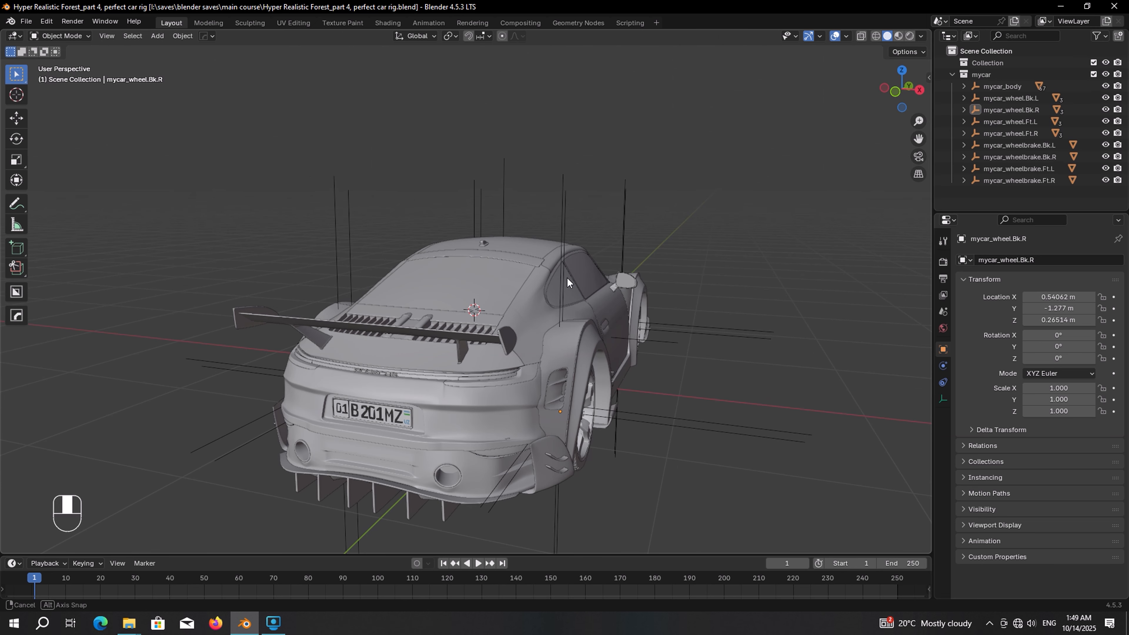
left_click(891, 93)
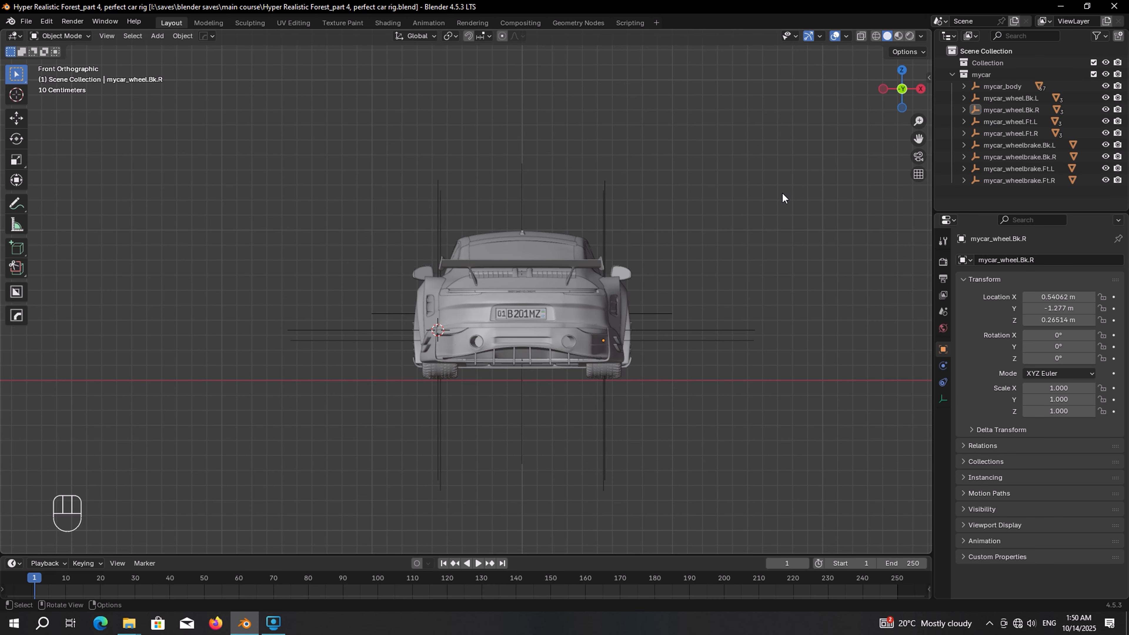
Select all of the car's body, wheel and brake empties and snap the 3D cursor to the world origin
middle_click_drag(424, 284, 561, 341)
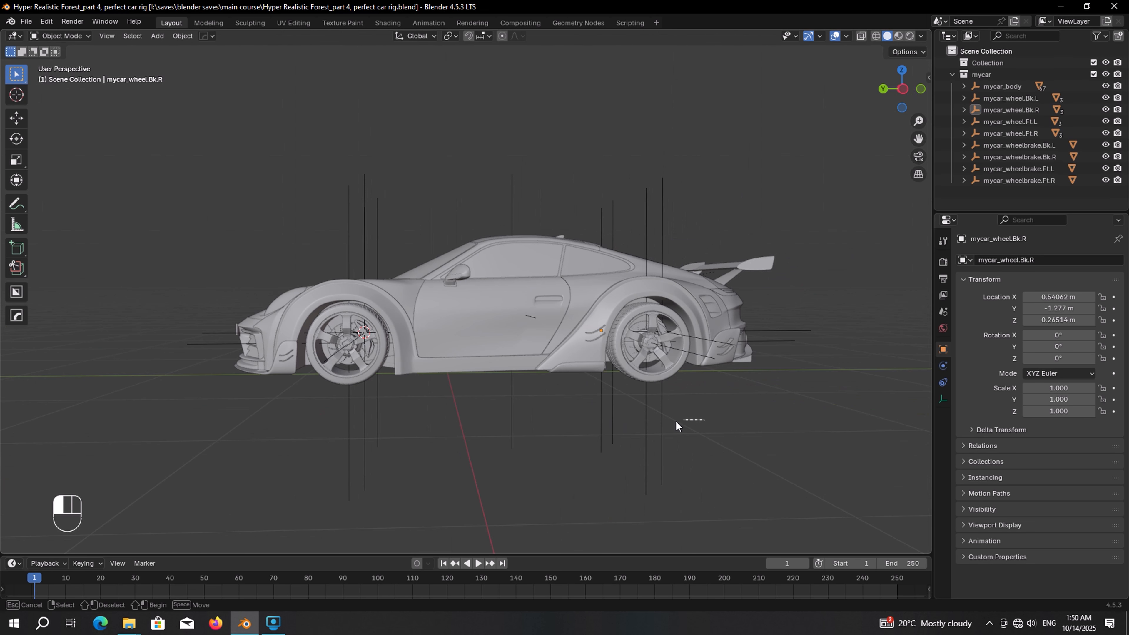
left_click_drag(676, 426, 302, 471)
middle_click_drag(303, 462, 691, 240)
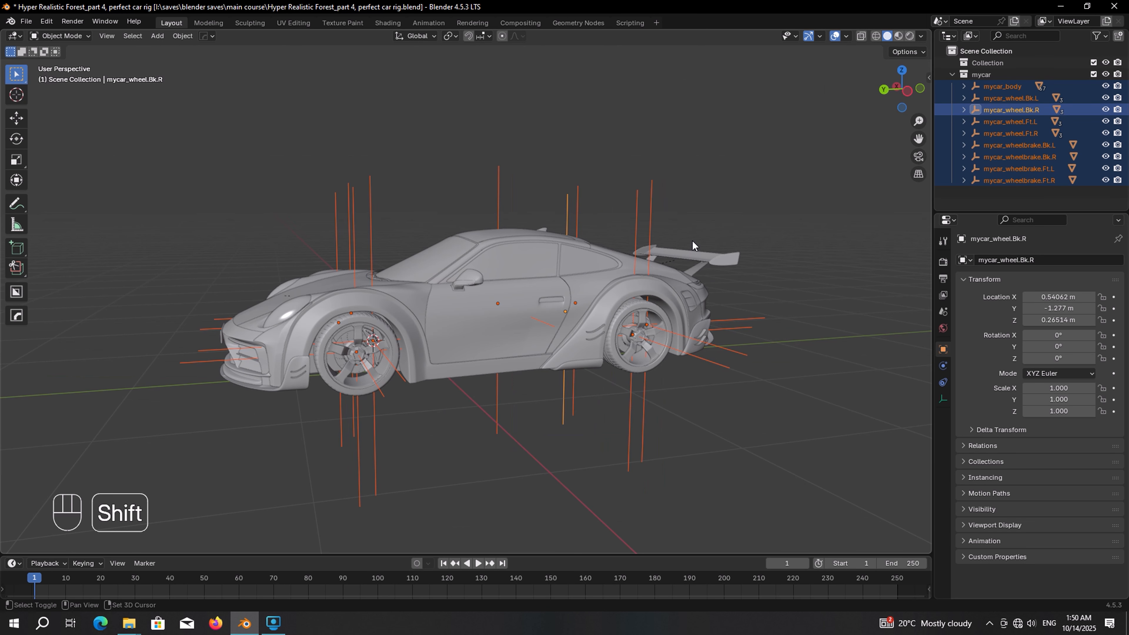
key("shift+s")
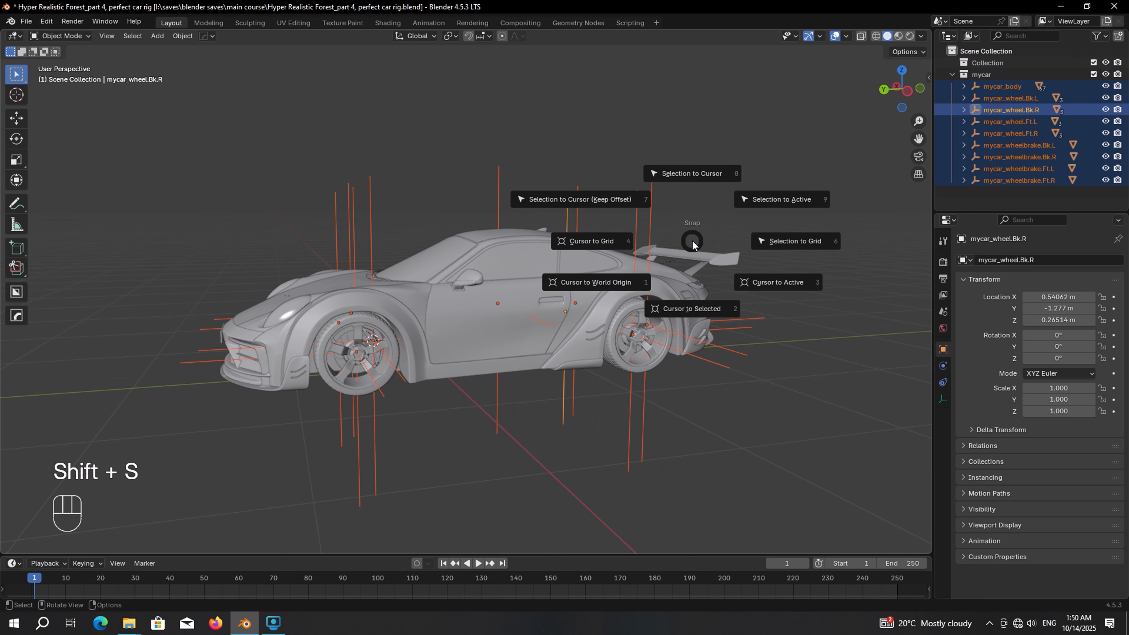
left_click(601, 286)
middle_click_drag(512, 356, 477, 317)
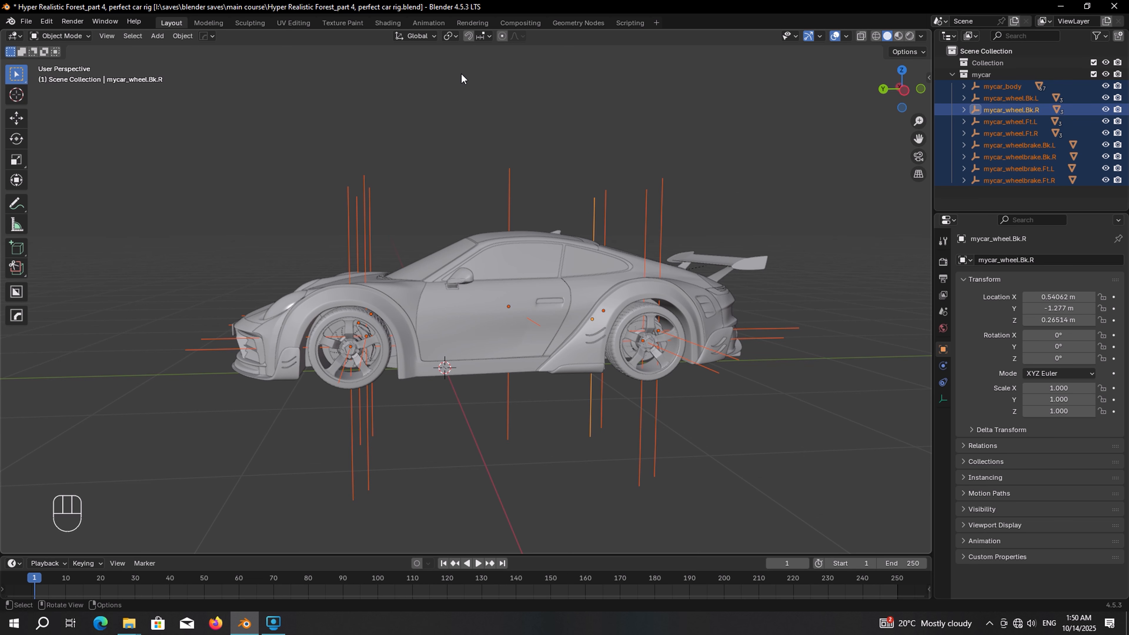
Set the transform pivot to 3D Cursor, rotate the selected empties 180° about global Z, and check the car from the front
left_click(450, 35)
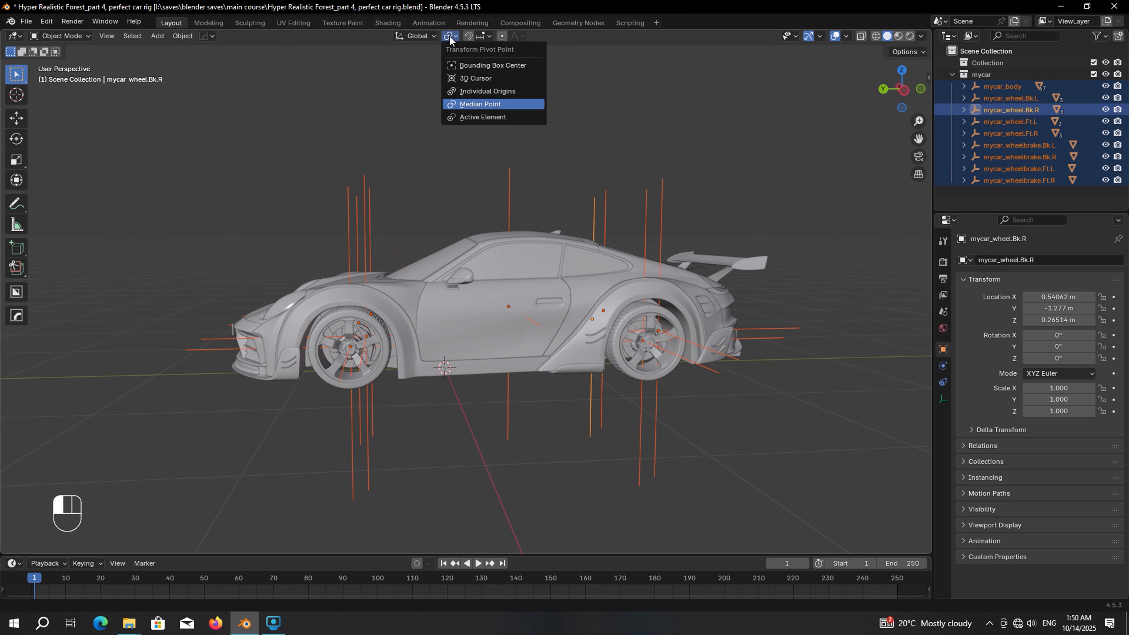
left_click(477, 78)
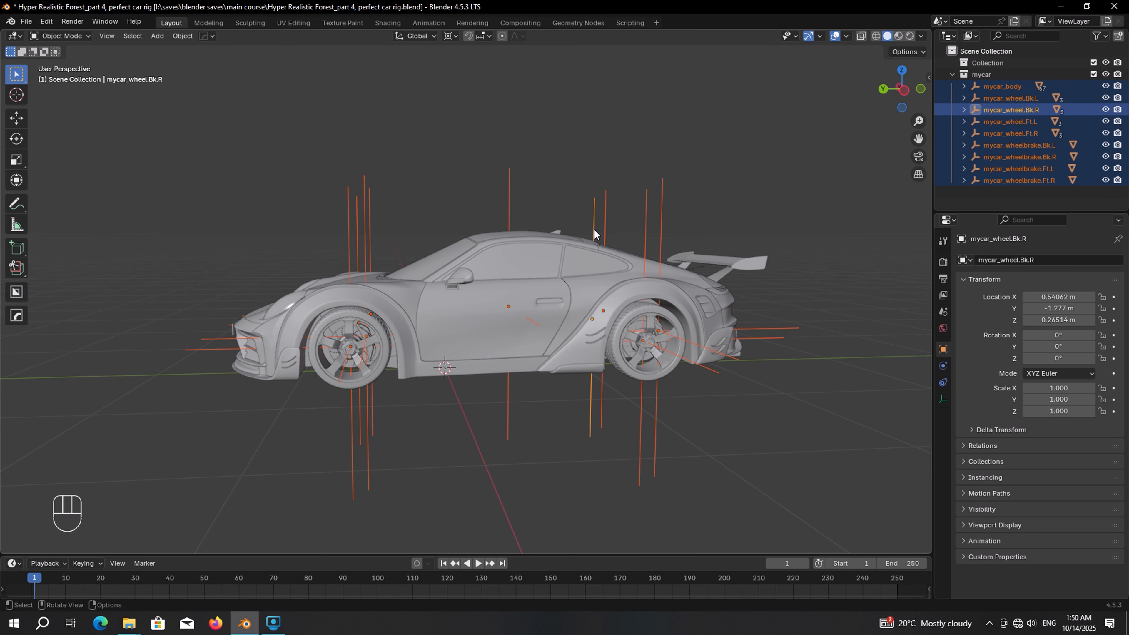
key("r")
key("z")
key("KP_1")
key("KP_8")
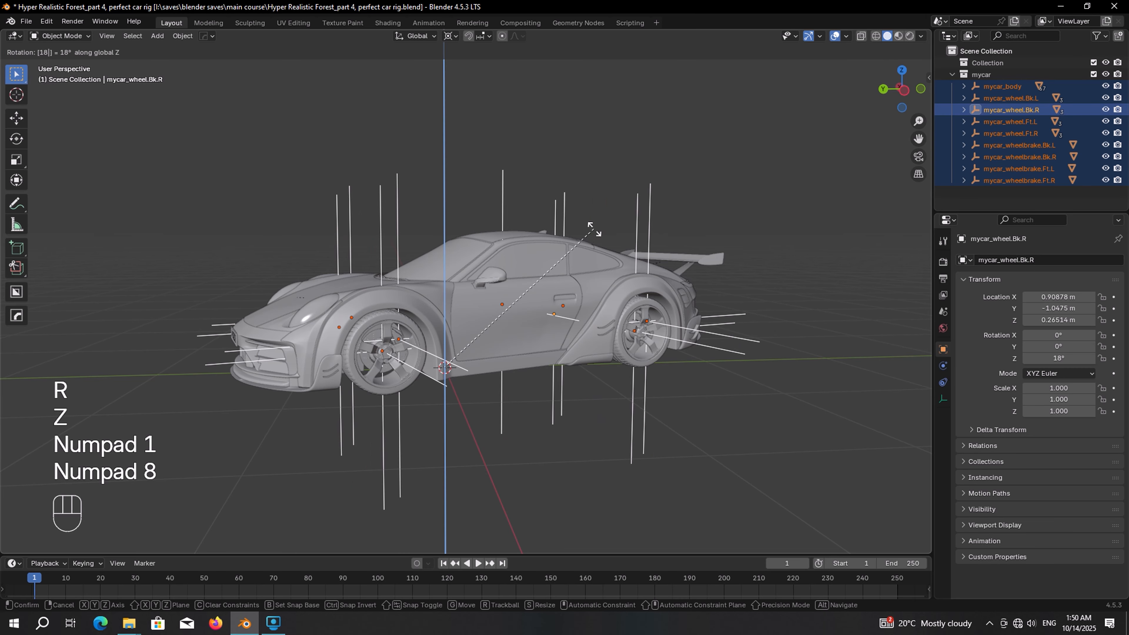
key("KP_0")
key("KP_Enter")
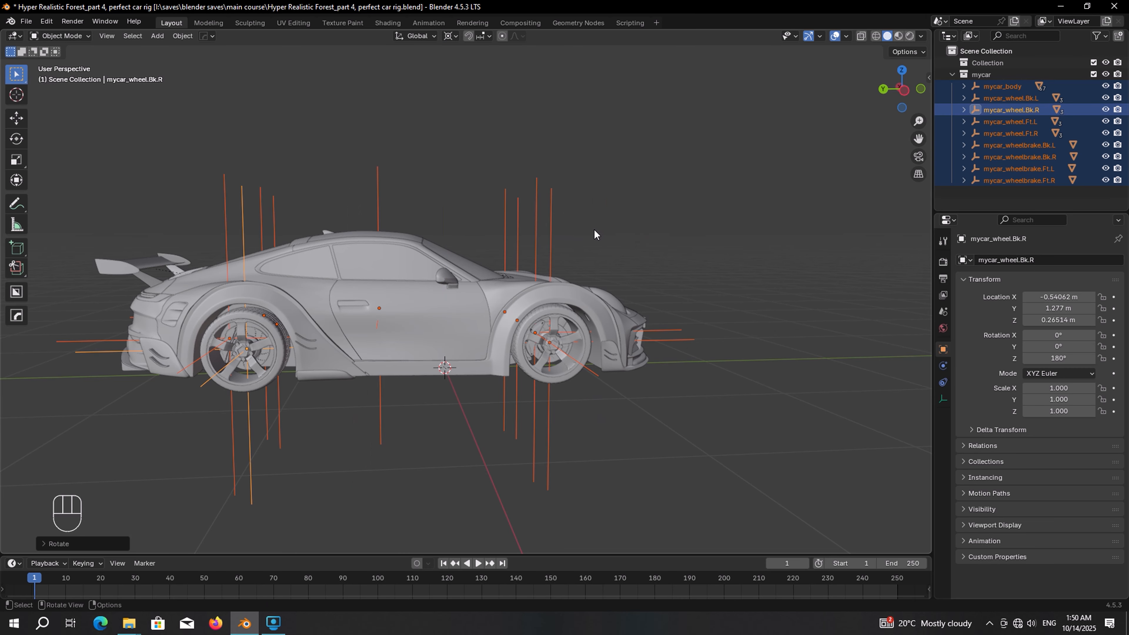
key("KP_1")
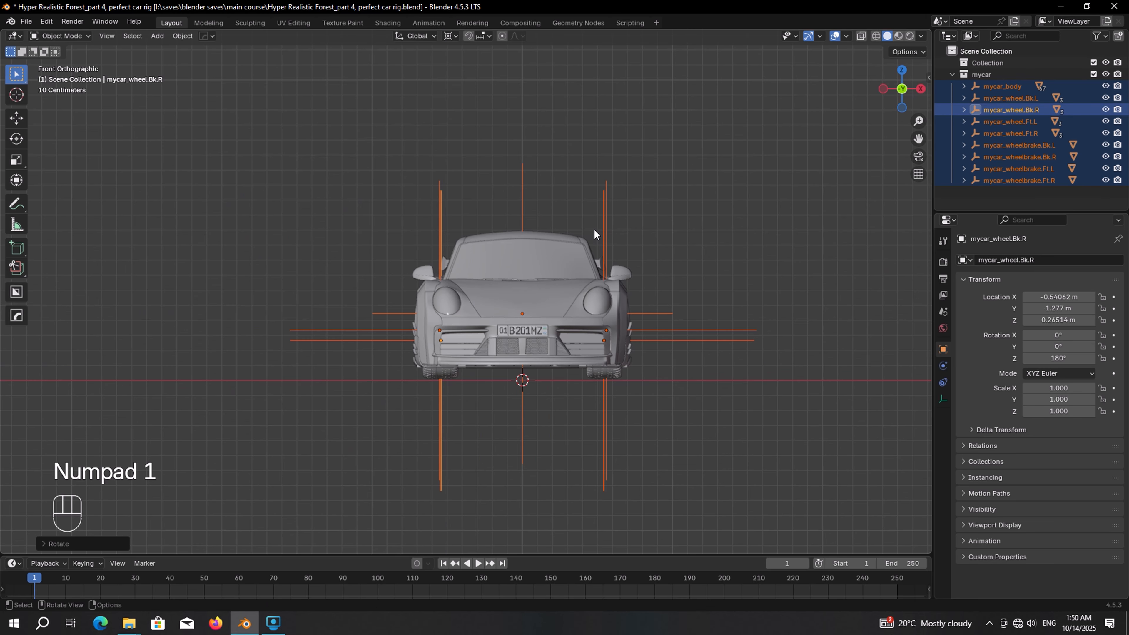
Add a Car (deformation rig) armature for the selected, reoriented car empties
middle_click_drag(573, 228, 598, 222)
key("shift+a")
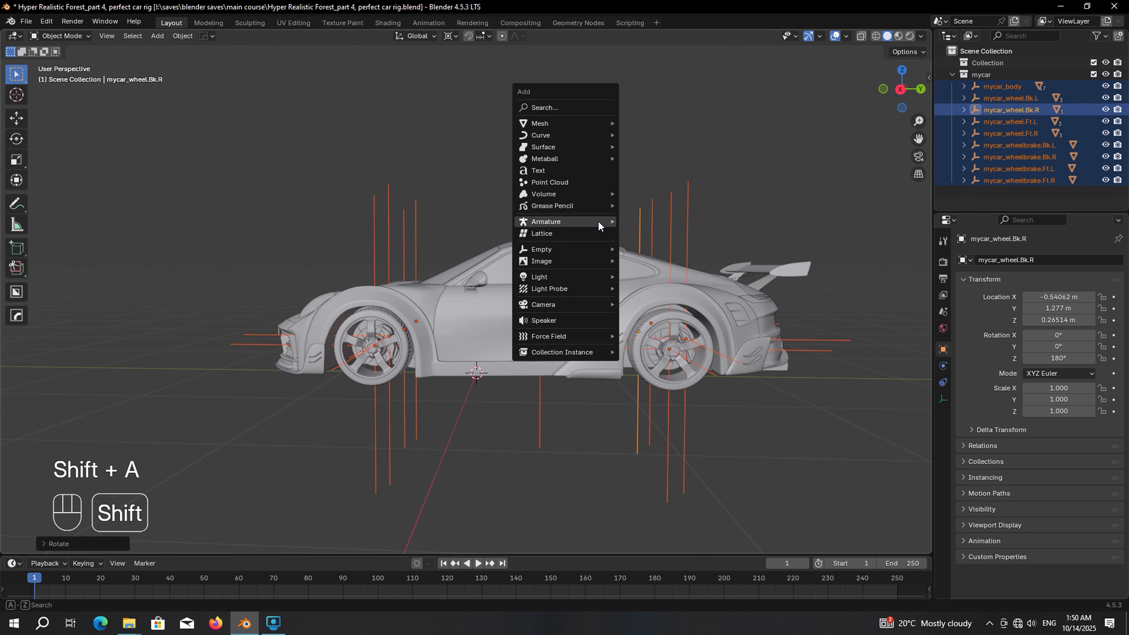
mouse_move(598, 222)
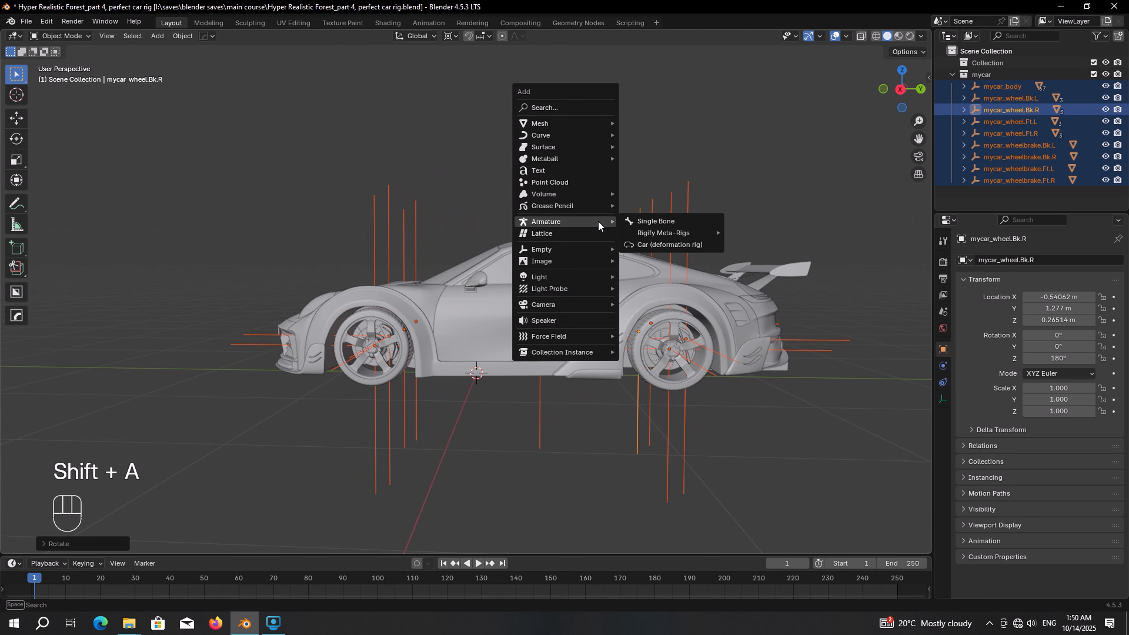
left_click(664, 242)
middle_click_drag(660, 242, 558, 345)
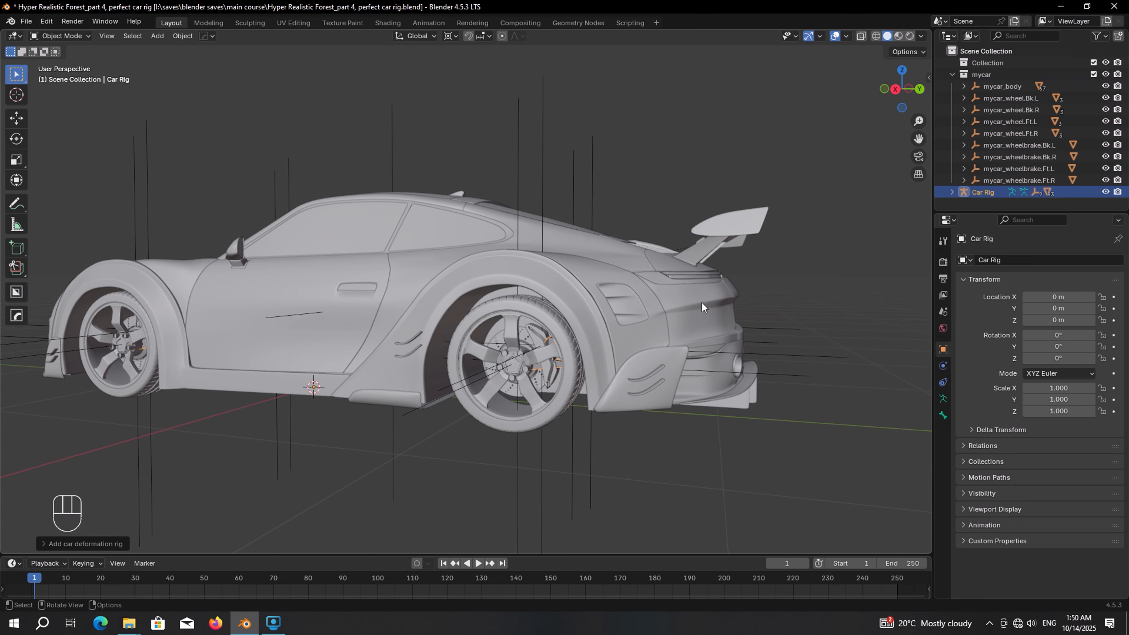
Generate the Rigacar animation rig from the new deformation rig and view its controls around the car
key("n")
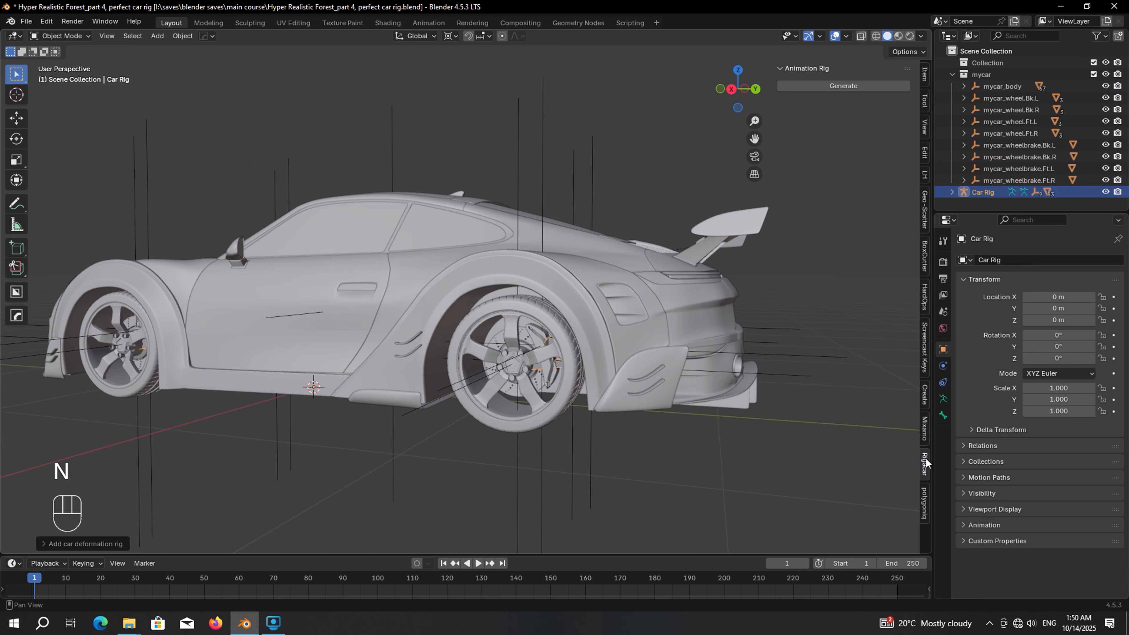
left_click(842, 86)
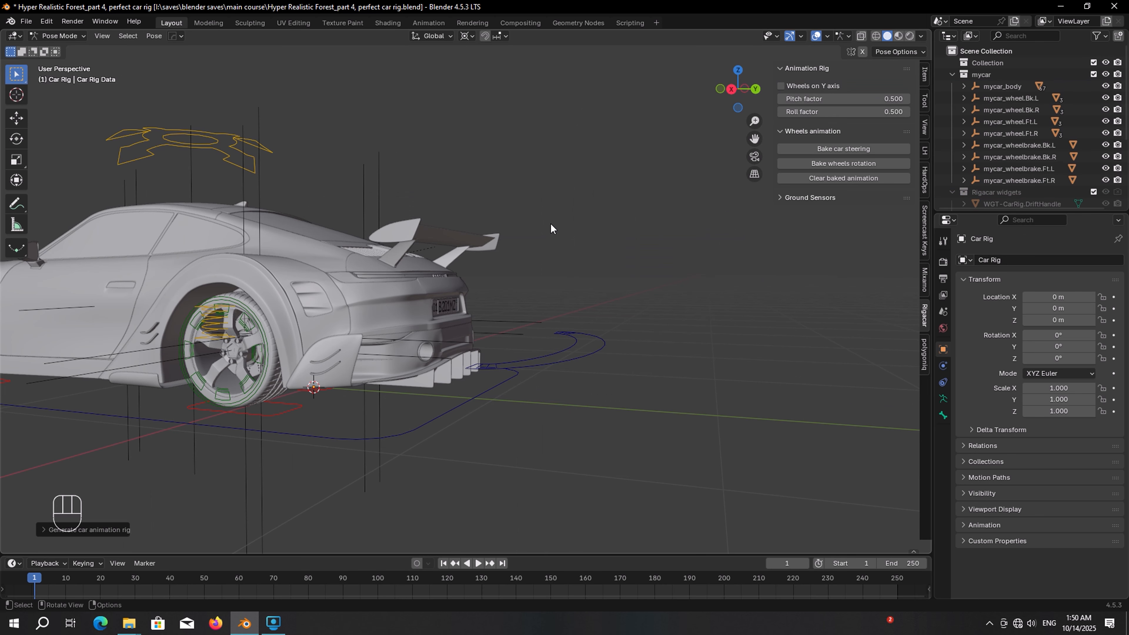
scroll(550, 223, "down", 4)
middle_click_drag(334, 307, 483, 294)
scroll(444, 324, "down", 1)
scroll(483, 294, "up", 3)
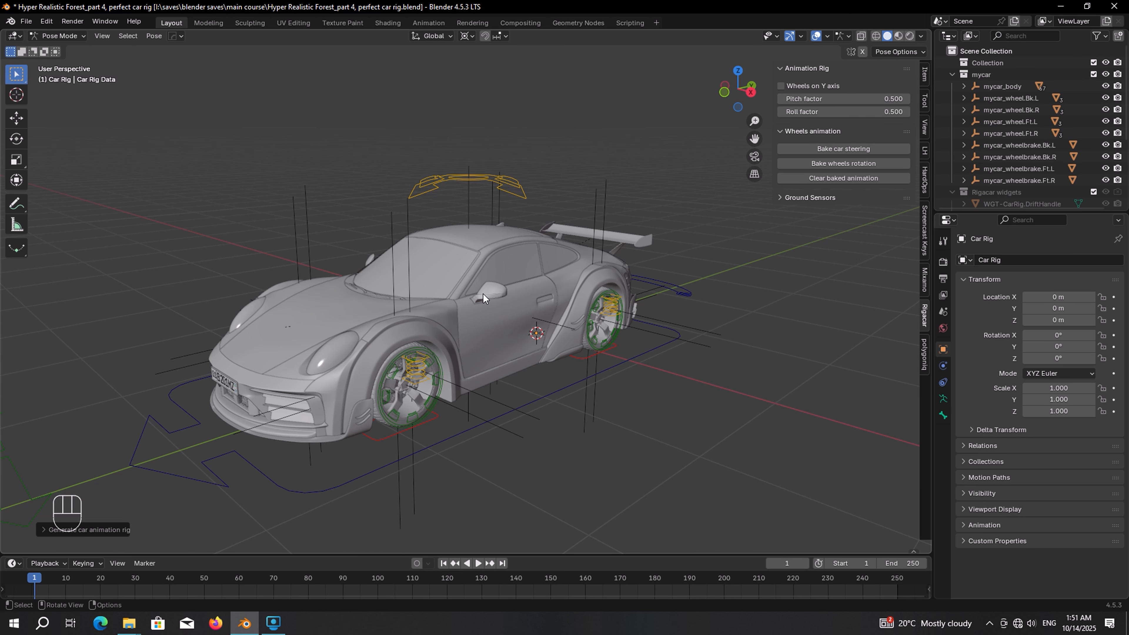
scroll(483, 294, "down", 1)
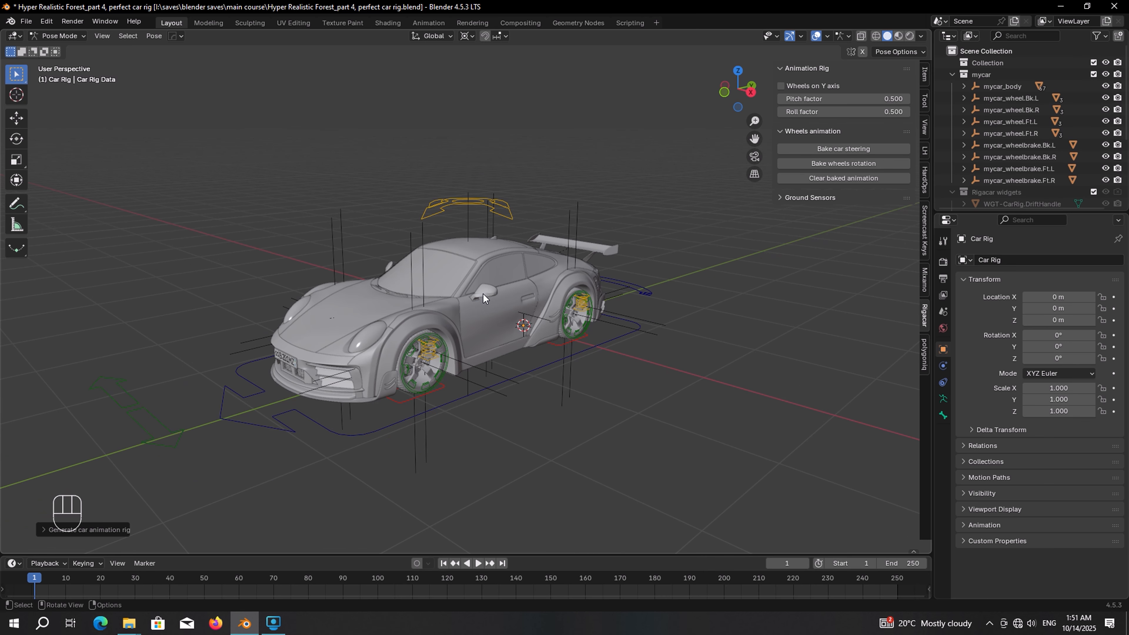
Switch the car rig to Object Mode, try selecting other car objects, then reselect the rig and return it to Pose Mode
left_click(73, 35)
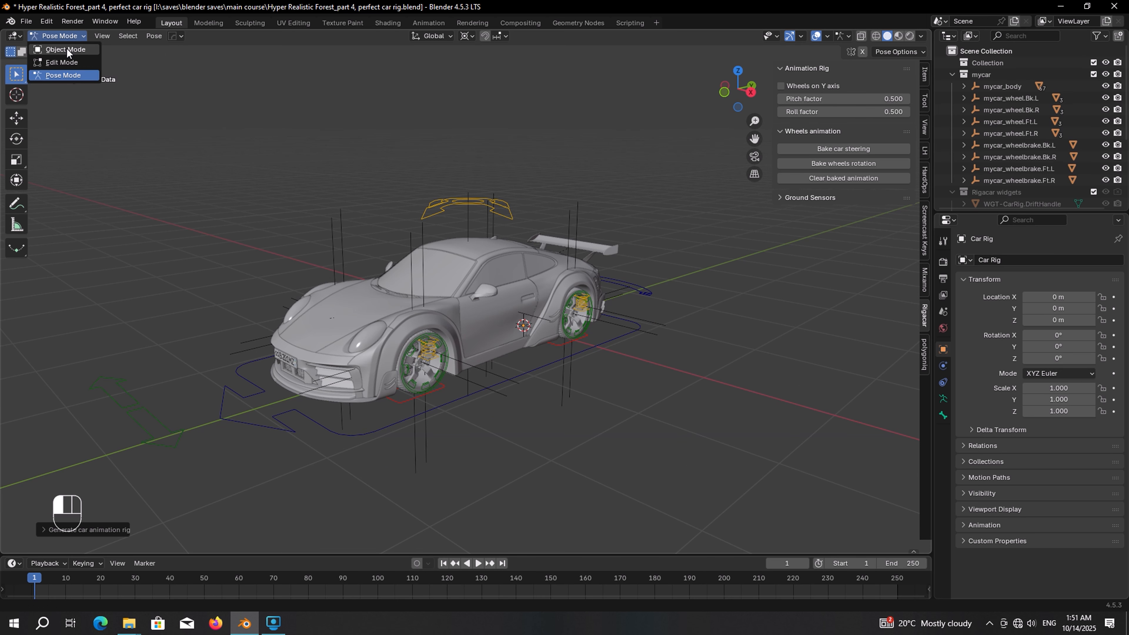
left_click(67, 50)
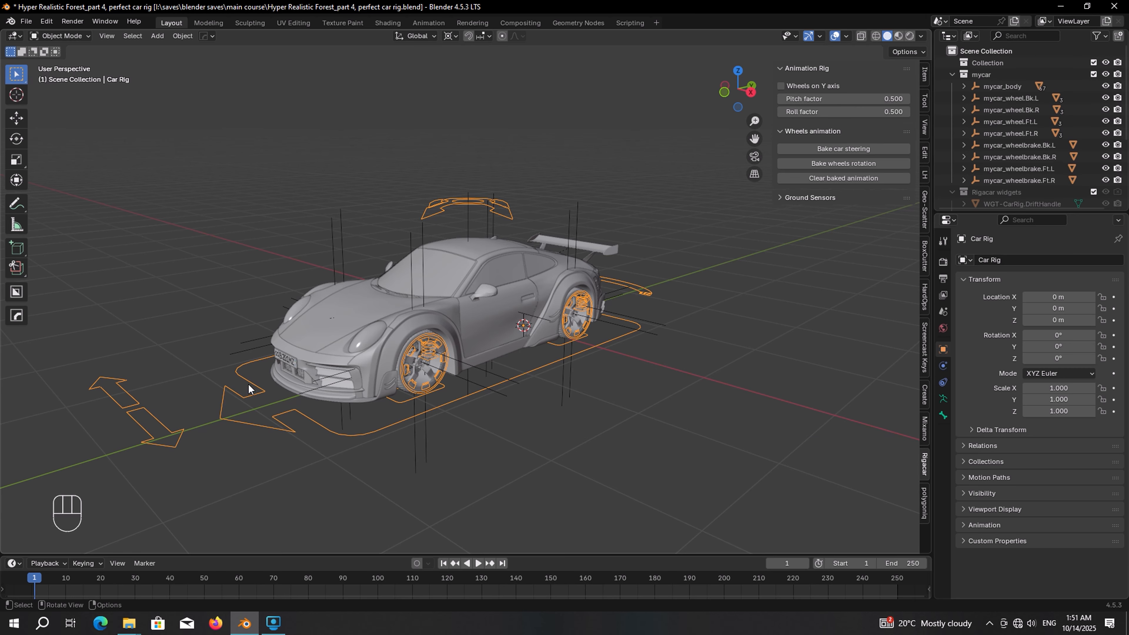
left_click(317, 341)
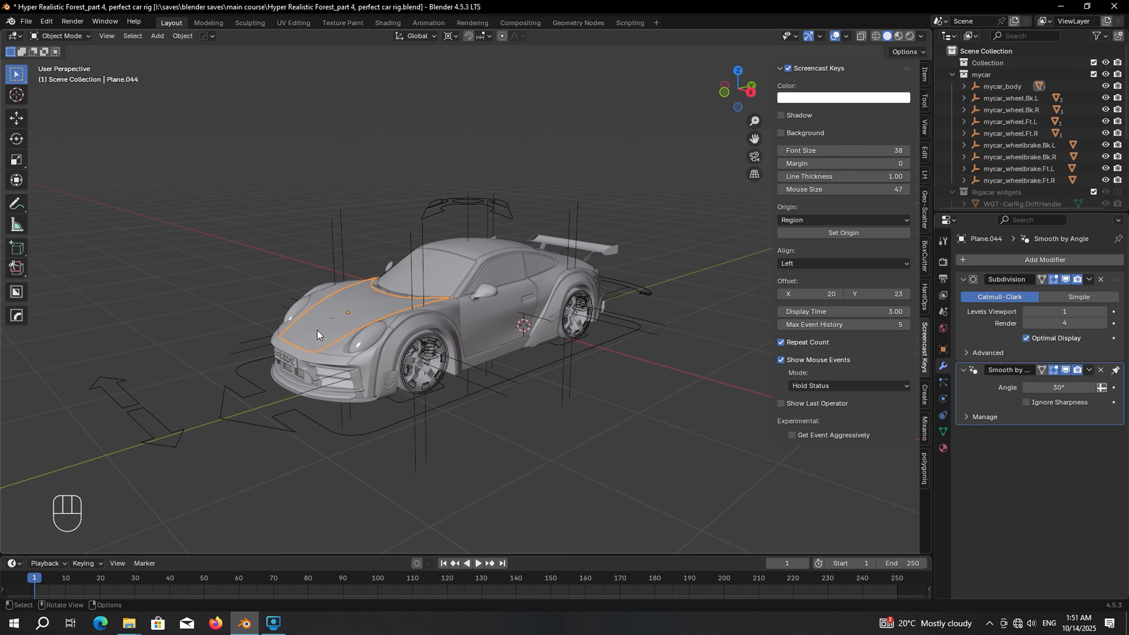
left_click(325, 235)
left_click(49, 36)
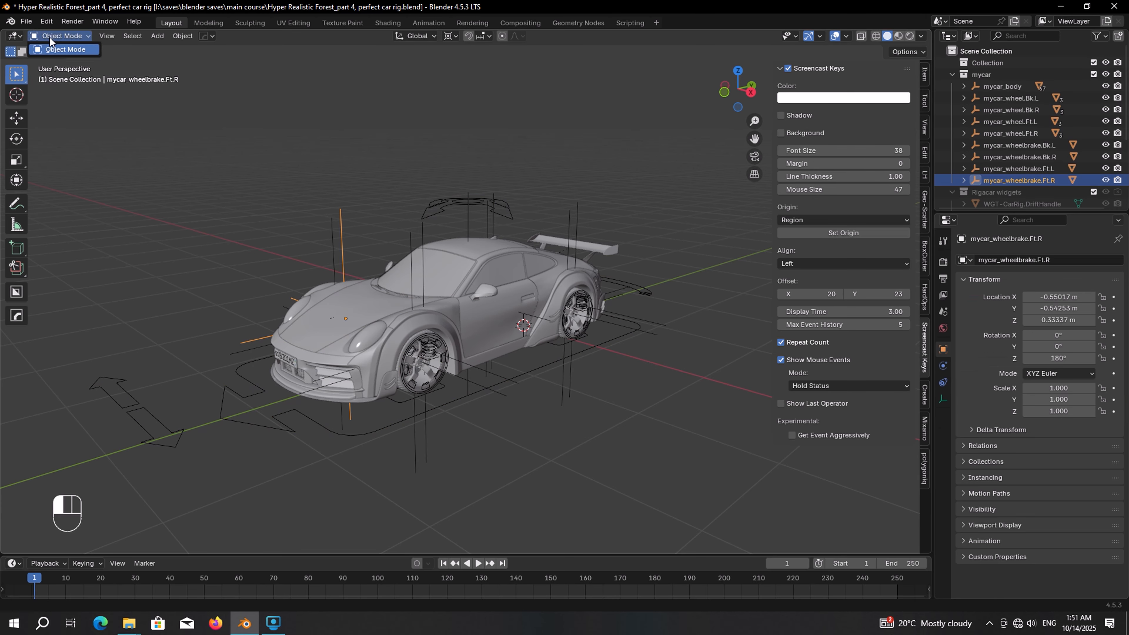
left_click(67, 51)
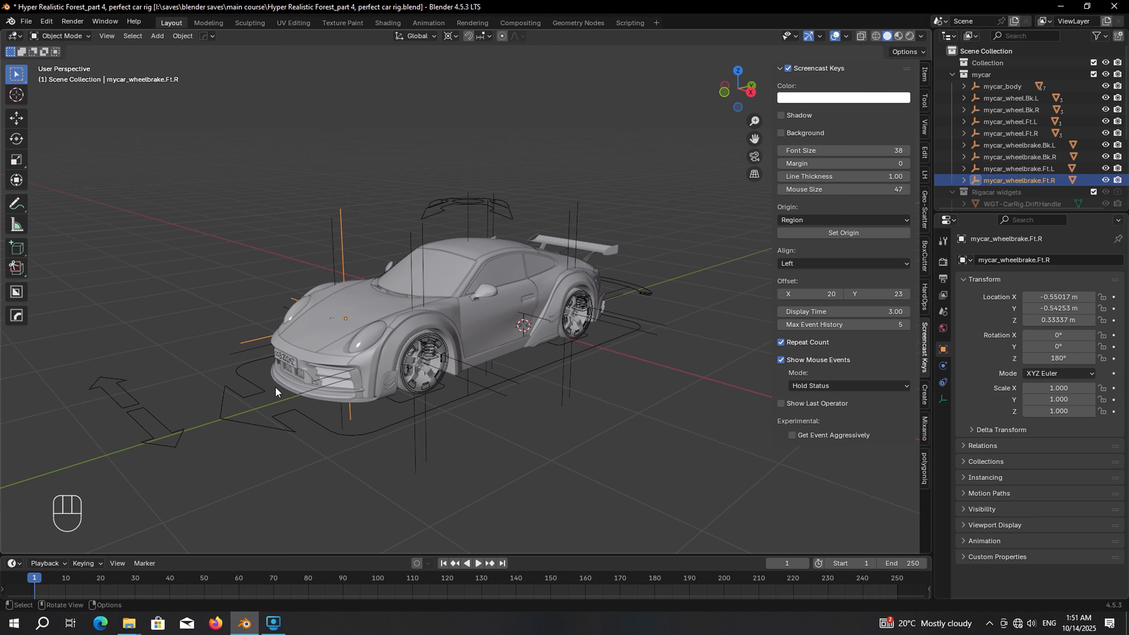
left_click(258, 395)
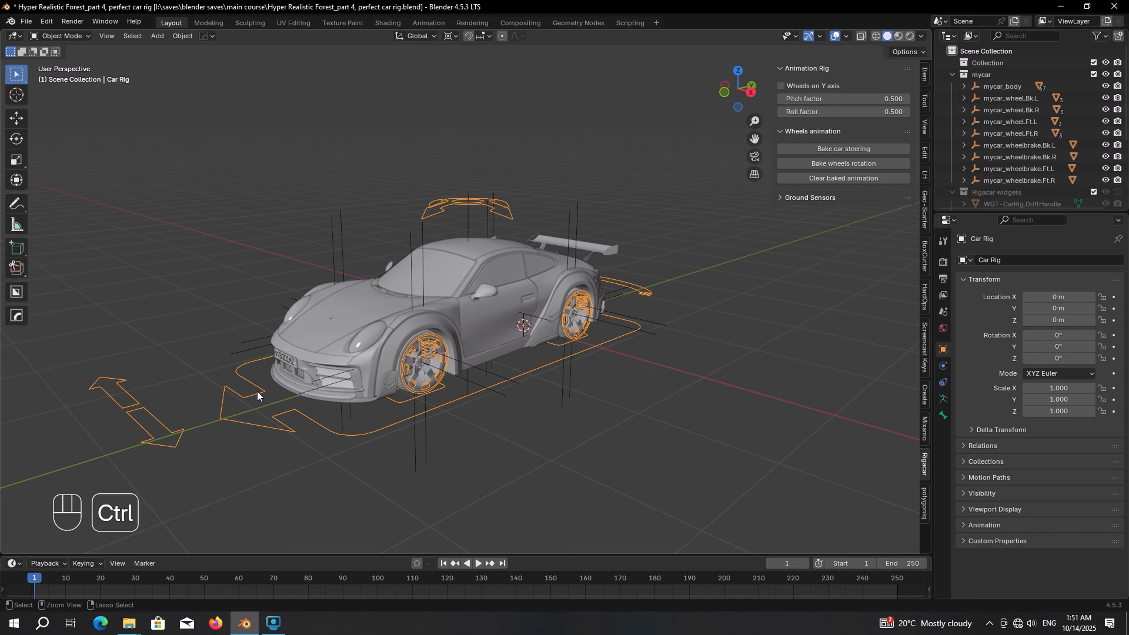
key("ctrl+Tab")
Try swinging the rear of the car with the Drift control, and cancel the transform
middle_click_drag(259, 395, 605, 240)
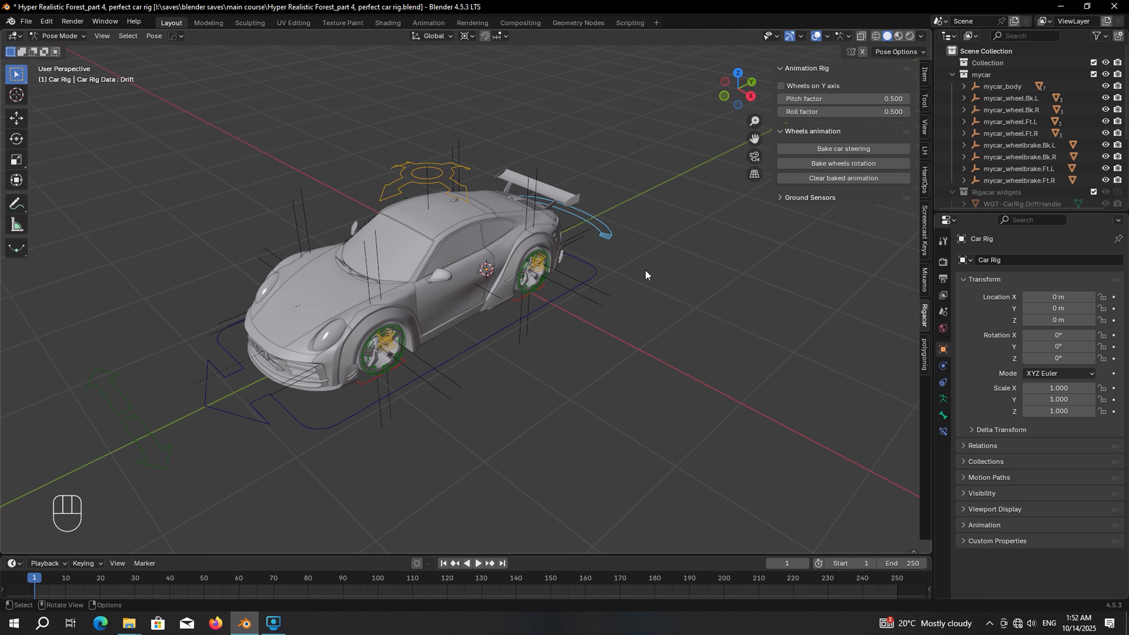
key("g")
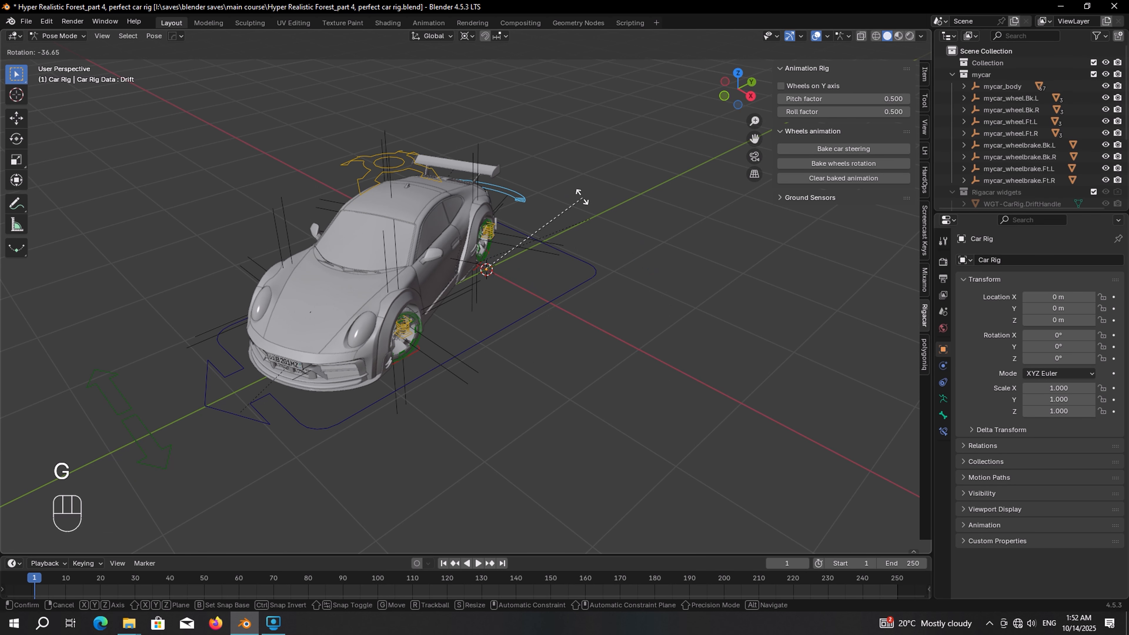
right_click(660, 317)
Try moving the Steering control in front of the car and the Suspension control above the roof
left_click(222, 398)
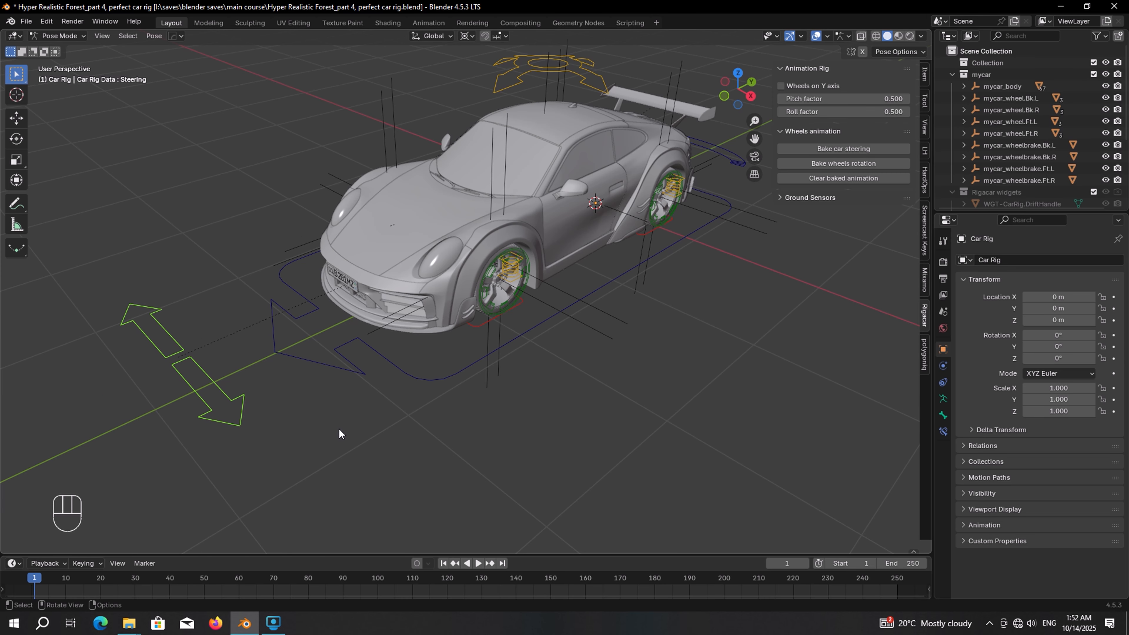
key("g")
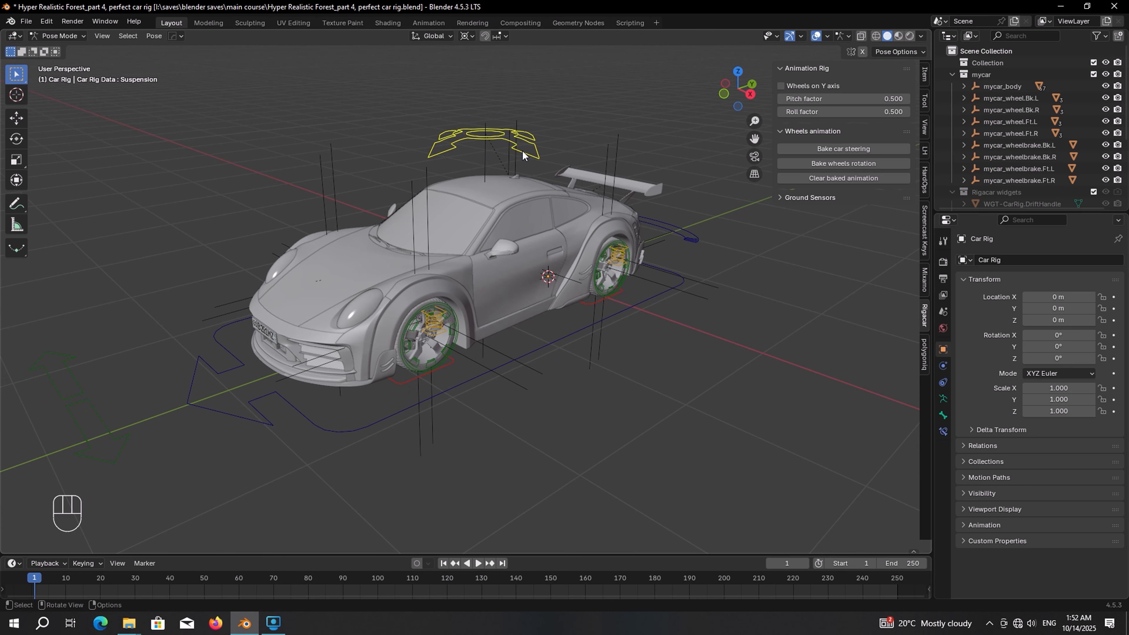
key("g")
Try moving the GroundSensor.Ft.L control and rotating the Wheel.Ft.L control, cancelling both transforms
key("g")
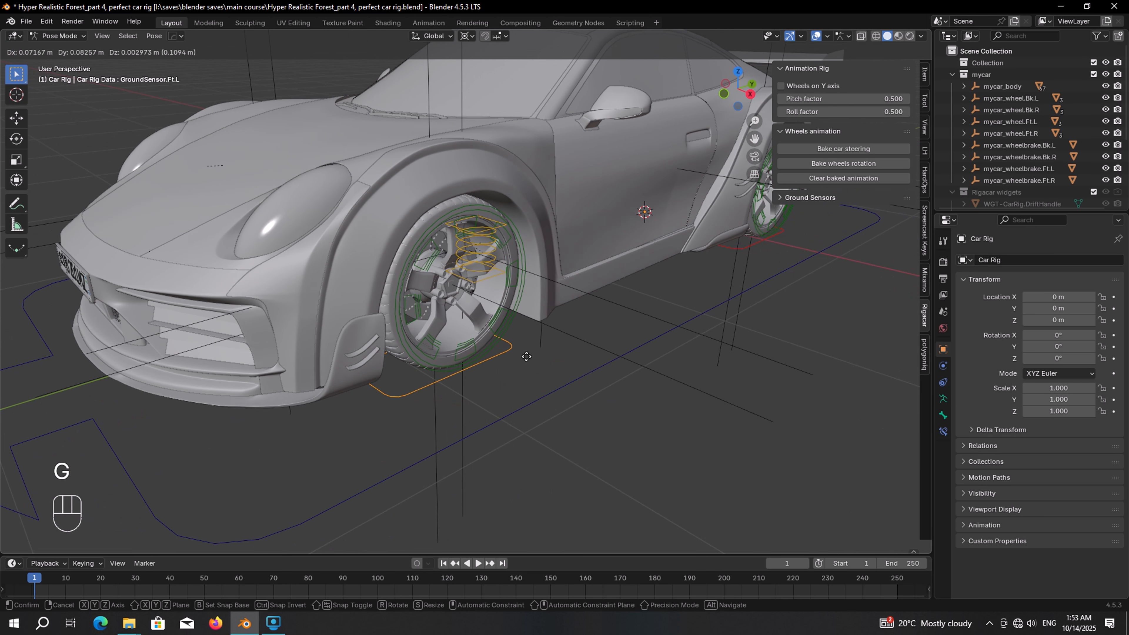
right_click(519, 339)
left_click(519, 294)
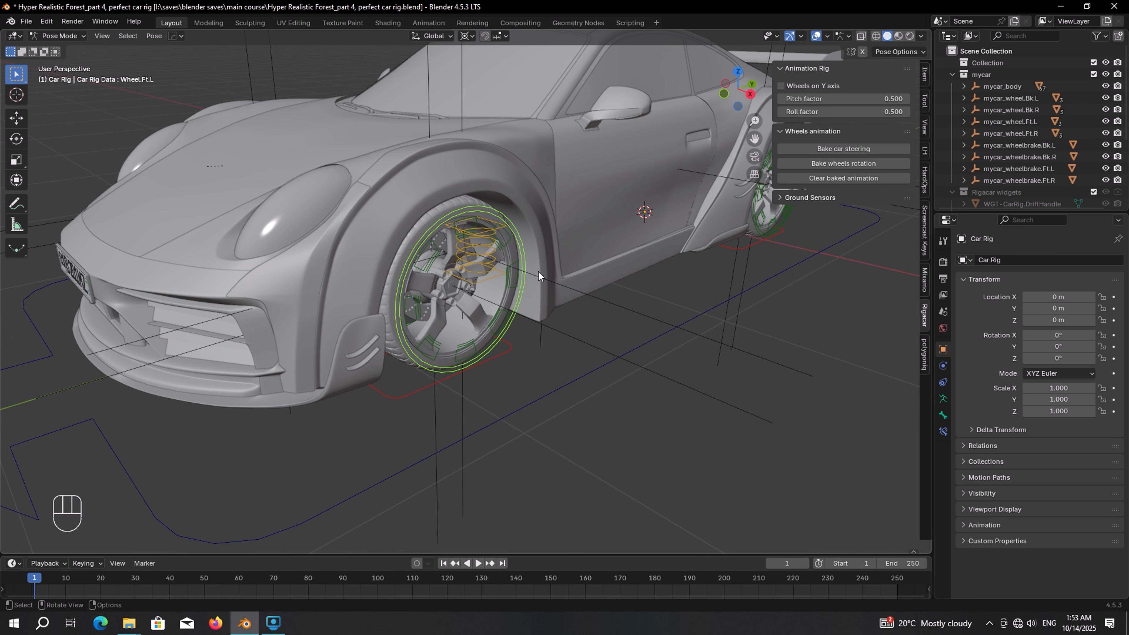
key("r")
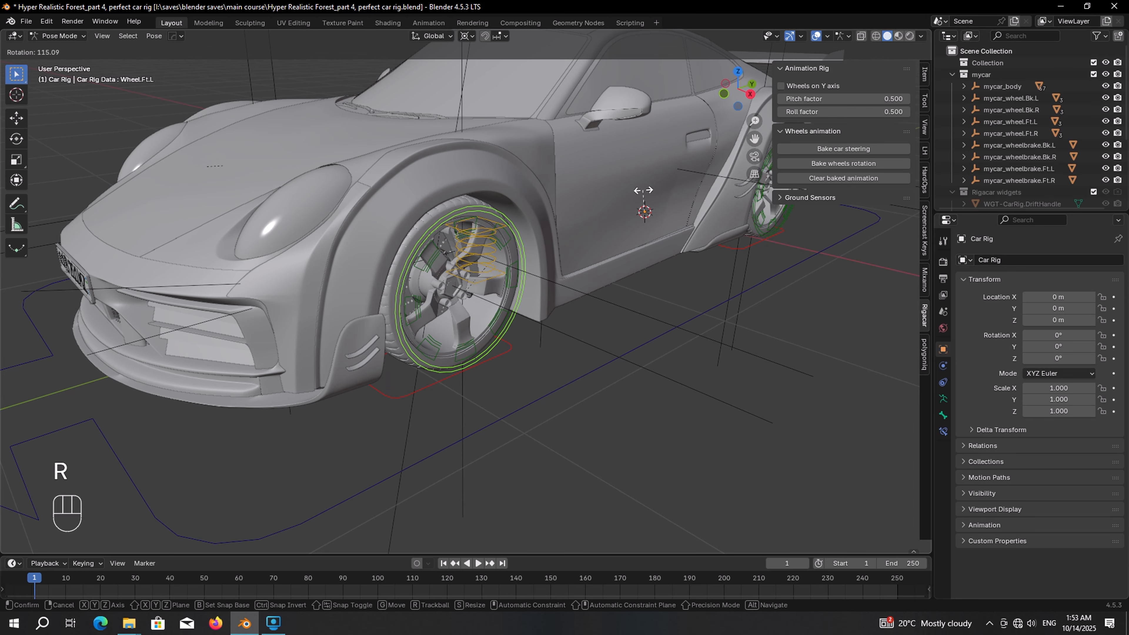
right_click(657, 254)
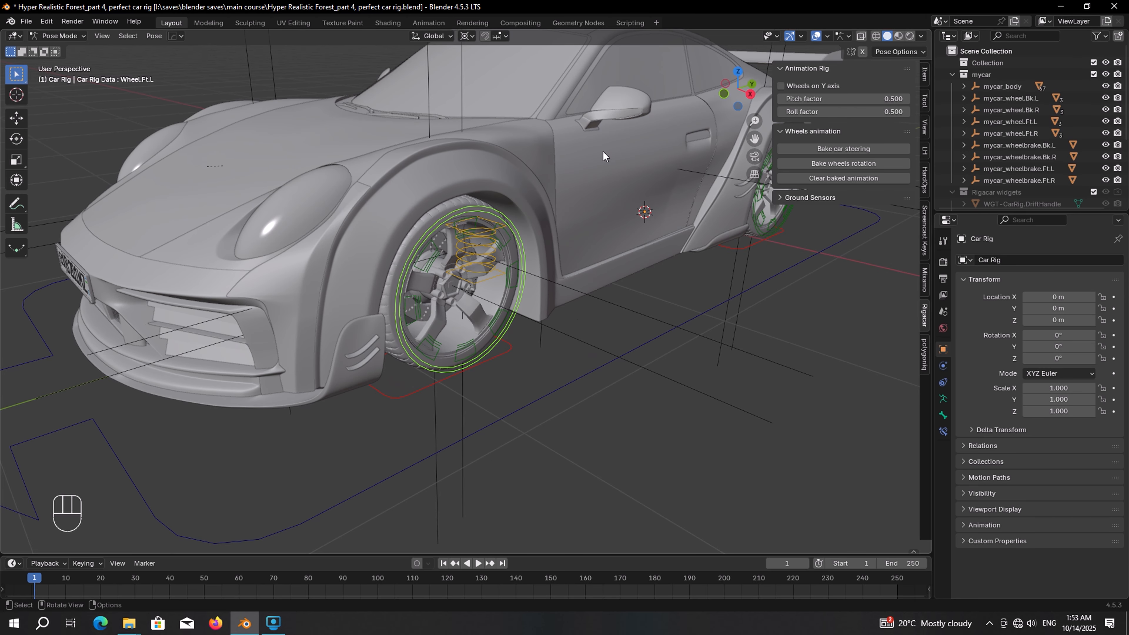
Set the transform pivot to Individual Origins, and try rotating the Wheel.Ft.L control around its own centre
left_click(467, 36)
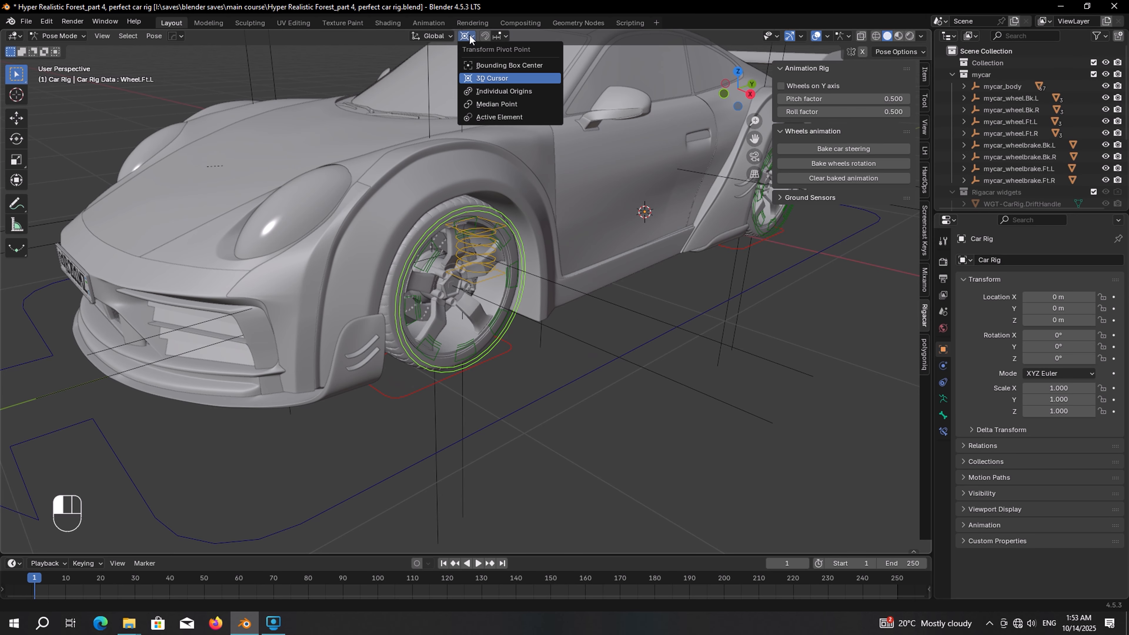
left_click(504, 91)
key("r")
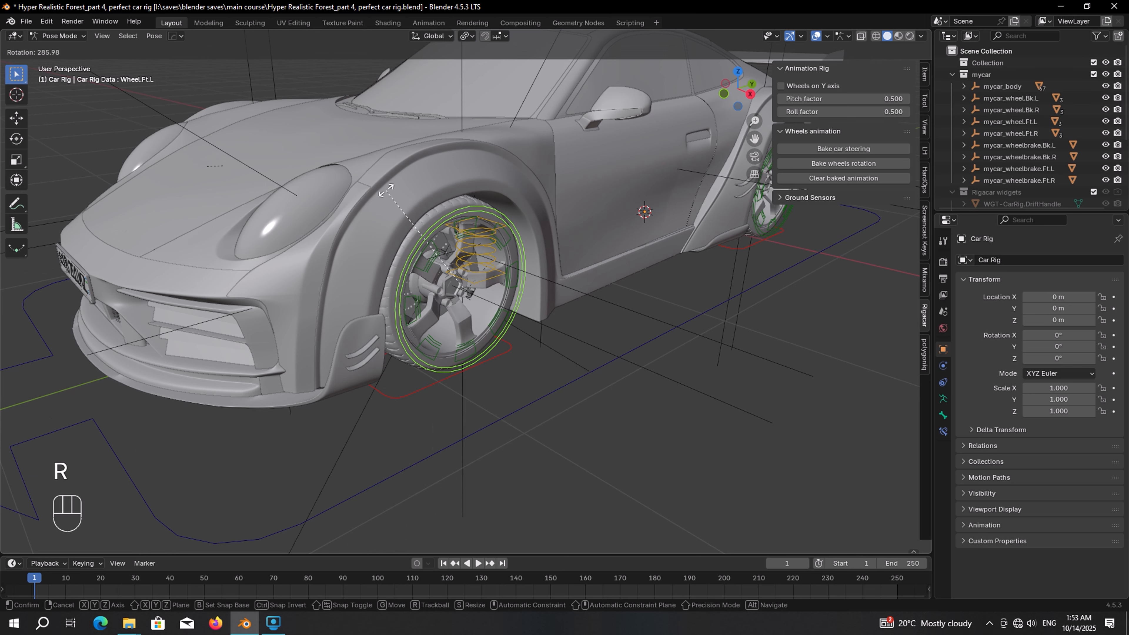
right_click(363, 429)
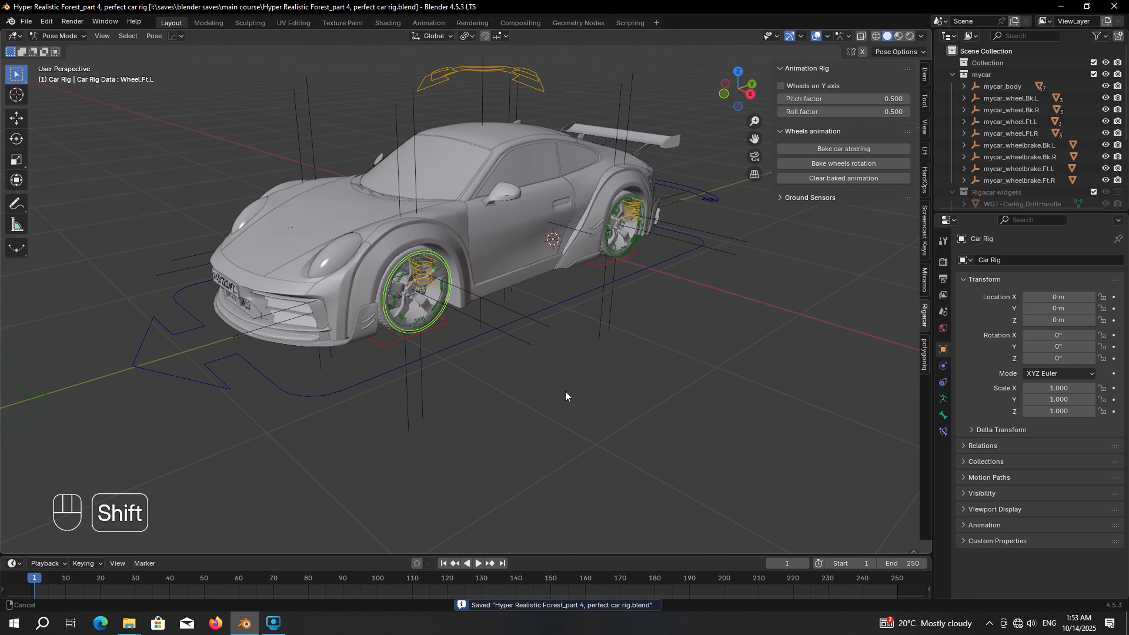
Try moving the whole car with the Root control on the ground, and cancel the move
middle_click_drag(565, 396, 551, 296, "shift")
left_click(576, 299)
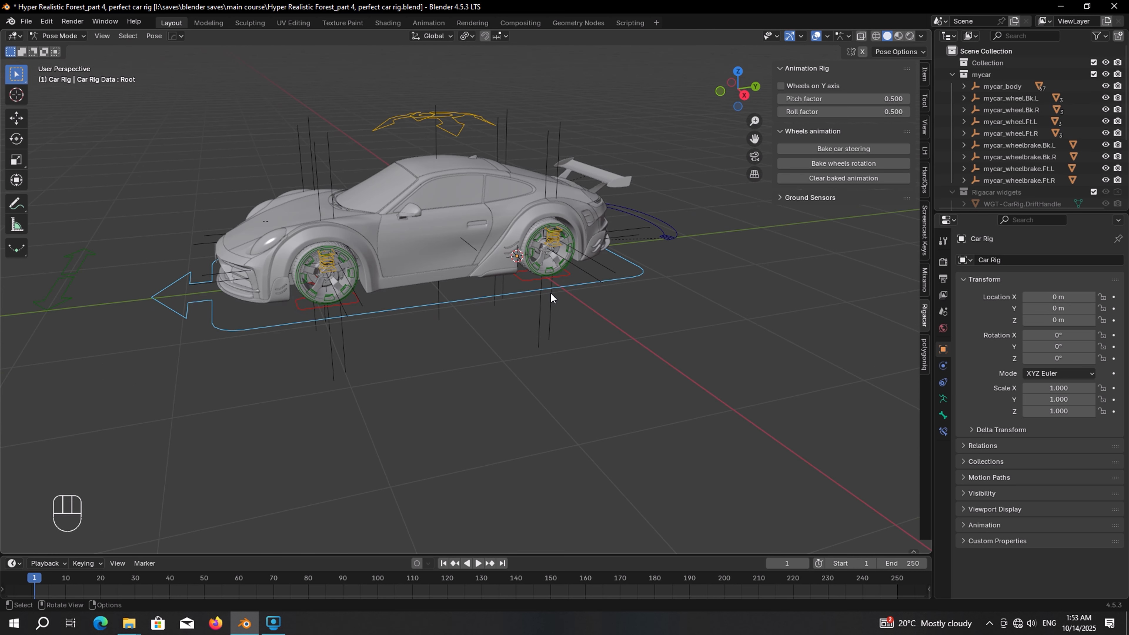
key("g")
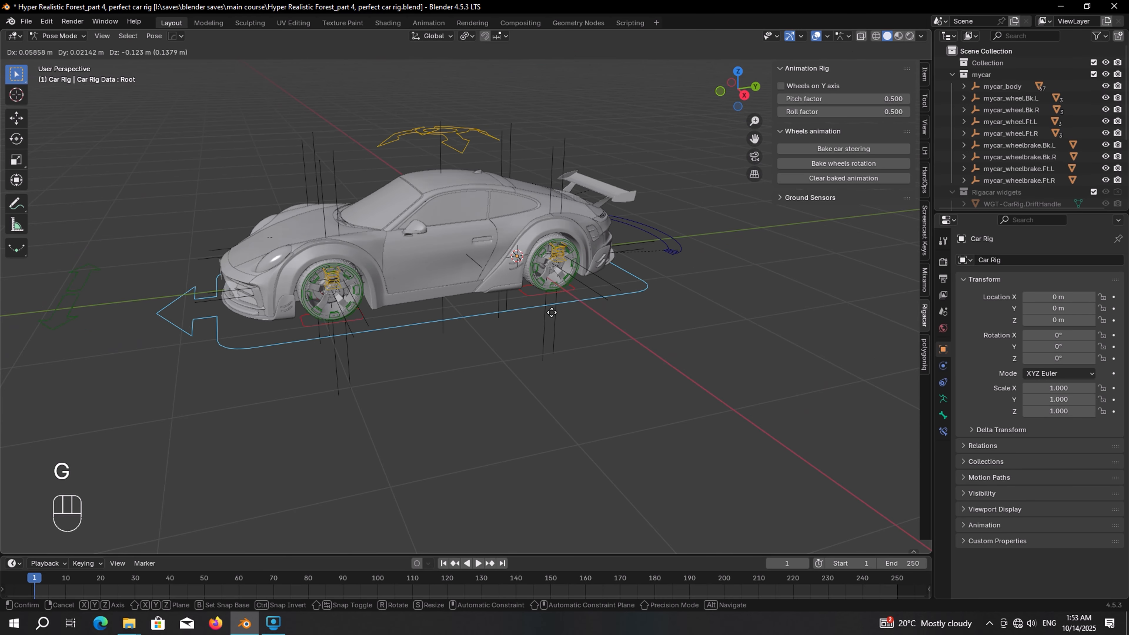
left_click(548, 298)
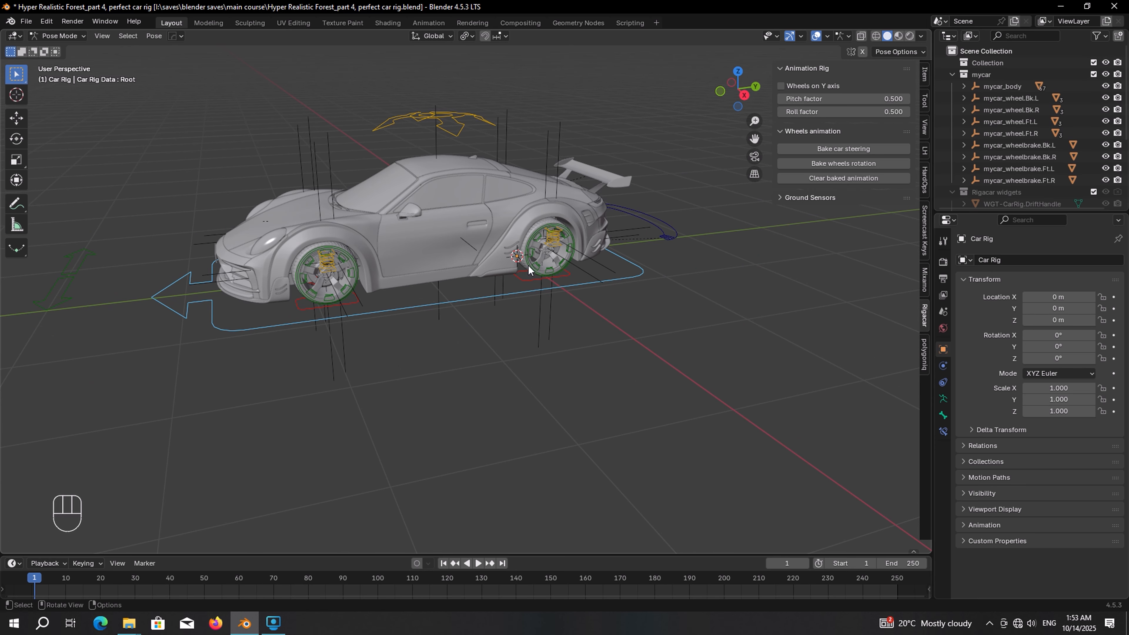
Switch the car rig back to Object Mode and add a Path curve at the world origin
key("ctrl+Tab")
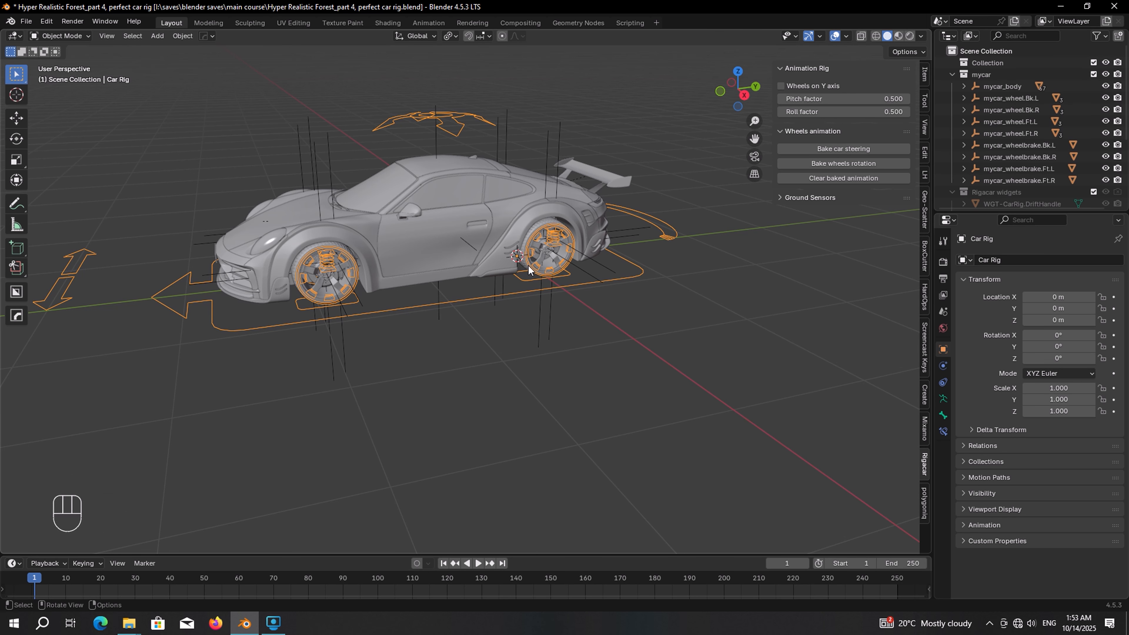
middle_click_drag(529, 270, 473, 209)
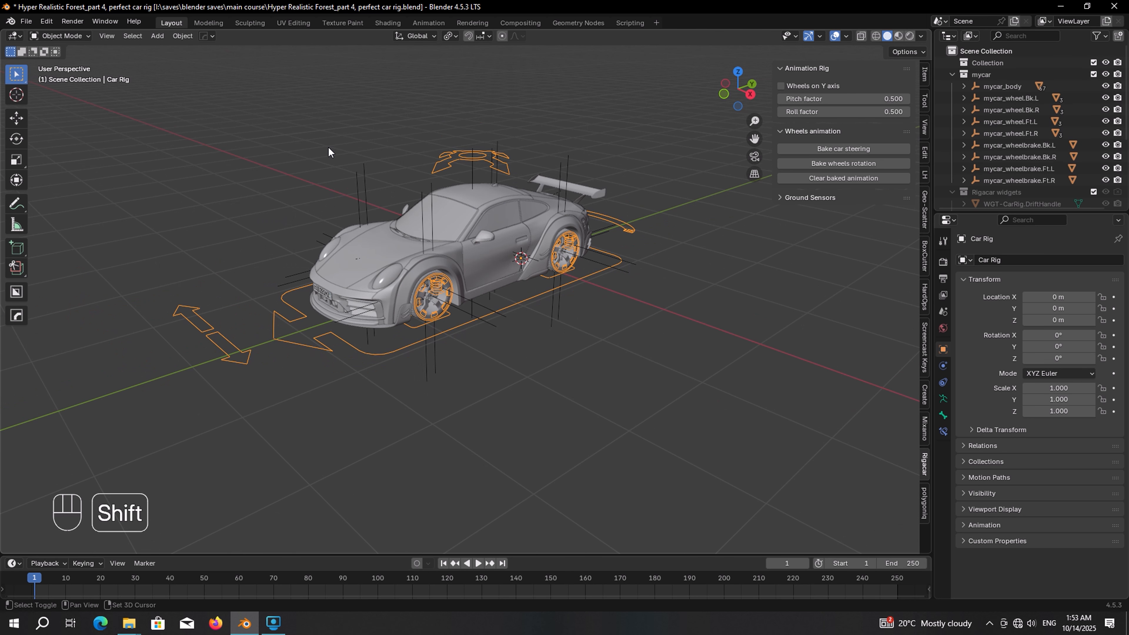
key("shift+a")
mouse_move(273, 72)
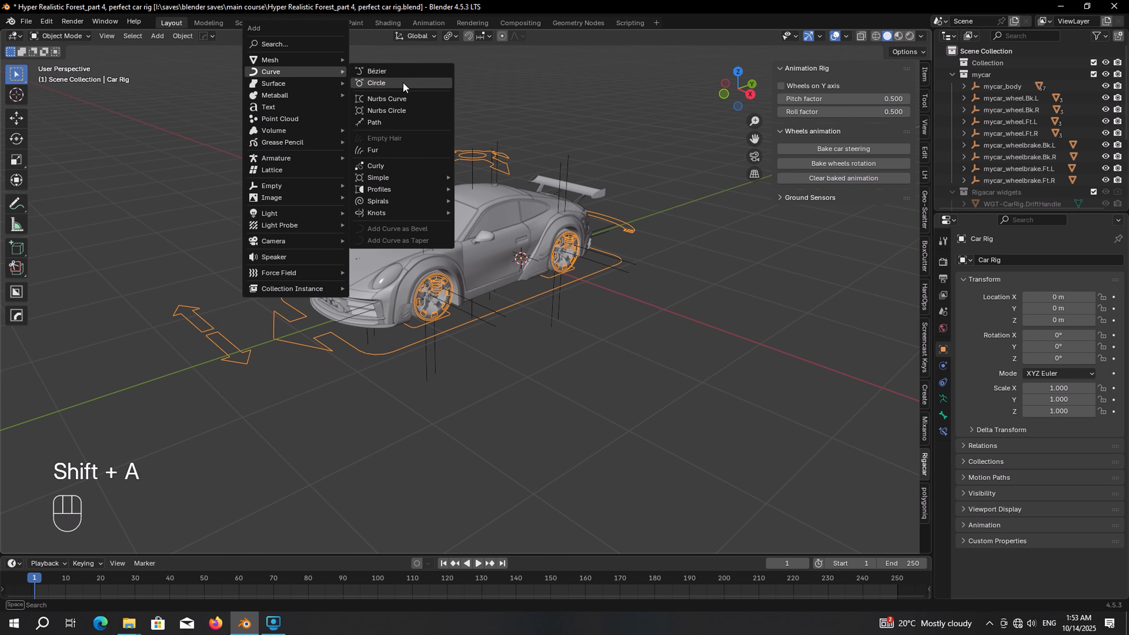
left_click(376, 121)
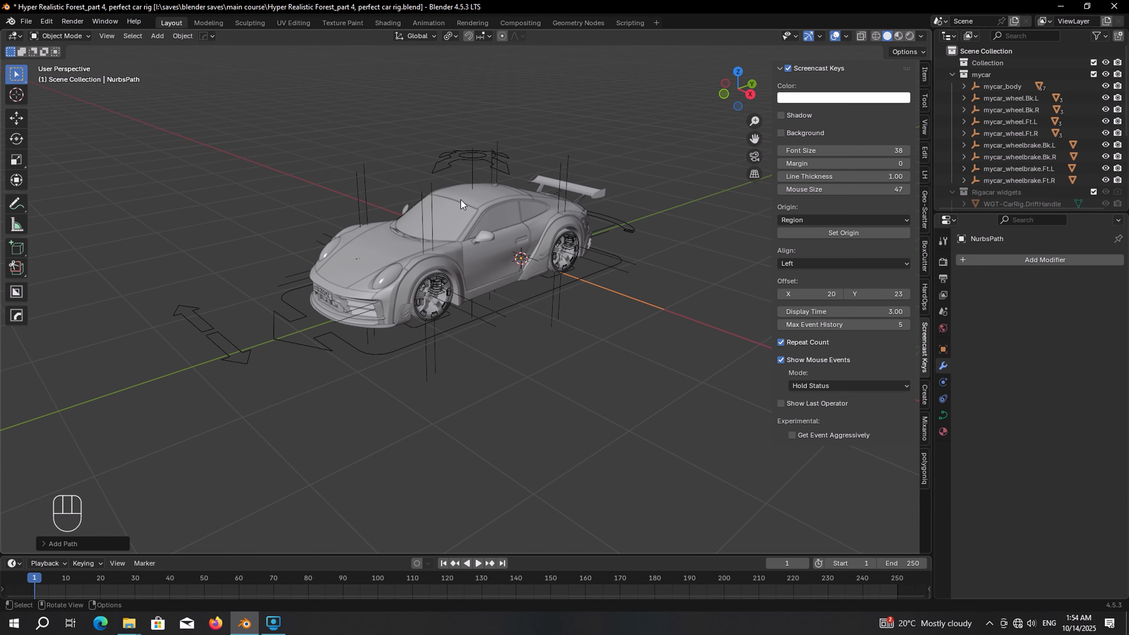
Put the new path in Edit Mode from the top view, enable the curve Normals overlay and make the normals longer
key("KP_7")
key("n")
middle_click_drag(592, 218, 552, 204, "shift")
key("Tab")
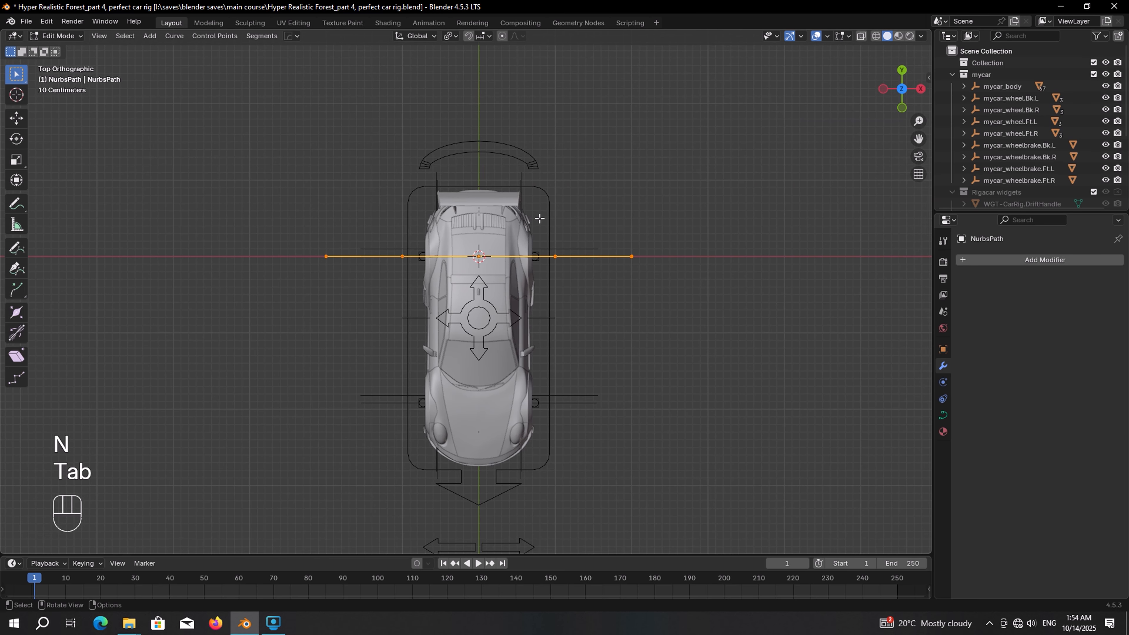
scroll(522, 248, "up", 1)
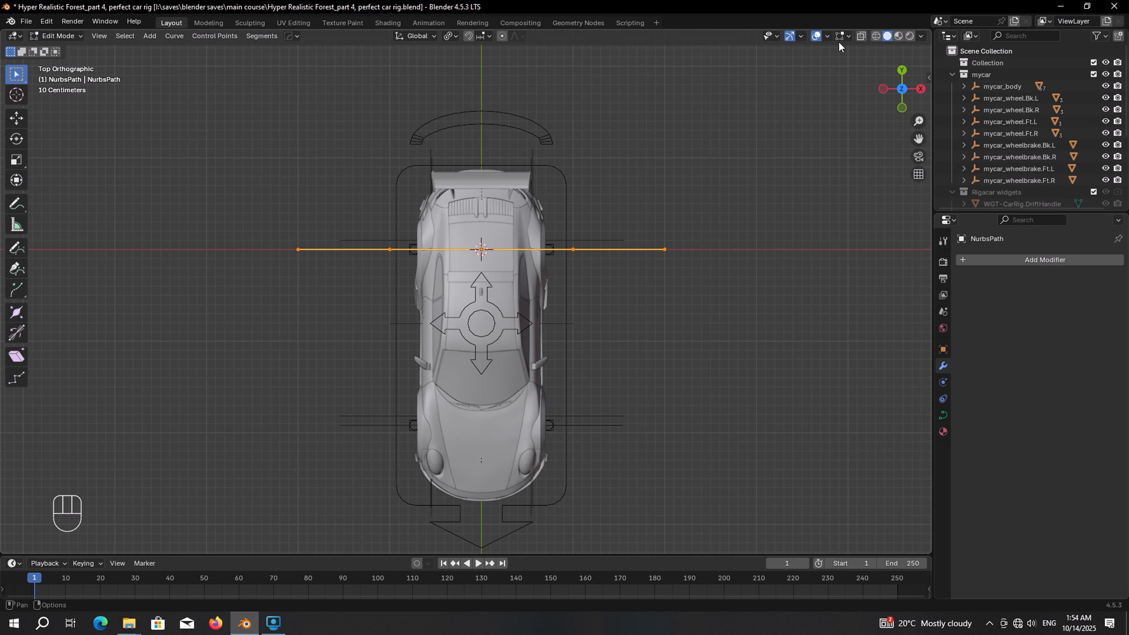
left_click(847, 36)
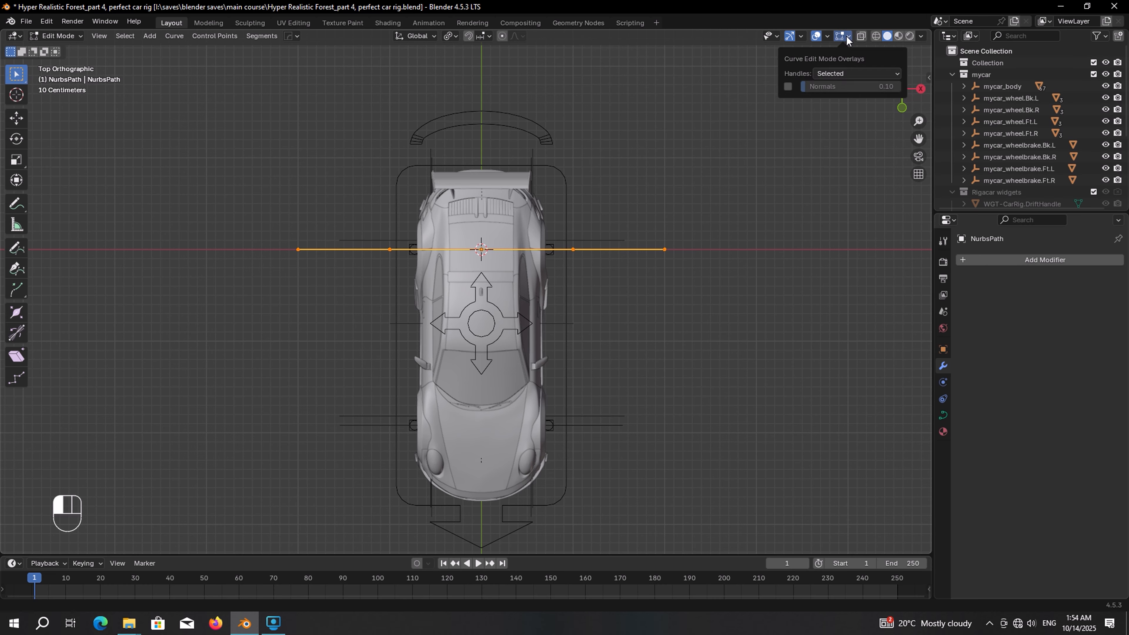
left_click(788, 87)
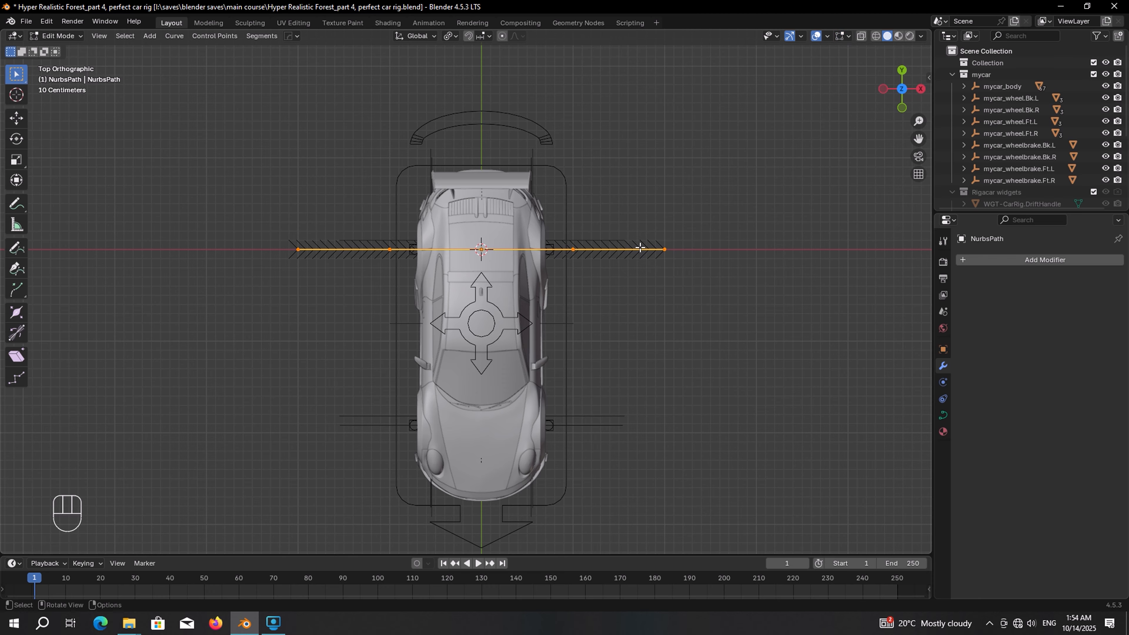
left_click(849, 37)
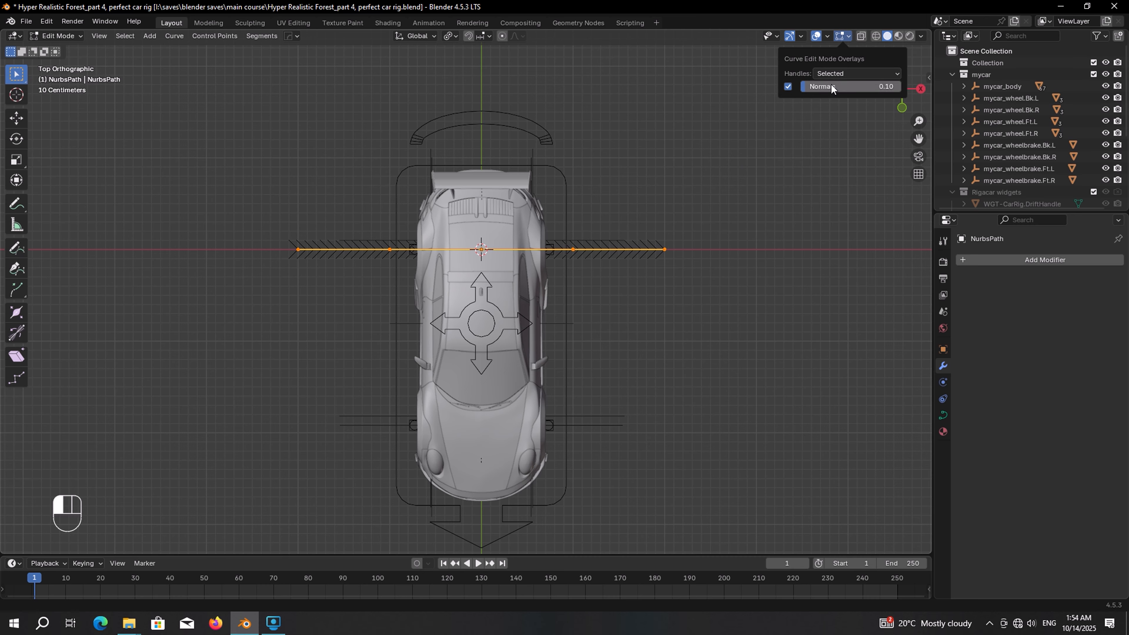
left_click_drag(832, 88, 893, 88)
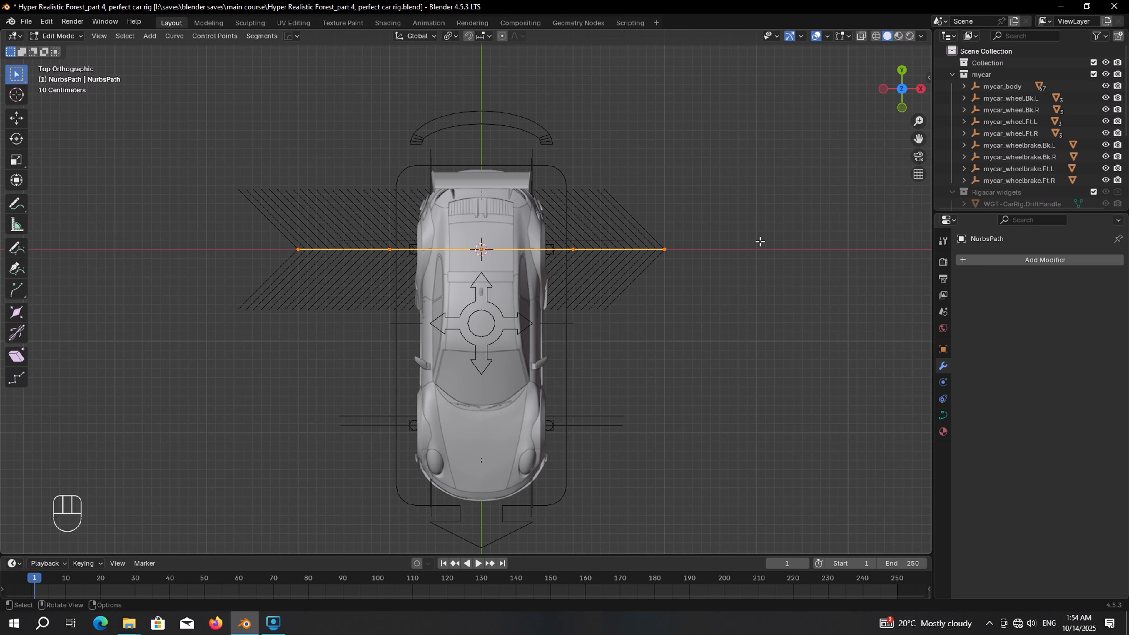
key("r")
key("z")
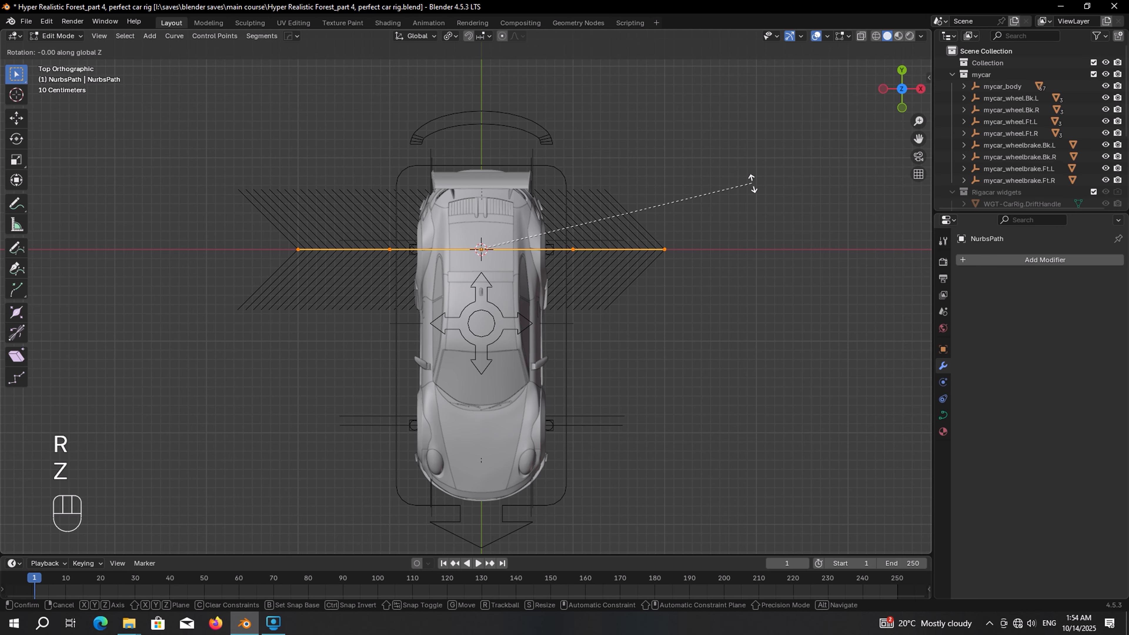
right_click(648, 400)
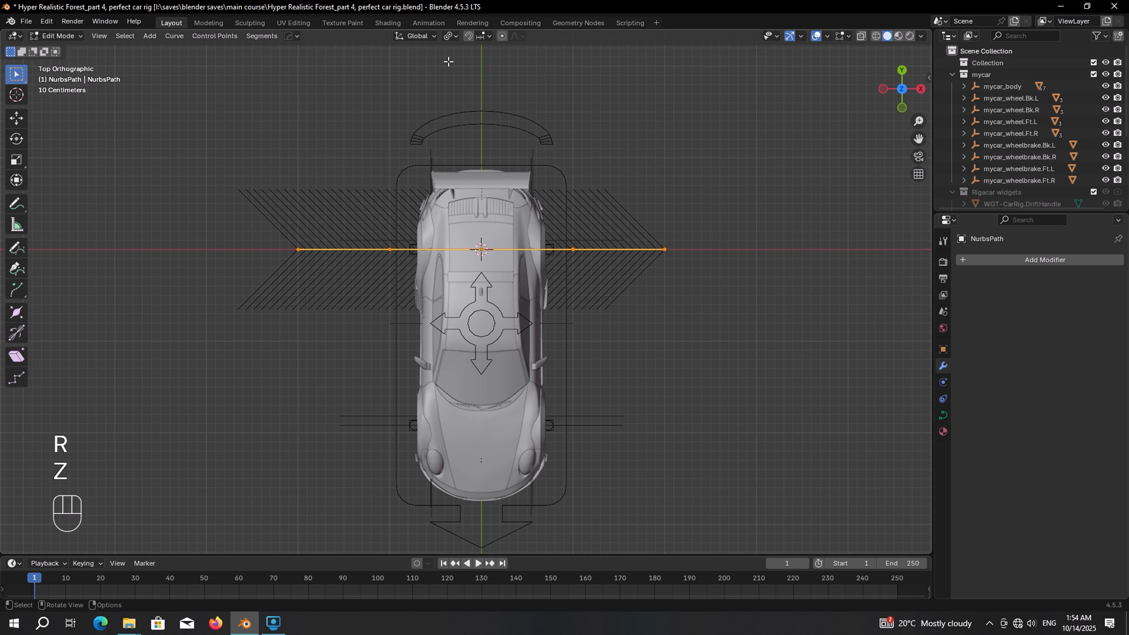
Change the transform pivot from Individual Origins and rotate the whole path -90 degrees around Z in snapped increments
left_click(450, 35)
left_click(484, 105)
key("r")
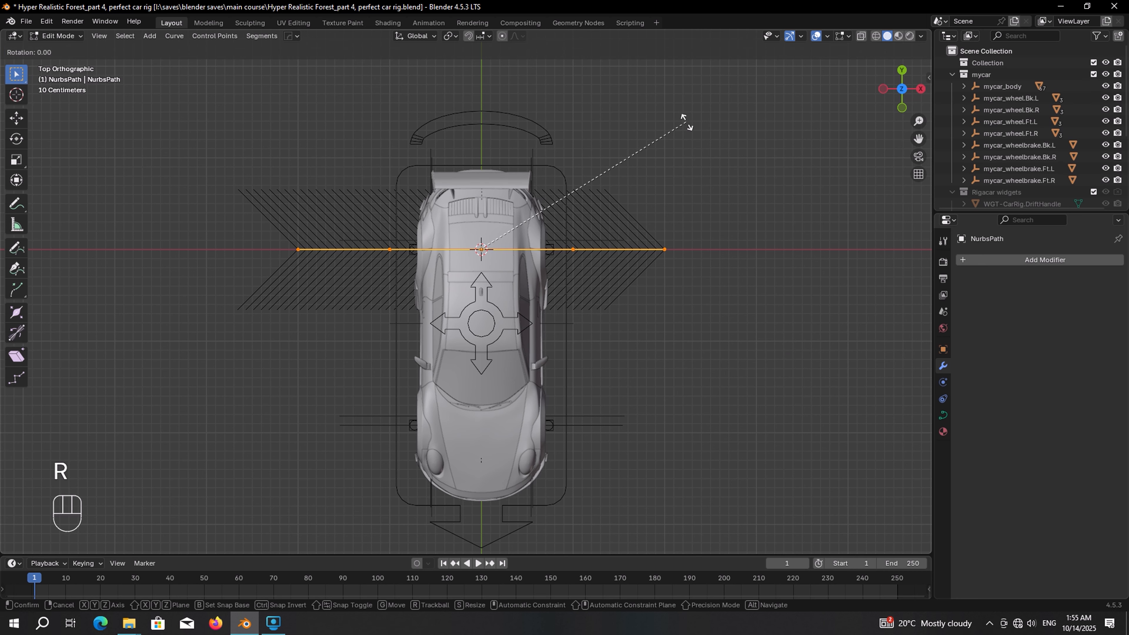
key("z")
key("ctrl")
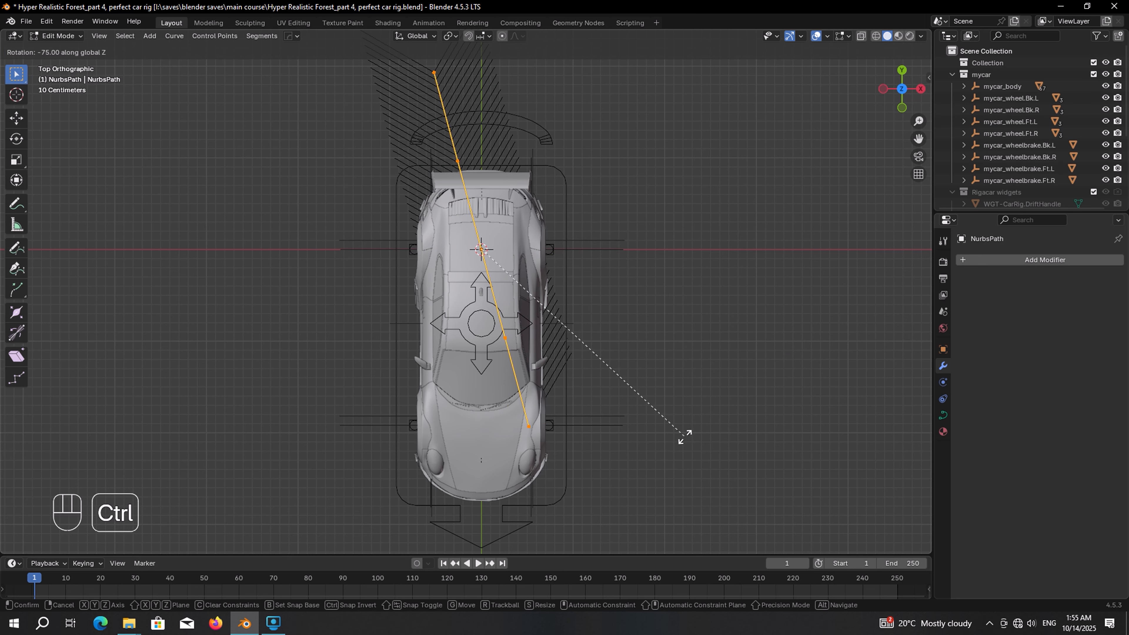
left_click(625, 479, "ctrl")
Move the whole path along Y in snapped increments so it starts near the rear axle and extends past the car's front
key("g")
key("y")
left_click(577, 426, "ctrl")
middle_click_drag(546, 321, 483, 229)
scroll(482, 229, "down", 3)
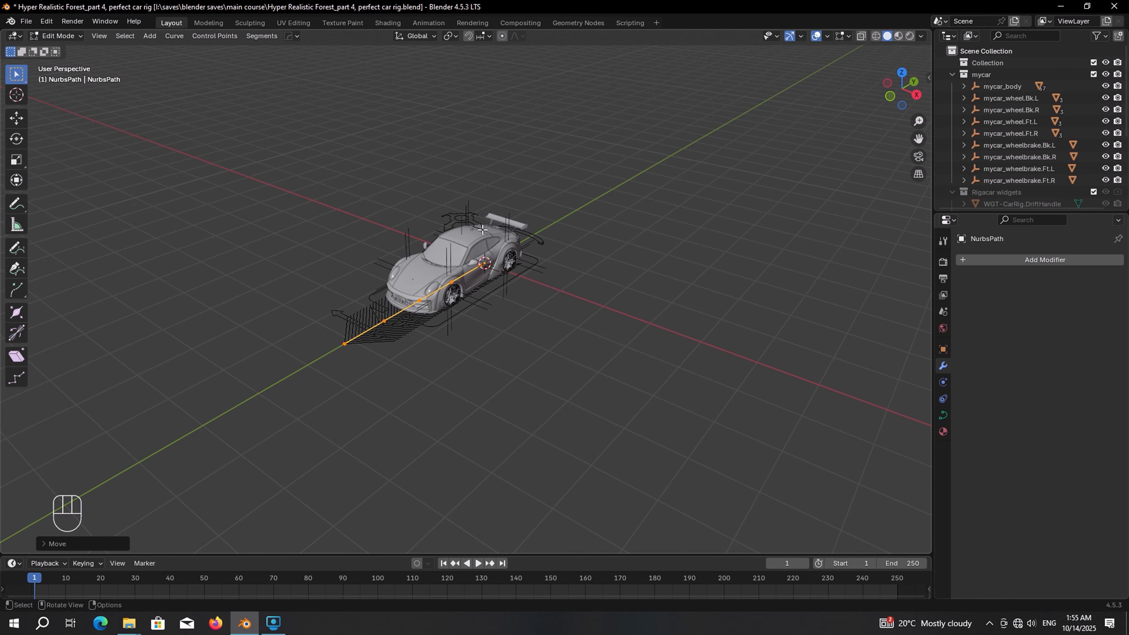
Move the path's end control point in front of the car much farther forward along the Y axis
key("KP_7")
scroll(513, 382, "down", 3, "shift")
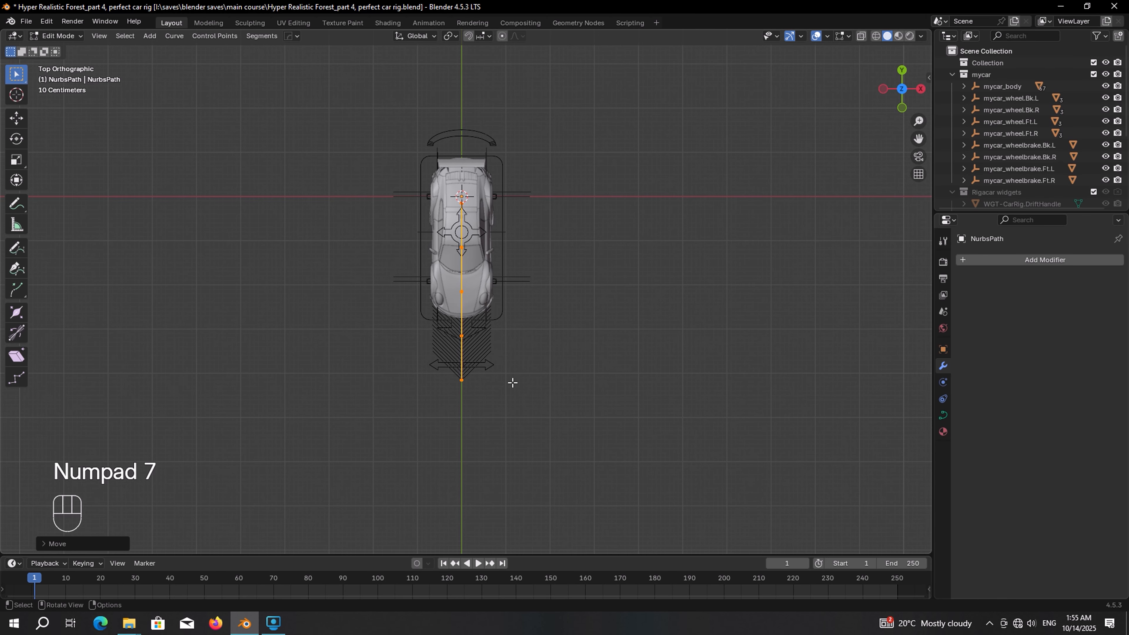
left_click(465, 383)
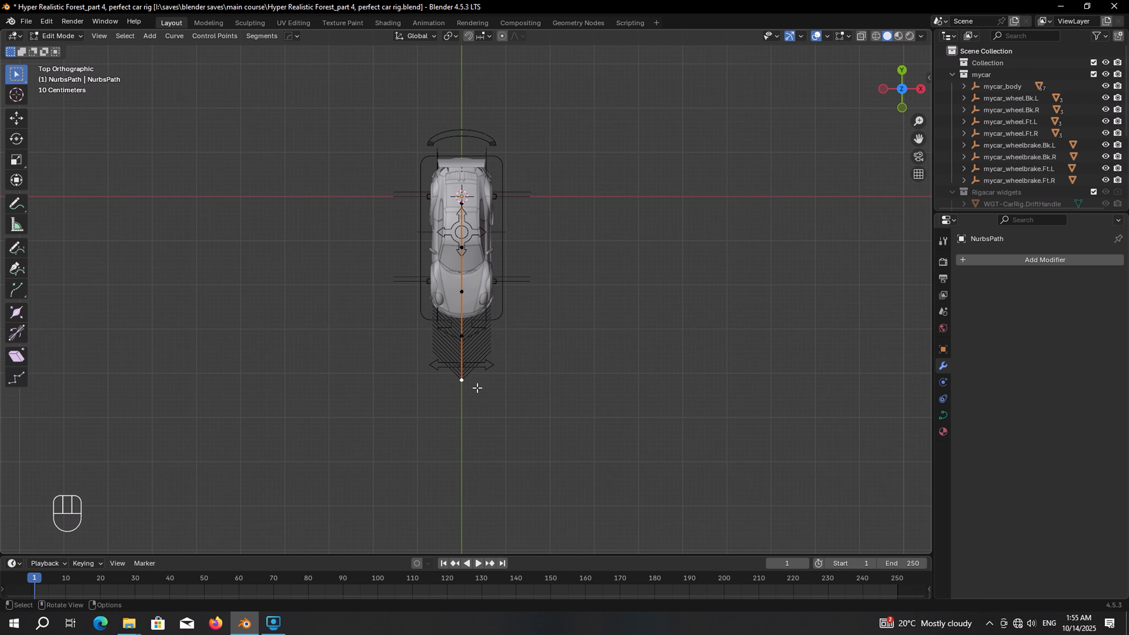
scroll(474, 386, "down", 3)
key("g")
key("y")
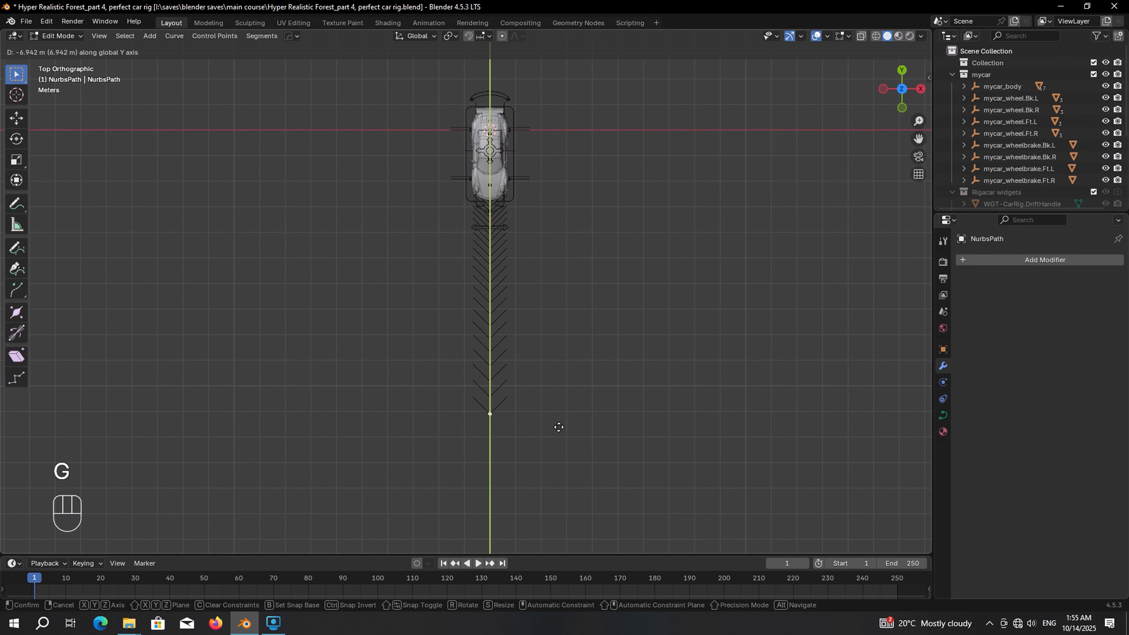
left_click(564, 525)
middle_click_drag(562, 466, 549, 285, "shift")
scroll(550, 285, "down", 2)
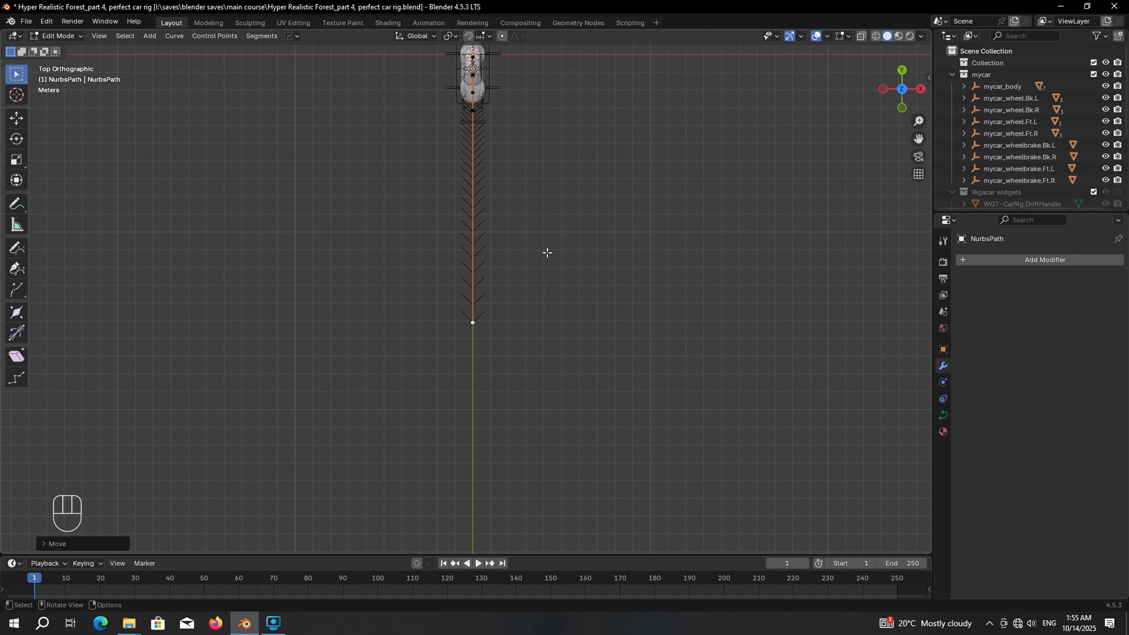
key("g")
middle_click(549, 247)
middle_click_drag(549, 247, 555, 355)
left_click(540, 388)
Move the second-to-last control point forward along Y until it sits near the far end of the path
scroll(483, 226, "up", 1)
scroll(520, 229, "down", 2)
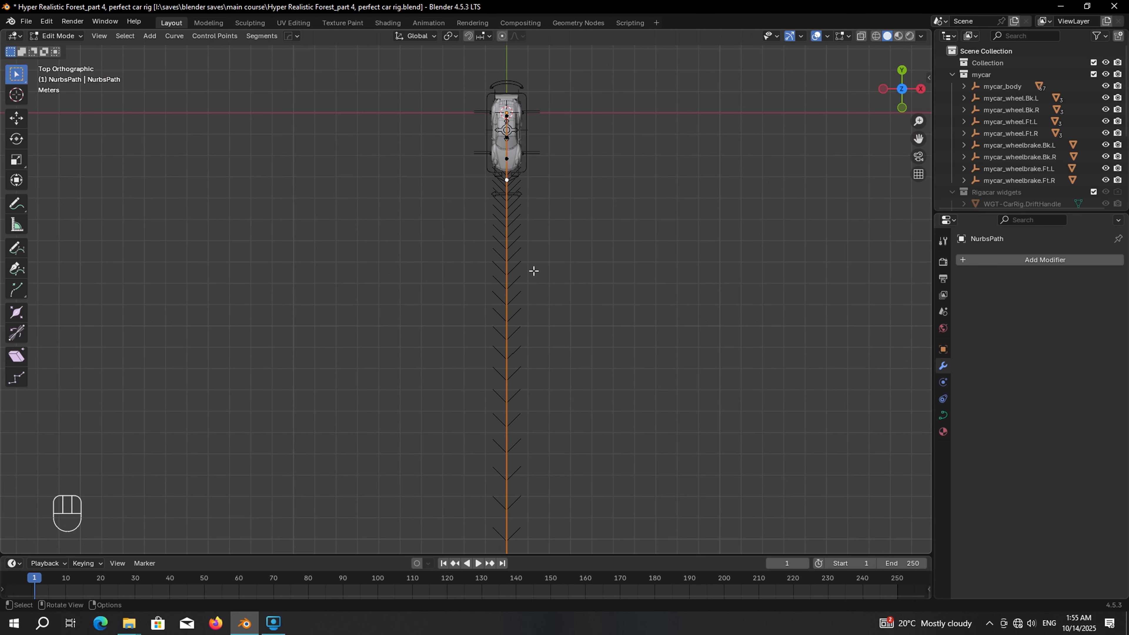
mouse_move(531, 270)
middle_mouse_down("shift")
mouse_move(542, 249)
mouse_move(548, 284)
middle_mouse_up("shift")
key("g")
middle_click(542, 233)
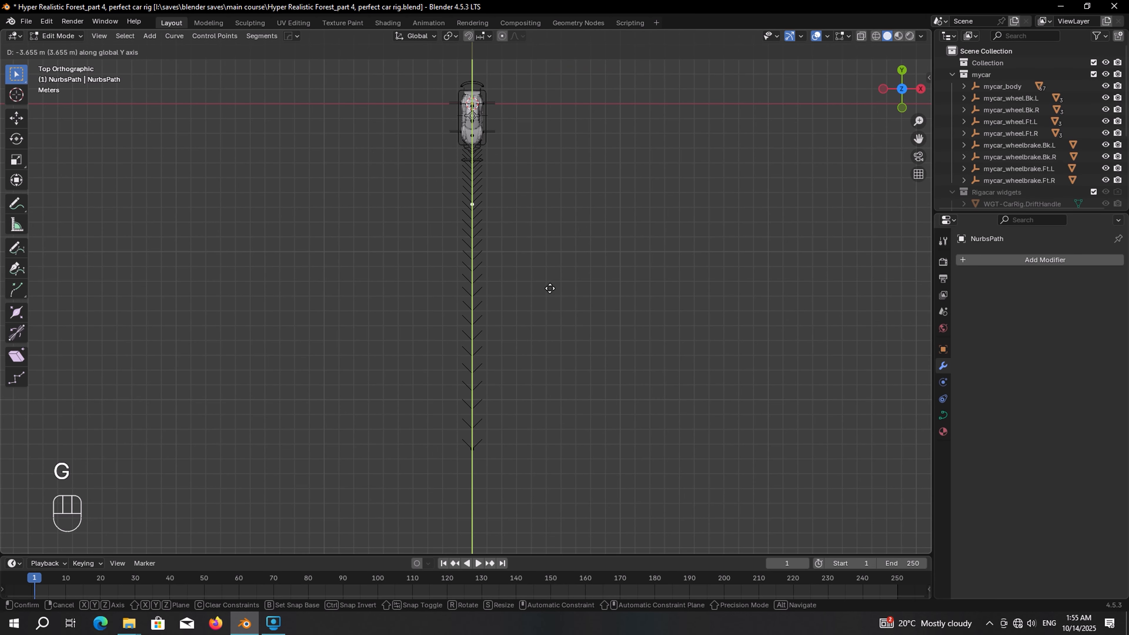
left_click(565, 454)
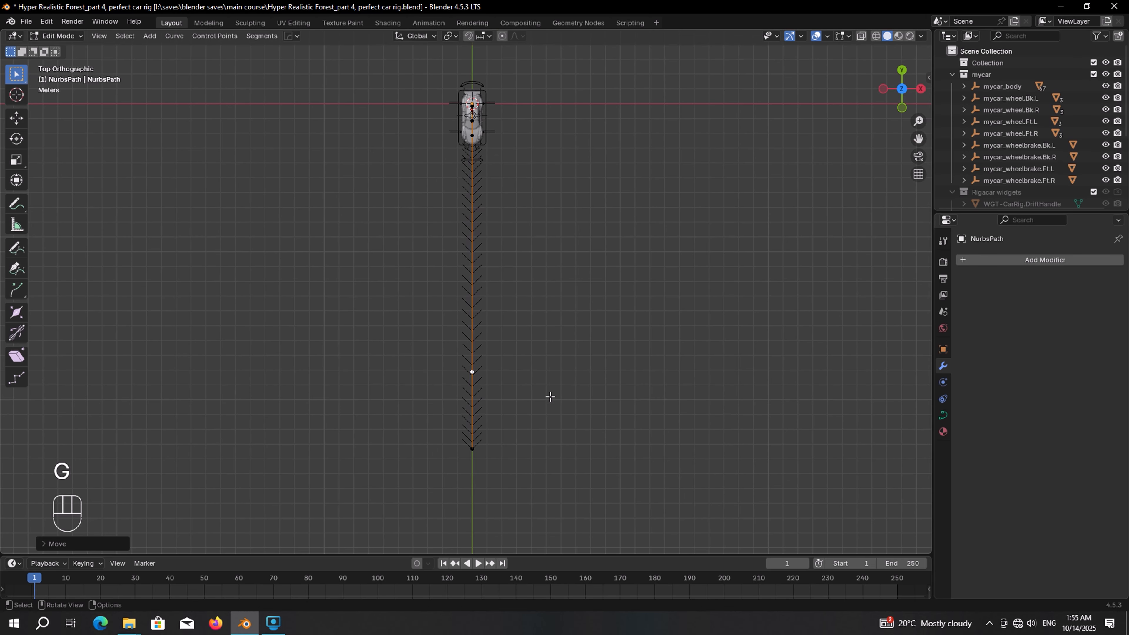
Move the control point under the car's front forward along Y, and shift it sideways along X to bend the path
scroll(511, 249, "up", 1)
middle_click_drag(509, 234, 514, 262, "shift")
left_click(484, 136)
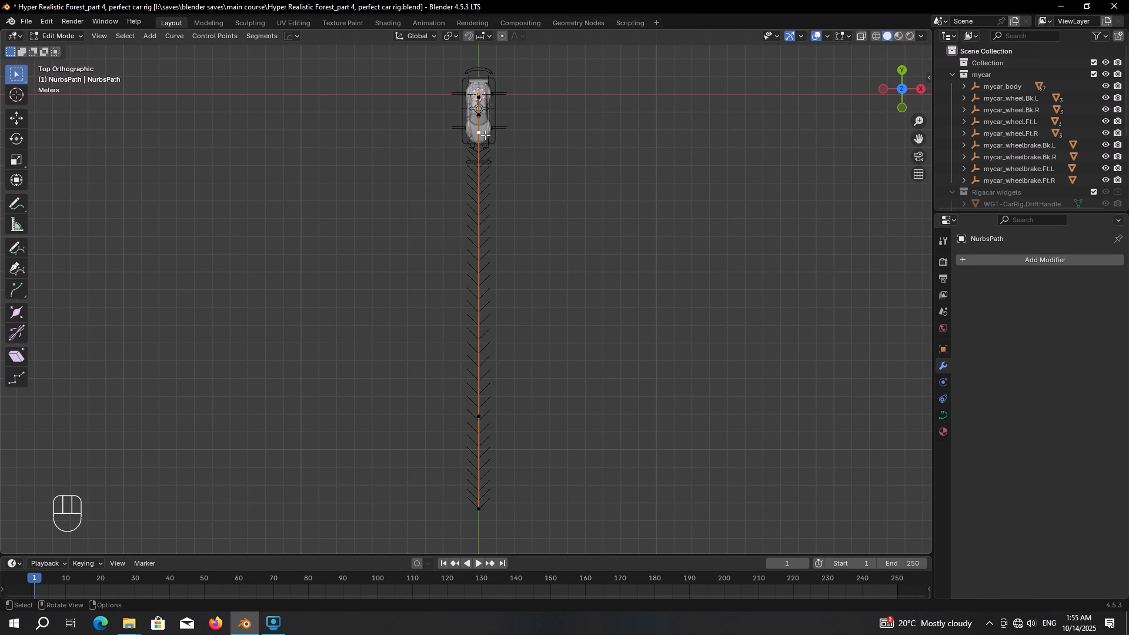
key("g")
middle_click_drag(486, 147, 516, 279)
left_click(542, 324)
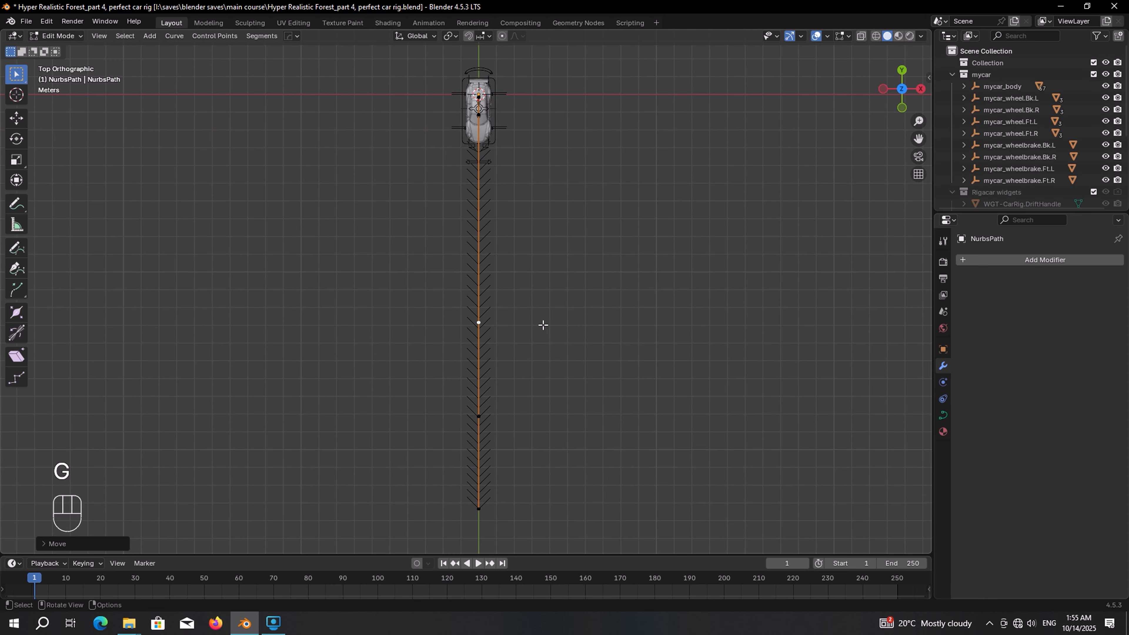
key("g")
middle_click_drag(542, 321, 577, 315)
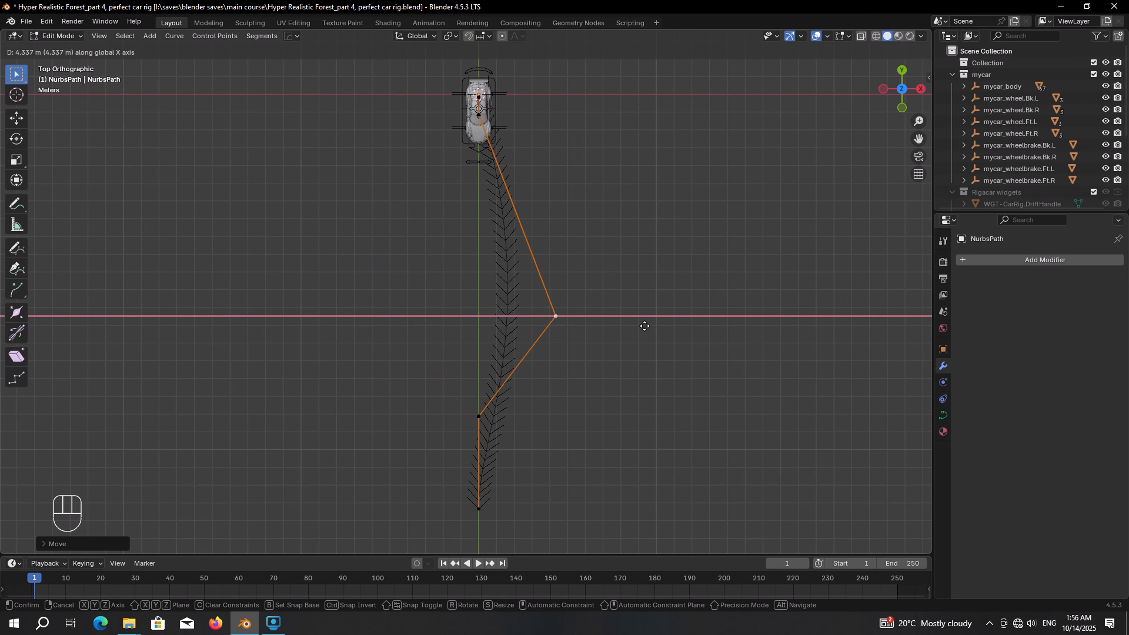
left_click(505, 325)
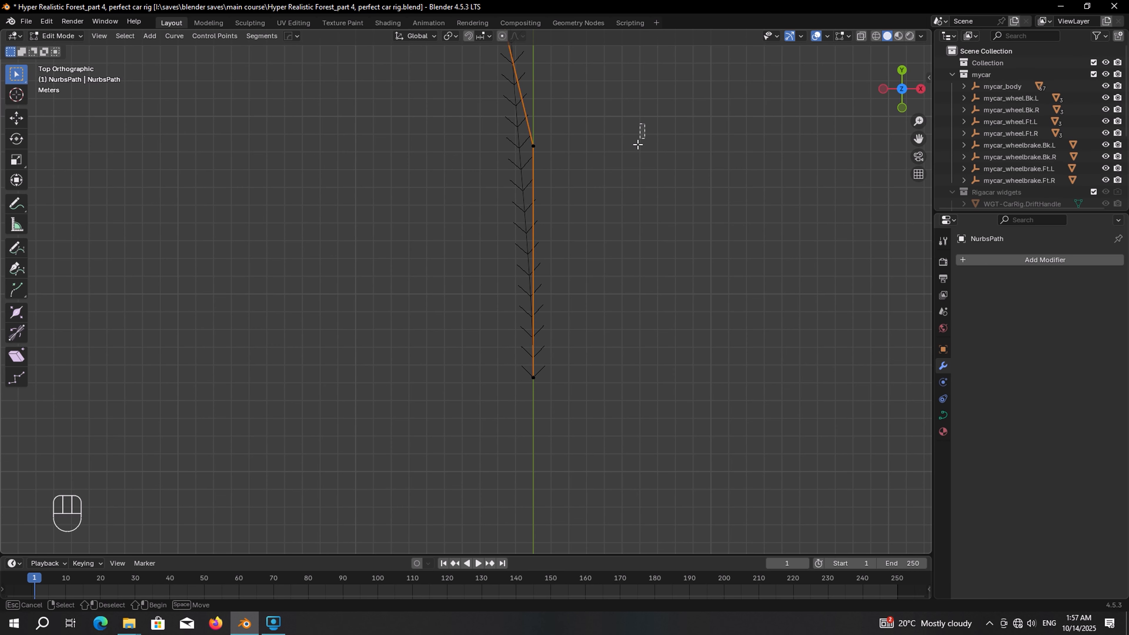
Subdivide the segment between the last two control points of the path, and select the added middle point
left_click_drag(645, 124, 467, 427)
right_click(577, 237)
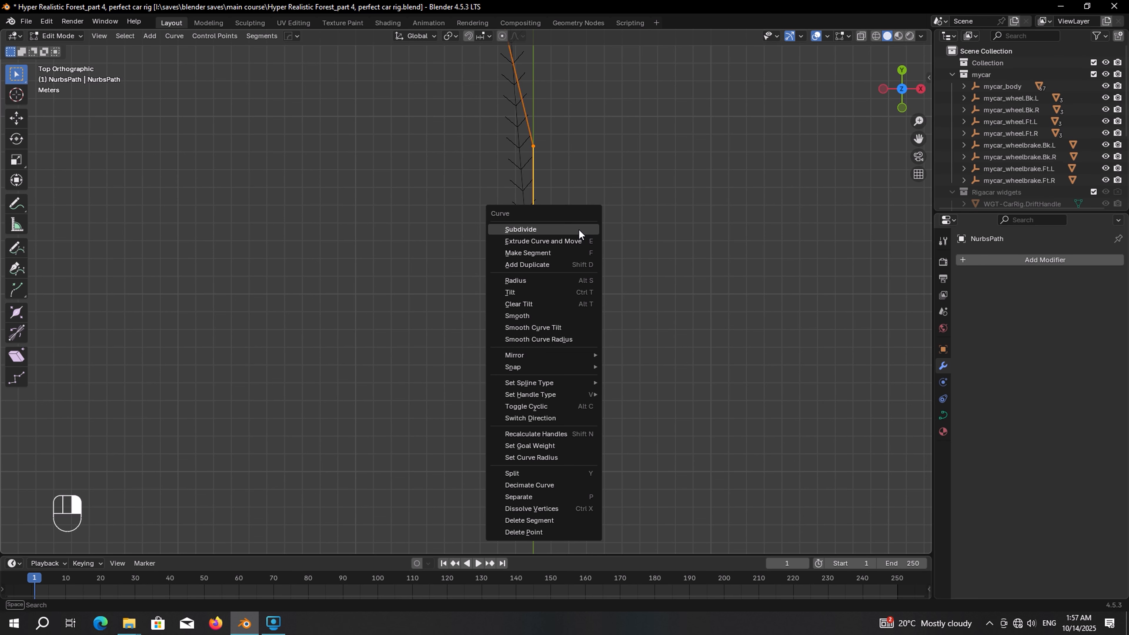
left_click(571, 228)
left_click(541, 266)
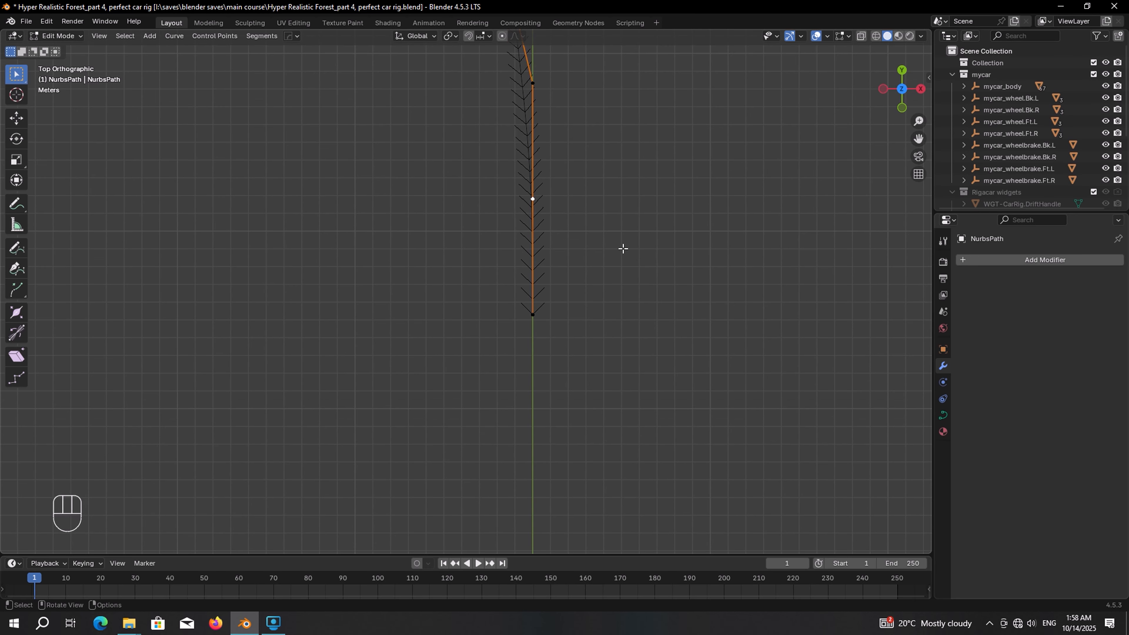
Extrude the path's far end point farther forward along the Y axis, and return to Object Mode
scroll(608, 231, "down", 6)
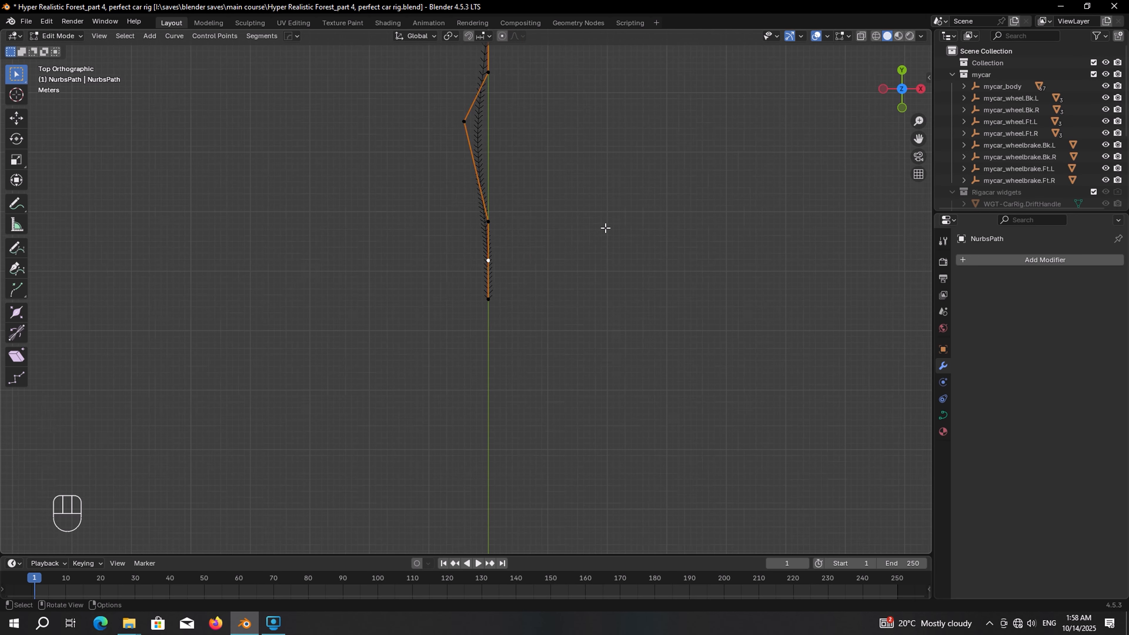
middle_click_drag(621, 157, 624, 405, "shift")
middle_click_drag(550, 376, 562, 168, "shift")
scroll(534, 338, "up", 3)
left_click(531, 382)
middle_click_drag(566, 400, 584, 361, "shift")
key("e")
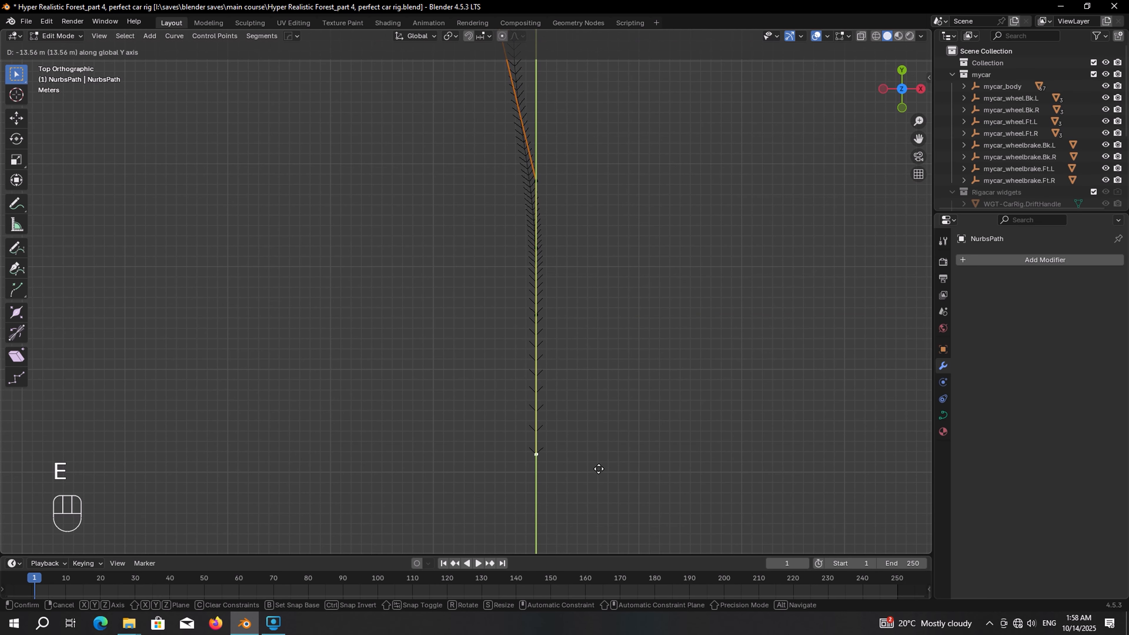
left_click(602, 507)
middle_click_drag(602, 507, 587, 374, "shift")
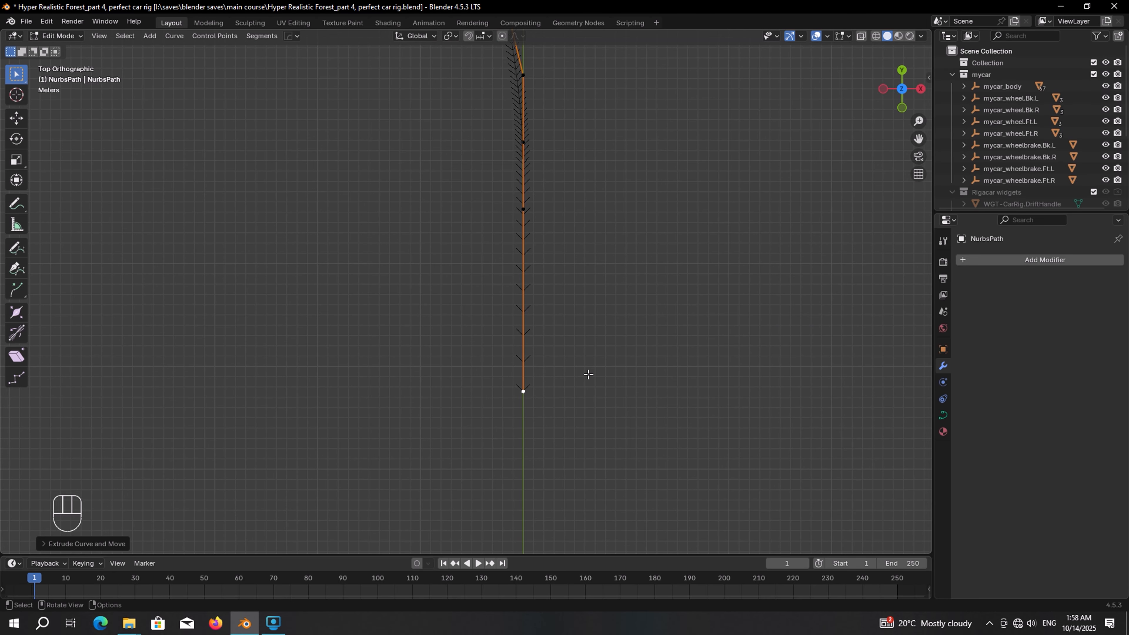
key("Tab")
middle_click_drag(568, 376, 472, 232)
scroll(414, 207, "up", 3)
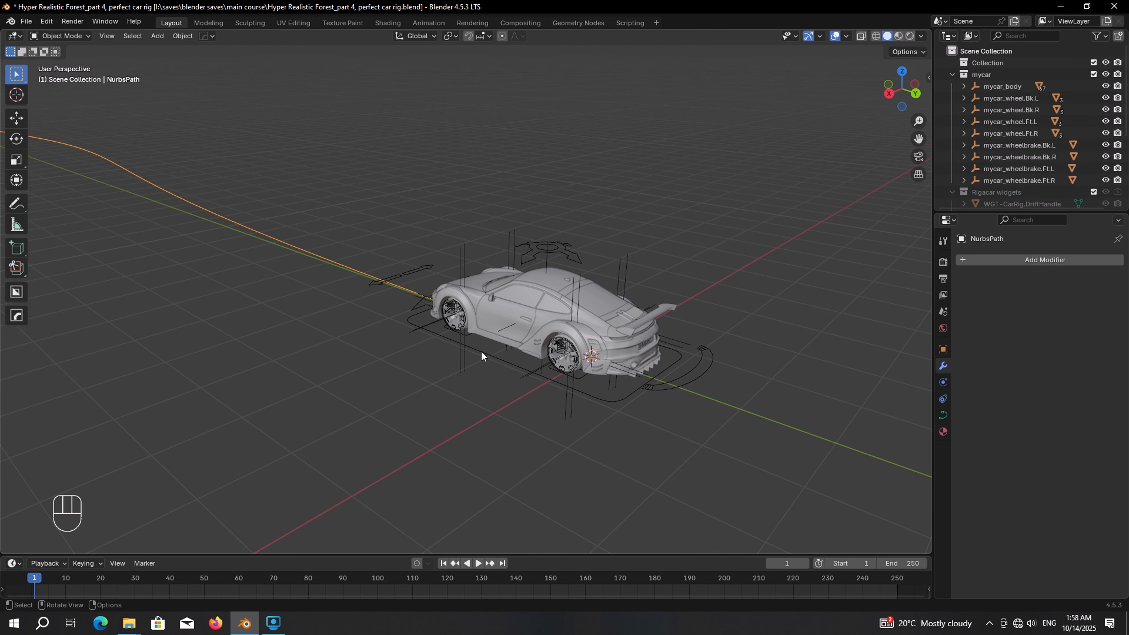
Select the car rig, enter Pose Mode, and test-move the Root bone without keeping the move
left_click(480, 351)
scroll(480, 350, "up", 2)
key("ctrl+Tab")
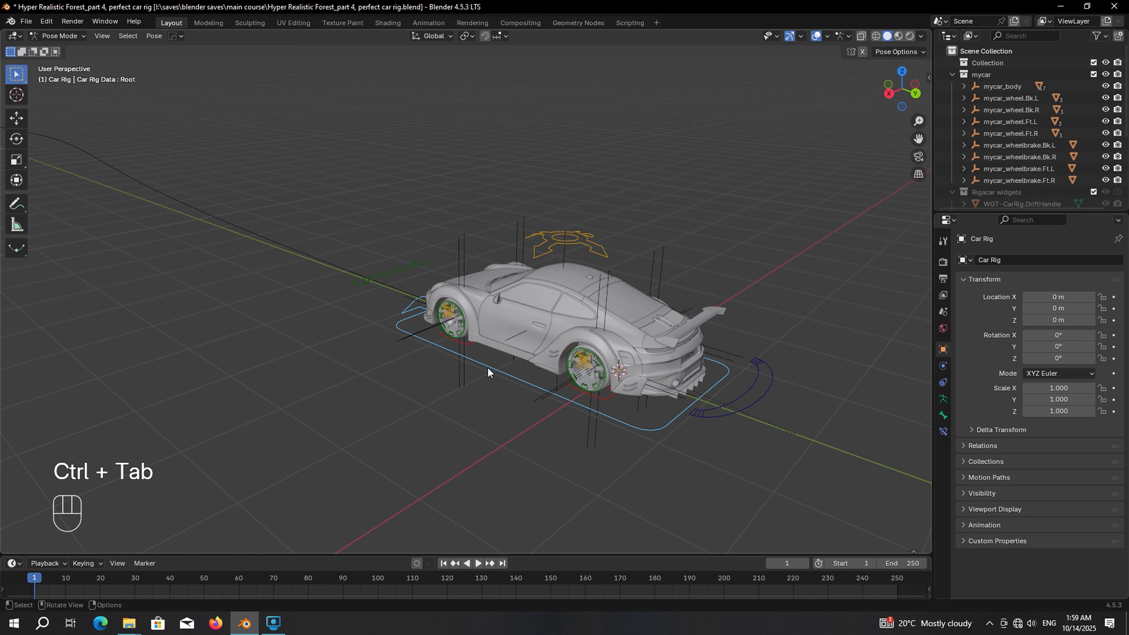
key("g")
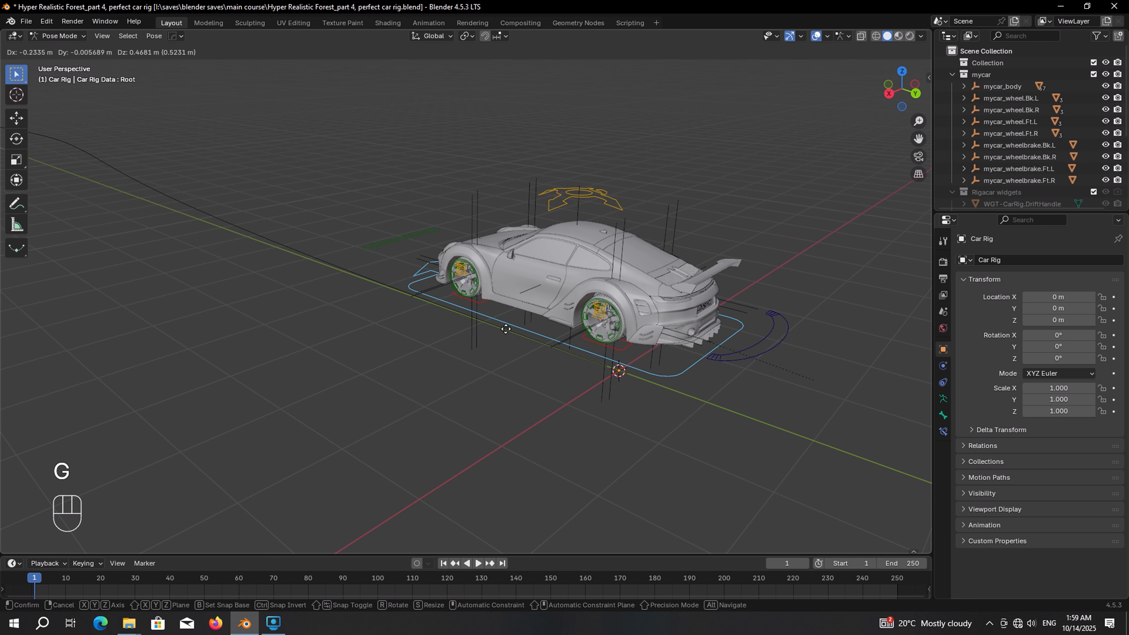
right_click(513, 399)
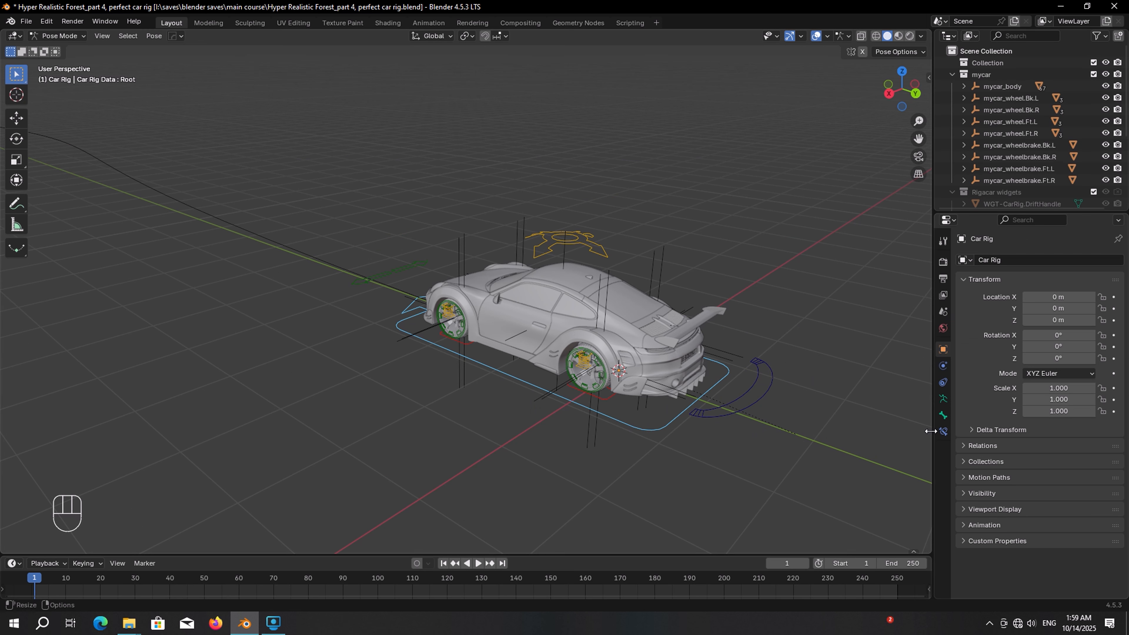
Add a Follow Path bone constraint to the Root bone with NurbsPath as its target
left_click(942, 433)
left_click(1039, 260)
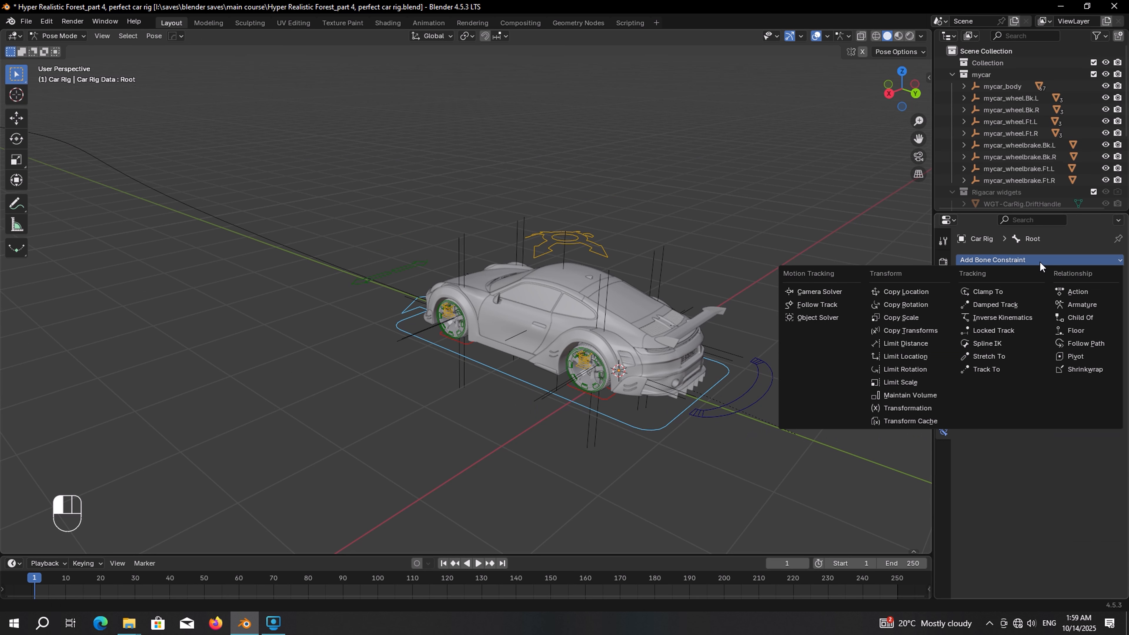
left_click(1079, 342)
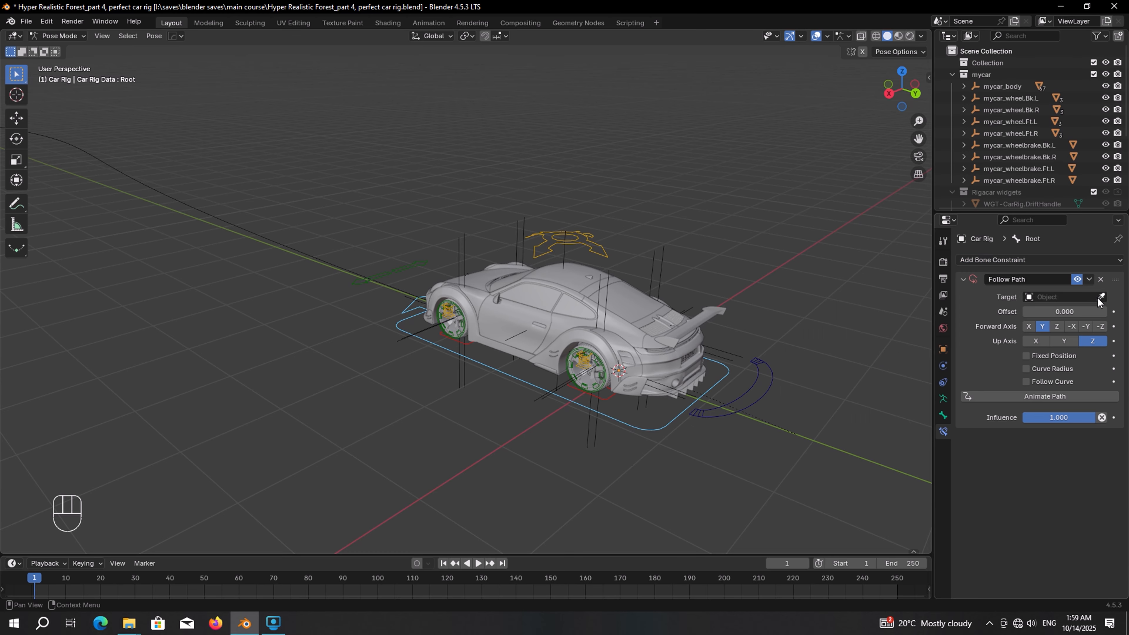
left_click(306, 245)
middle_click_drag(305, 252, 619, 239)
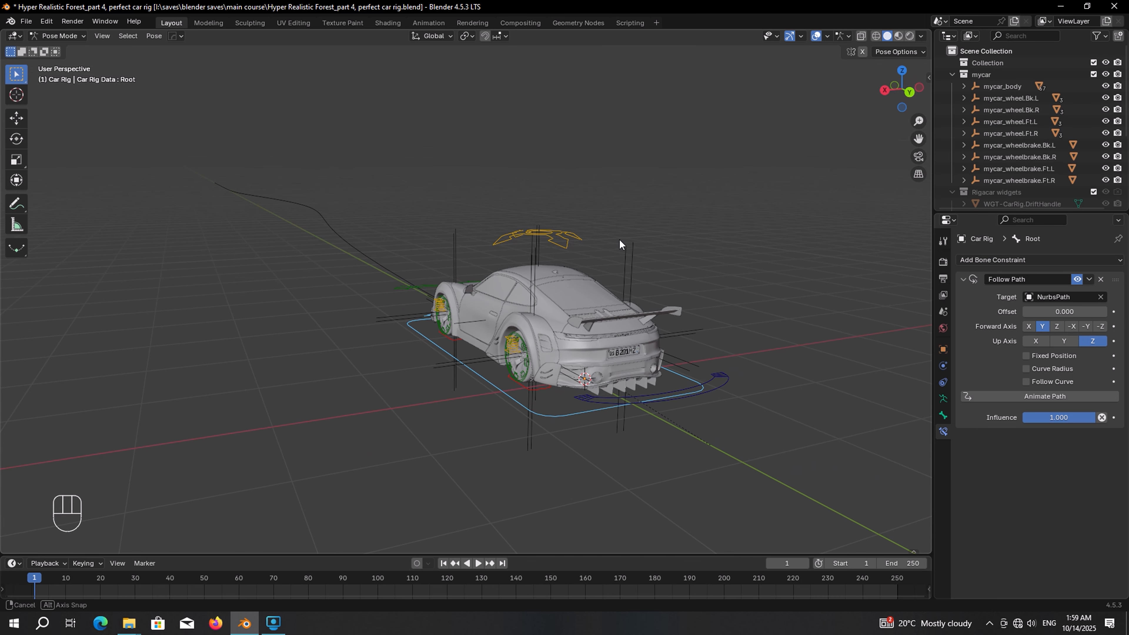
Enable Fixed Position on the Follow Path constraint, and test the car's travel along the path with the Offset Factor, returning it to 0
mouse_move(1064, 311)
left_mouse_down()
mouse_move(1097, 312)
mouse_move(1037, 312)
mouse_move(1070, 312)
left_mouse_up()
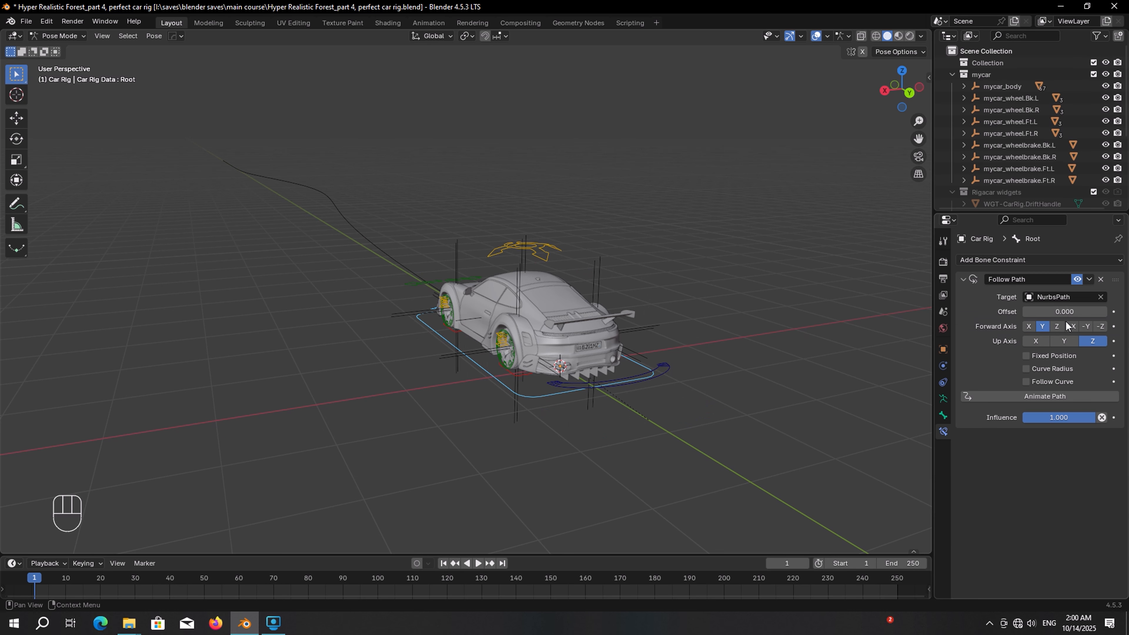
left_click(1026, 356)
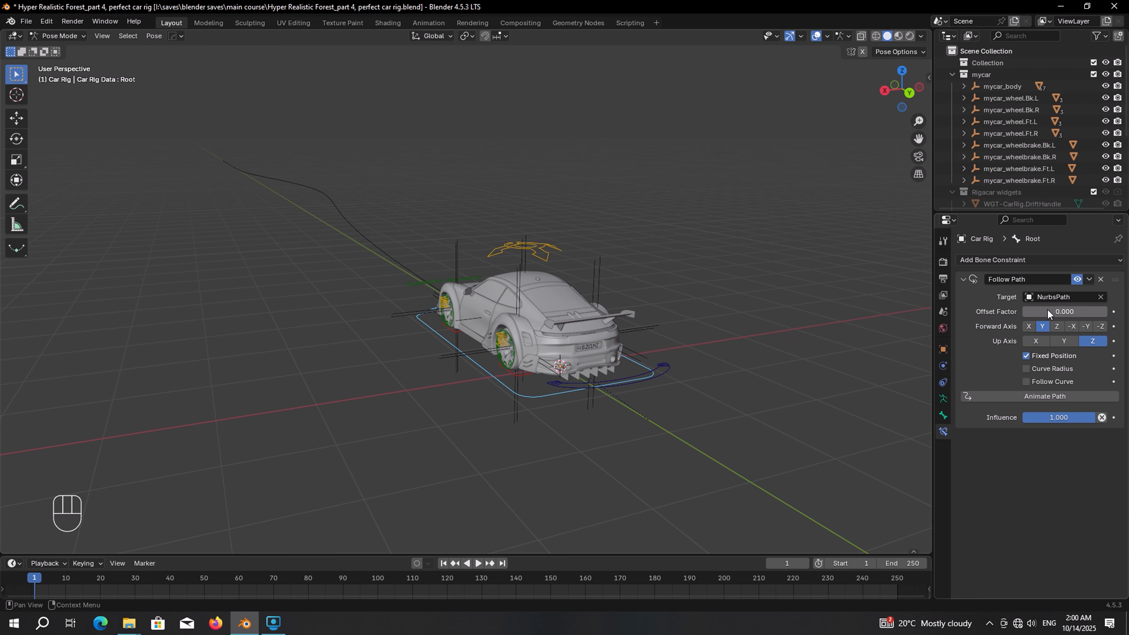
mouse_move(1046, 309)
left_mouse_down()
mouse_move(1091, 309)
mouse_move(1031, 311)
left_mouse_up()
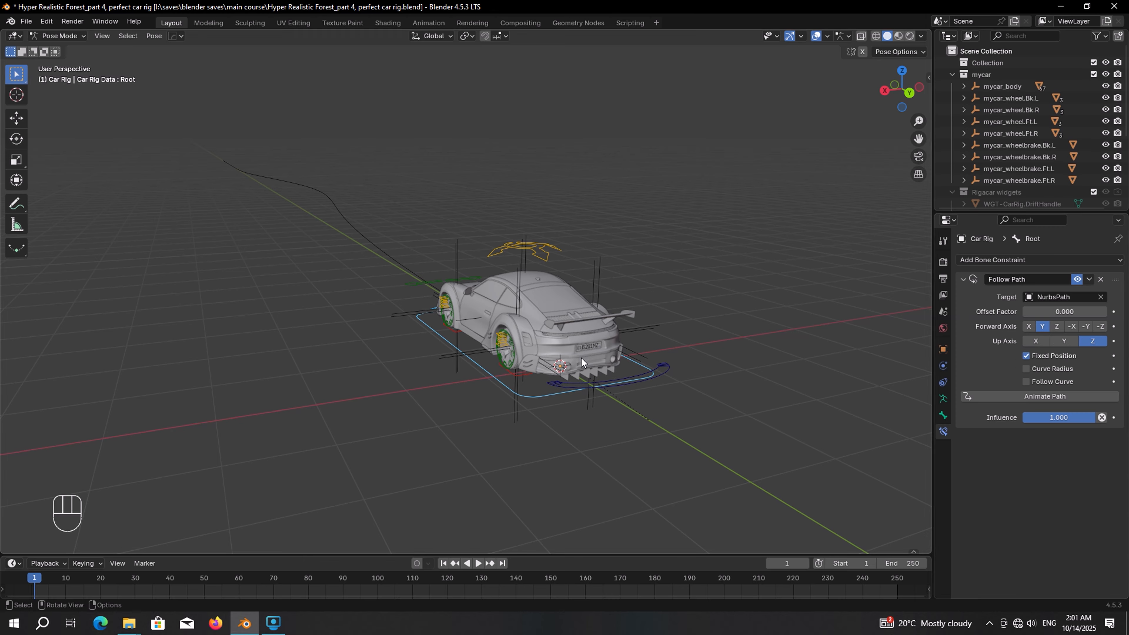
left_click_drag(1064, 311, 1021, 310)
scroll(507, 275, "down", 2)
mouse_move(1041, 311)
left_mouse_down()
mouse_move(1092, 312)
mouse_move(1021, 311)
left_mouse_up()
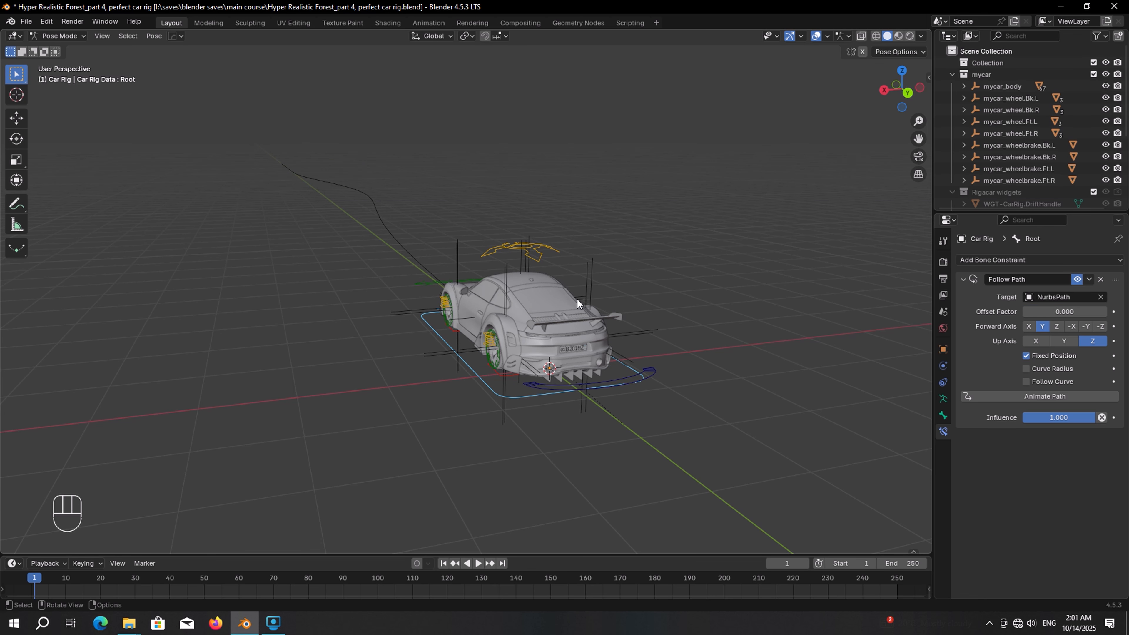
Enable Follow Curve on the Root bone's Follow Path constraint, set its forward axis to -Y, and save the file
left_click(1026, 382)
mouse_move(675, 396)
middle_mouse_down("shift")
mouse_move(673, 370)
mouse_move(671, 384)
middle_mouse_up("shift")
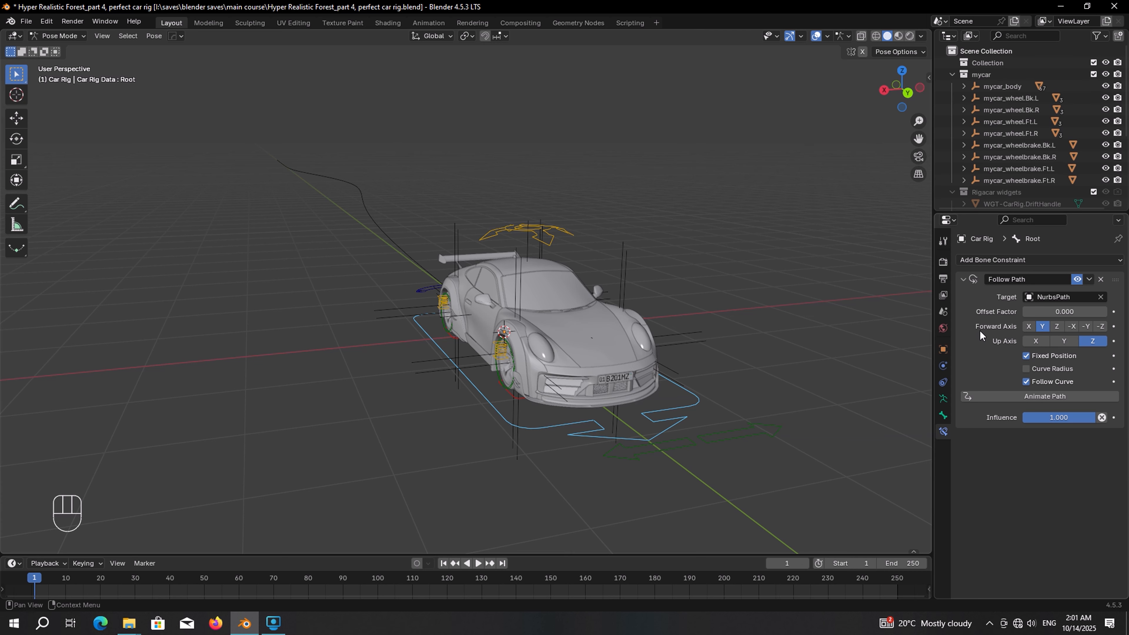
left_click(1086, 329)
middle_click_drag(615, 304, 616, 308)
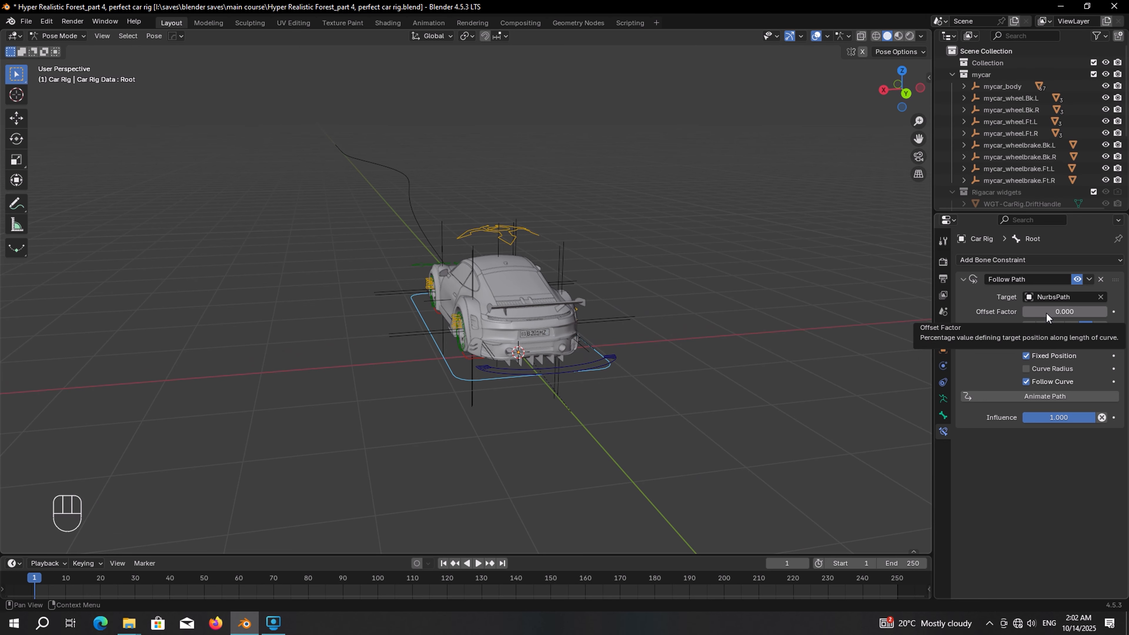
left_click_drag(1045, 312, 1022, 312)
key("ctrl+s")
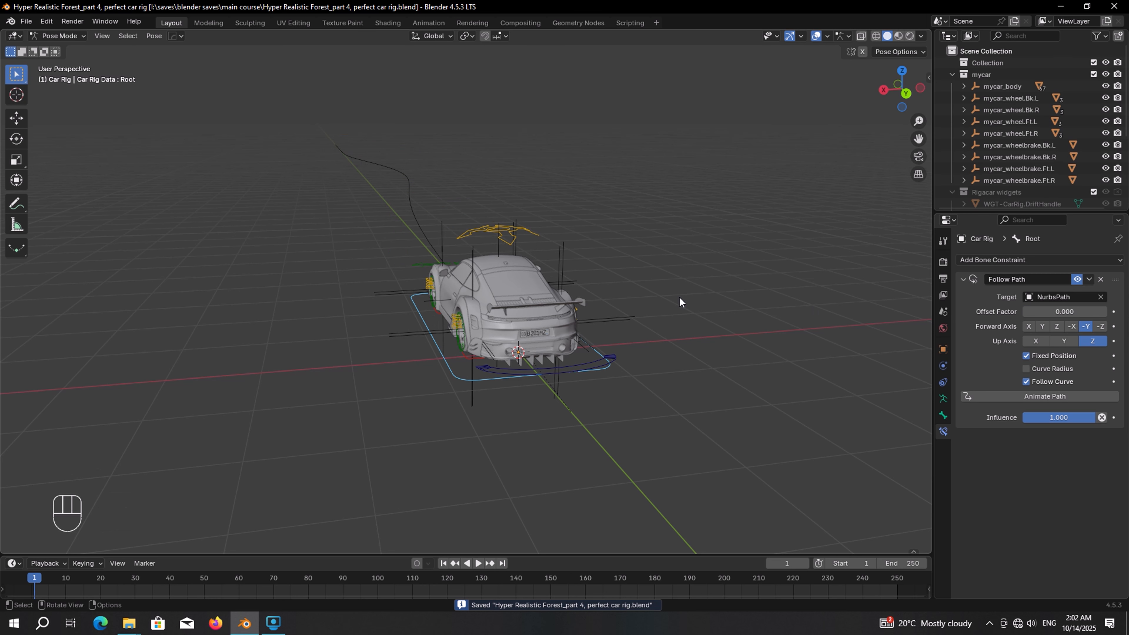
Keyframe the Follow Path constraint's Offset Factor at 0.000 on frame 1 and at 1.000 on frame 150
left_click_drag(347, 556, 355, 514)
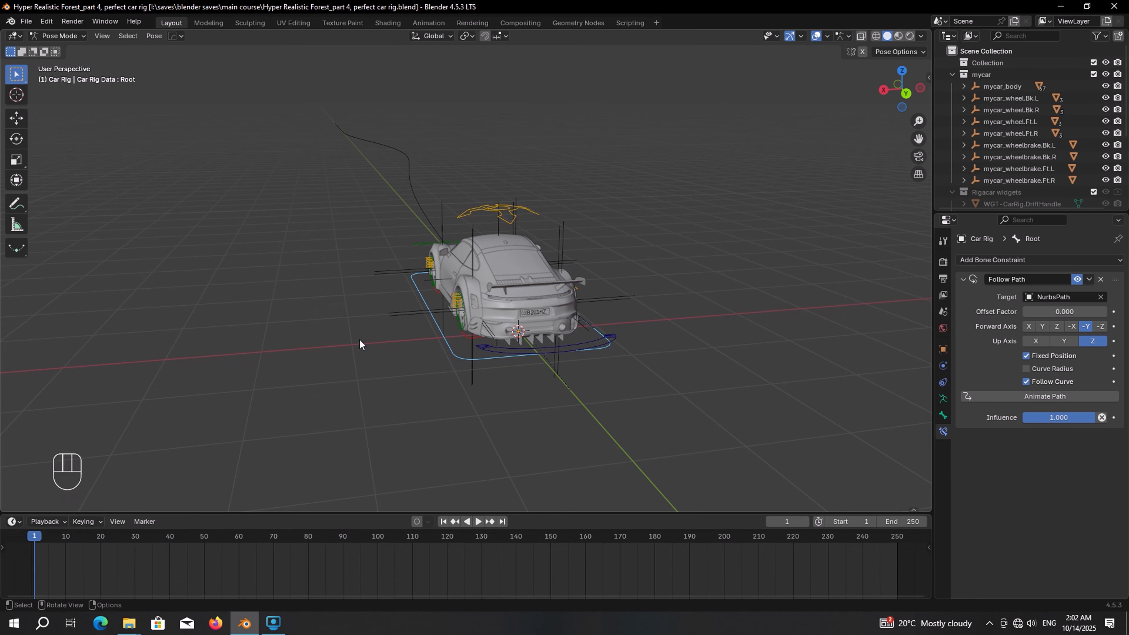
middle_click_drag(359, 339, 428, 273)
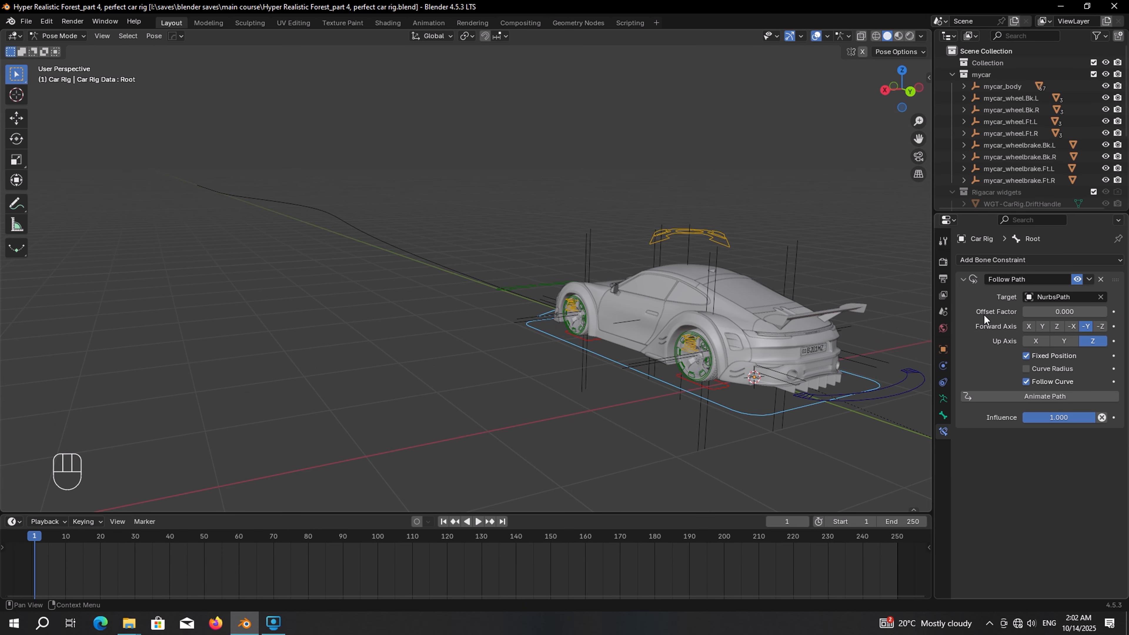
left_click(1113, 311)
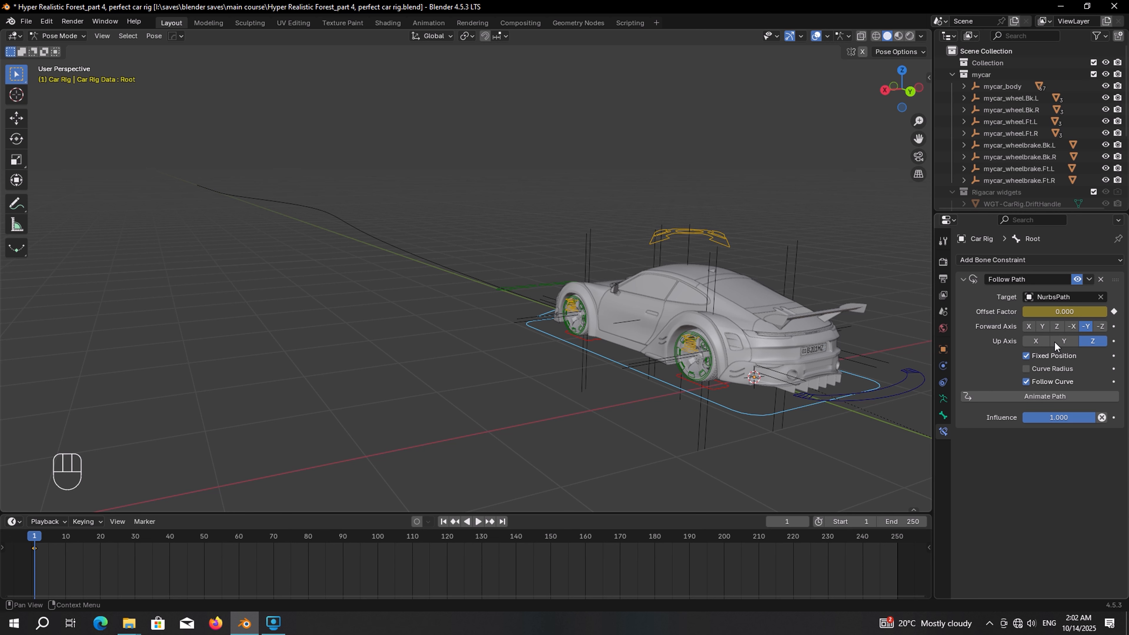
left_click(551, 537)
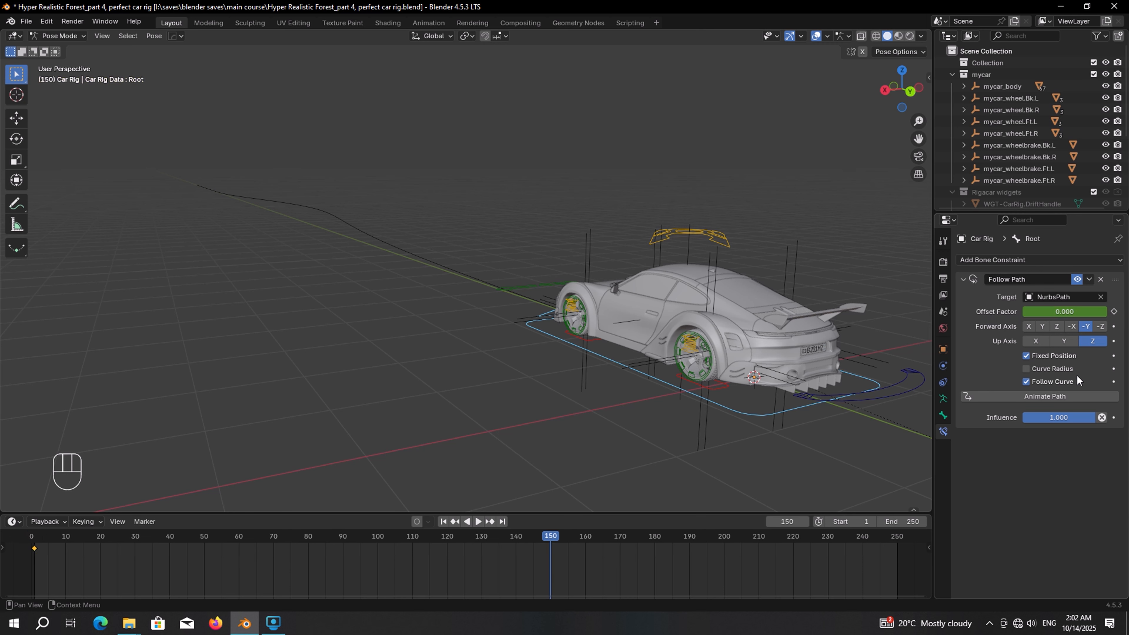
left_click_drag(1044, 313, 1113, 316)
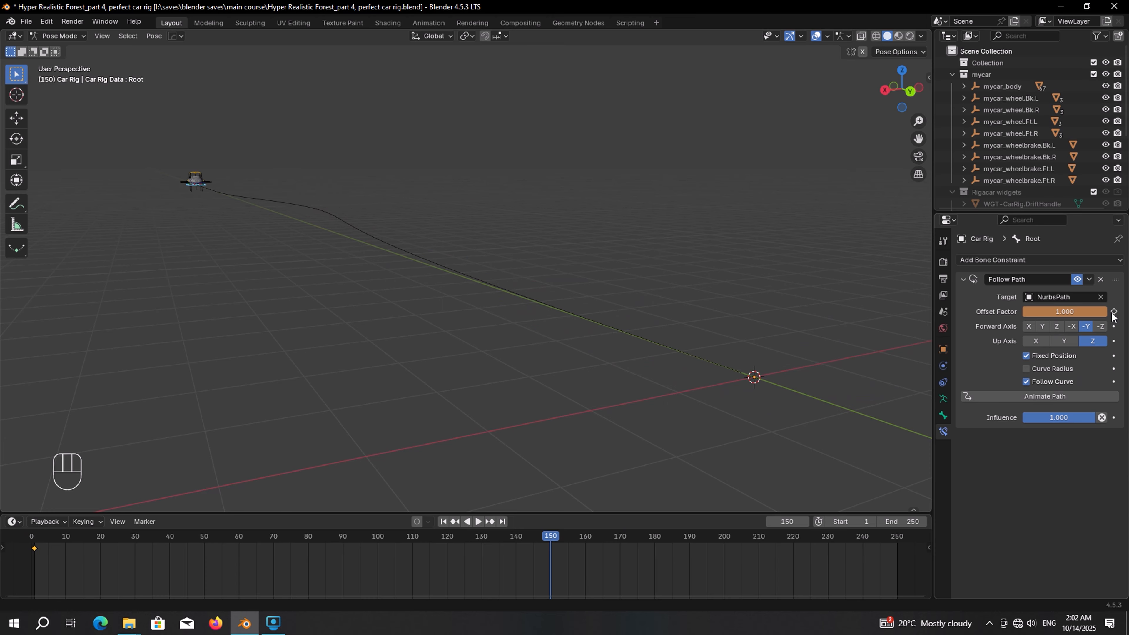
left_click(1114, 311)
middle_click_drag(421, 545, 492, 543)
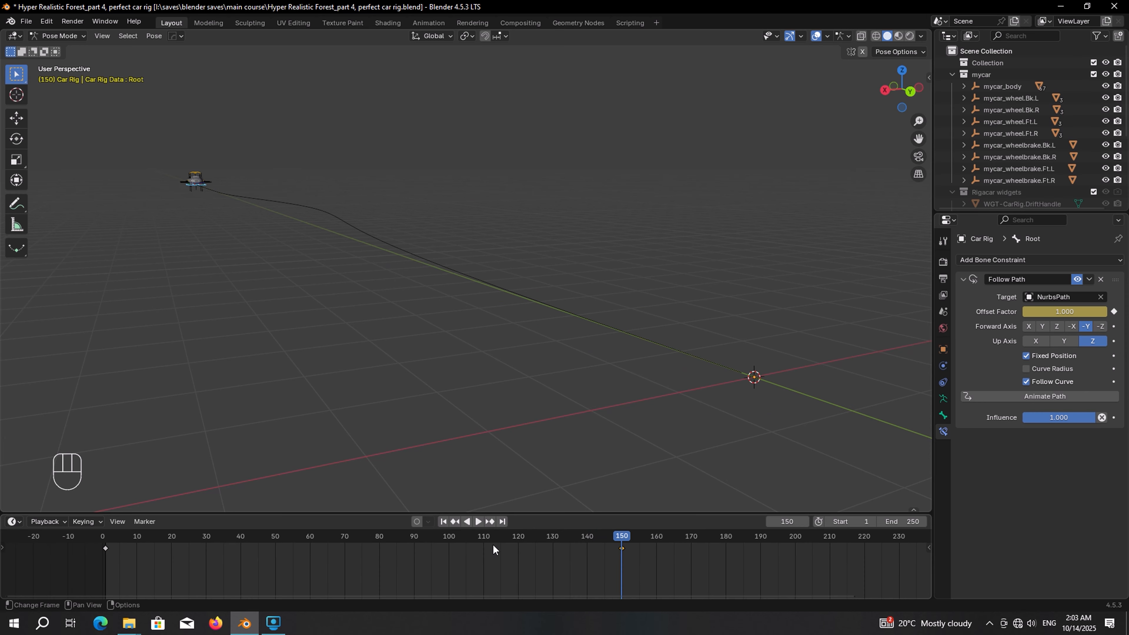
Play the animation from frame 1 to check the car's motion along the path, and return to the first frame
left_click(444, 523)
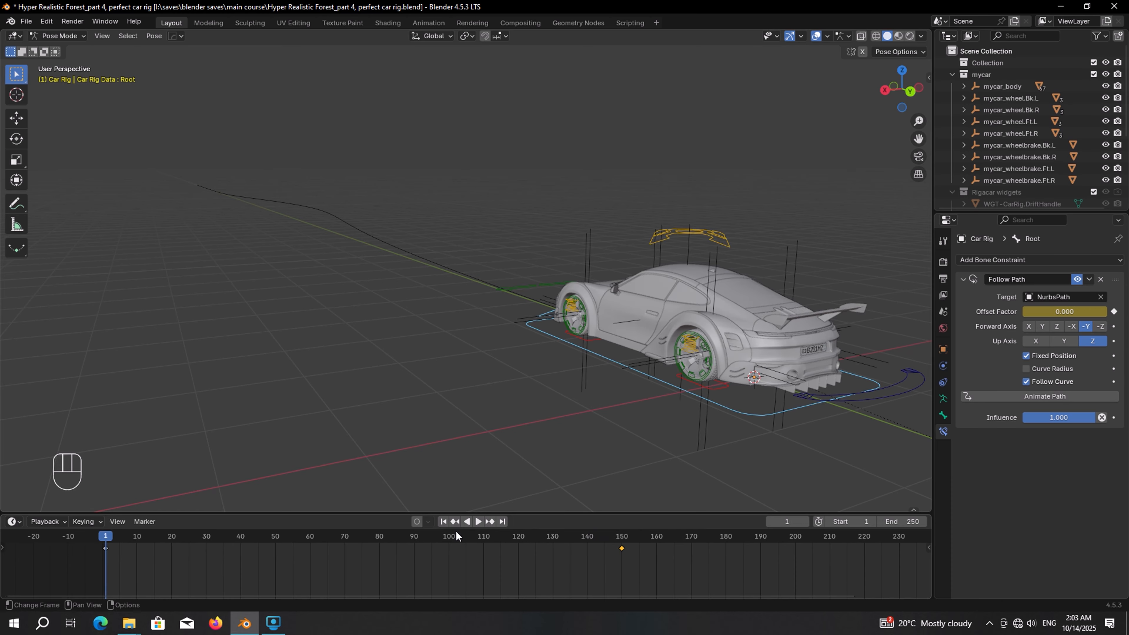
key("space")
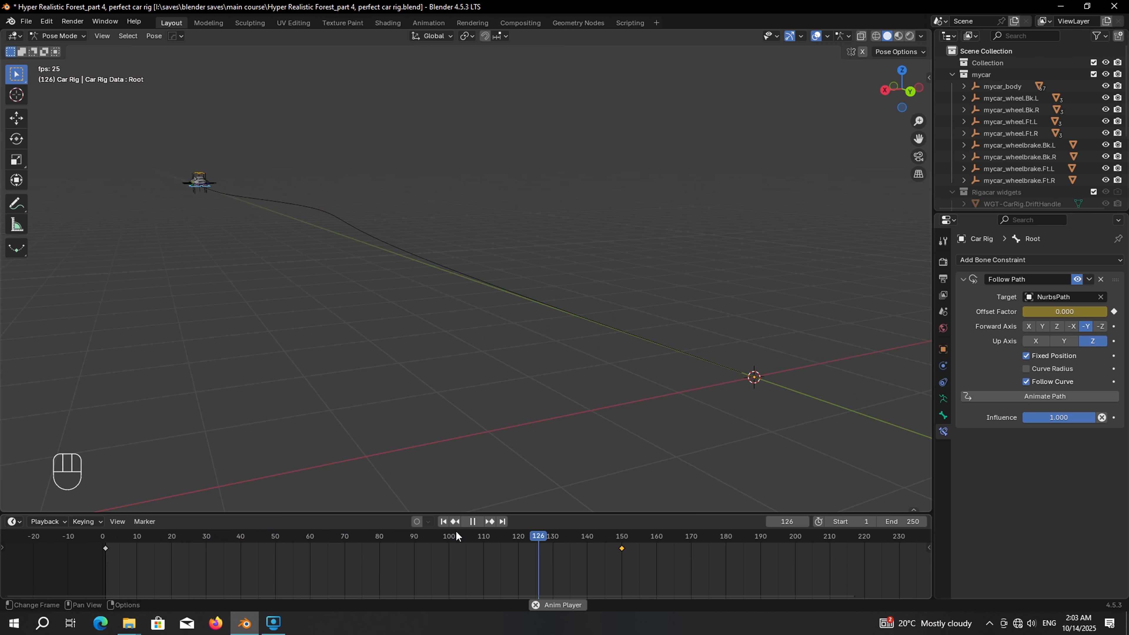
key("space")
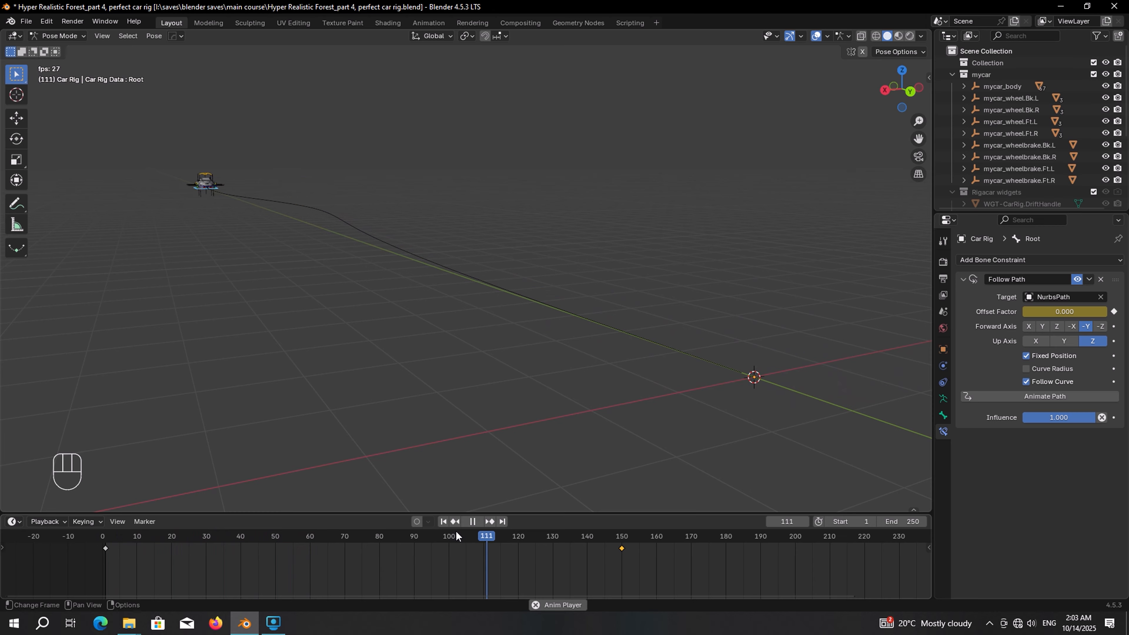
key("space")
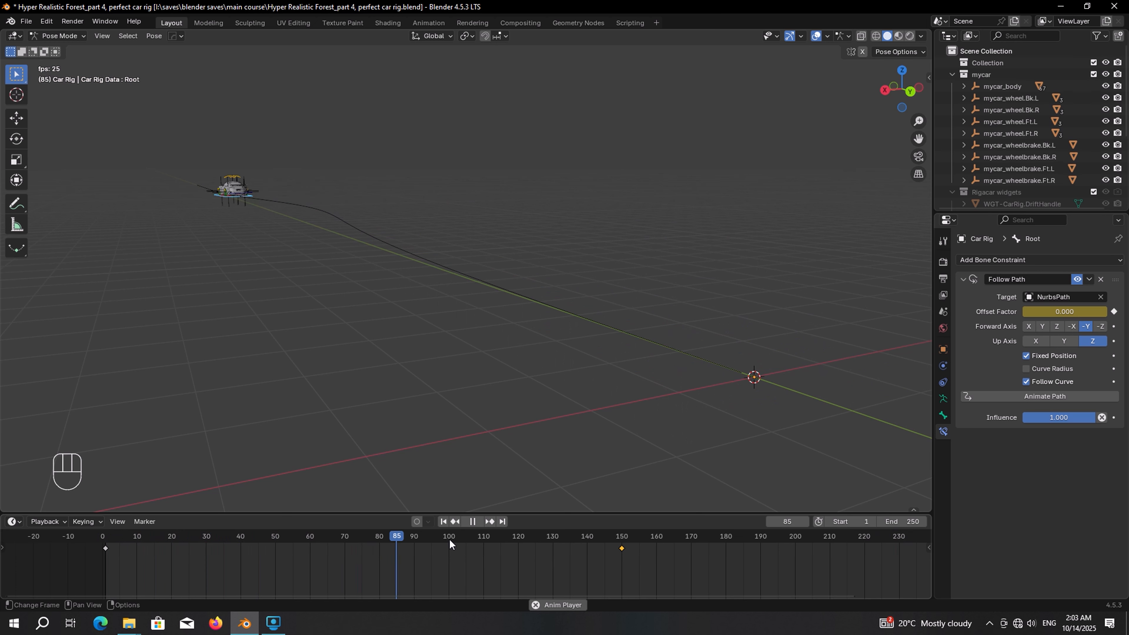
key("space")
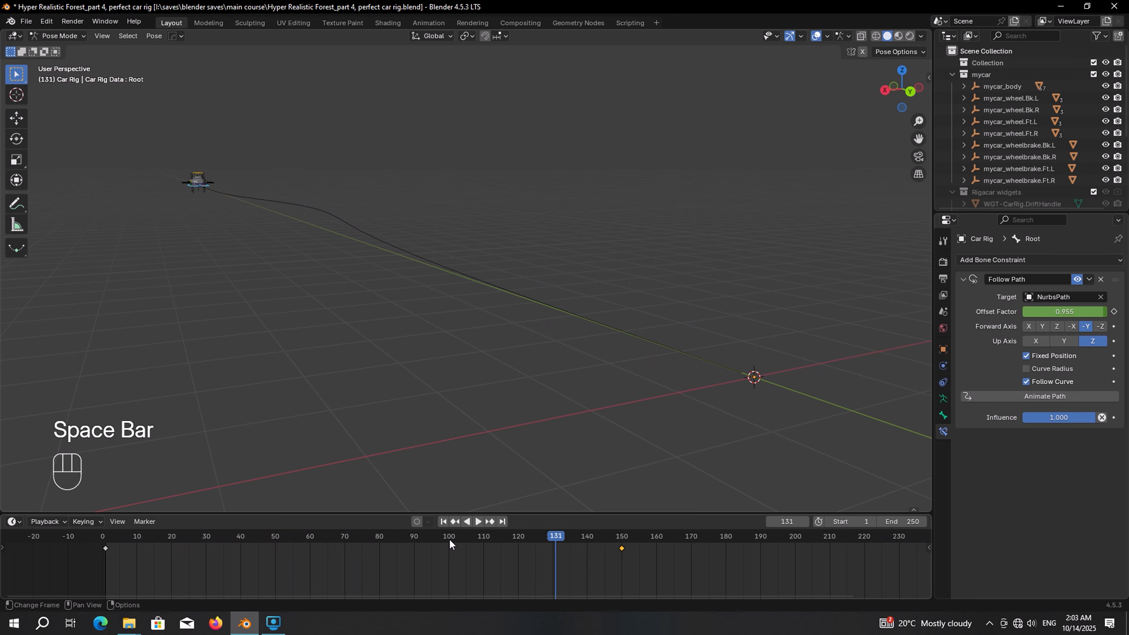
left_click(444, 521)
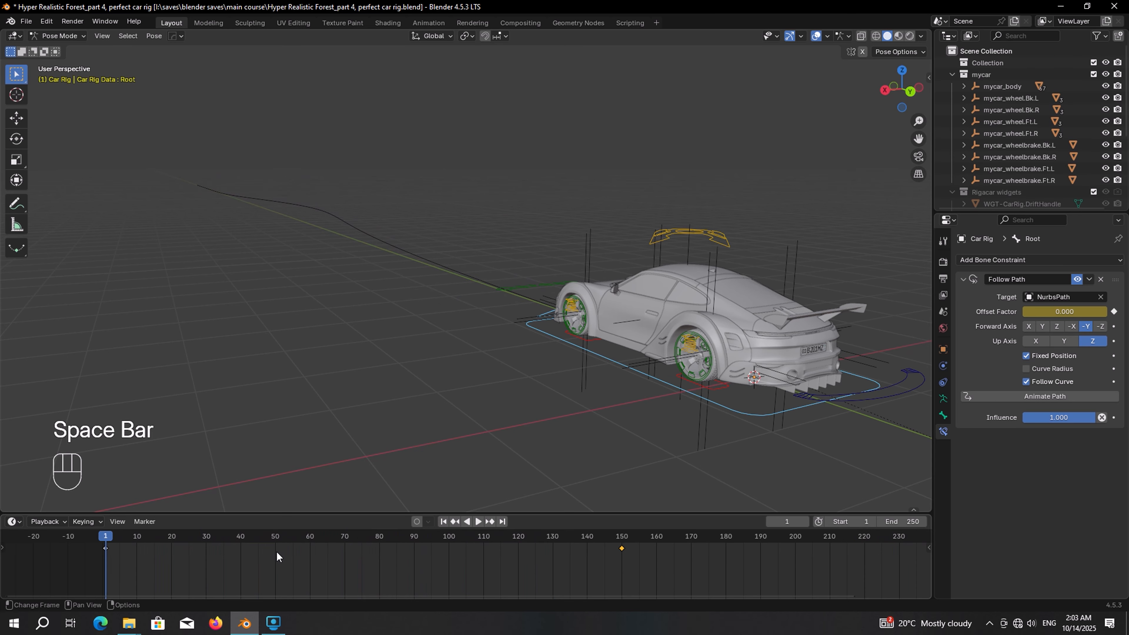
Set the interpolation of all the Offset Factor keyframes to Linear
key("a")
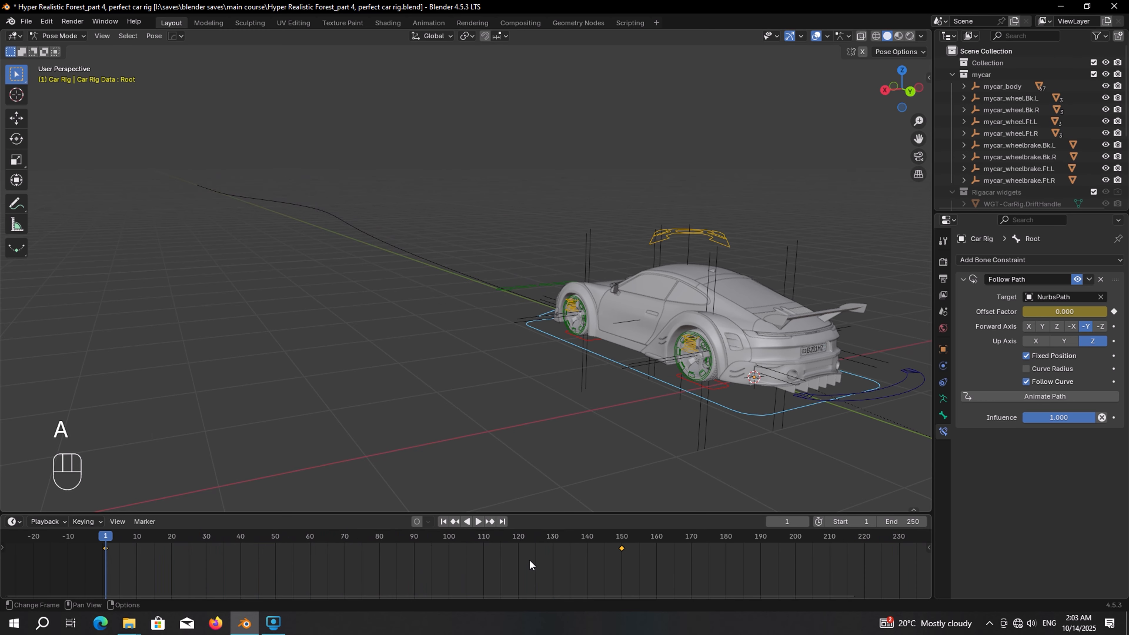
key("t")
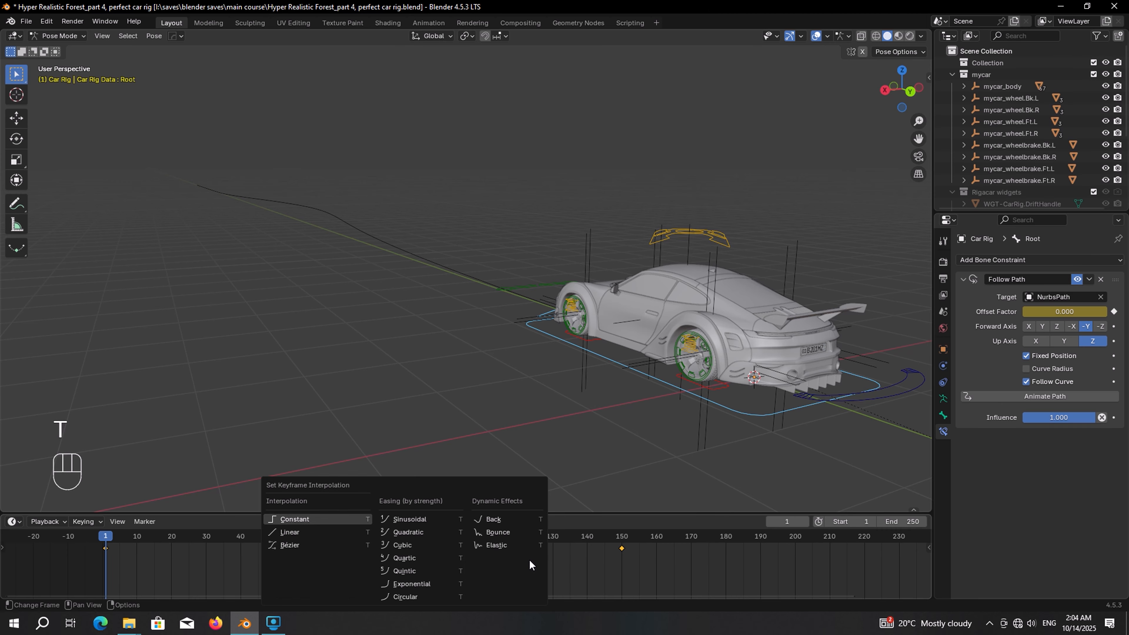
left_click(306, 536)
Play the animation to check the car's speed with linear interpolation, and return to frame 1
key("space")
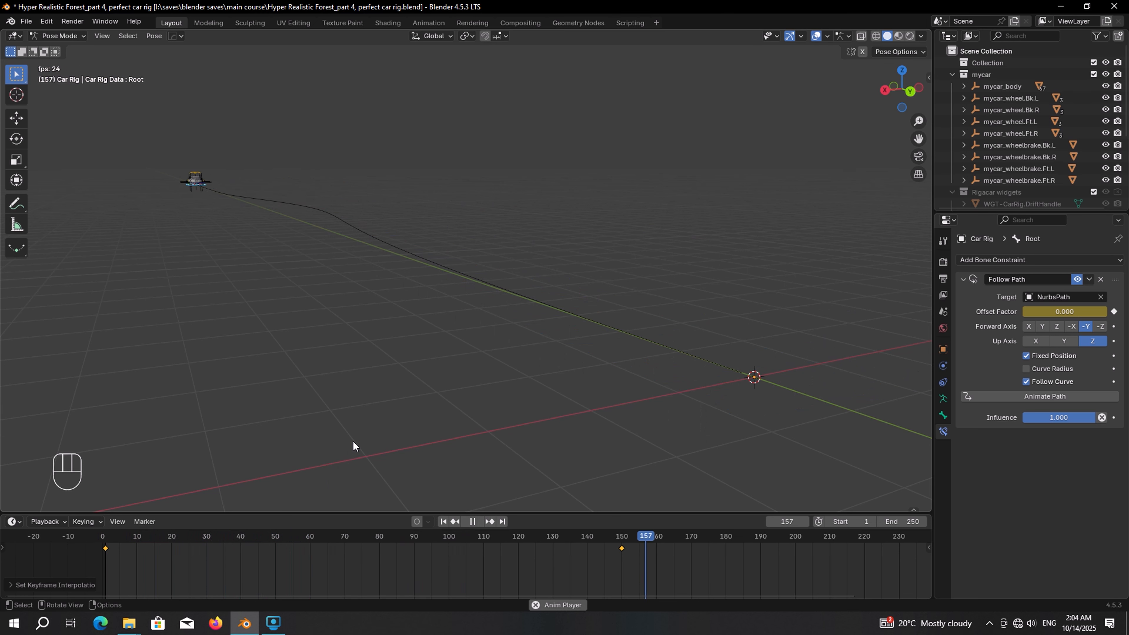
key("space")
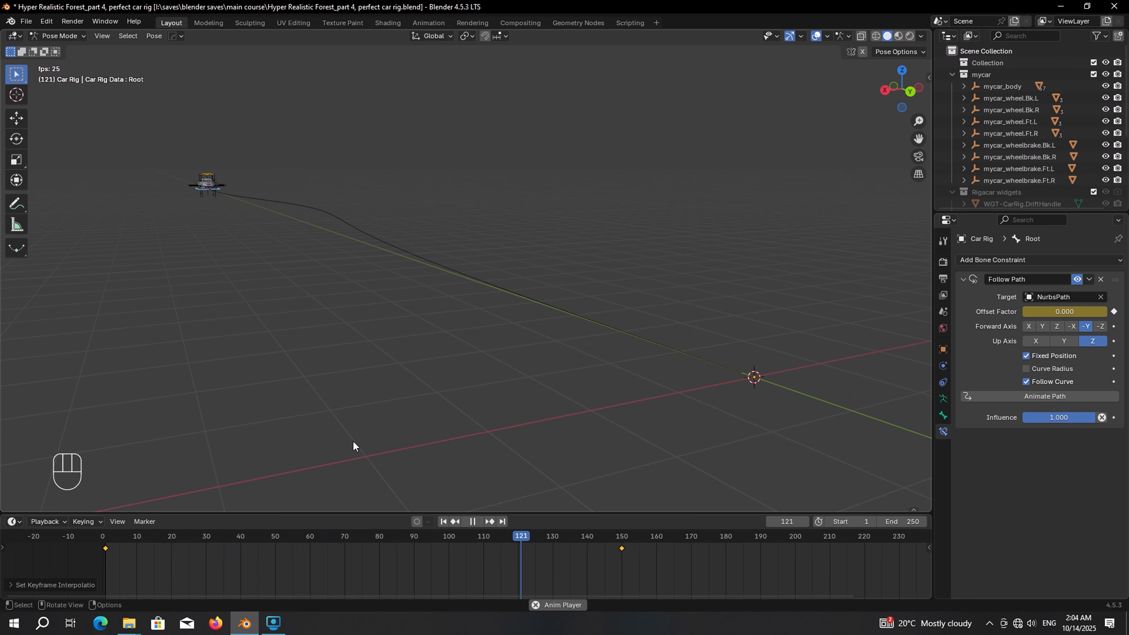
key("Escape")
key("space")
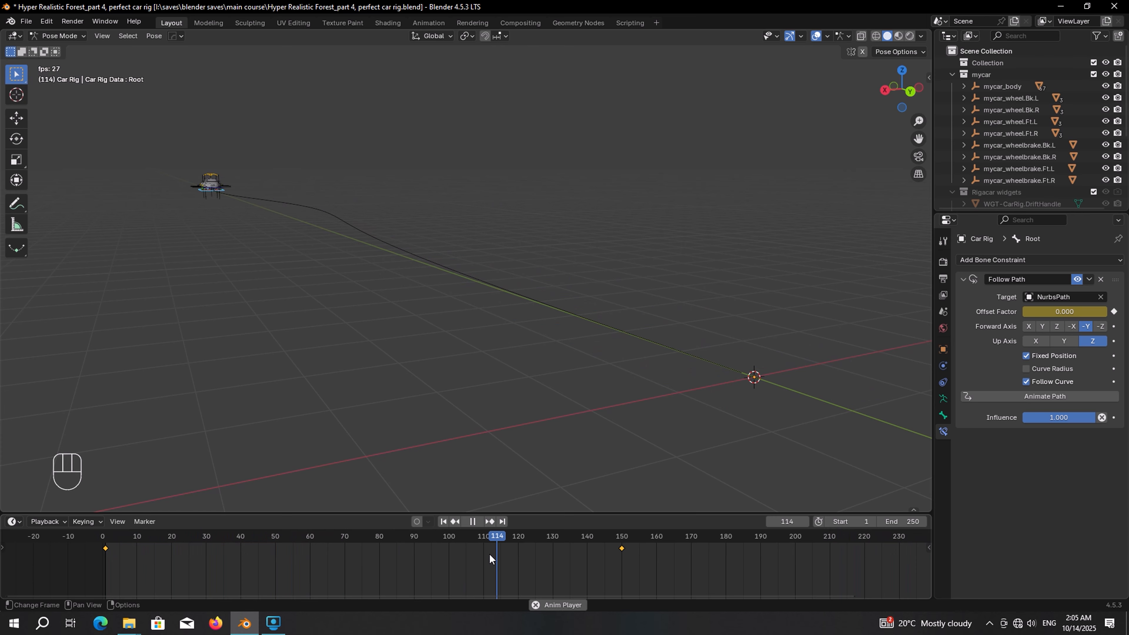
key("Escape")
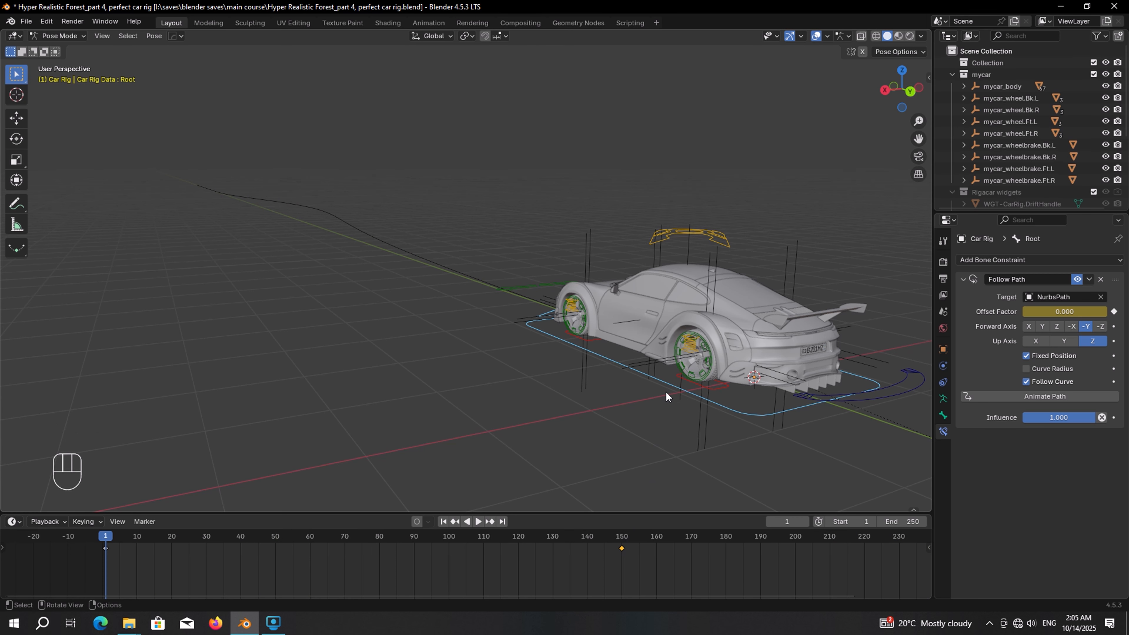
Move the end keyframe of the Offset Factor from frame 150 to frame 250
left_click(623, 553)
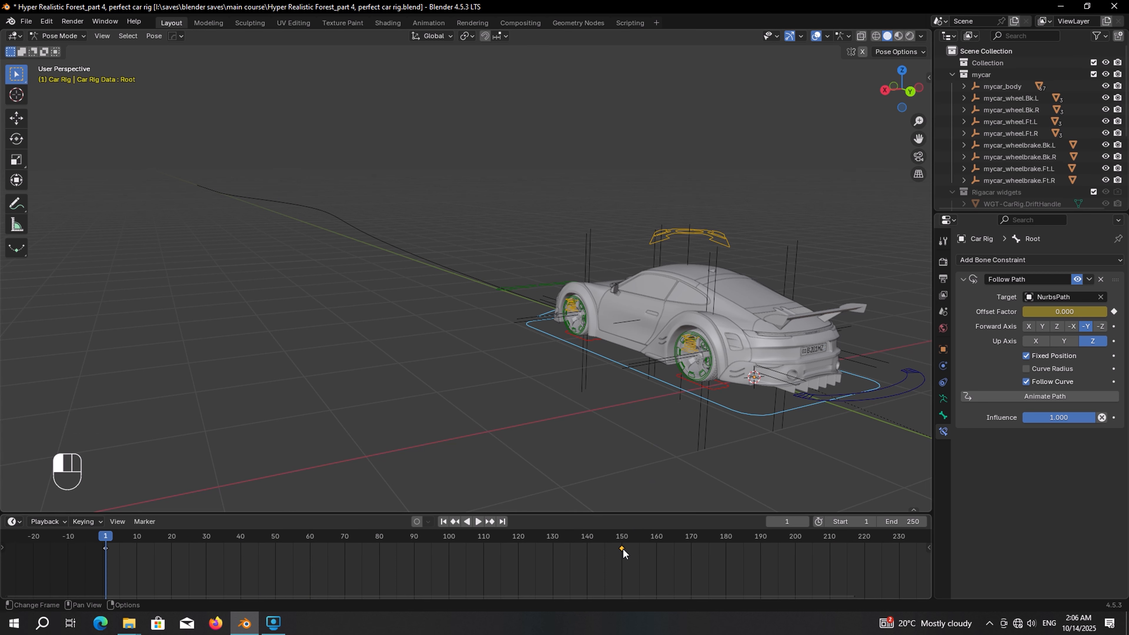
scroll(623, 552, "down", 3)
key("g")
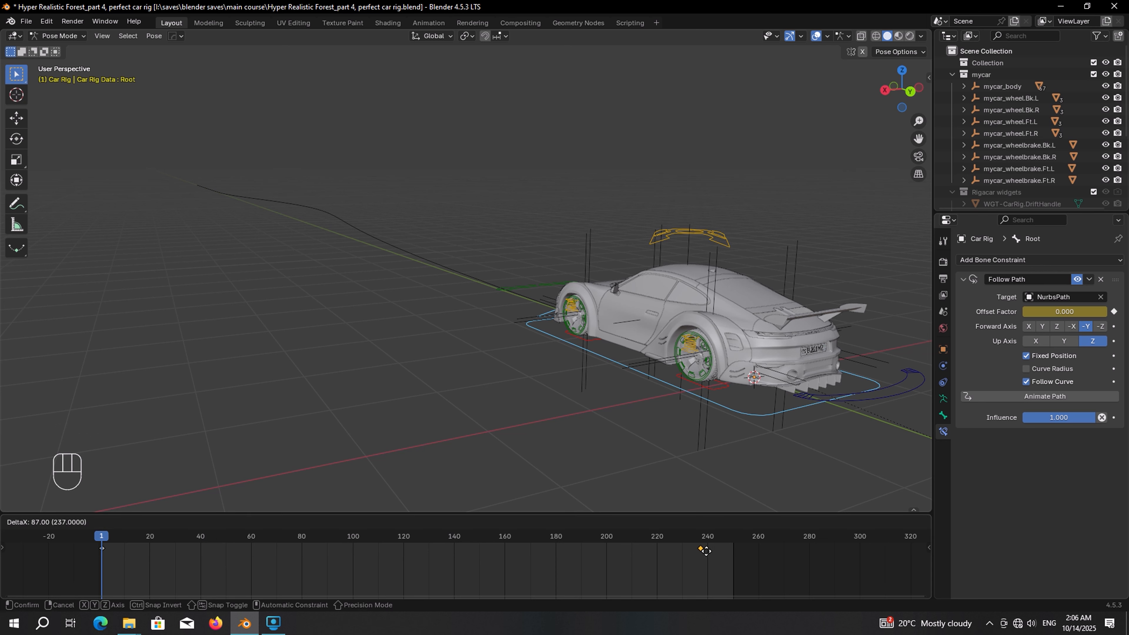
left_click(734, 551)
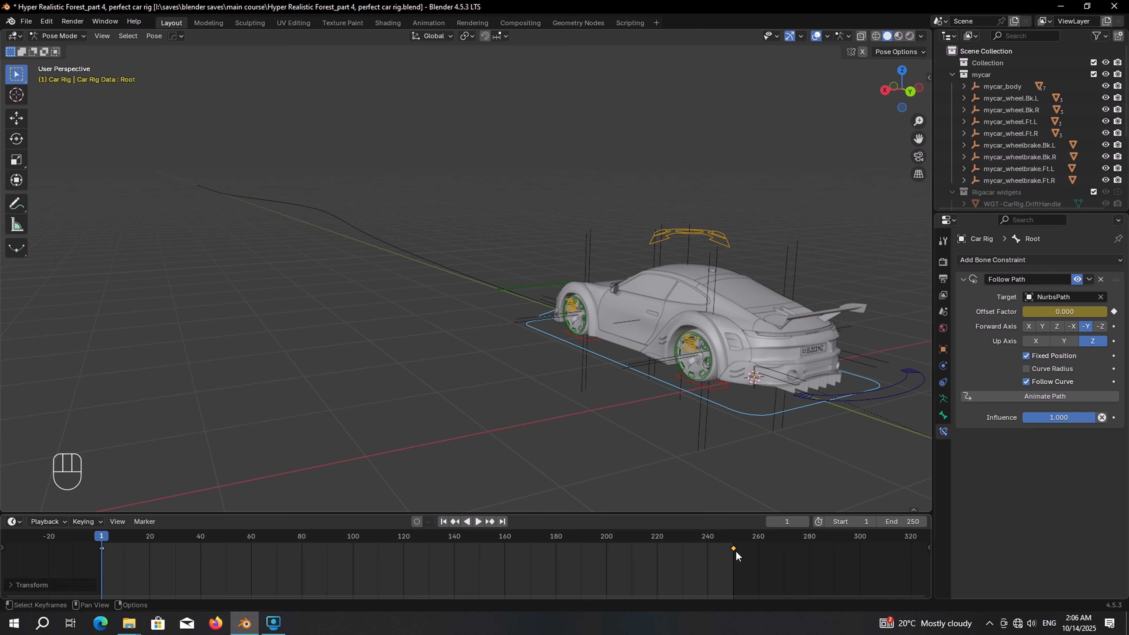
Play back the slower car animation and return to the first frame
key("space")
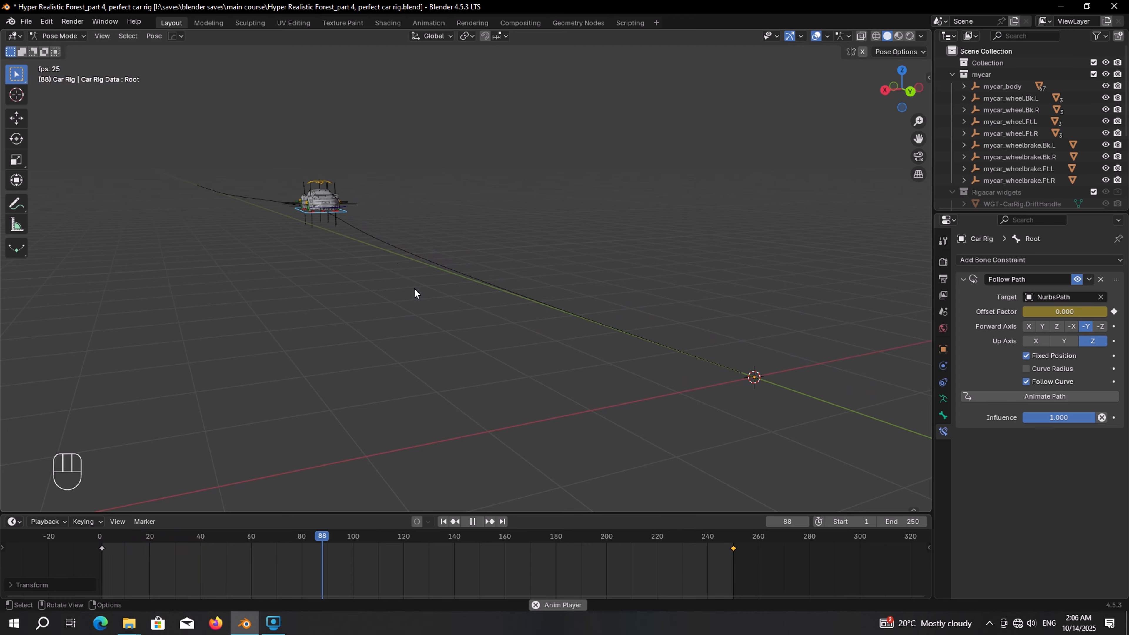
key("space")
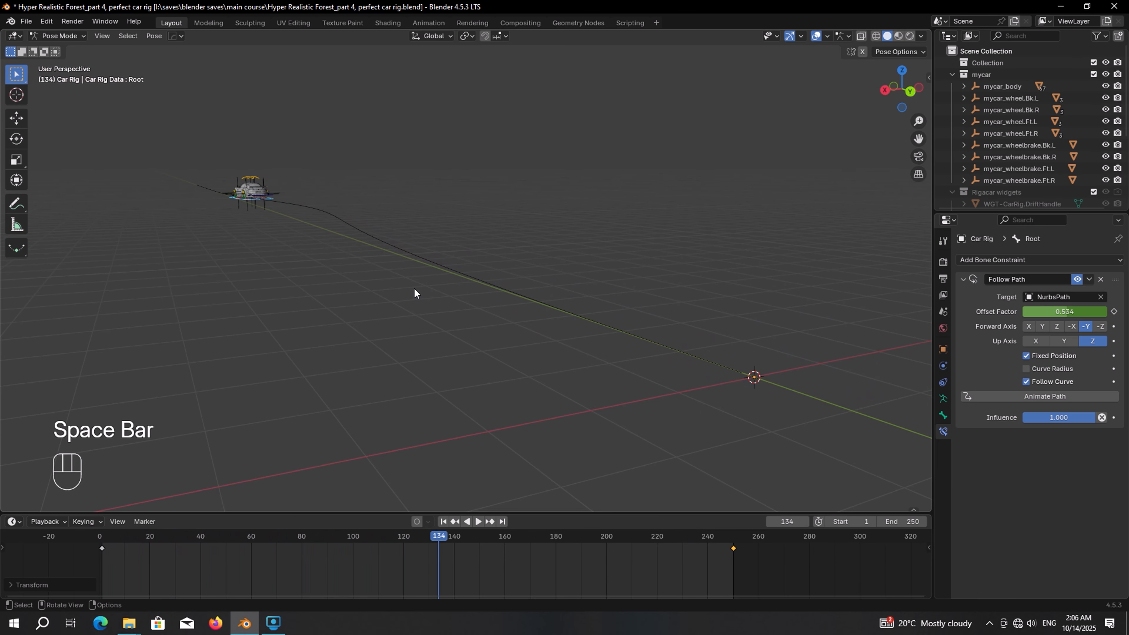
left_click(444, 522)
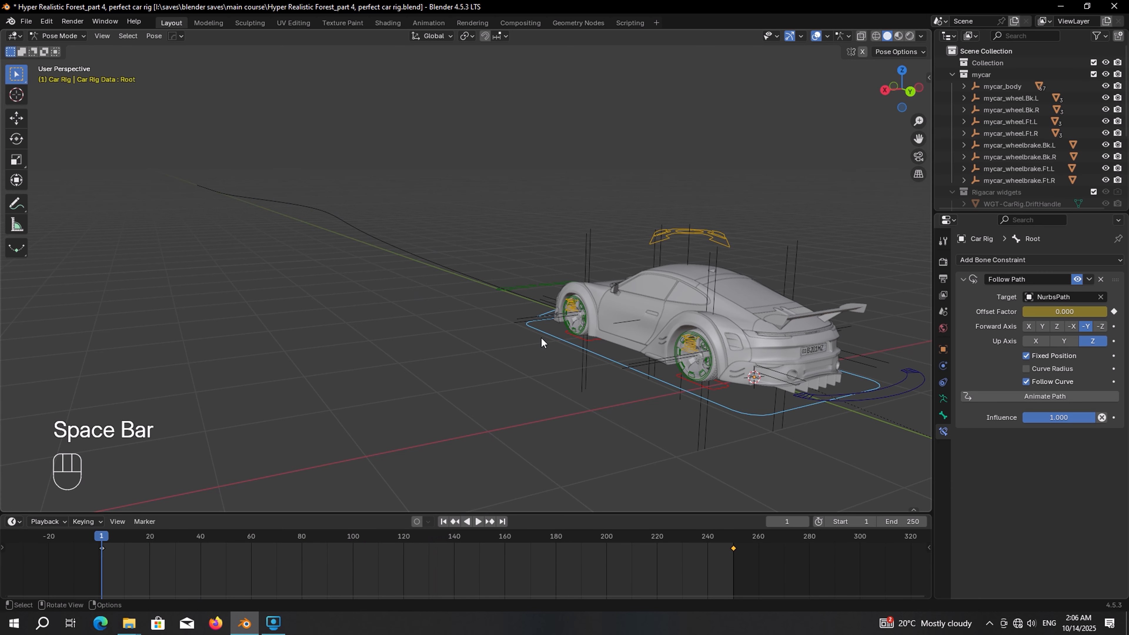
Switch the car rig to Object Mode and add a mesh plane at the world origin
key("ctrl+Tab")
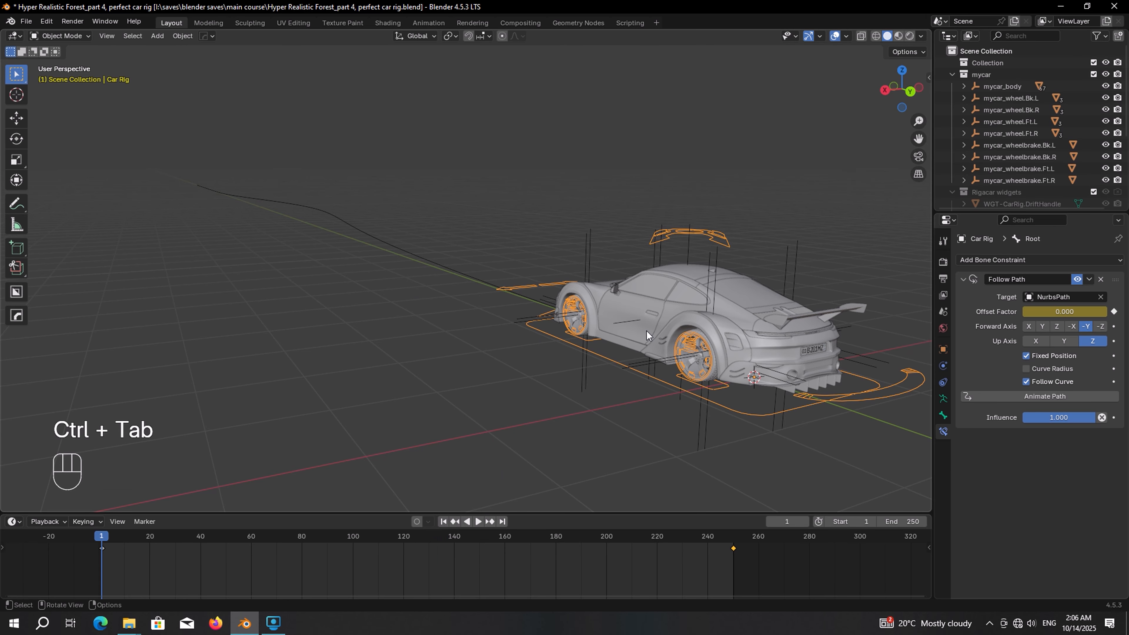
middle_click_drag(646, 331, 626, 308, "shift")
key("shift+a")
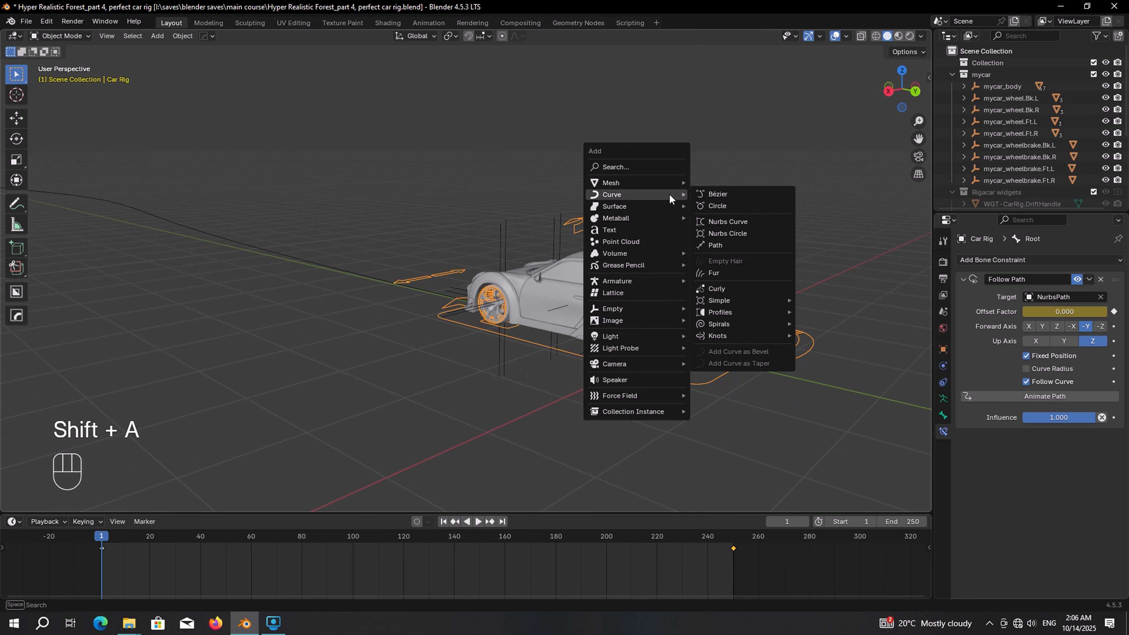
mouse_move(642, 182)
left_click(719, 184)
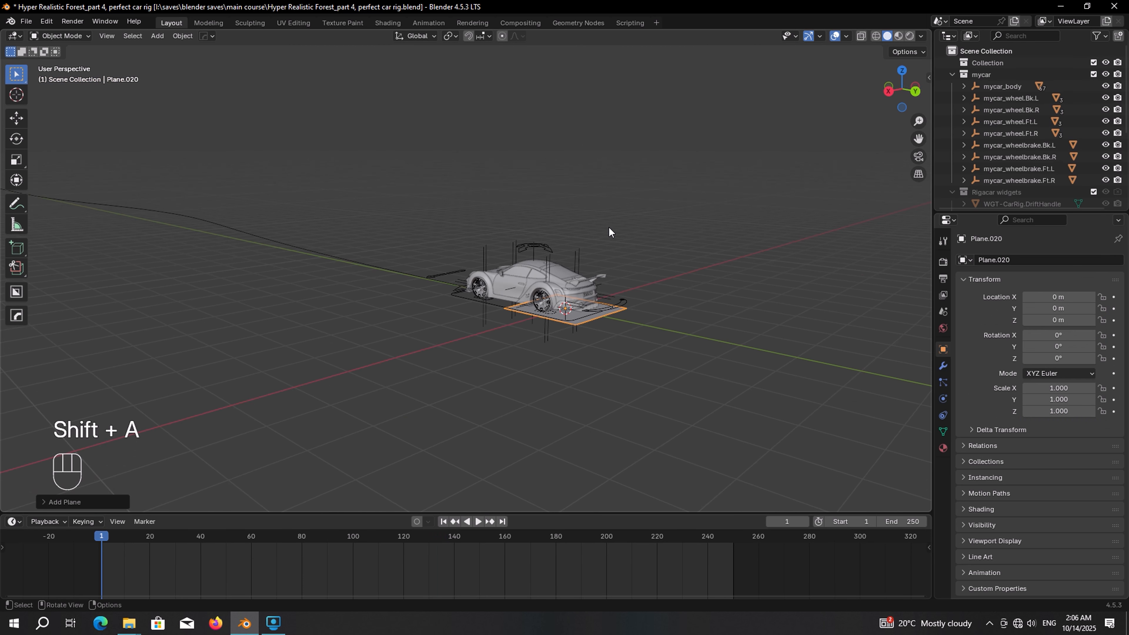
Stretch the new plane along the Y axis to a scale of about 32.46
middle_click_drag(608, 226, 568, 259)
scroll(568, 260, "down", 3)
key("s")
key("y")
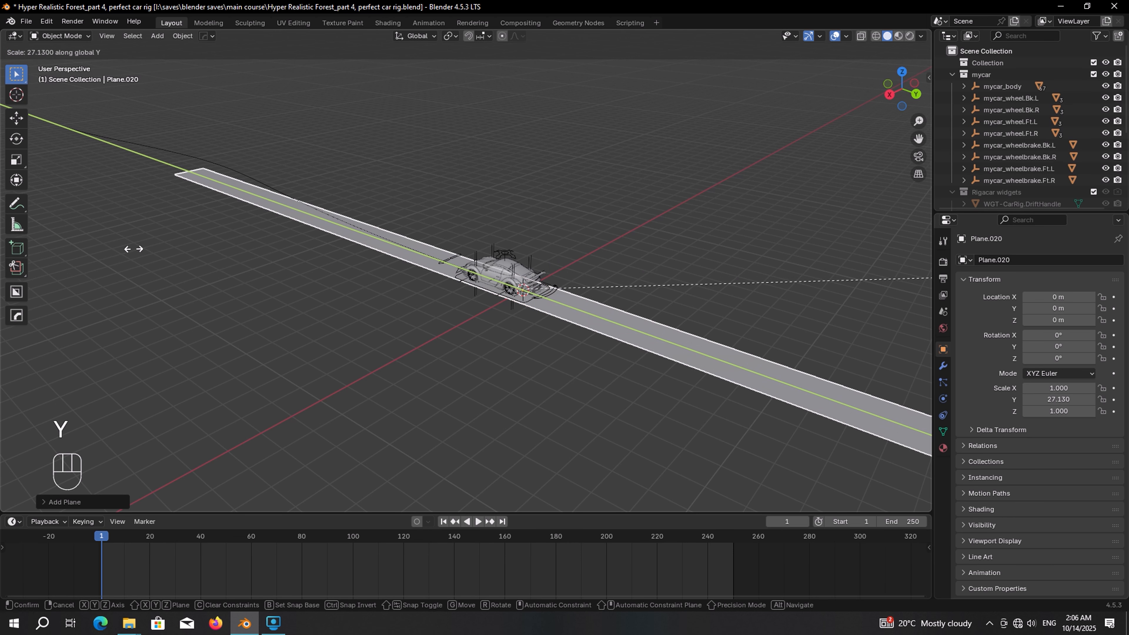
left_click(421, 214)
Move the plane along the Y axis to about -30.07 m so it lies beneath the car's path
key("g")
middle_click_drag(618, 288, 573, 270)
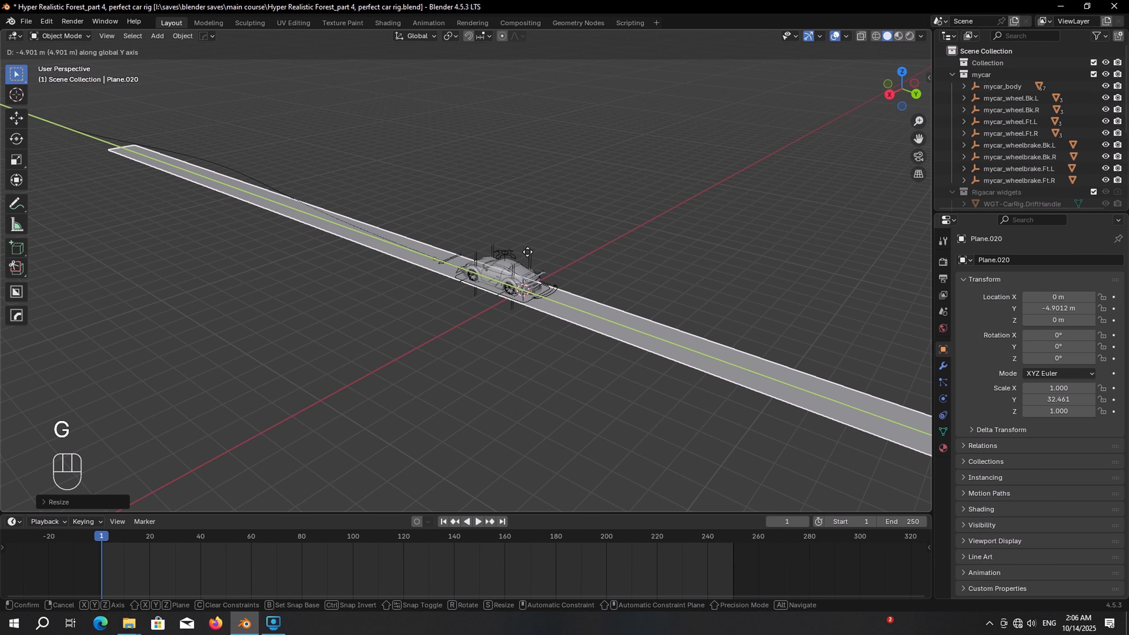
left_click(252, 177)
middle_click_drag(252, 177, 495, 201)
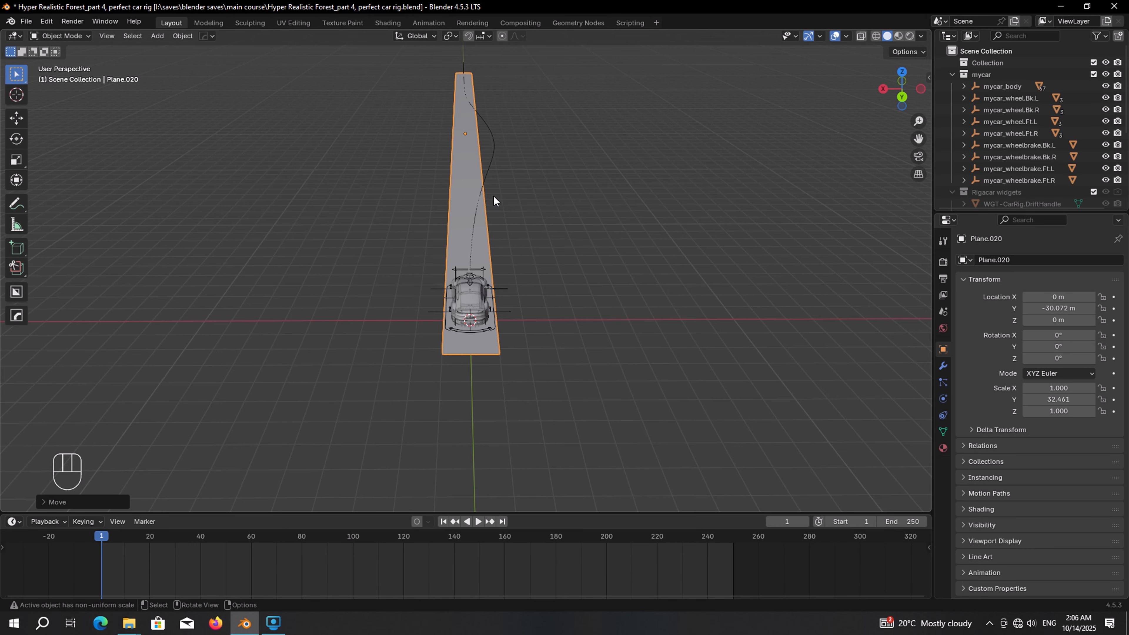
Widen the ground plane along the X axis to a scale of about 8.43
key("s")
key("x")
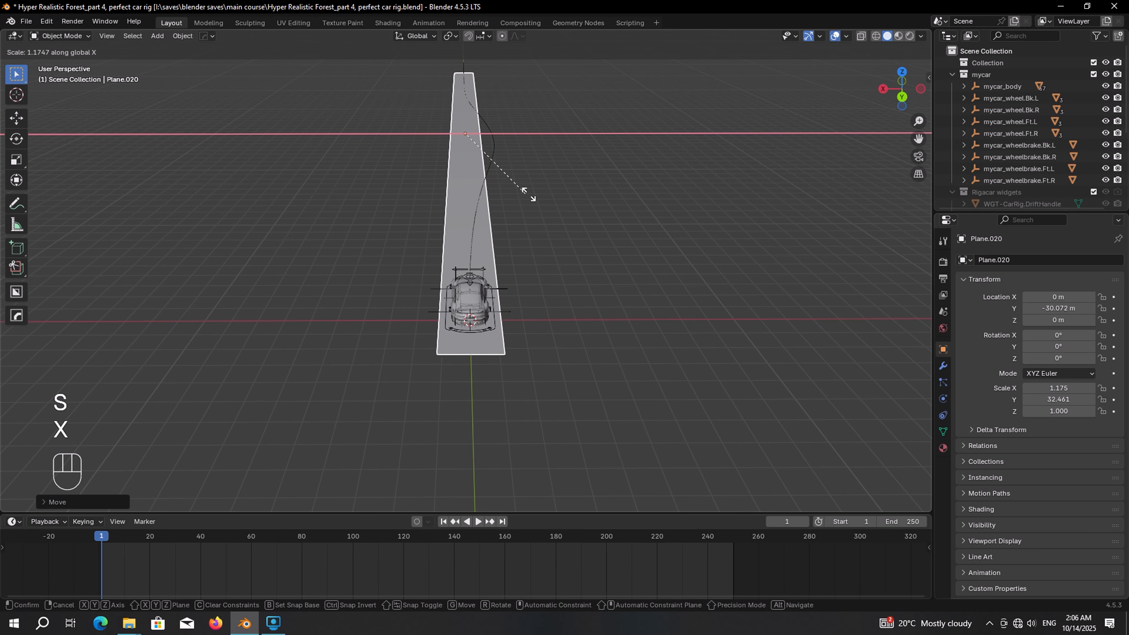
left_click(151, 159)
middle_click_drag(151, 159, 398, 193)
scroll(405, 203, "up", 1)
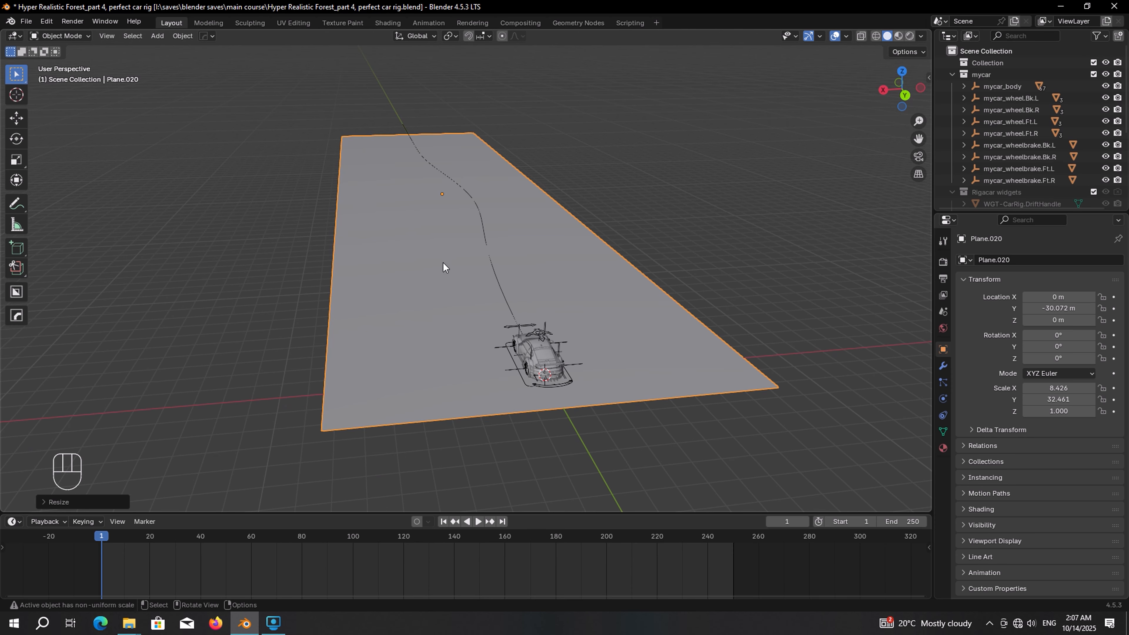
Lengthen the ground plane along Y to a scale of about 48.6 and shift it along Y to about -35.3 m
middle_click_drag(436, 304, 302, 243)
scroll(441, 267, "down", 2)
key("s")
key("y")
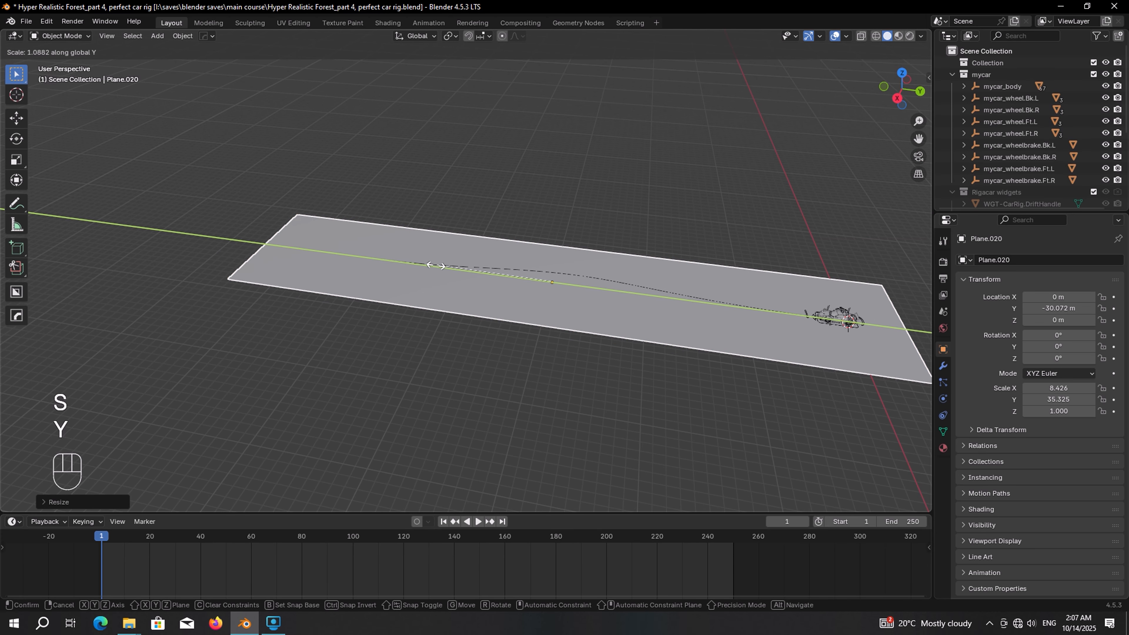
left_click(396, 262)
key("g")
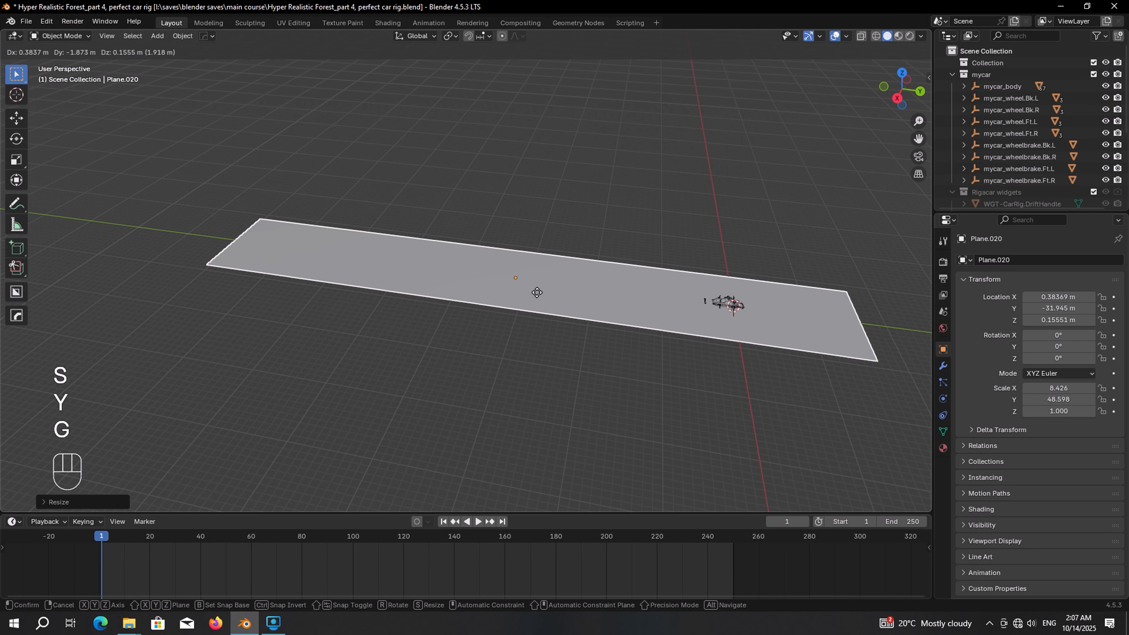
middle_click(533, 291)
middle_click(521, 287)
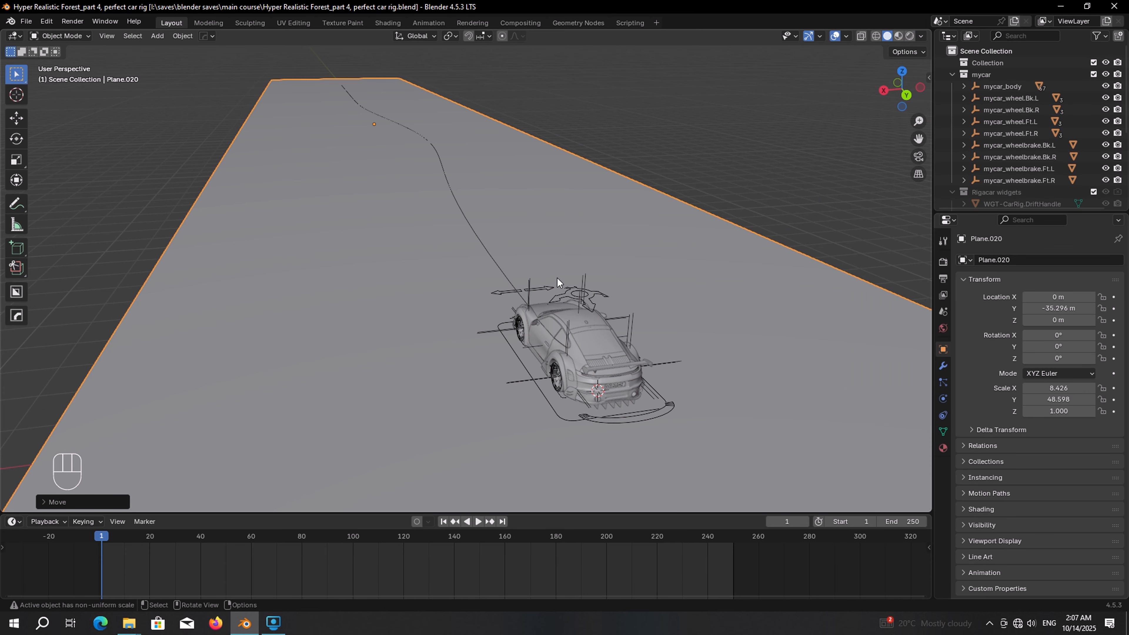
Set the solid viewport's object colour to Random to distinguish the car parts from the ground
left_click(920, 37)
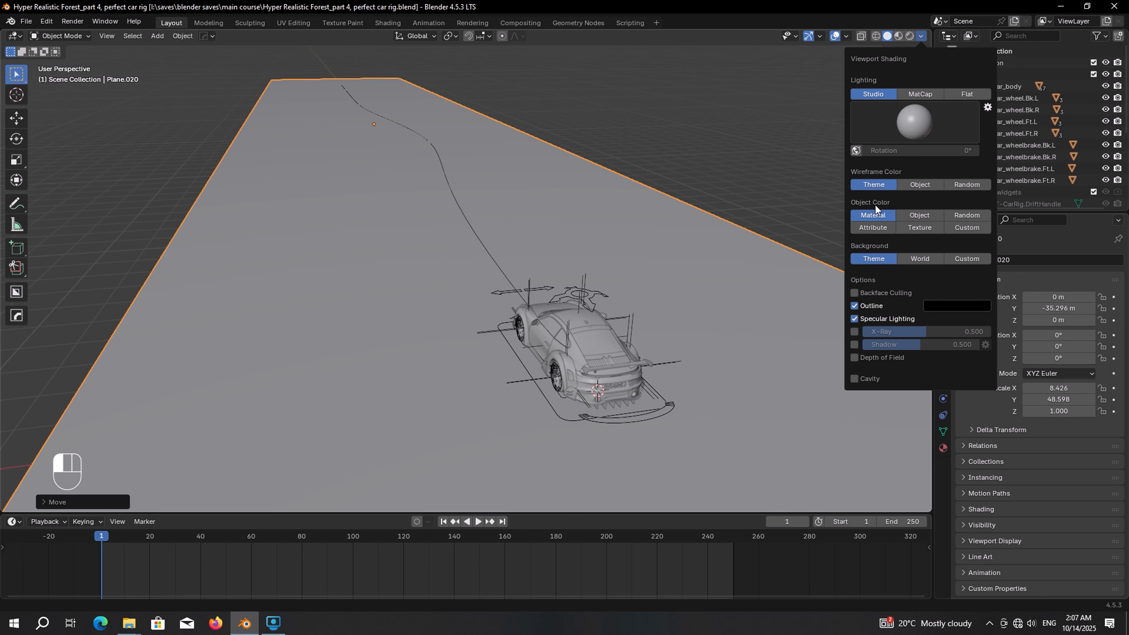
left_click(967, 215)
scroll(575, 240, "up", 3)
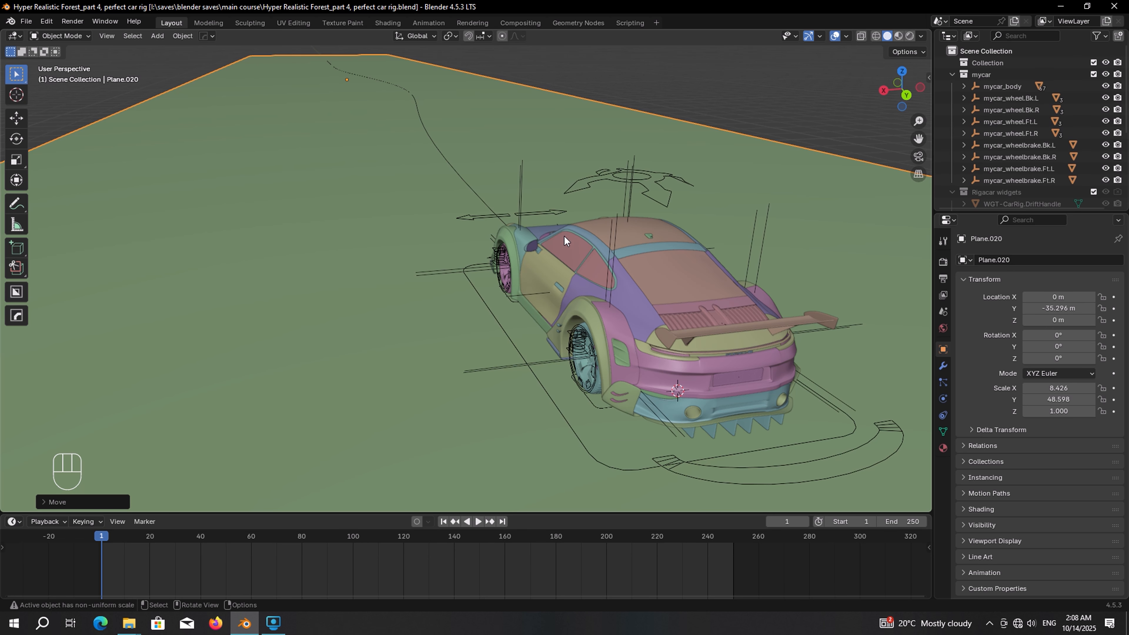
Subdivide the entire ground plane mesh in Edit Mode with 100 cuts
scroll(367, 210, "down", 4)
key("Tab")
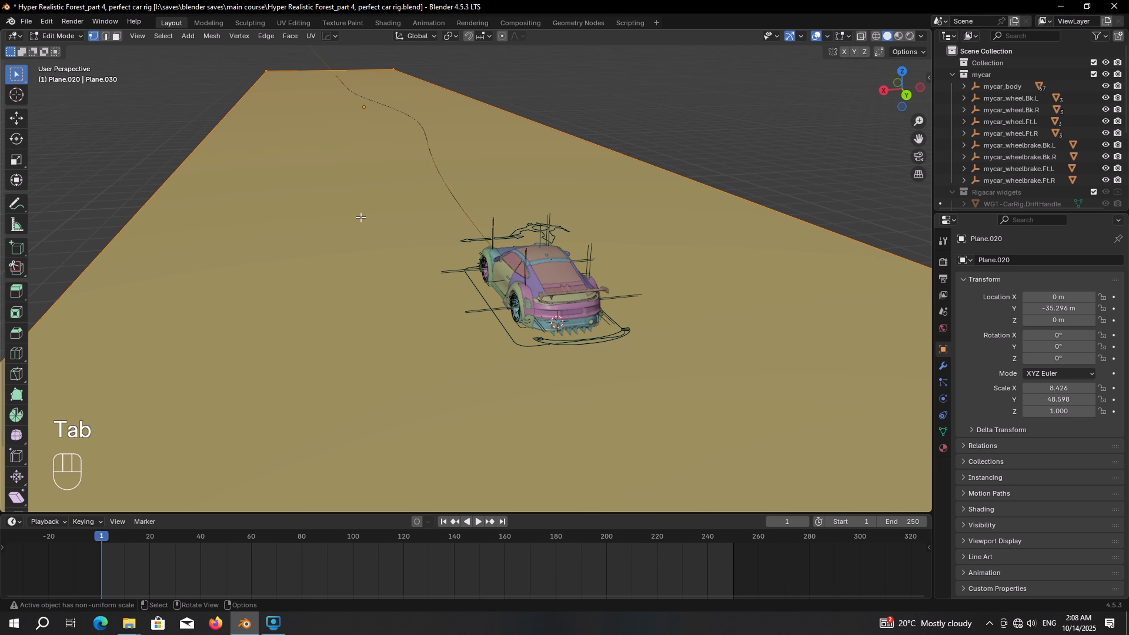
scroll(362, 216, "down", 4)
key("a")
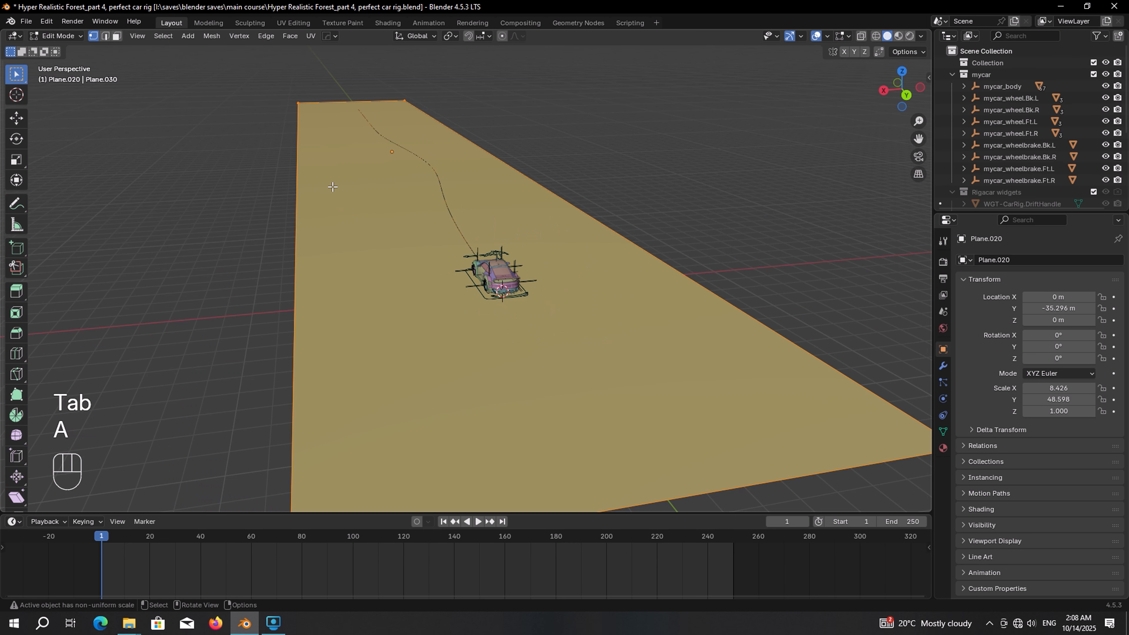
right_click(279, 152)
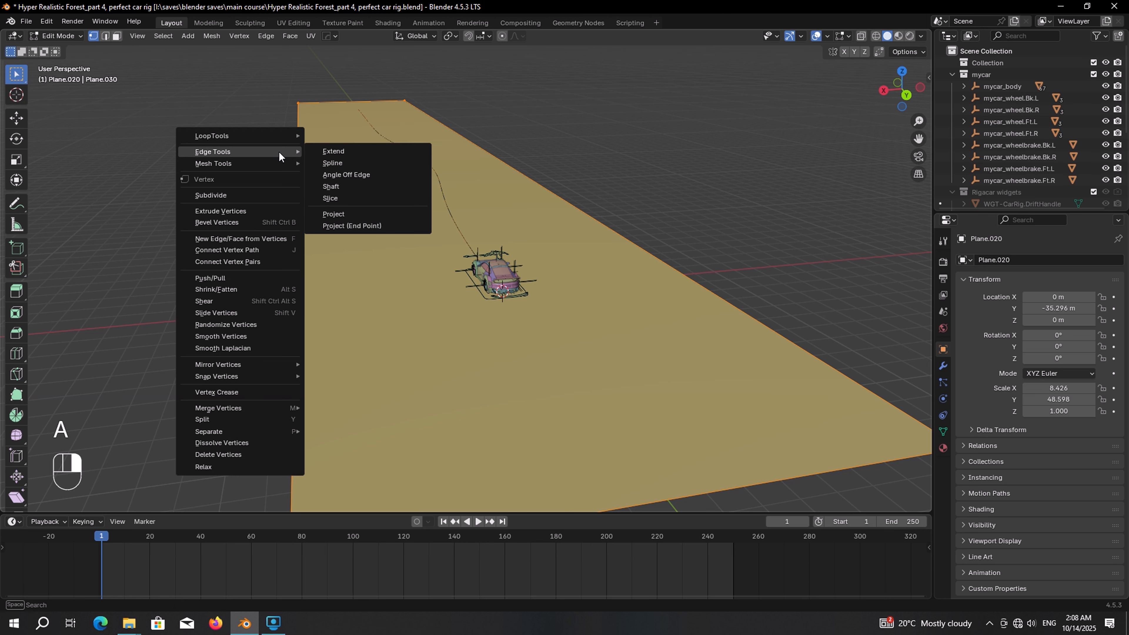
left_click(223, 195)
left_click(52, 501)
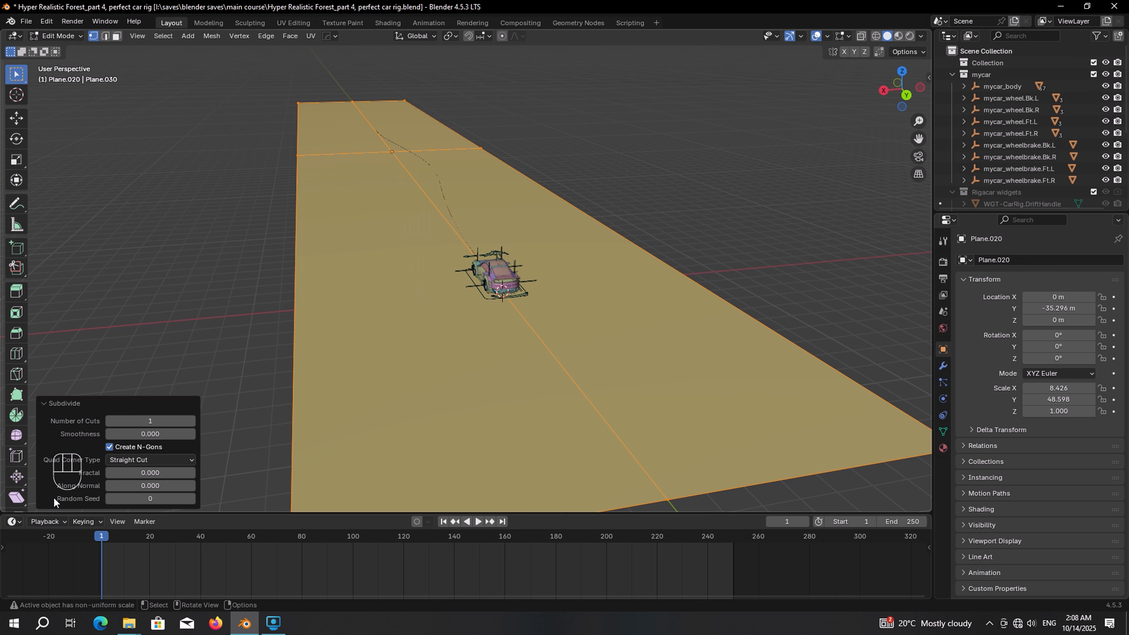
left_click(149, 421)
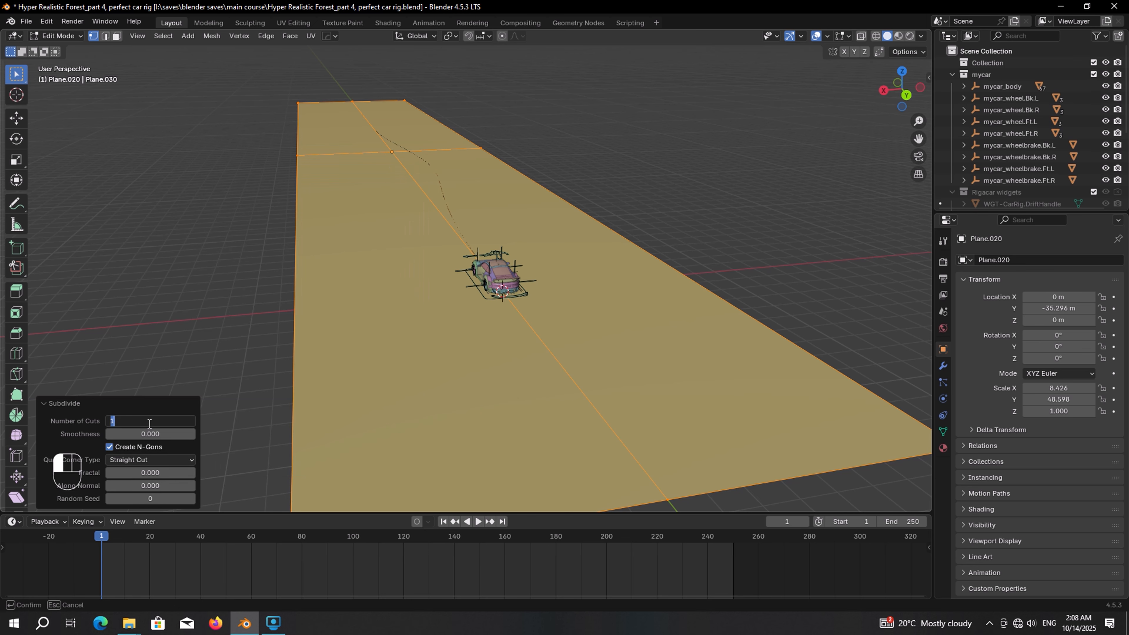
type("100")
key("Return")
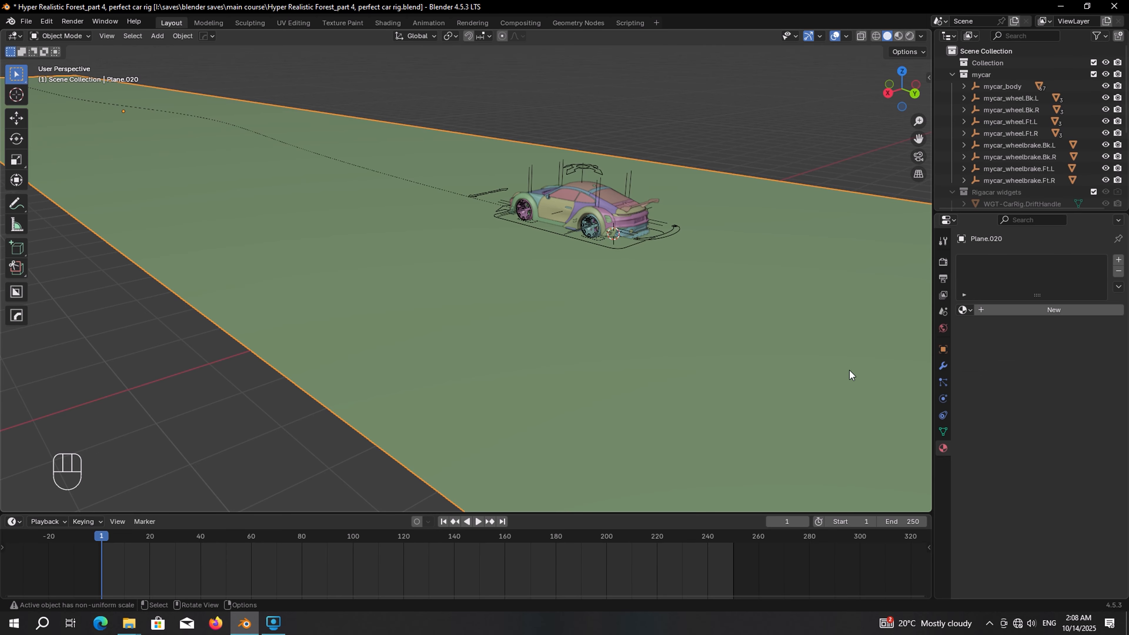
Add a Displace modifier to the ground plane in Object Mode and create a new texture for it
left_click(944, 365)
left_click(1033, 257)
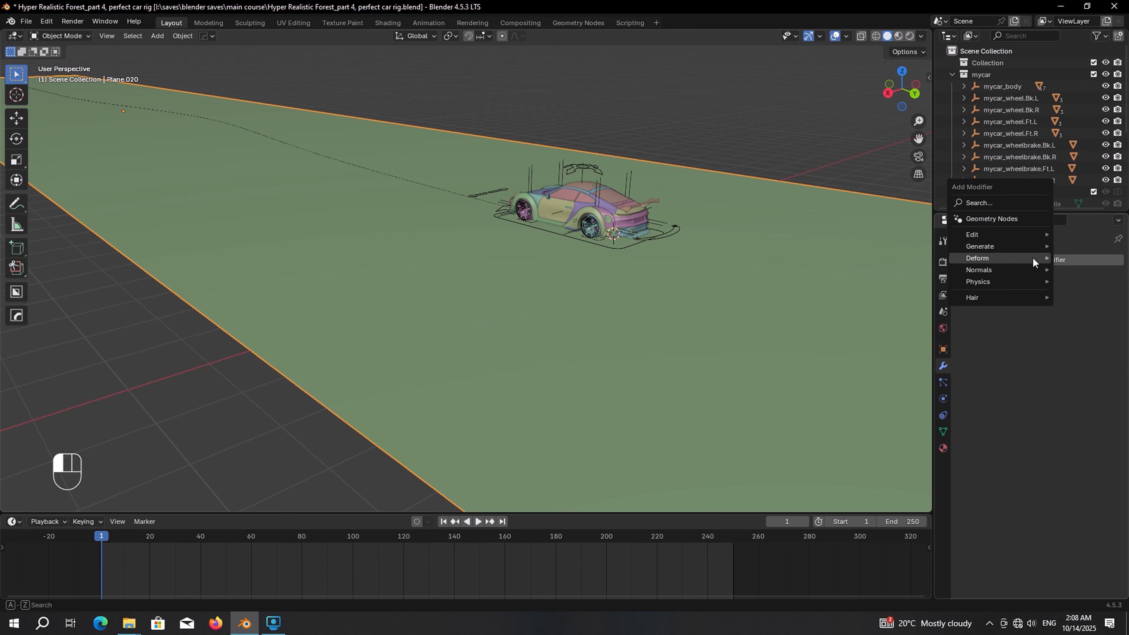
mouse_move(980, 258)
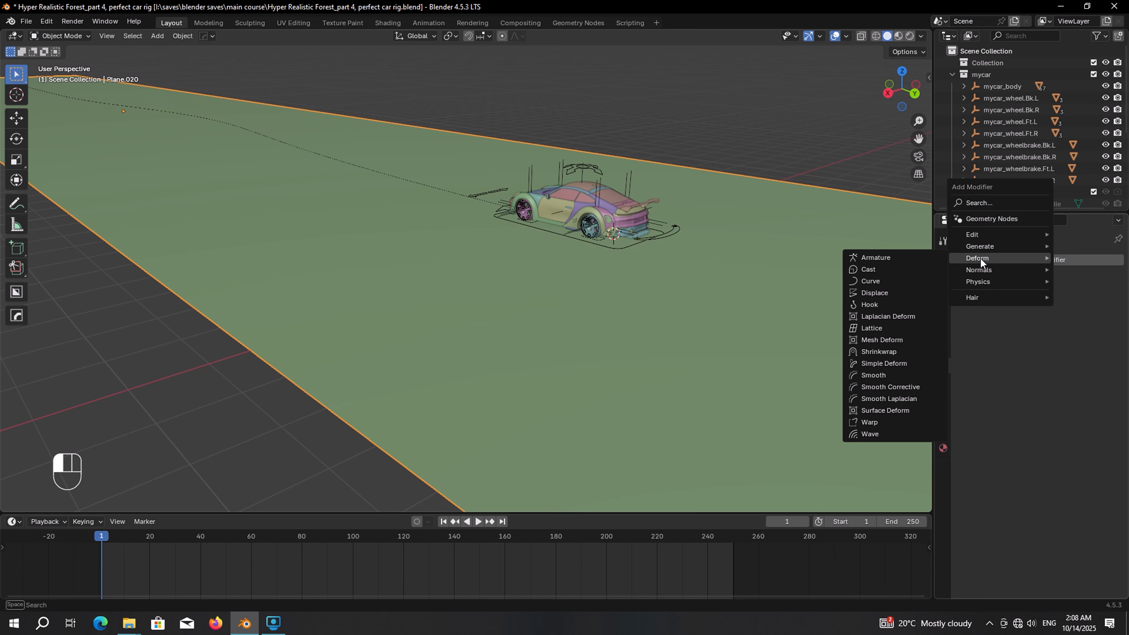
left_click(882, 292)
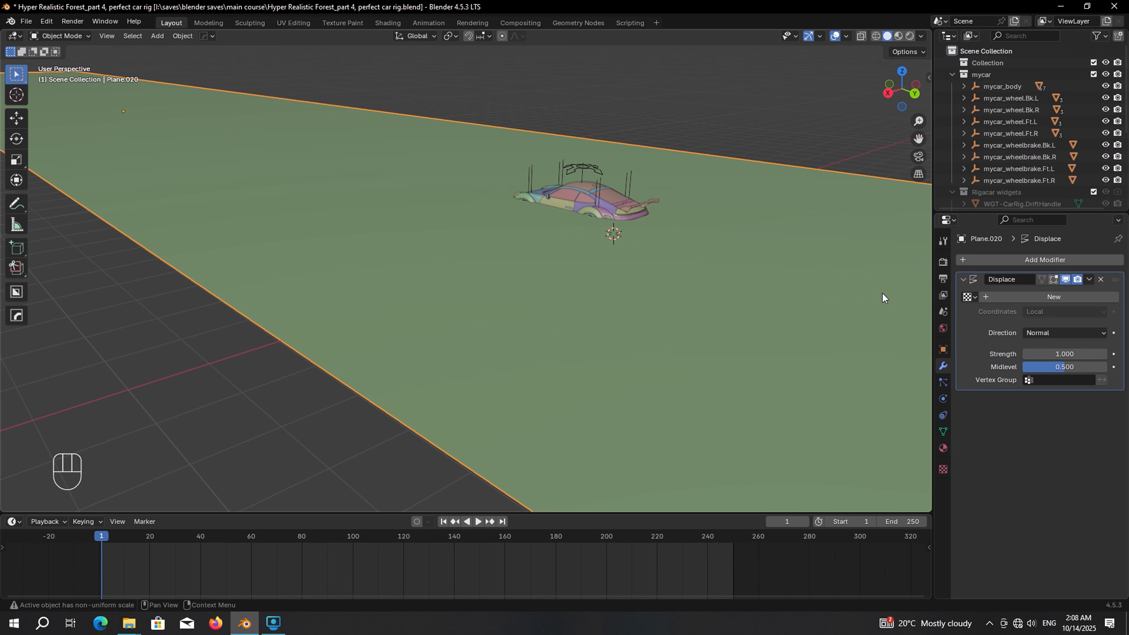
left_click(1040, 297)
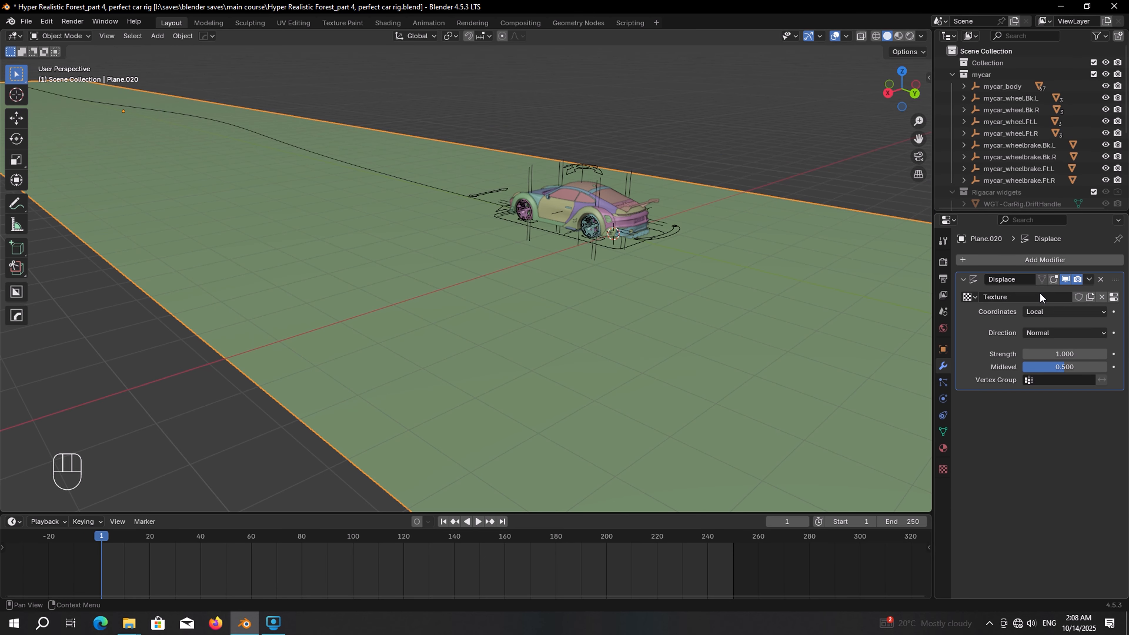
Change the displacement texture's type to Clouds
left_click(1113, 298)
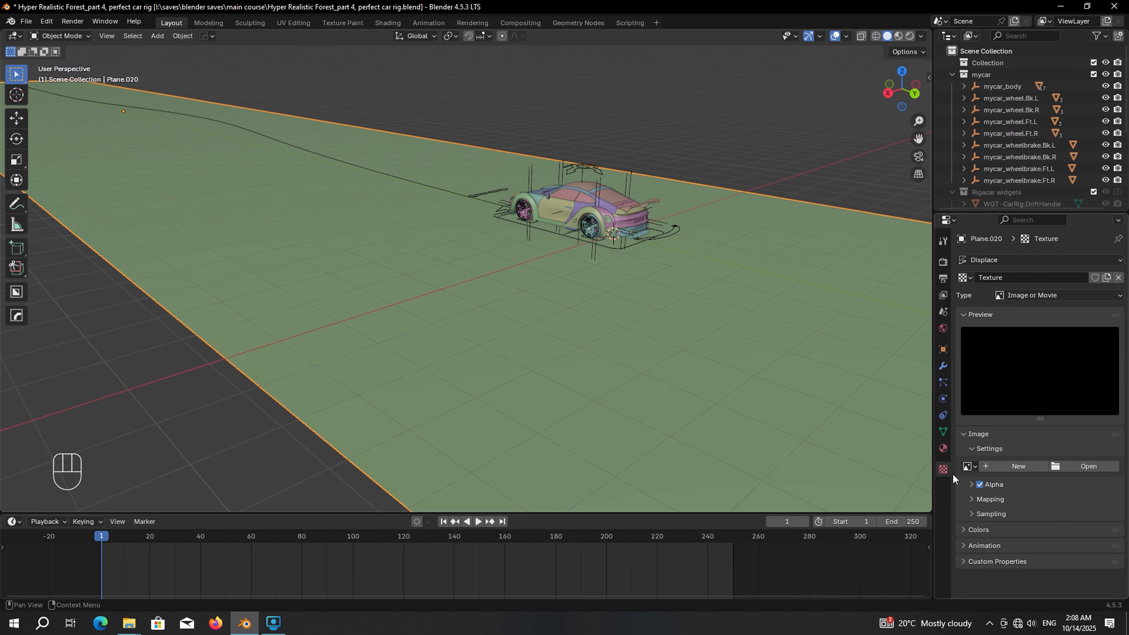
left_click(1015, 295)
left_click(1031, 329)
middle_click_drag(644, 209, 501, 205)
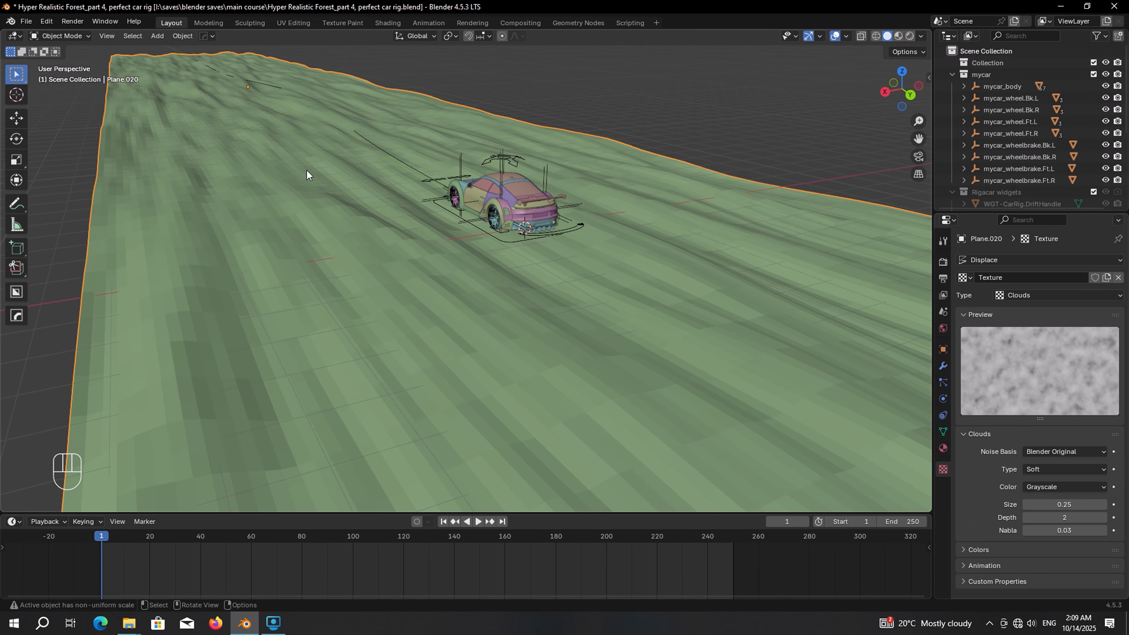
Apply the ground plane's scale so the displacement is not stretched
key("ctrl+a")
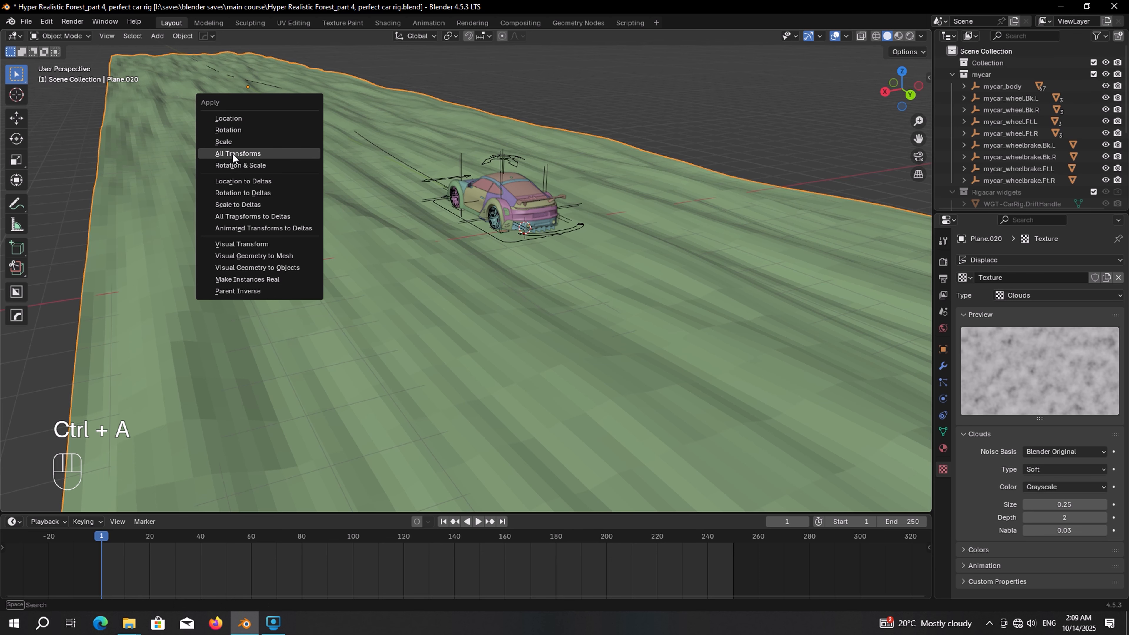
left_click(230, 142)
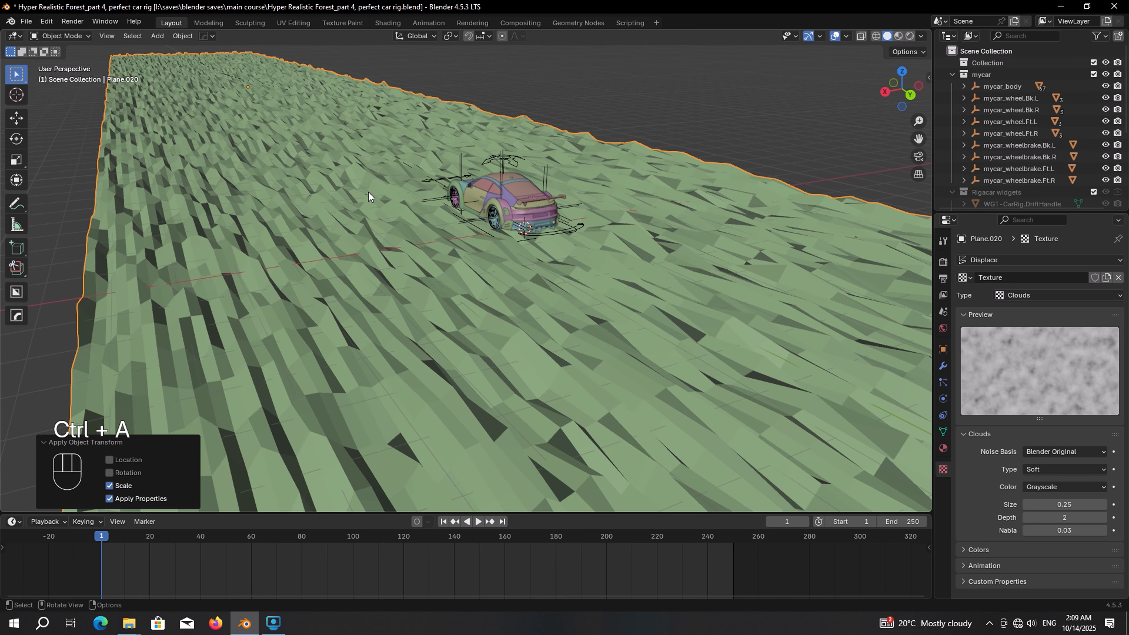
key("ctrl+z")
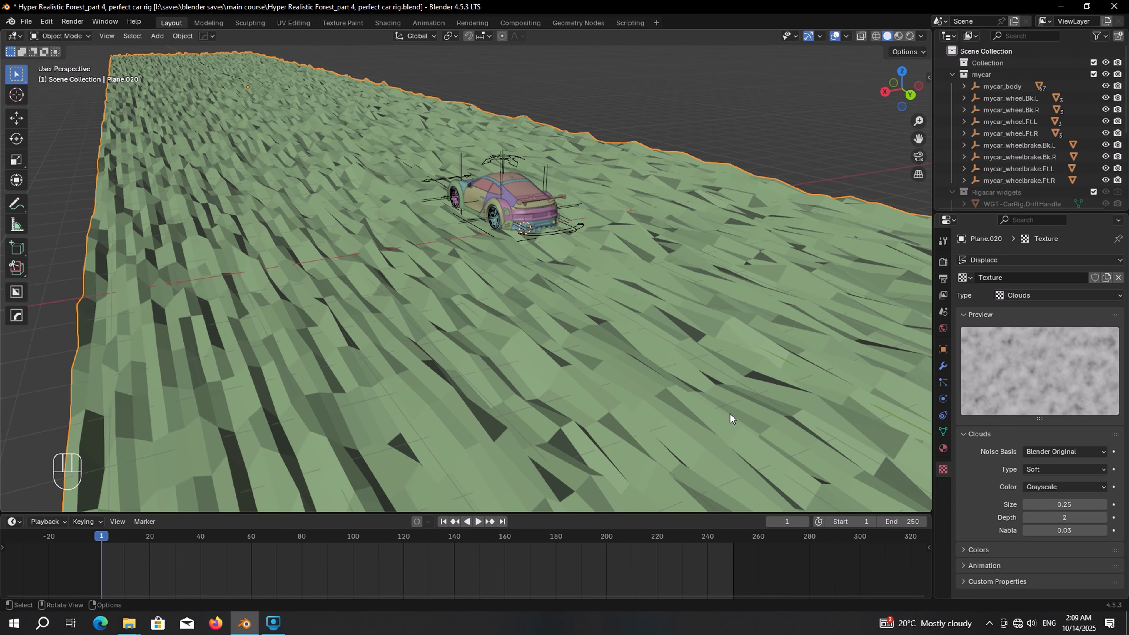
Set the Clouds texture's size to 1.6
double_click(1066, 504)
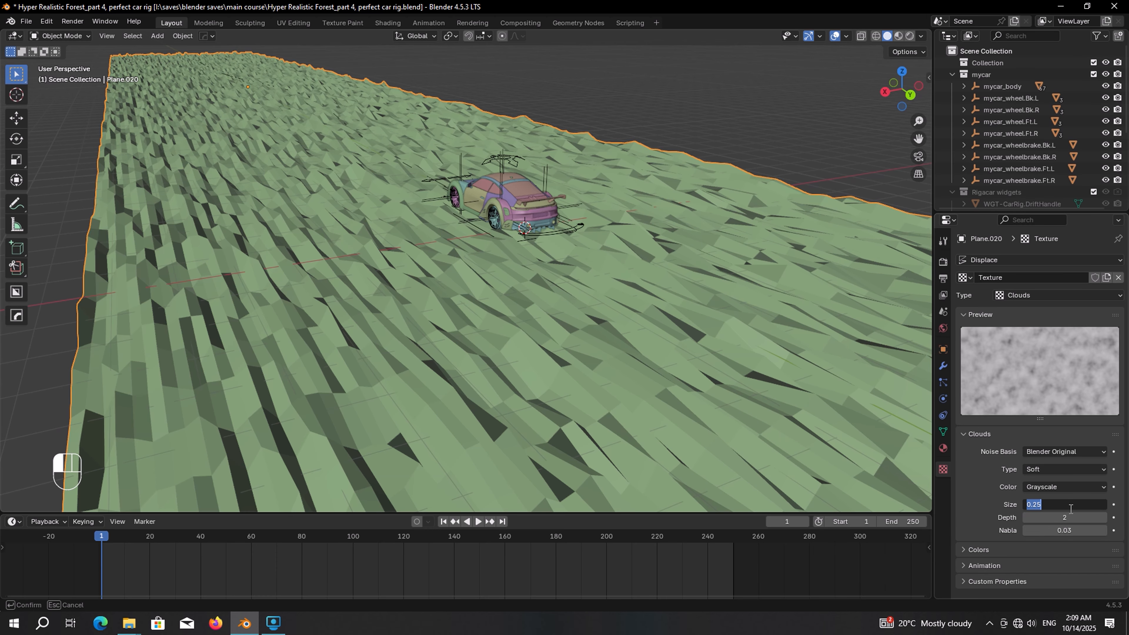
type("1.6")
key("Return")
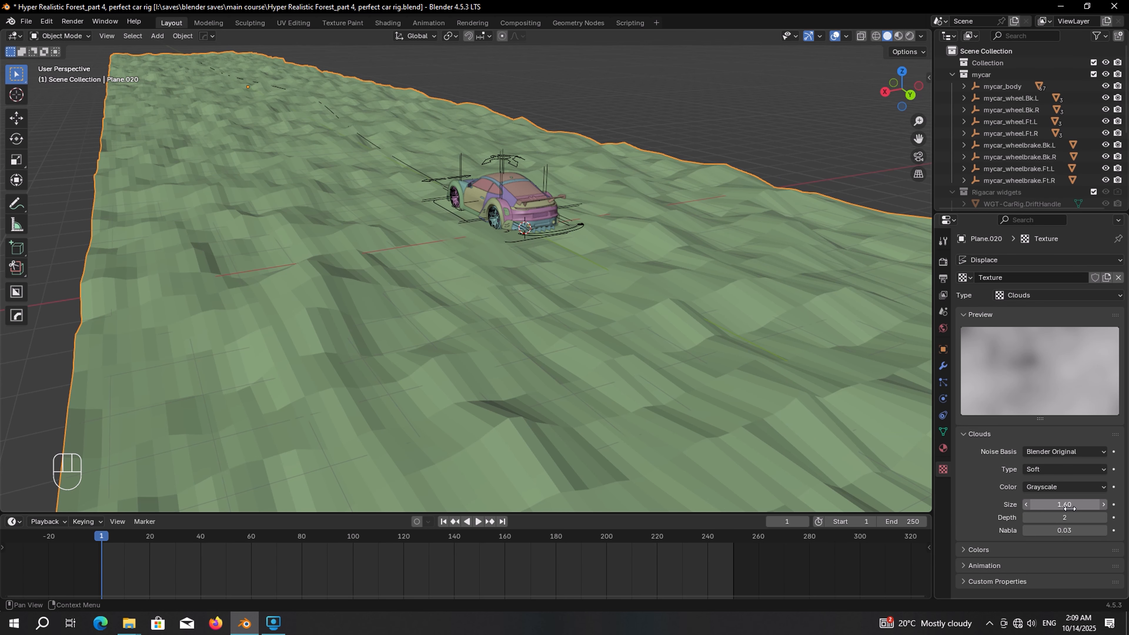
Set the Displace modifier's strength to 0.27
left_click(943, 365)
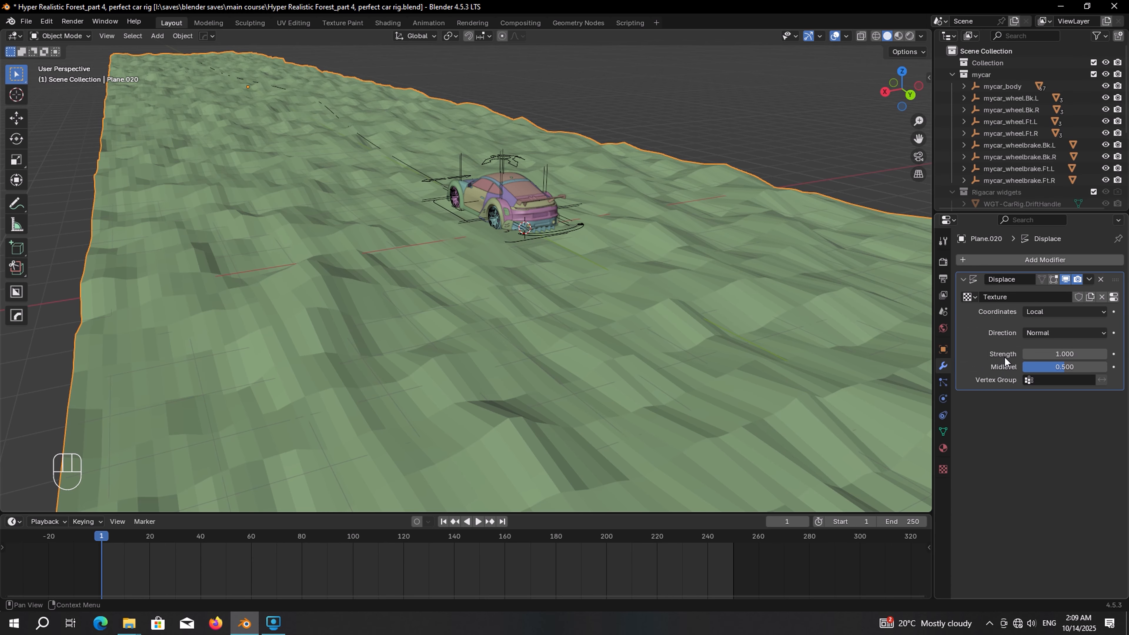
left_click(1058, 353)
type("0.")
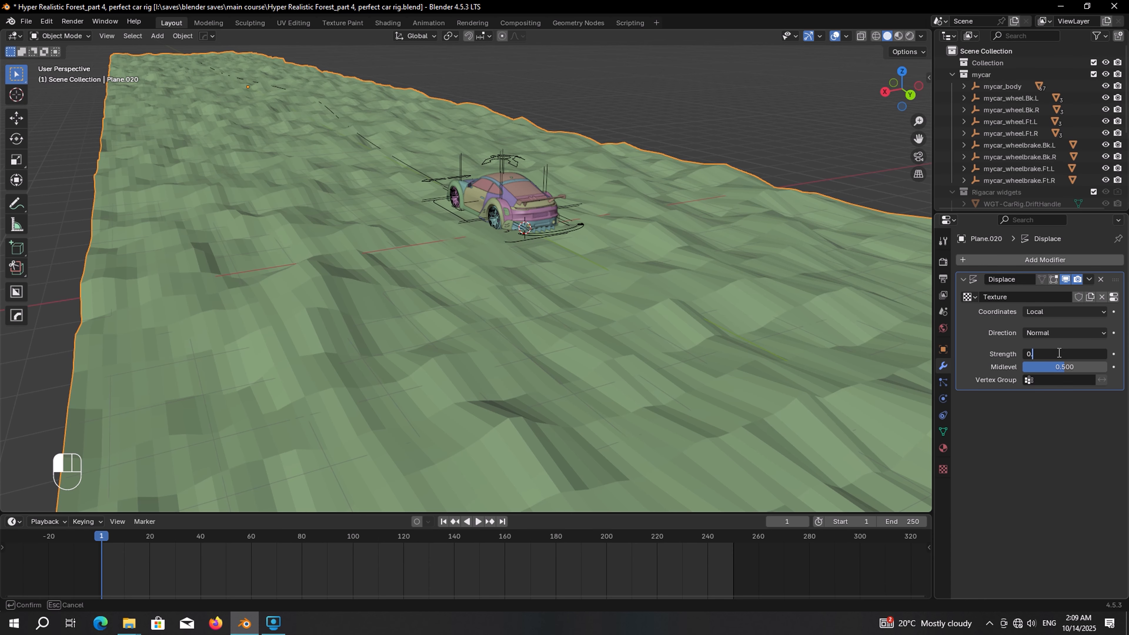
type("27")
key("Return")
Shade the ground plane with Auto Smooth and set the viewport's object colour to Material
scroll(467, 274, "up", 3)
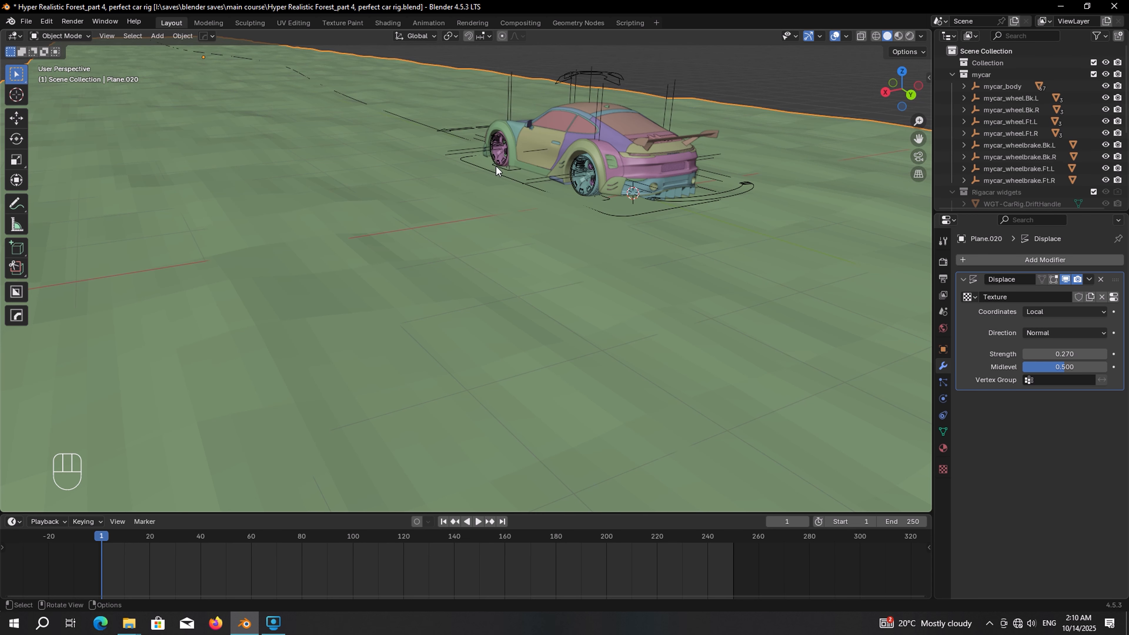
right_click(357, 148)
left_click(324, 159)
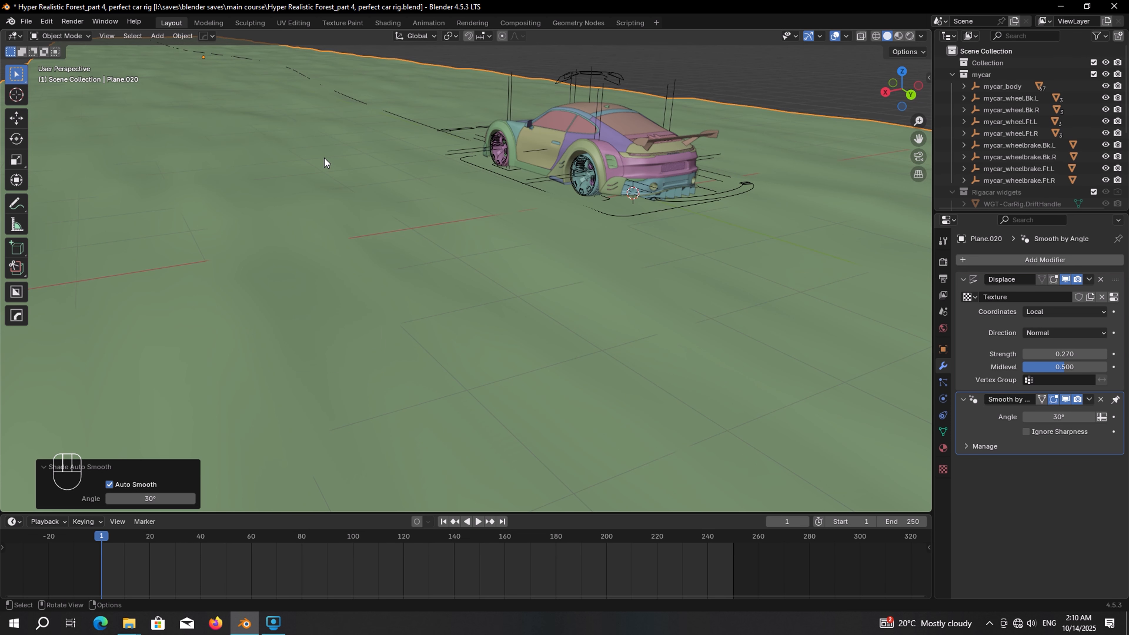
left_click(922, 36)
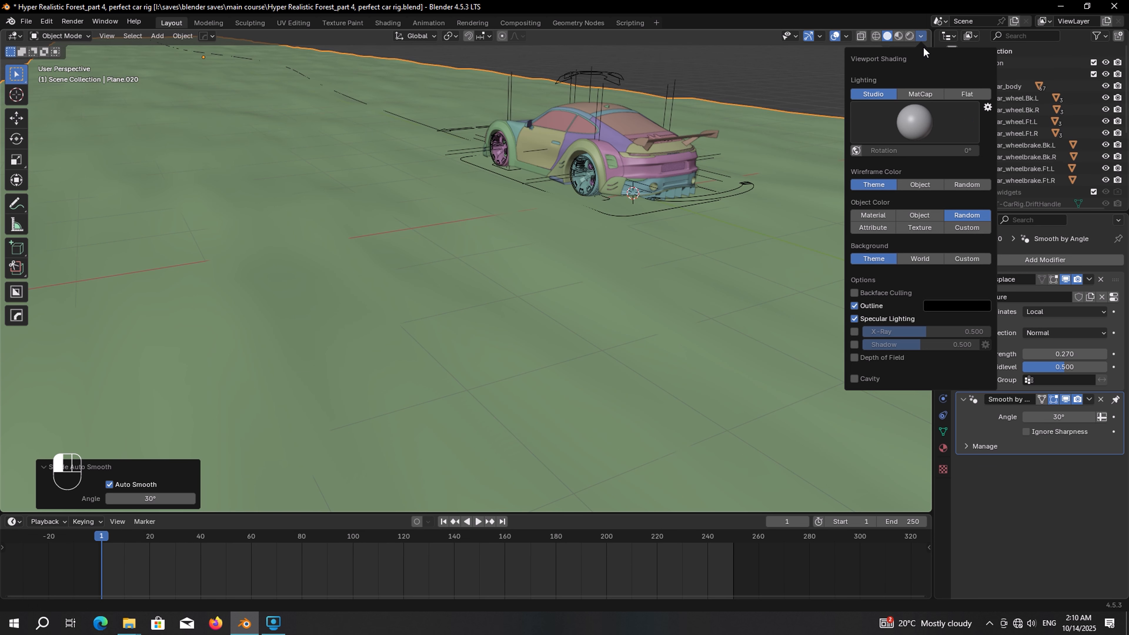
left_click(887, 218)
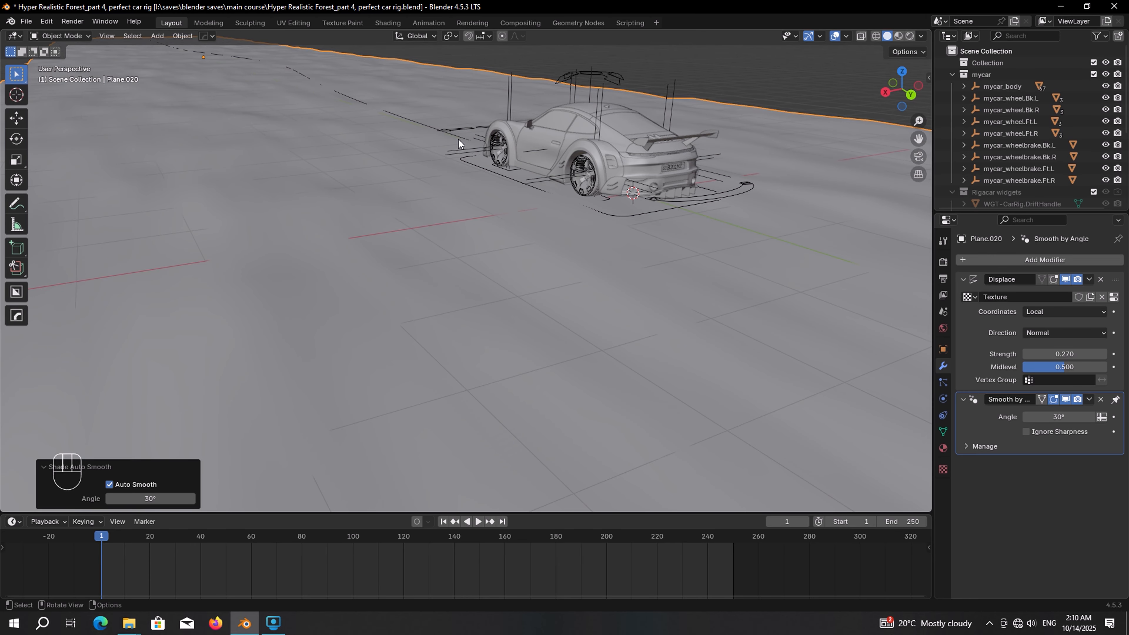
Assign the ground plane Plane.020 to the car rig's front axle, front-left and front-right ground sensors in Rigacar
middle_click_drag(459, 140, 465, 233, "shift")
left_click(657, 291)
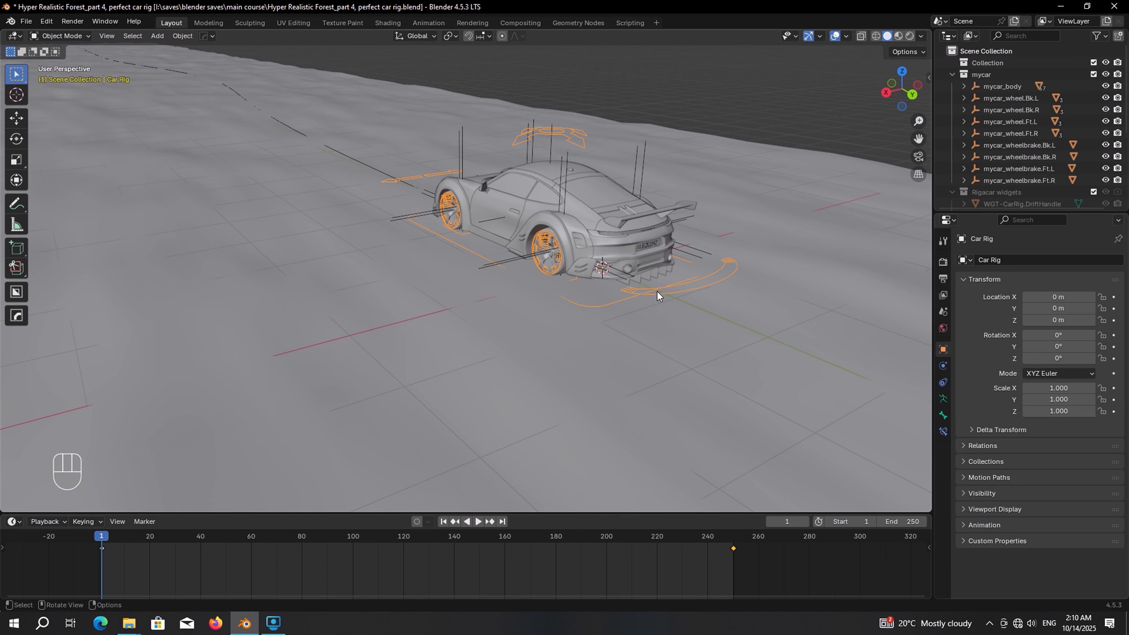
key("n")
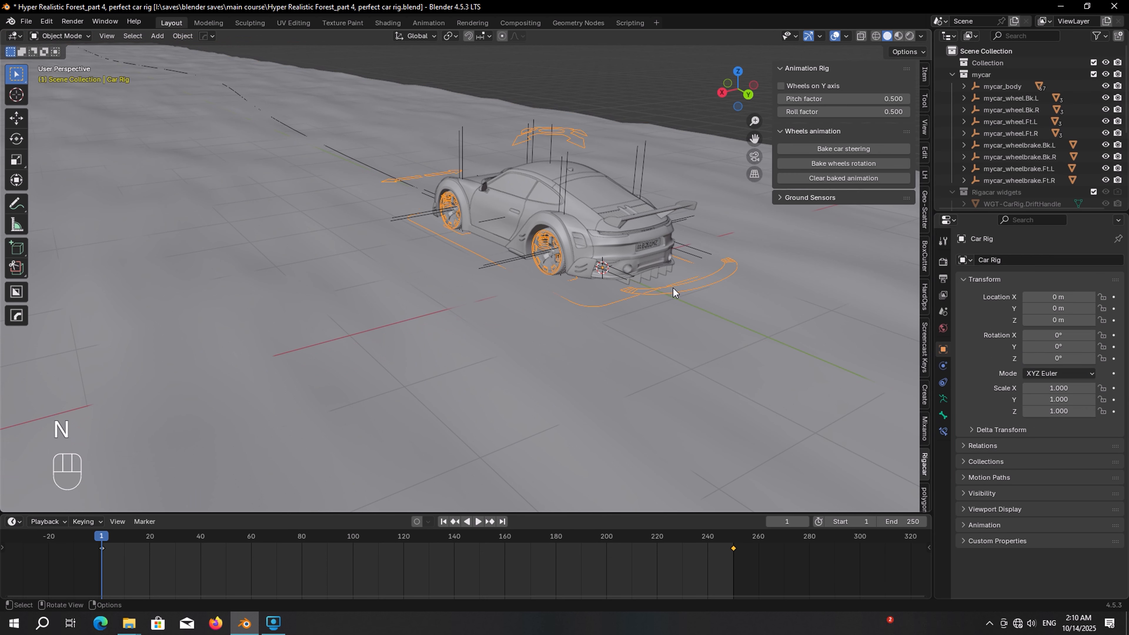
left_click(783, 199)
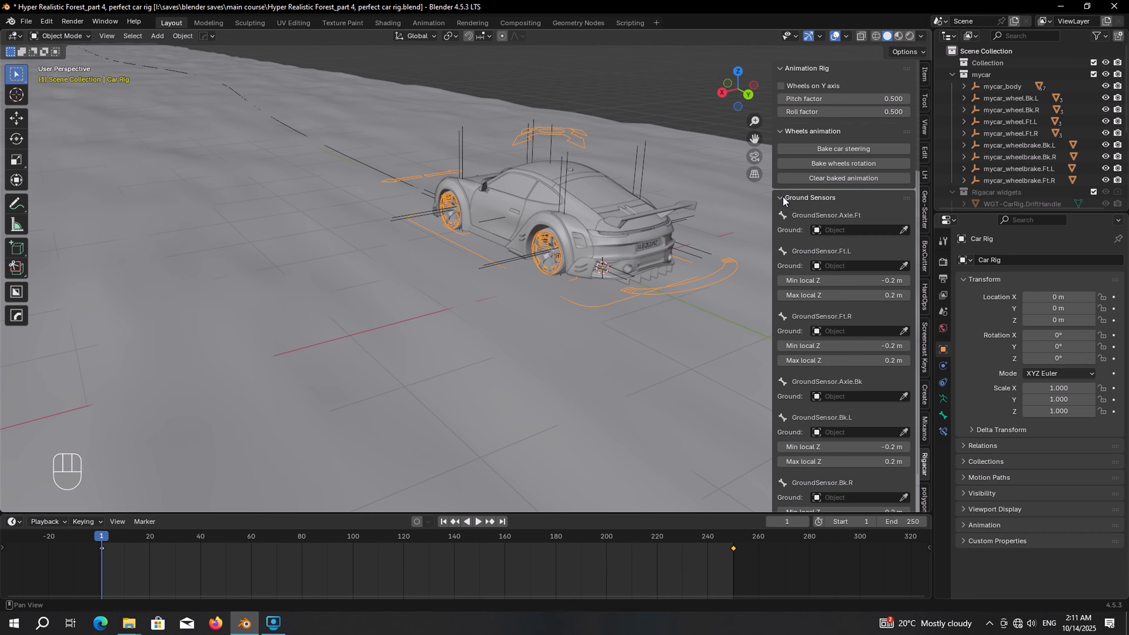
left_click(903, 230)
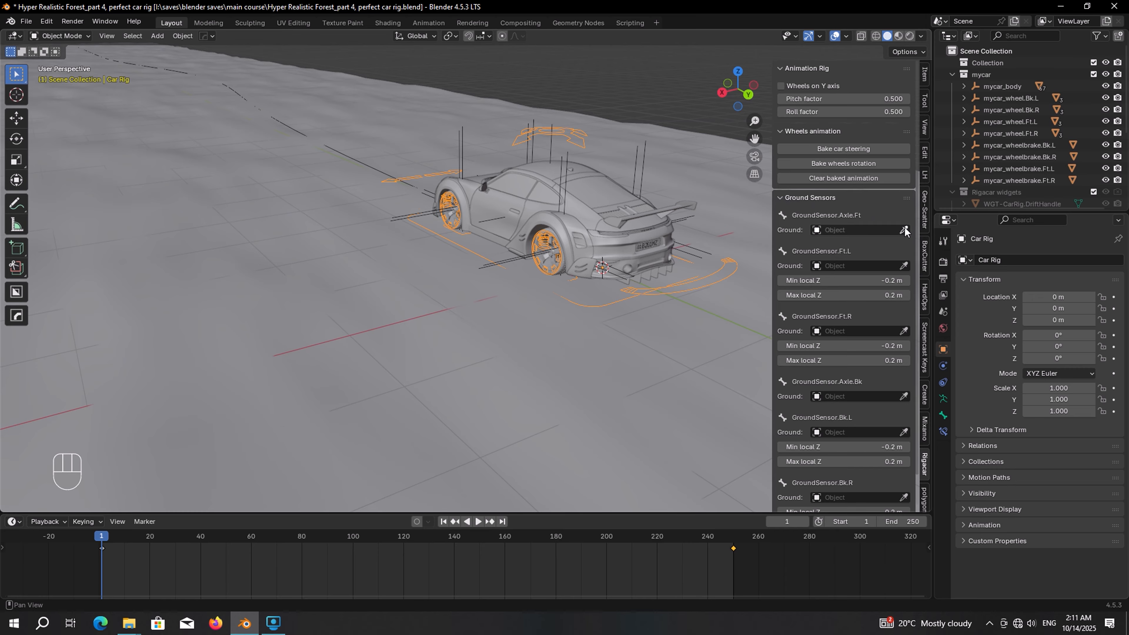
left_click(499, 330)
left_click(904, 295)
left_click(533, 385)
scroll(867, 320, "down", 3)
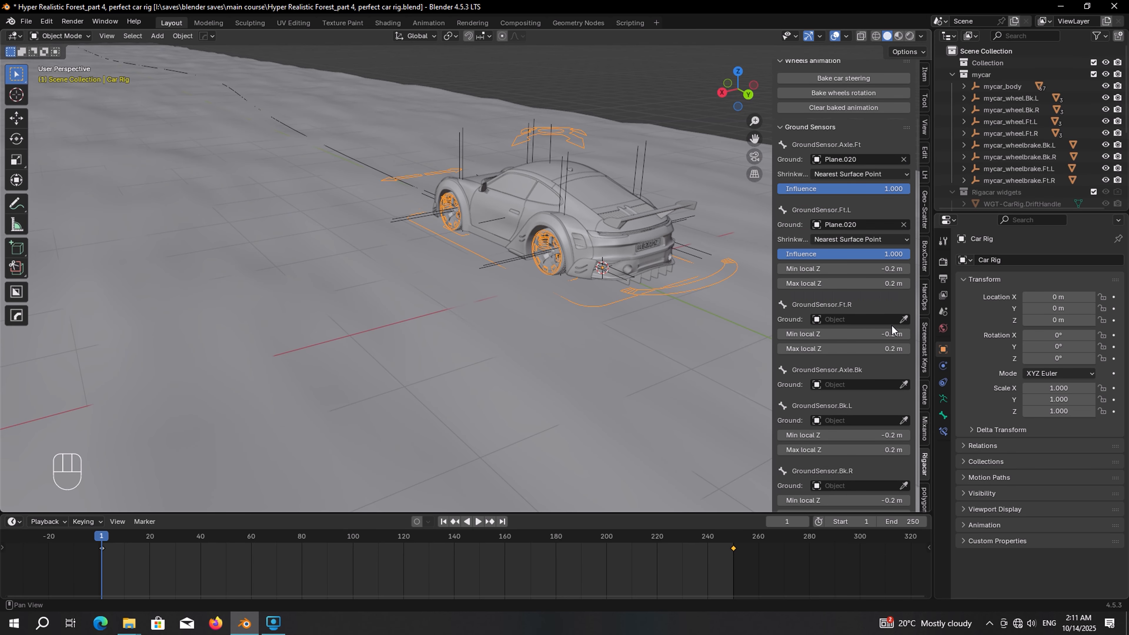
left_click(904, 319)
left_click(667, 363)
Assign the ground plane Plane.020 to the car rig's rear axle, back-left and back-right ground sensors
scroll(839, 351, "down", 2)
left_click(905, 367)
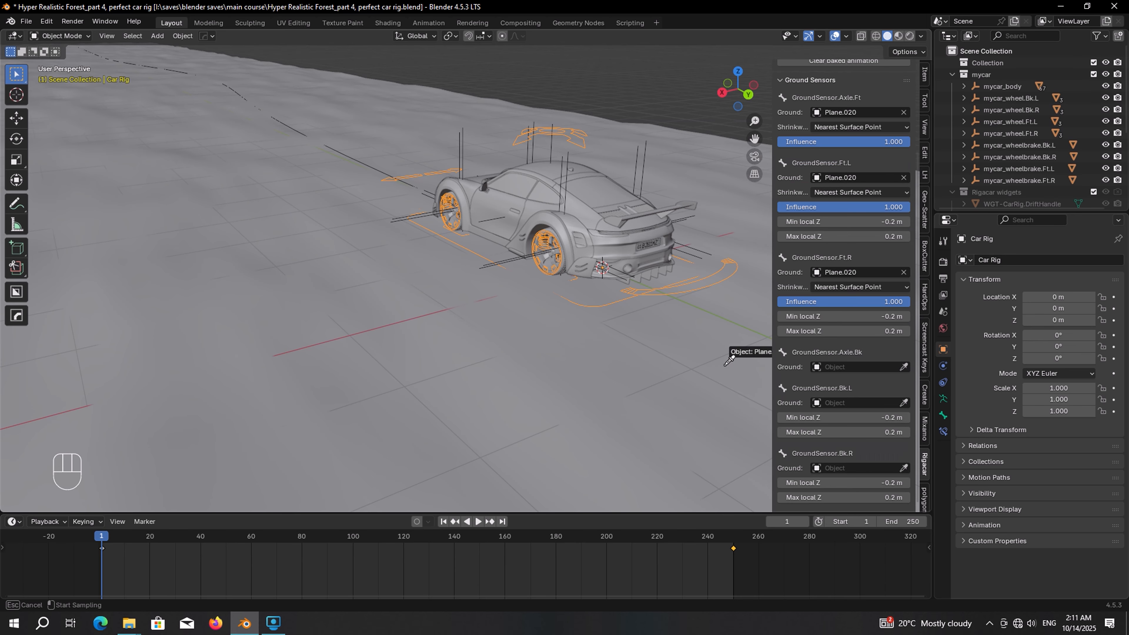
left_click(724, 366)
scroll(868, 386, "down", 1)
scroll(869, 390, "down", 1)
left_click(903, 399)
left_click(738, 396)
scroll(893, 462, "down", 3)
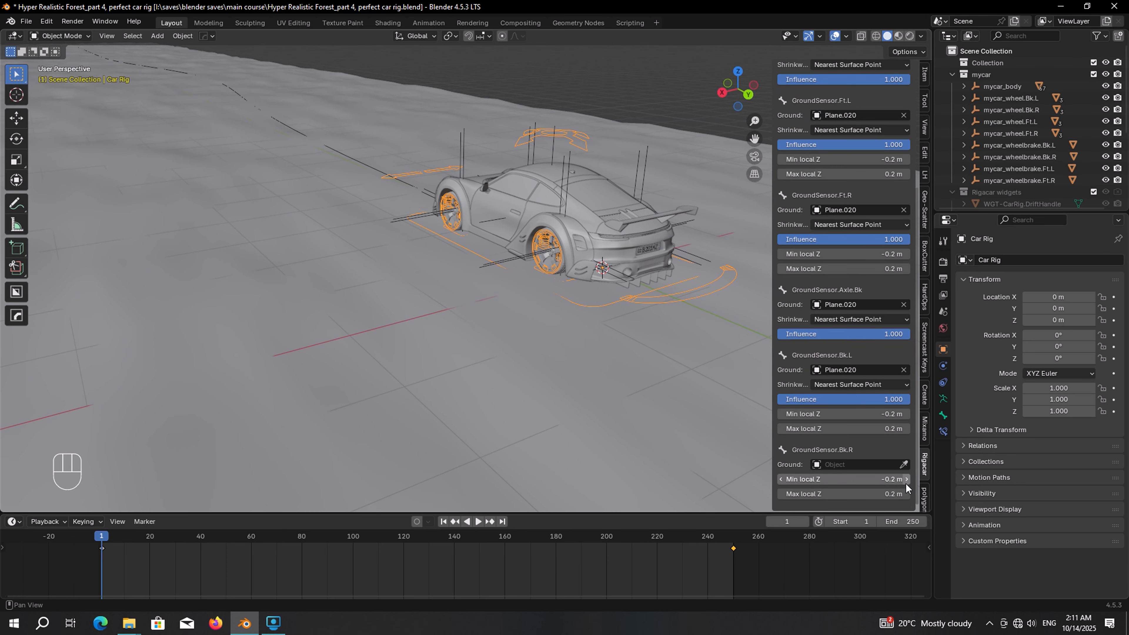
left_click(904, 464)
left_click(651, 405)
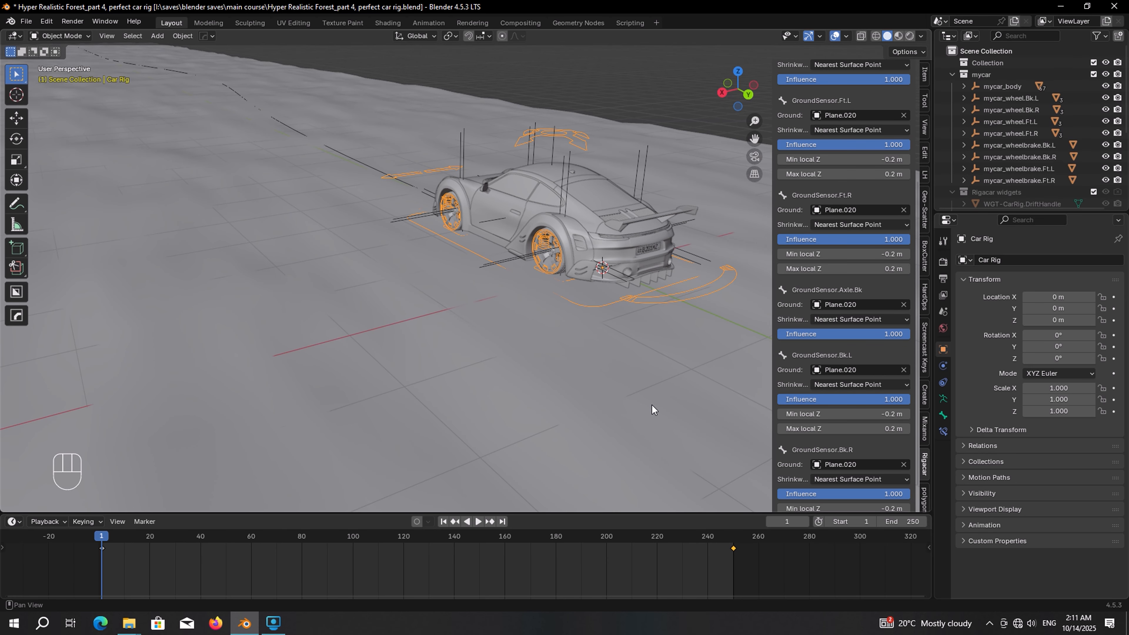
Lower the back-left ground sensor's Max local Z to 0.04 m while checking the rear wheel against the ground
middle_click_drag(651, 405, 547, 396, "shift")
key("KP_Decimal")
middle_click_drag(546, 396, 551, 311, "ctrl")
middle_click_drag(573, 361, 513, 302, "shift")
middle_click_drag(539, 386, 494, 356, "ctrl")
middle_click_drag(336, 404, 430, 403)
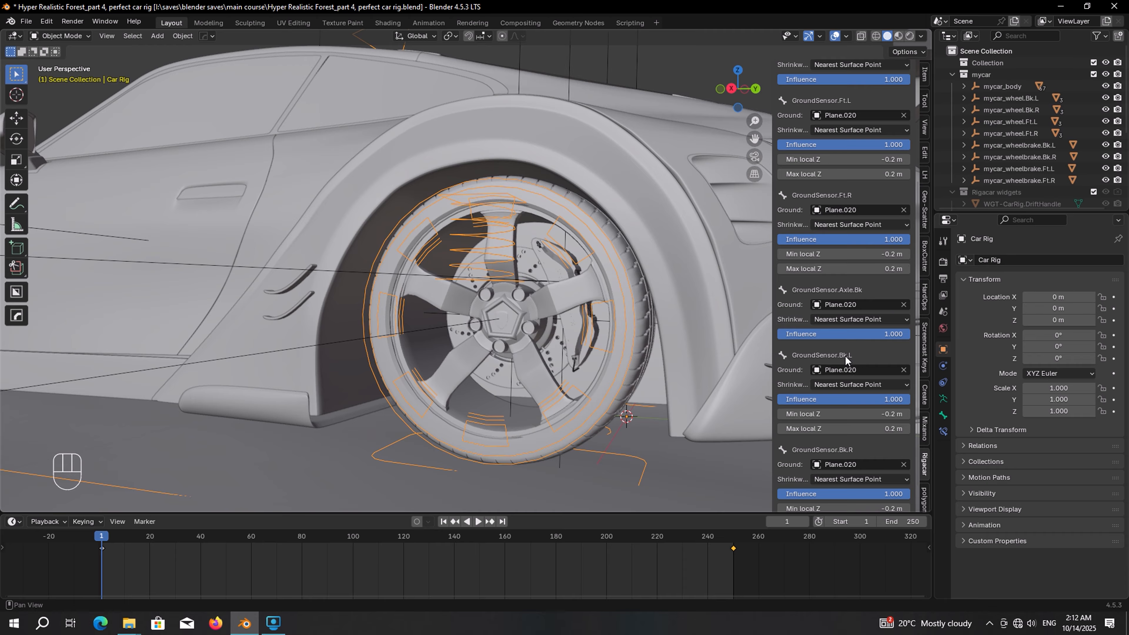
scroll(849, 360, "down", 2)
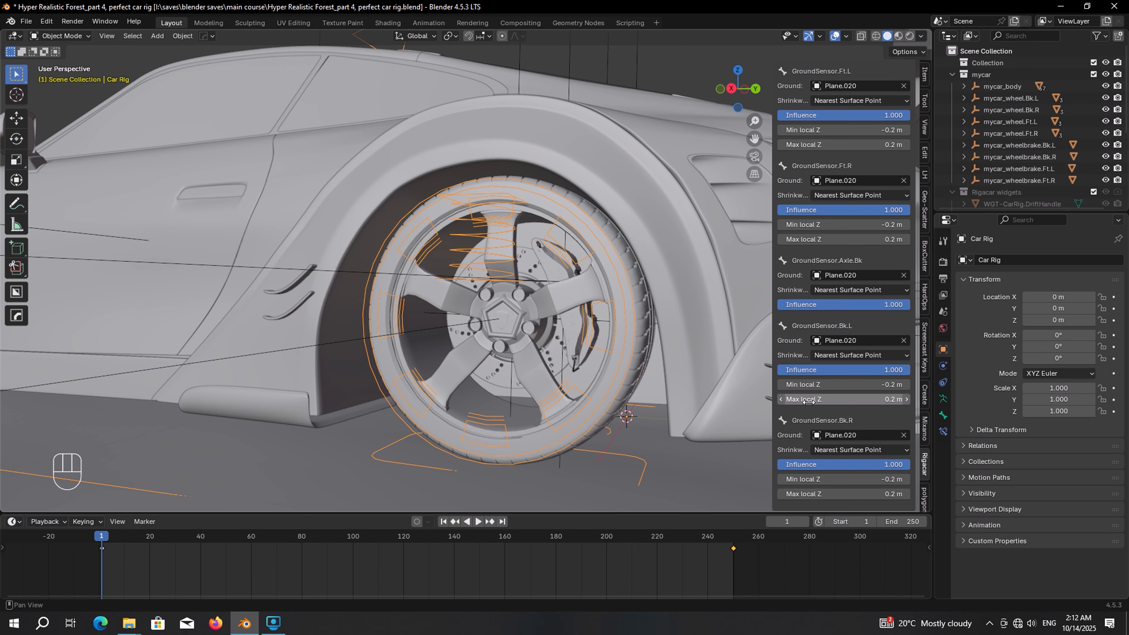
scroll(626, 364, "down", 1)
left_click_drag(836, 399, 837, 399, "shift")
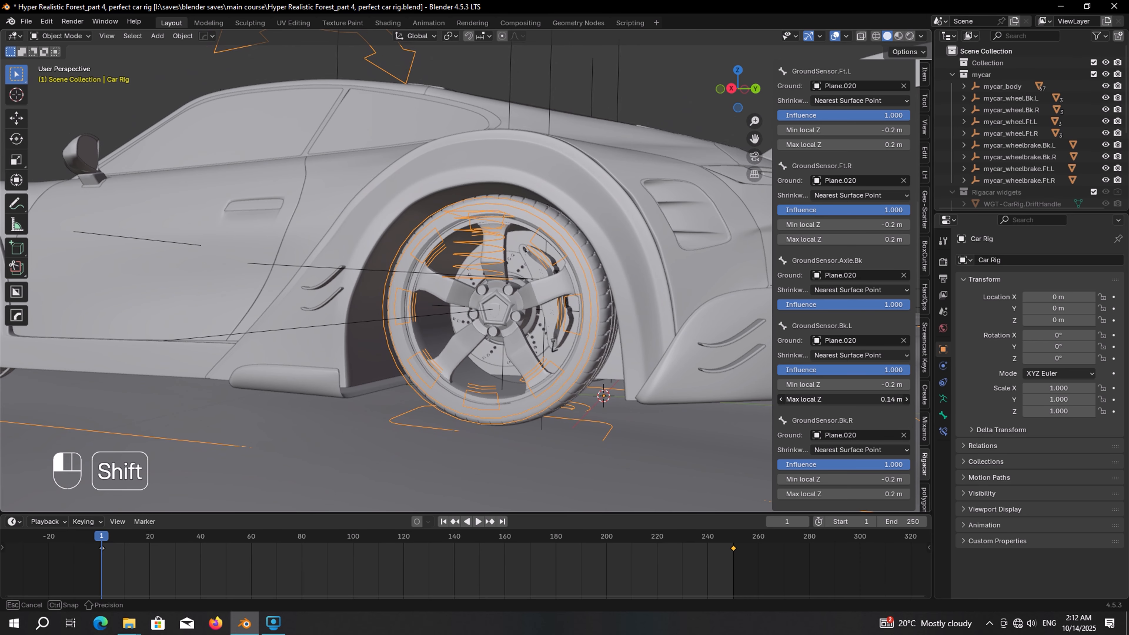
left_click_drag(837, 399, 829, 399, "shift")
scroll(540, 393, "up", 3)
middle_click_drag(542, 393, 551, 340)
middle_click_drag(559, 320, 560, 400, "shift")
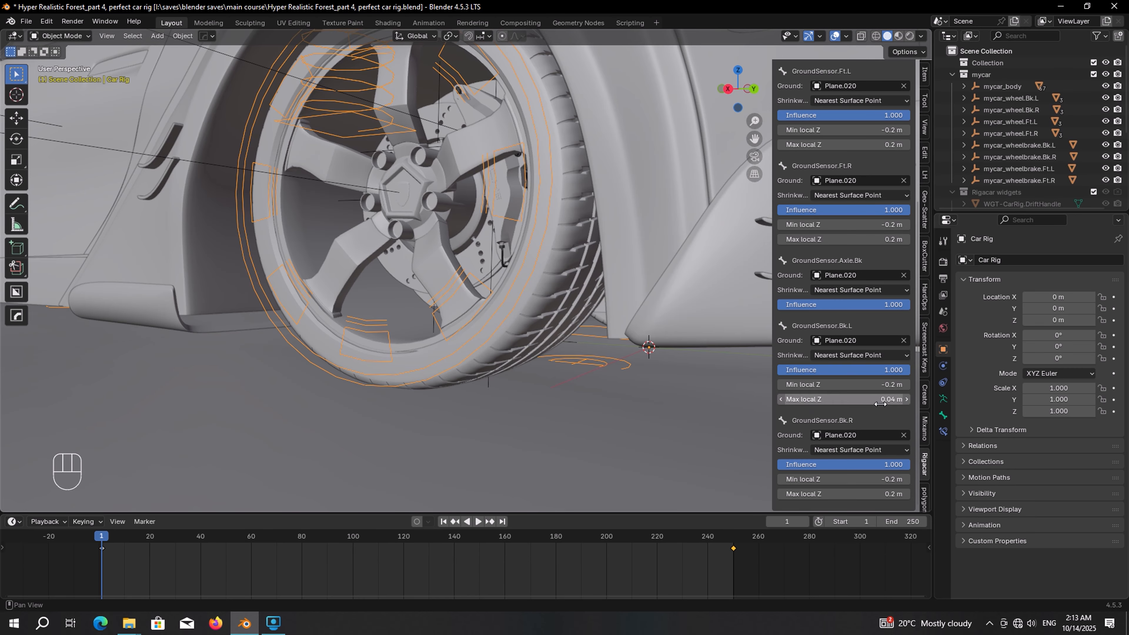
Set Max local Z to 0.04 m for both the front-left and front-right ground sensors
mouse_move(569, 318)
middle_mouse_down()
mouse_move(438, 305)
mouse_move(554, 317)
mouse_move(561, 307)
middle_mouse_up()
scroll(440, 305, "up", 1)
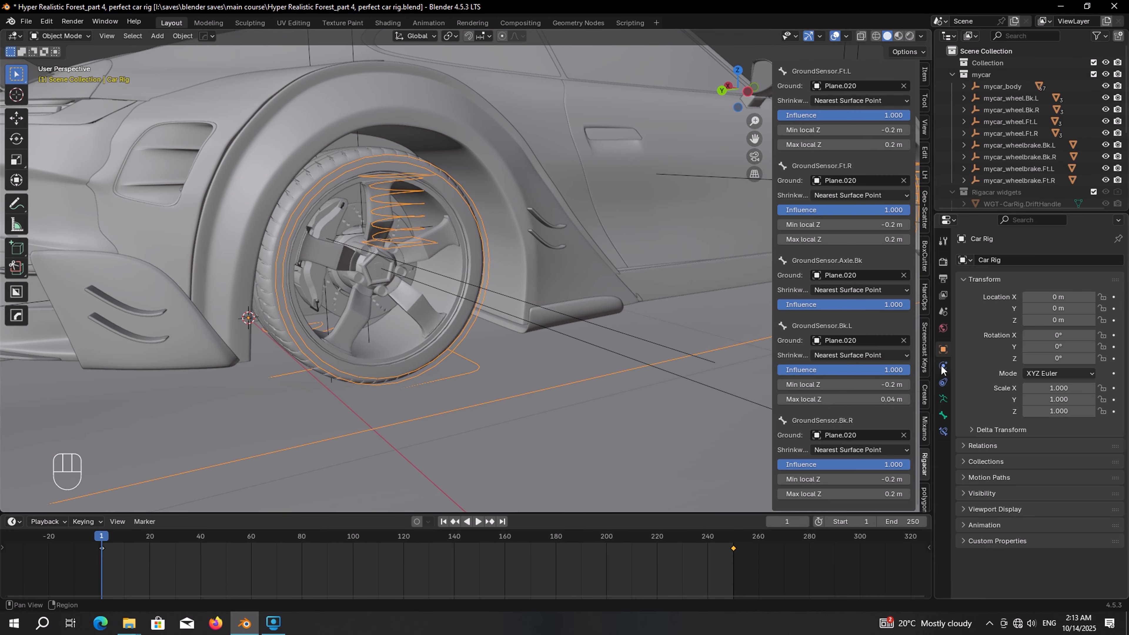
scroll(856, 303, "up", 1)
scroll(871, 274, "up", 4)
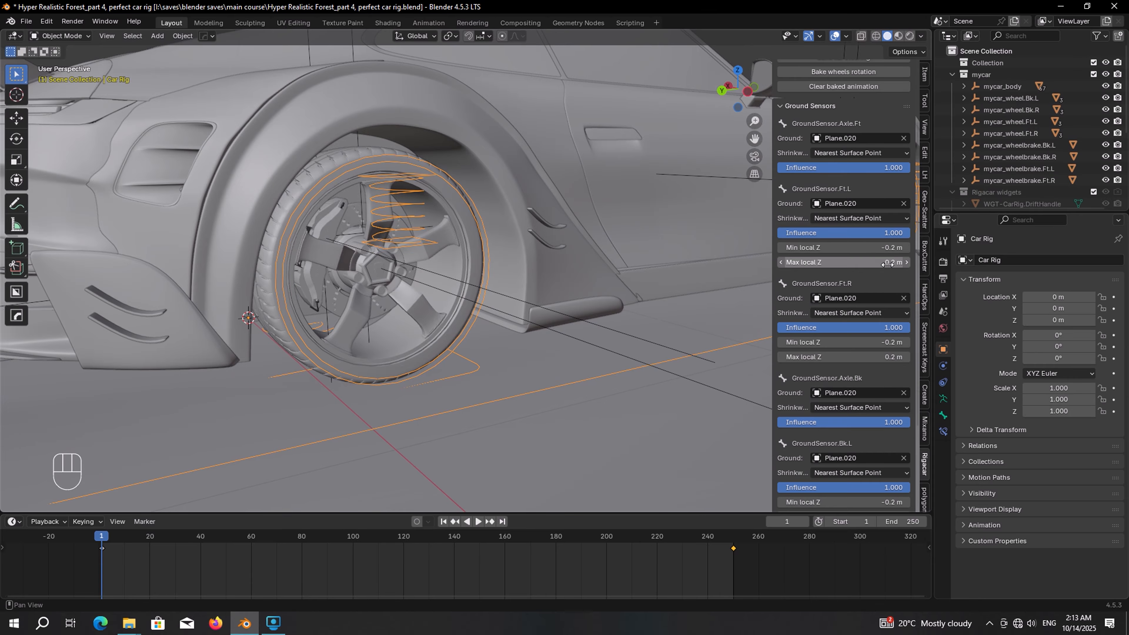
left_click(888, 264)
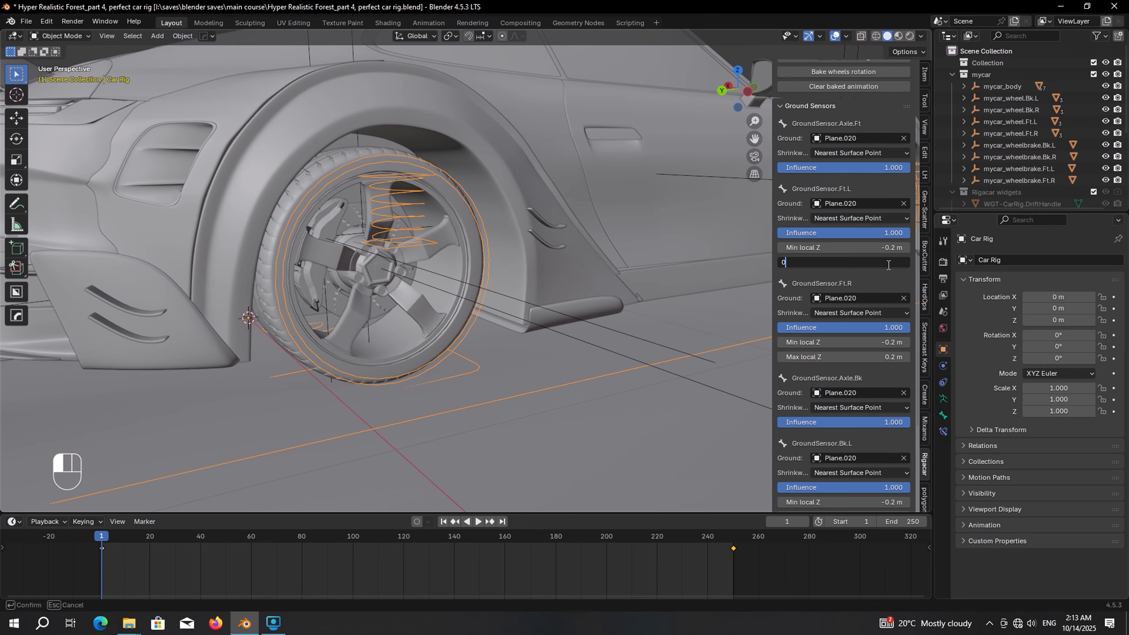
key("Return")
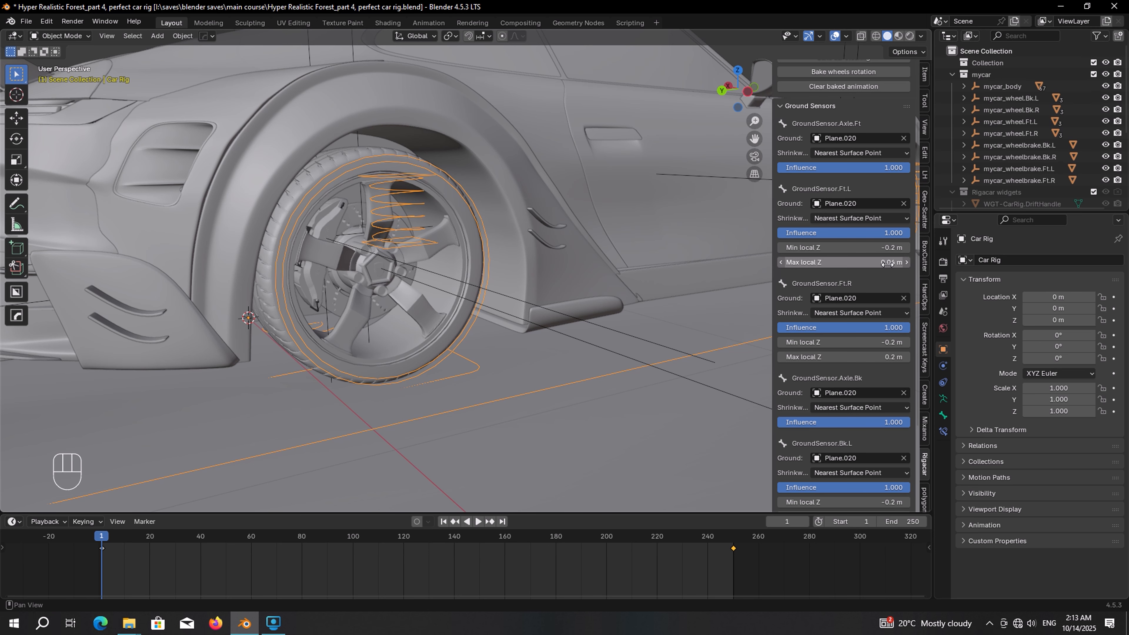
left_click(886, 358)
type("0.04")
key("Return")
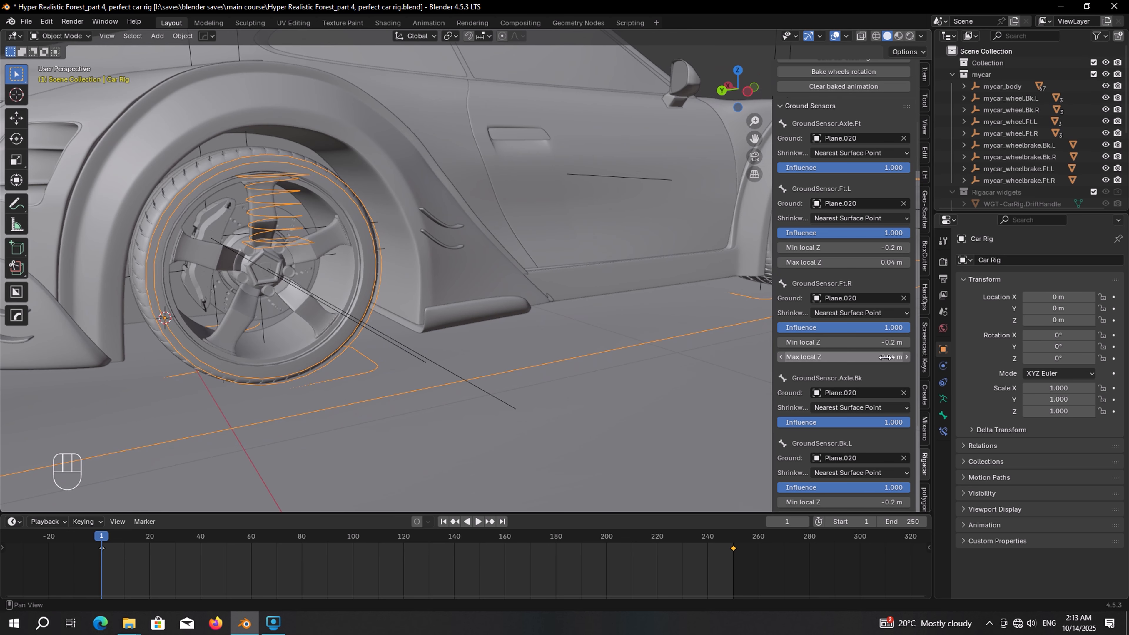
Set the back-right ground sensor's Max local Z to 0.04 m
scroll(886, 360, "down", 5)
left_click(886, 497)
type("0.0")
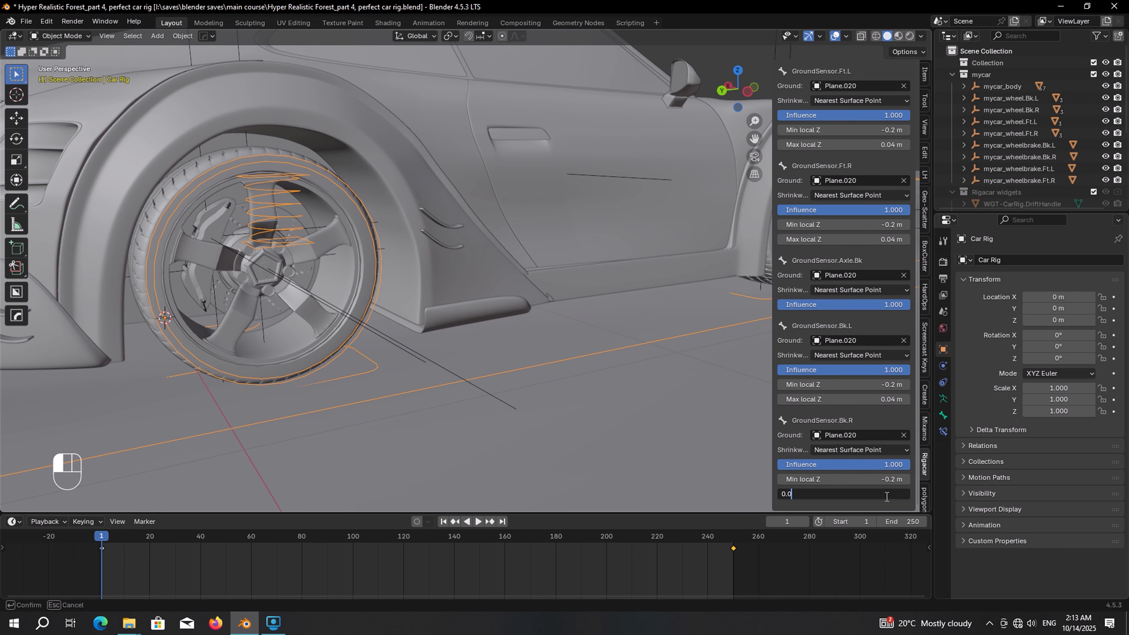
type("4")
key("Return")
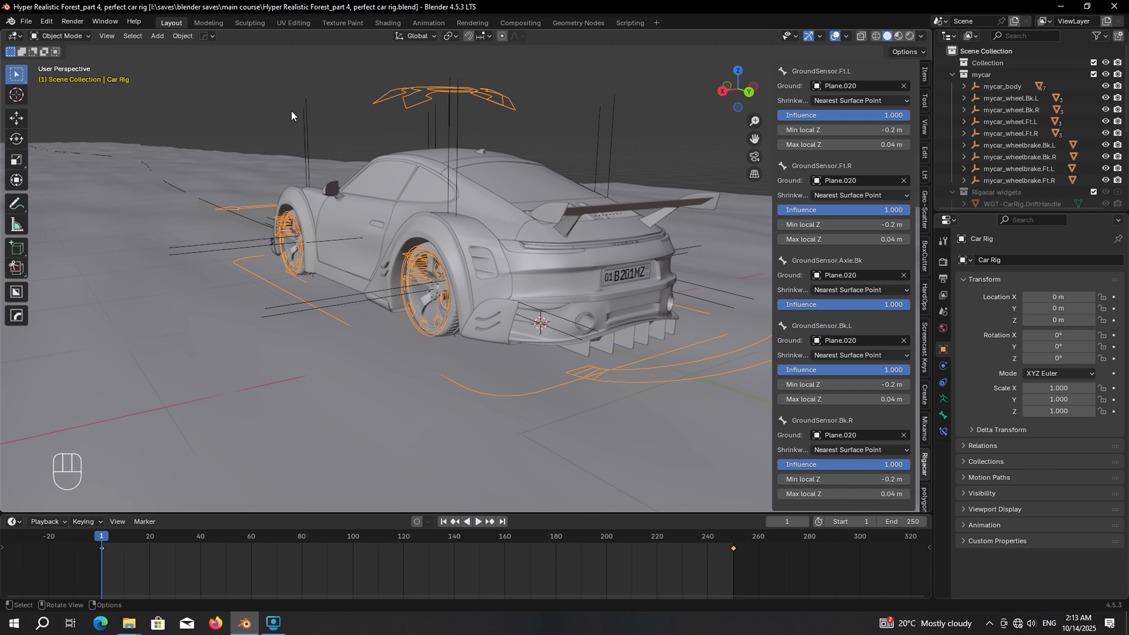
Add a camera and align it to a close view of the car's rear-left side
key("shift+a")
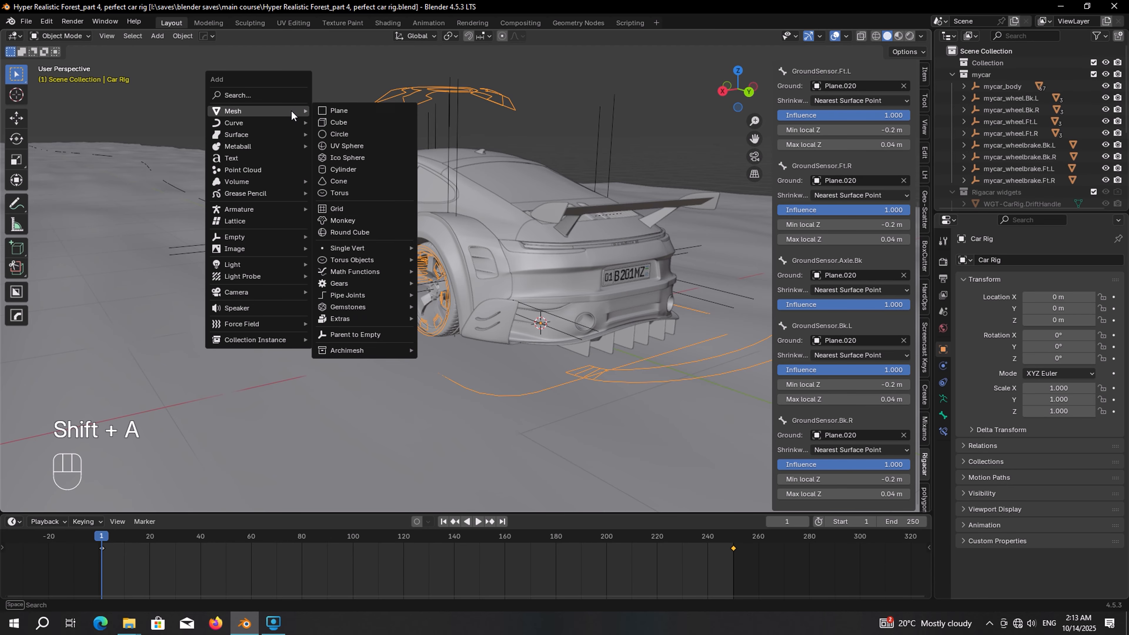
mouse_move(249, 288)
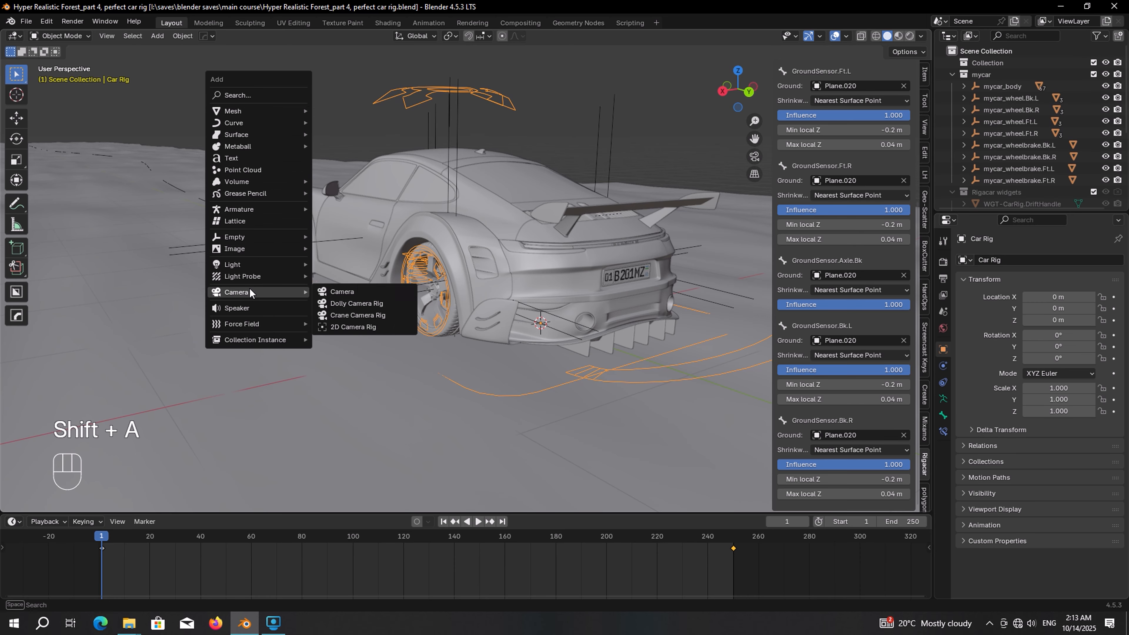
left_click(343, 287)
middle_click_drag(343, 288, 436, 217)
key("n")
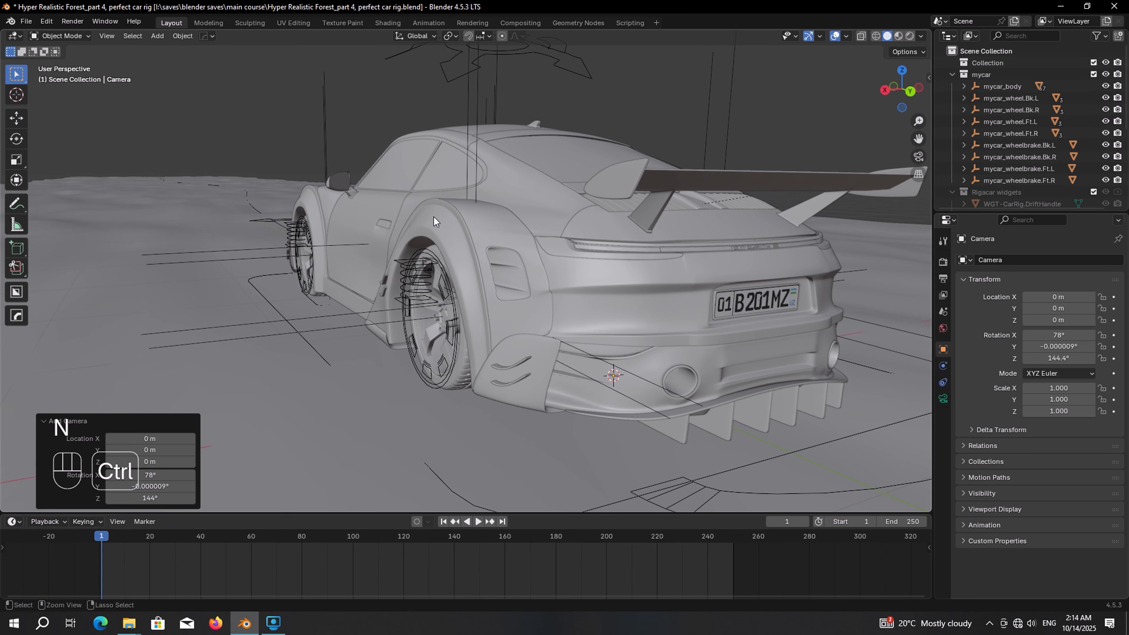
key("ctrl+alt+KP_0")
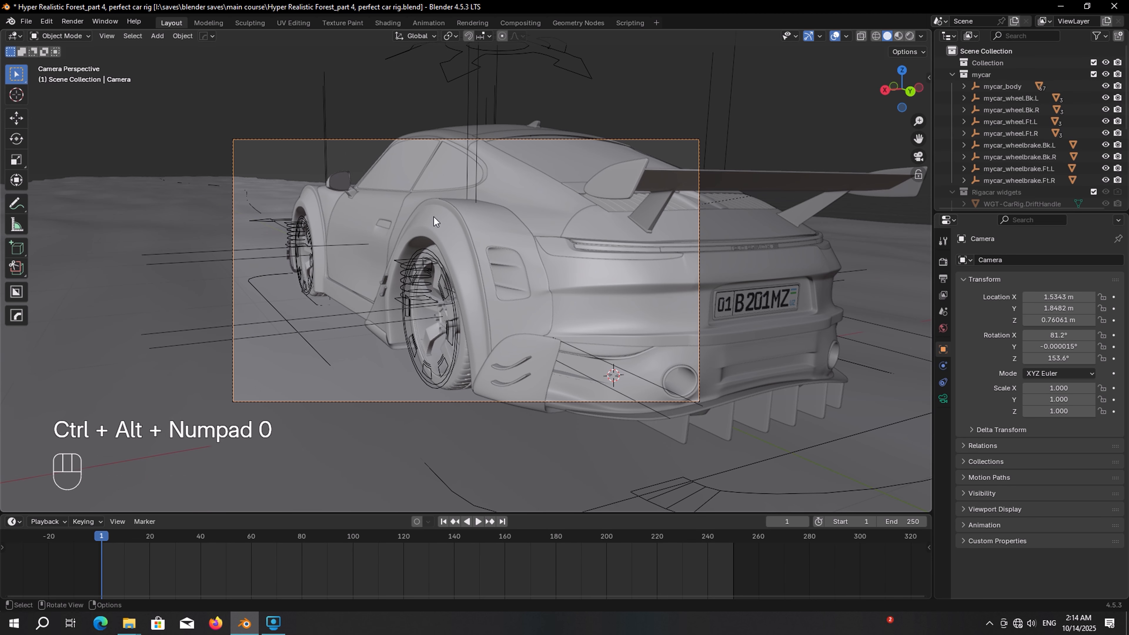
Set the camera's passepartout opacity to 1.000 in its viewport display settings
left_click(942, 399)
left_click(984, 474)
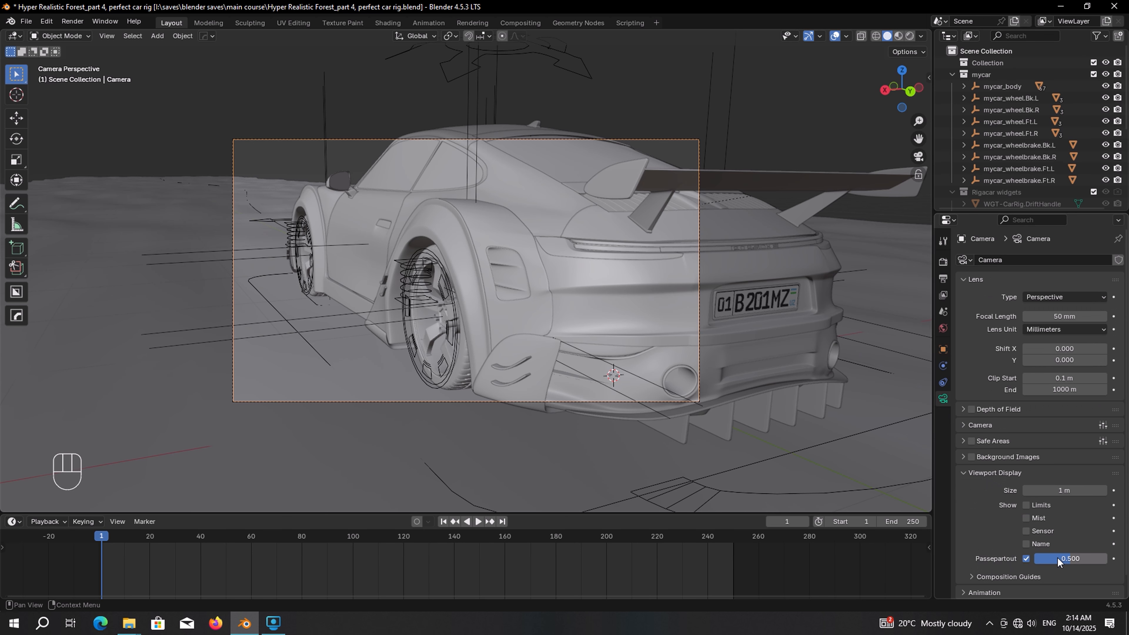
left_click_drag(1058, 561, 1106, 560)
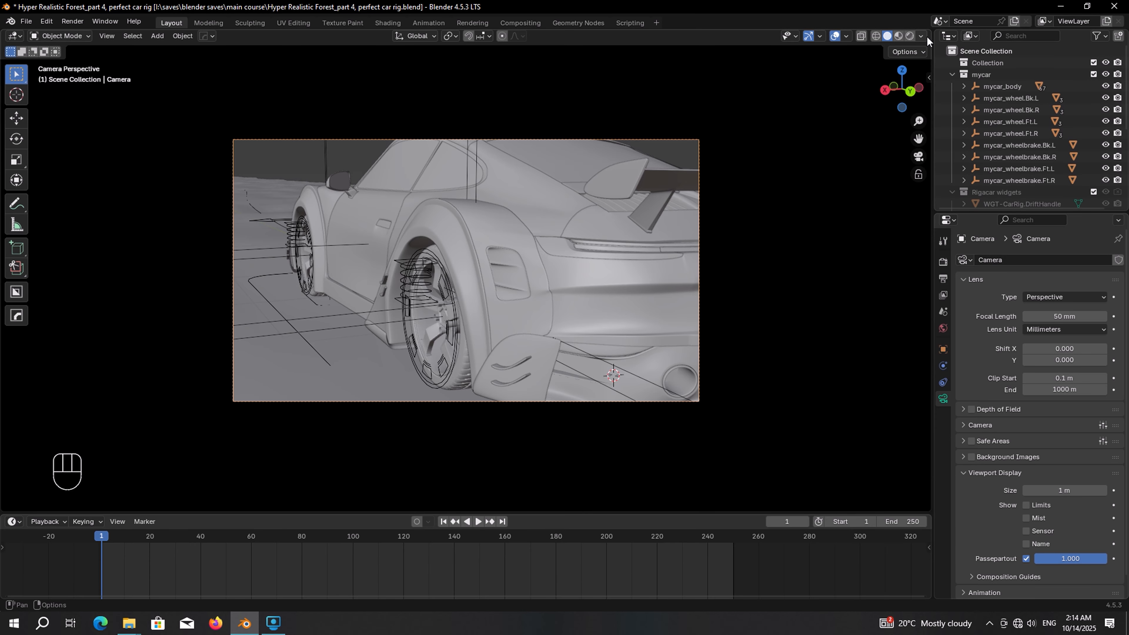
Split the 3D viewport into two side-by-side views and hide the tools, overlays and gizmos in the first one
left_click_drag(926, 40, 468, 39)
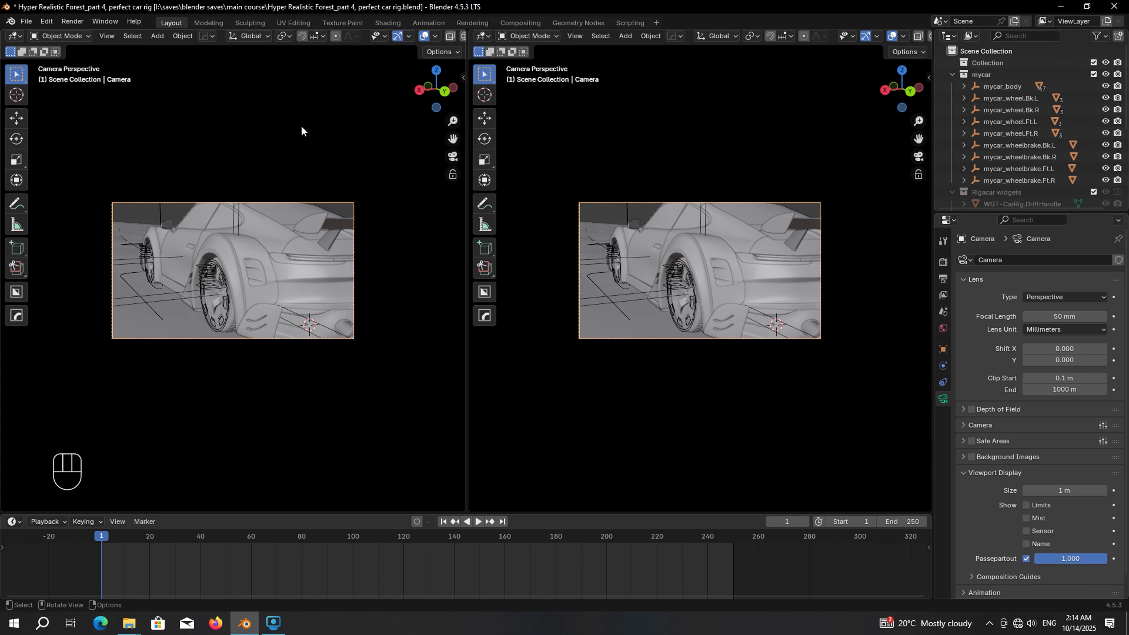
key("t")
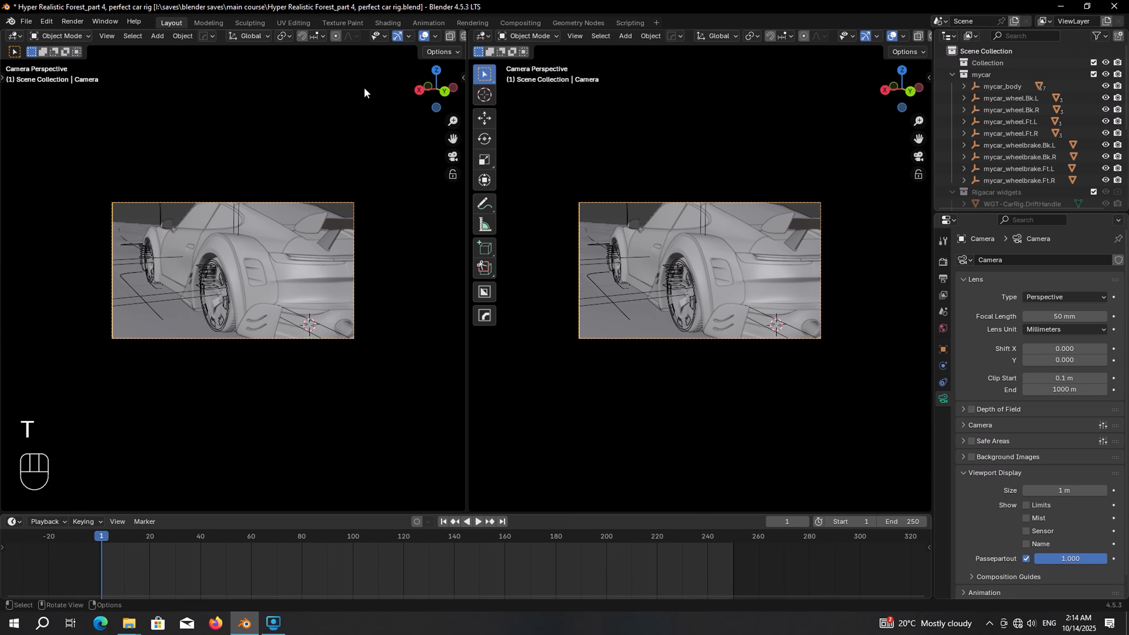
left_click(426, 37)
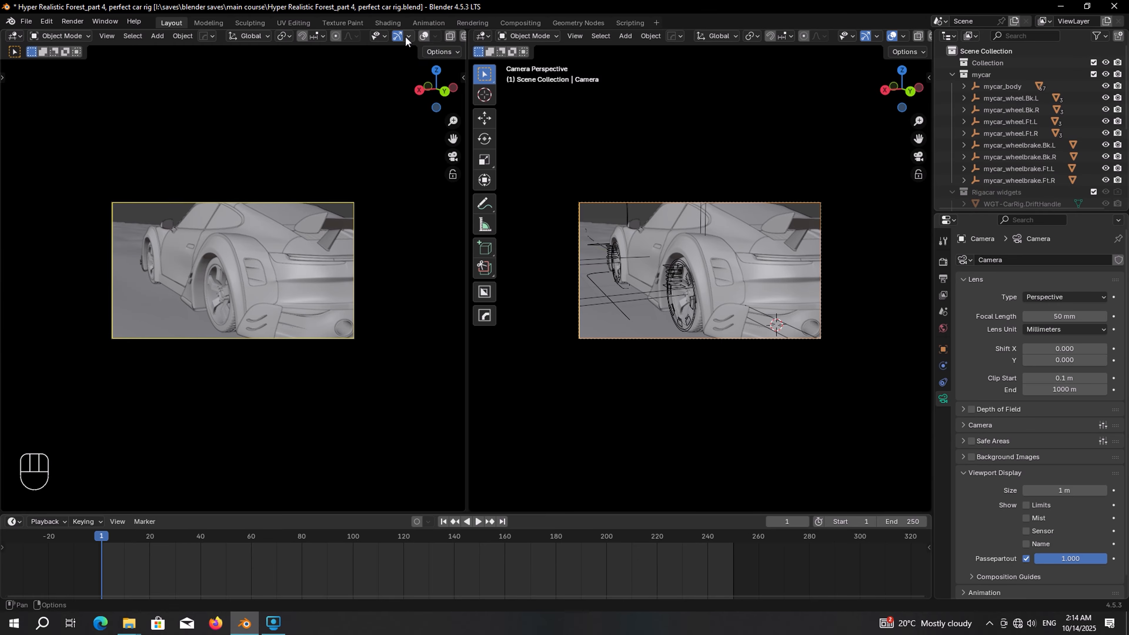
left_click(397, 36)
scroll(234, 206, "up", 3)
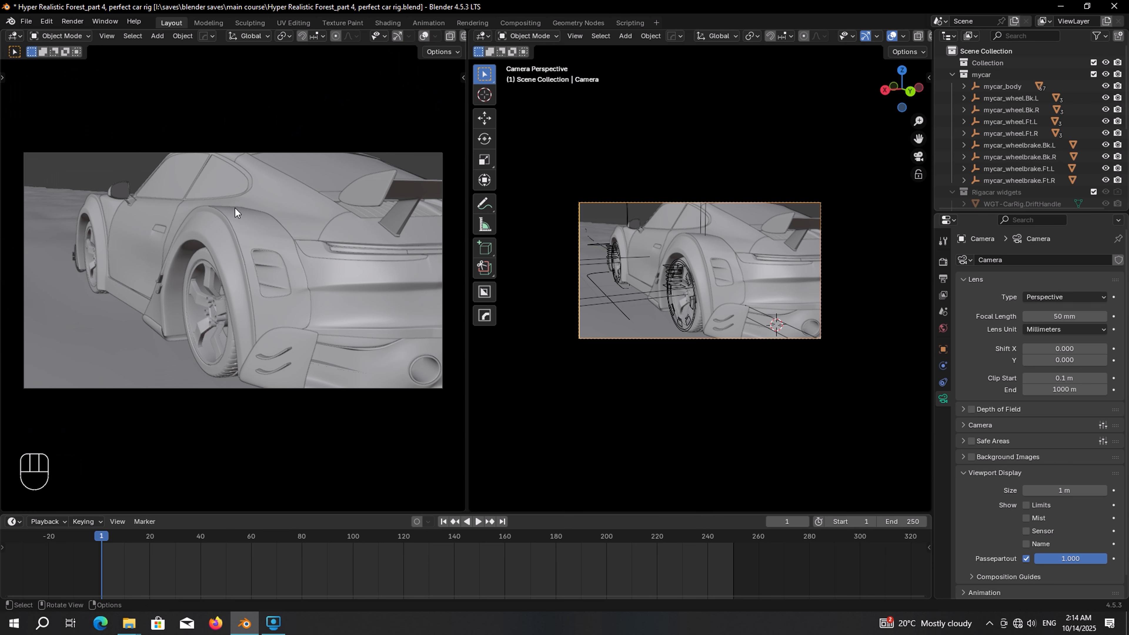
scroll(234, 206, "up", 1)
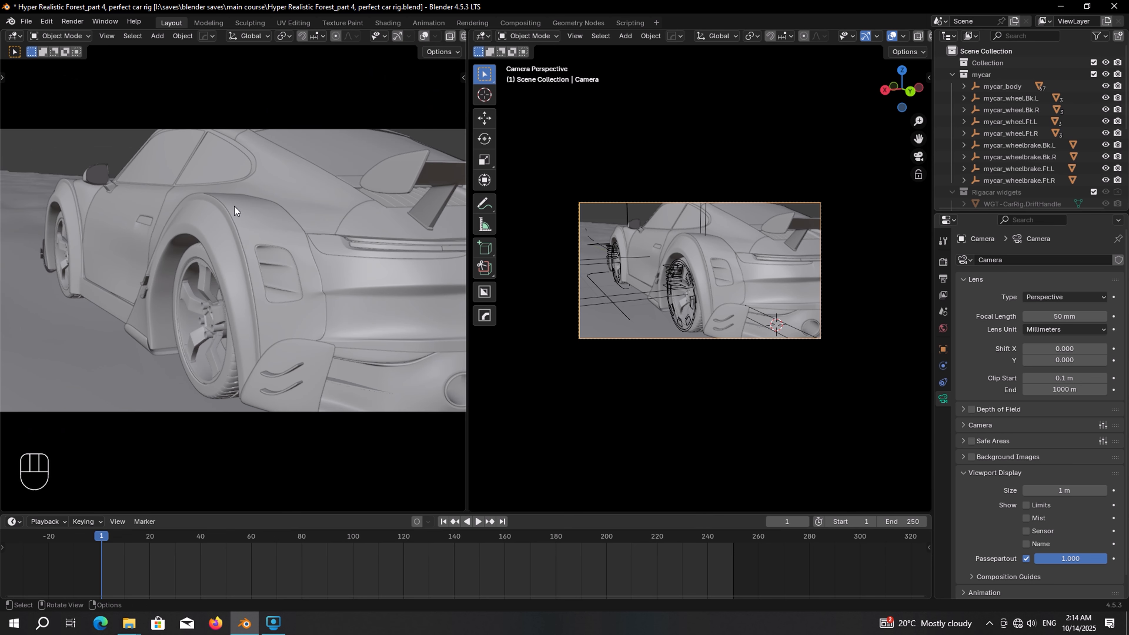
Parent the camera to the car's rear spoiler mesh Plane.047 using Object (Keep Transform)
middle_click_drag(729, 224, 711, 259)
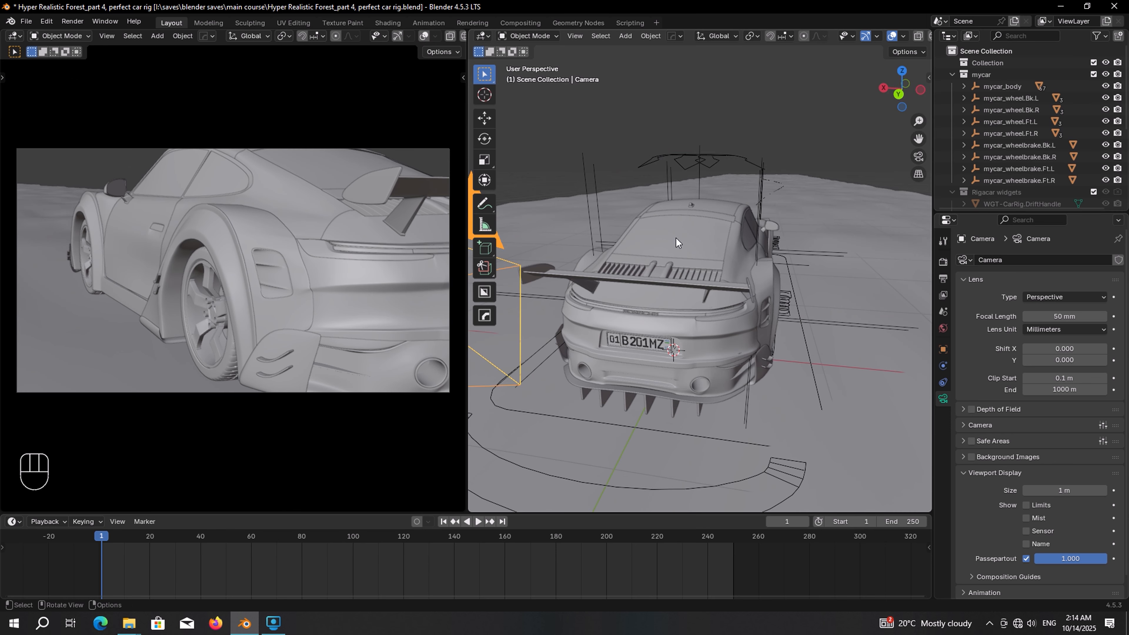
scroll(675, 239, "down", 2)
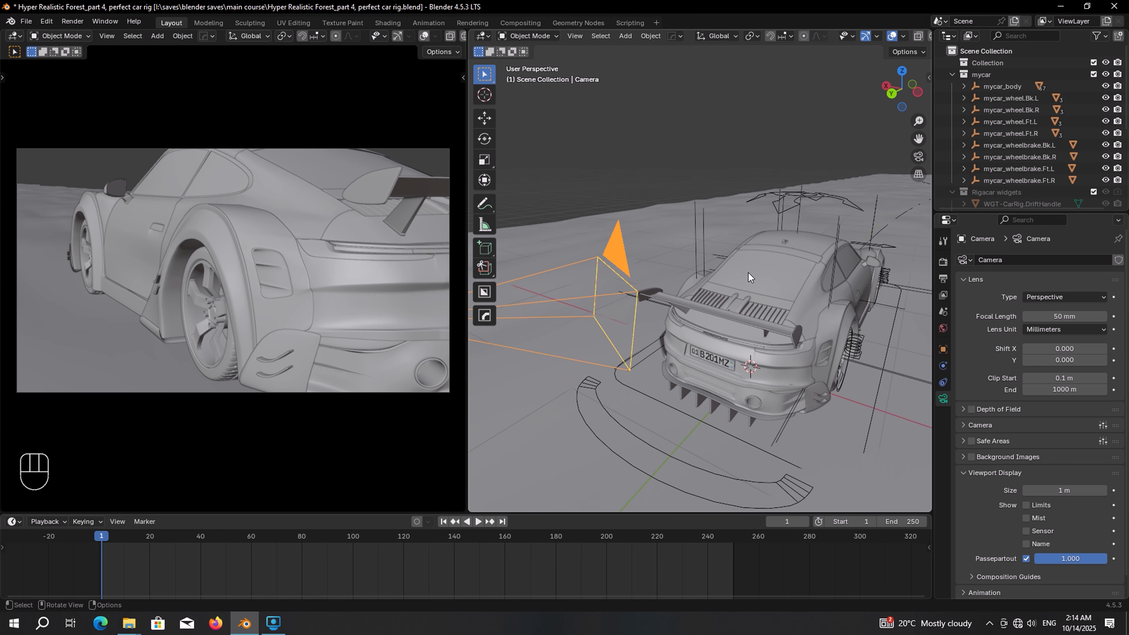
left_click(725, 313, "shift")
key("ctrl+p")
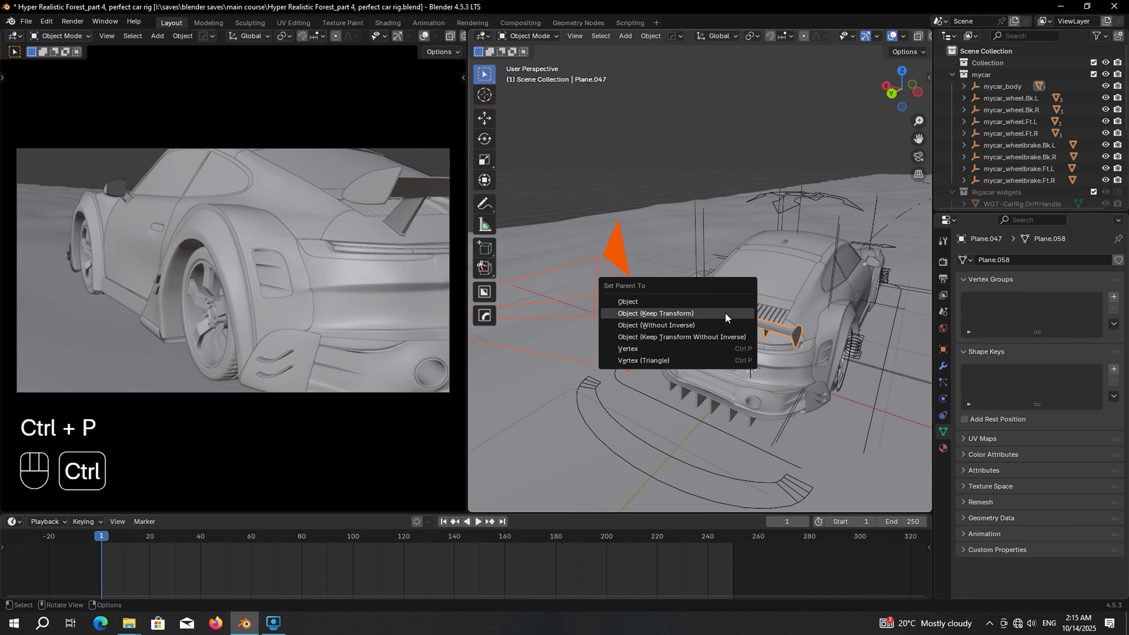
left_click(691, 314)
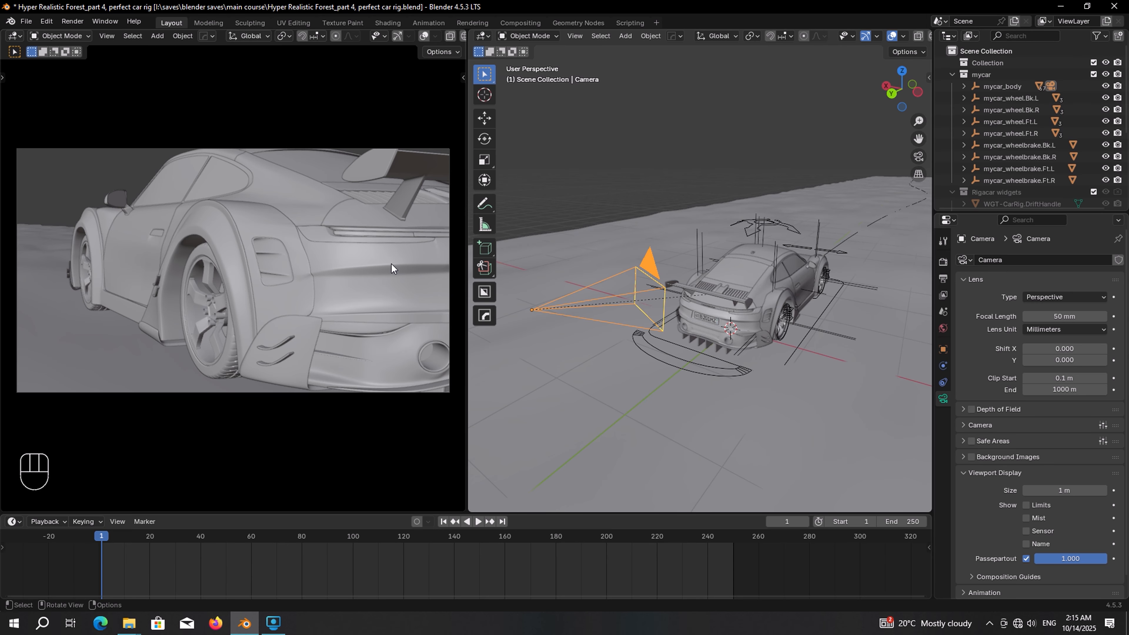
Play the animation from frame 1 twice to check the wheels on the ground through the camera, returning to frame 1
key("space")
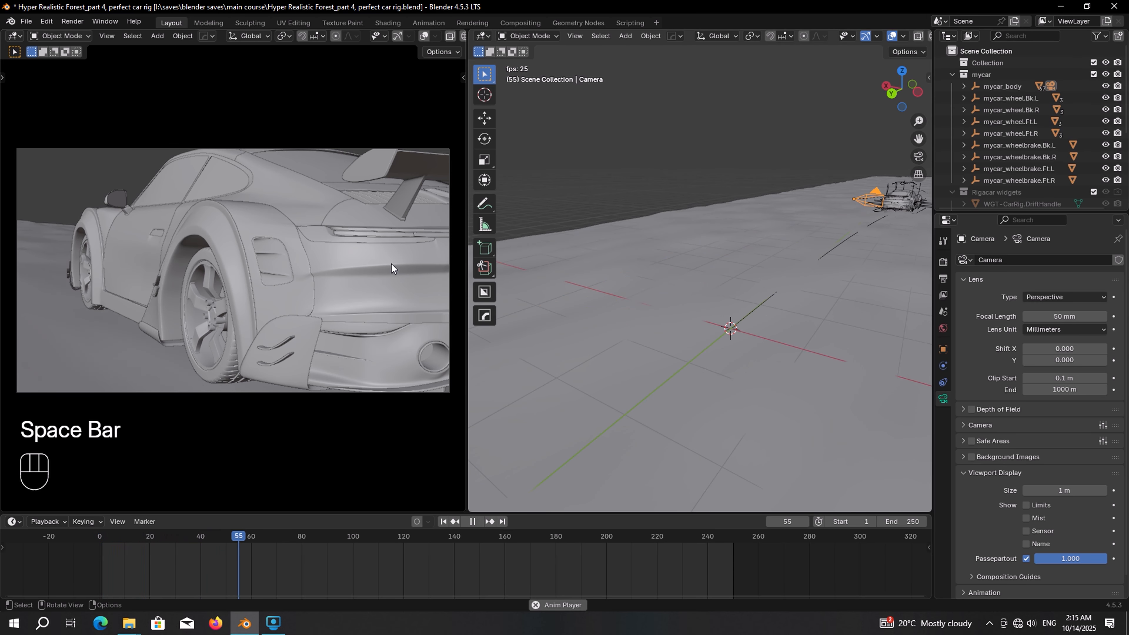
key("space")
left_click(444, 521)
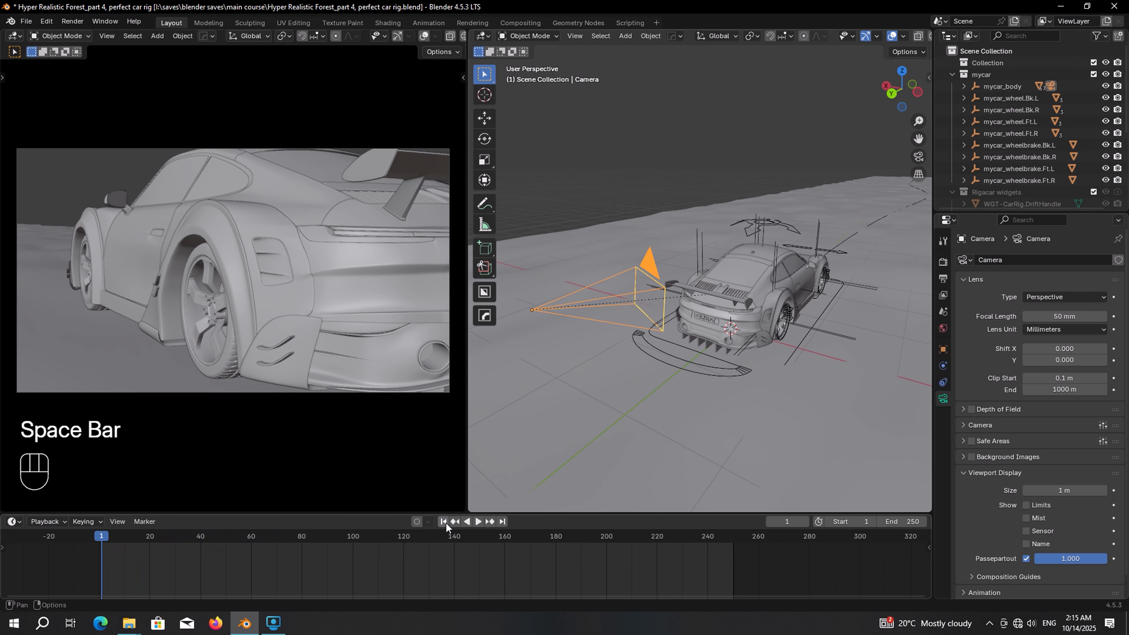
key("space")
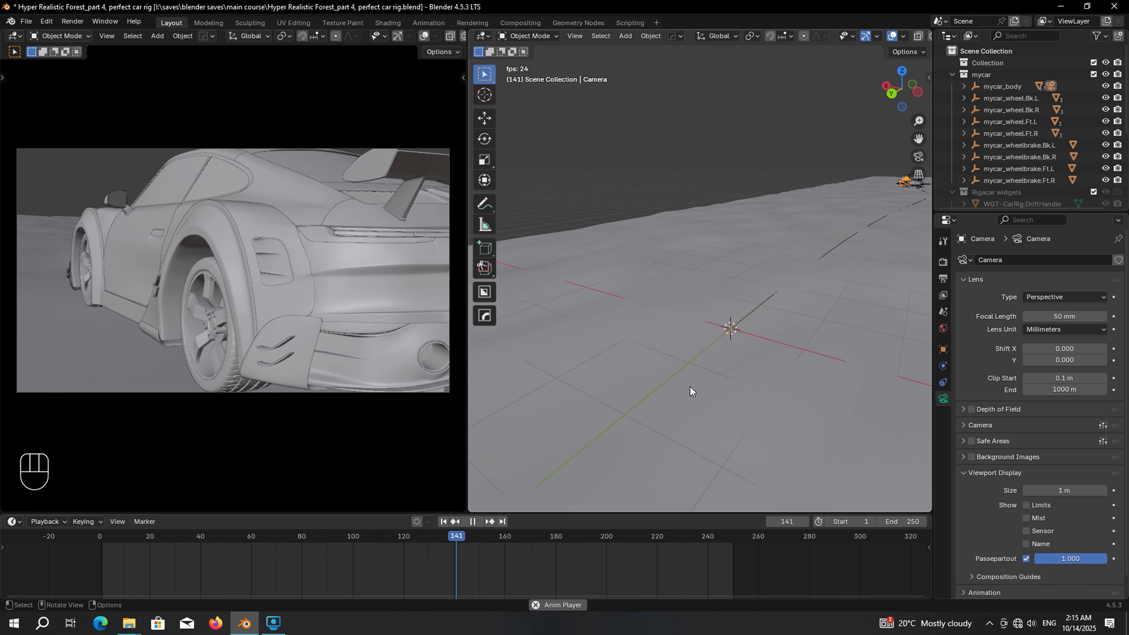
left_click(443, 521)
key("space")
left_click(443, 521)
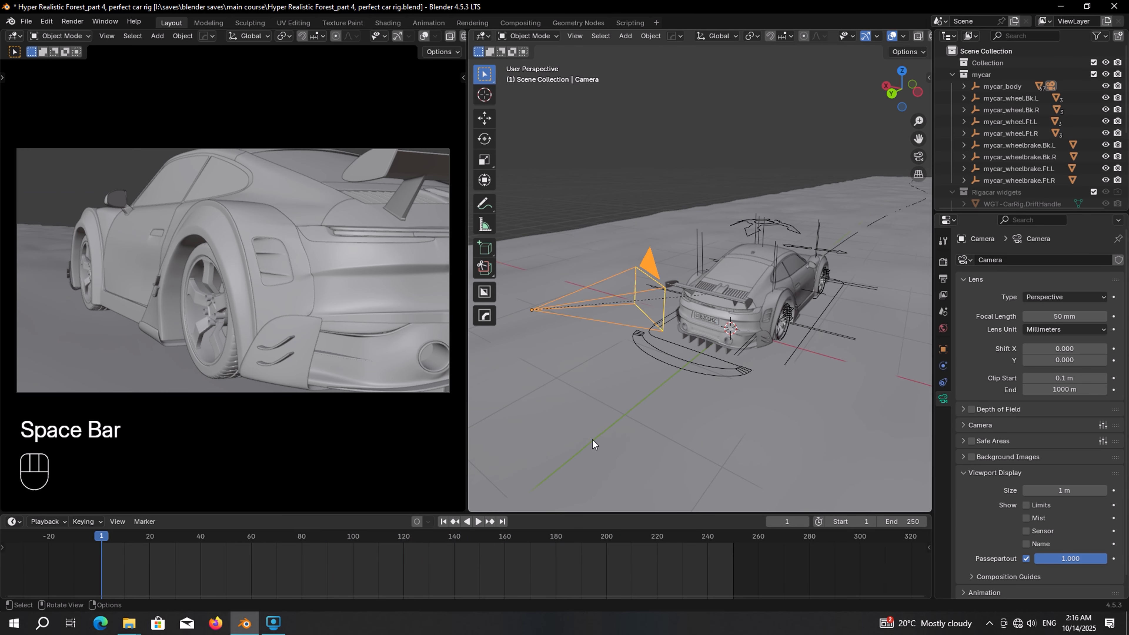
Set the ground plane's Displace modifier strength to 0.1 and play the animation to check the car on it
left_click(617, 430)
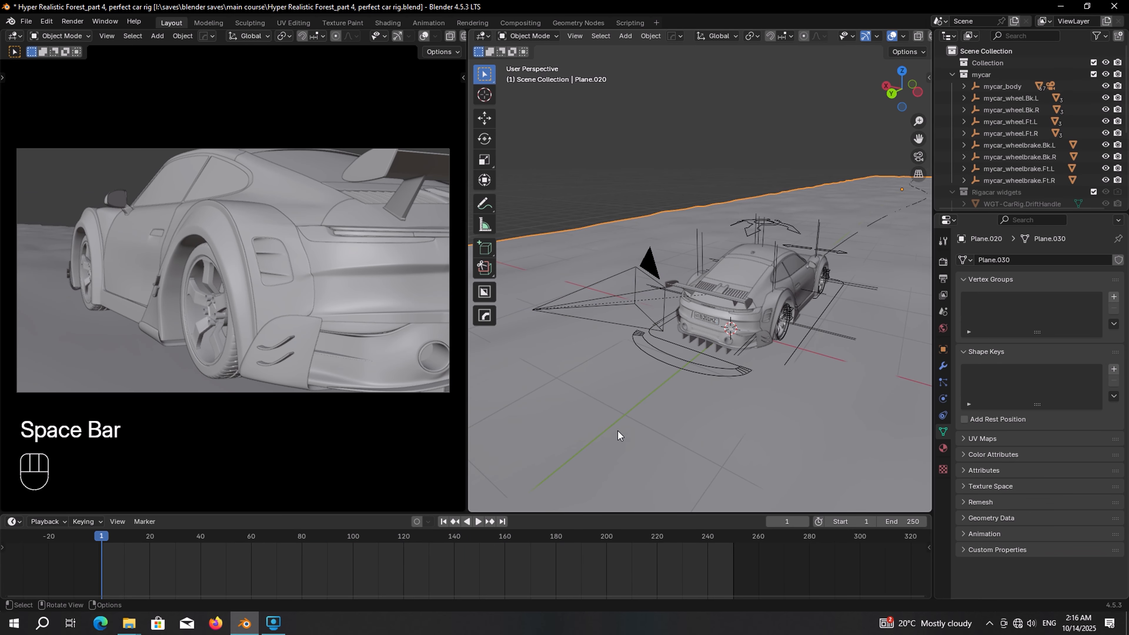
left_click(942, 367)
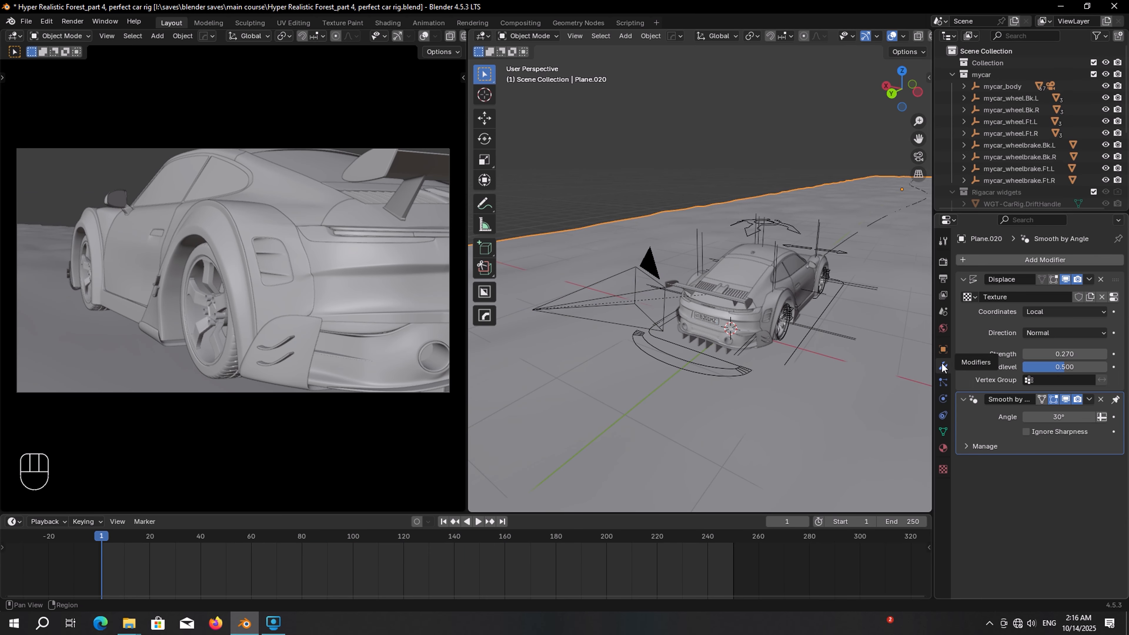
left_click(1056, 354)
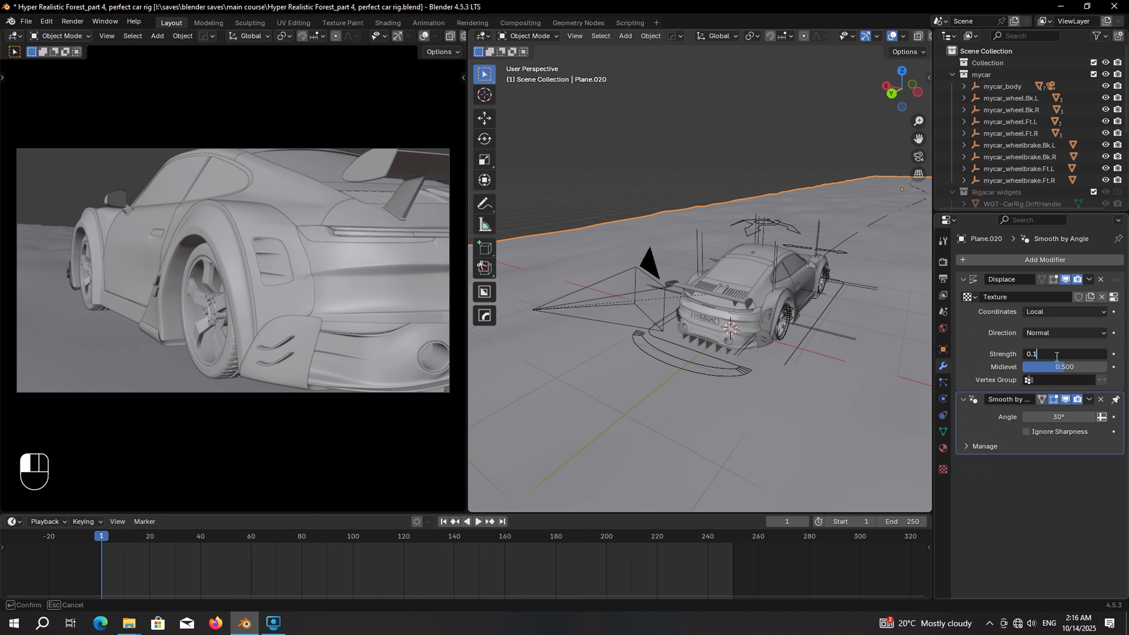
key("Return")
key("space")
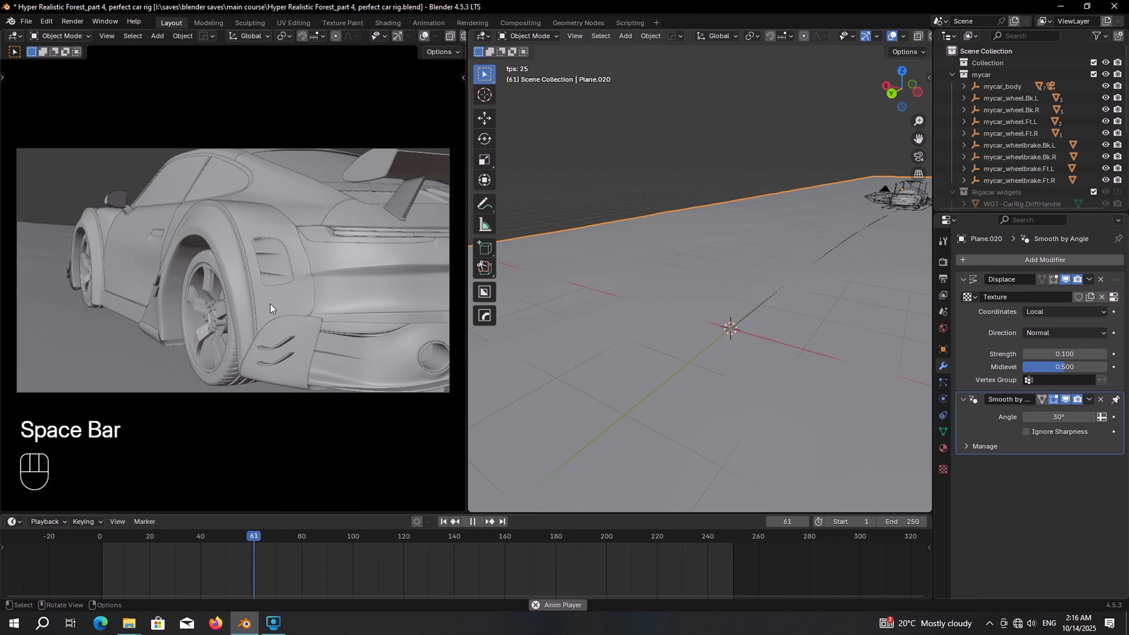
key("space")
Lower the ground plane's Displace strength to 0.05 and play the animation again from frame 1
left_click(1064, 354)
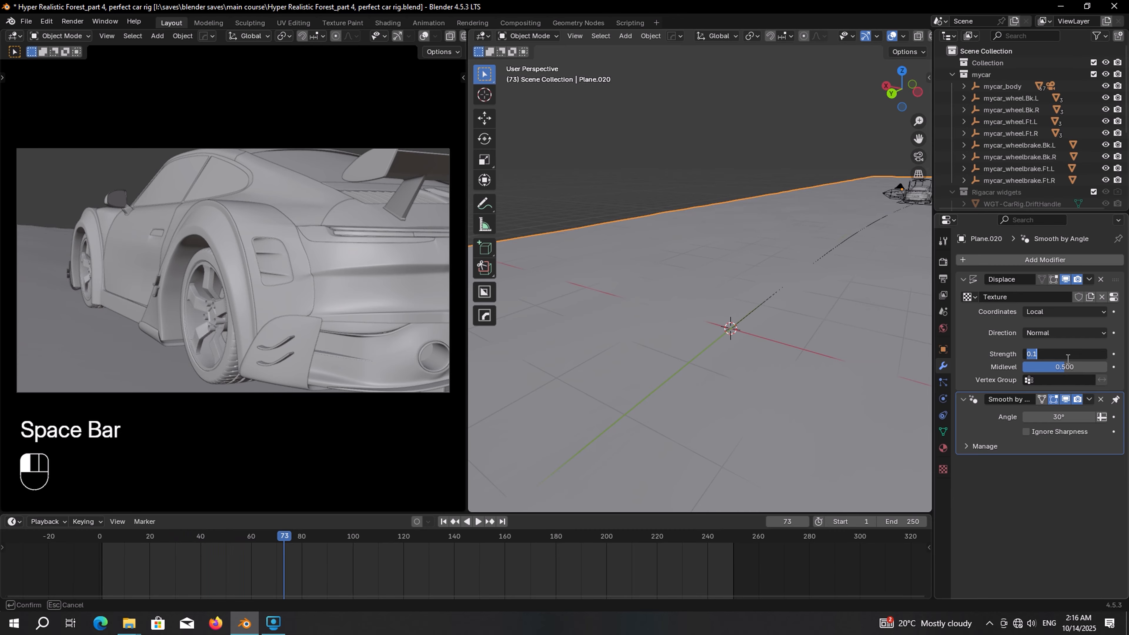
key("Return")
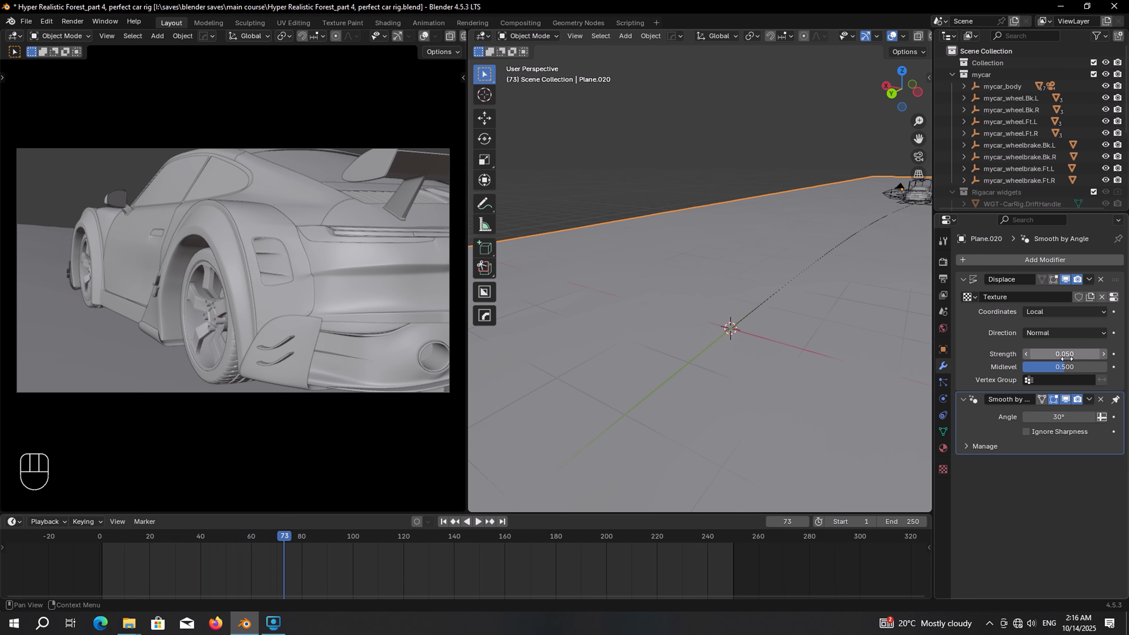
left_click(443, 521)
key("space")
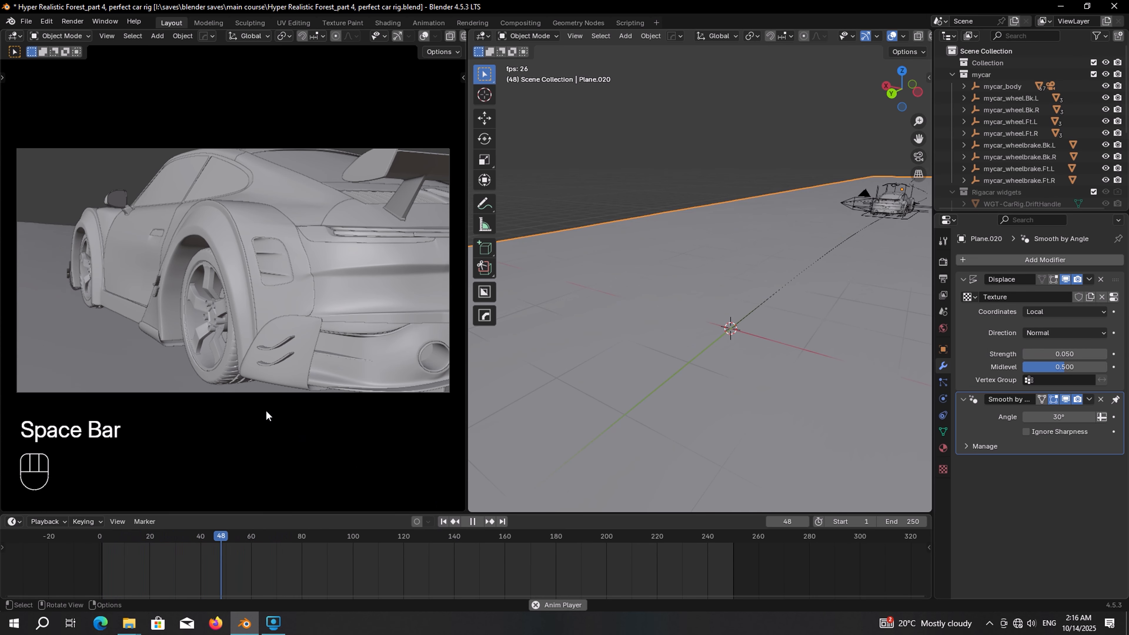
key("Escape")
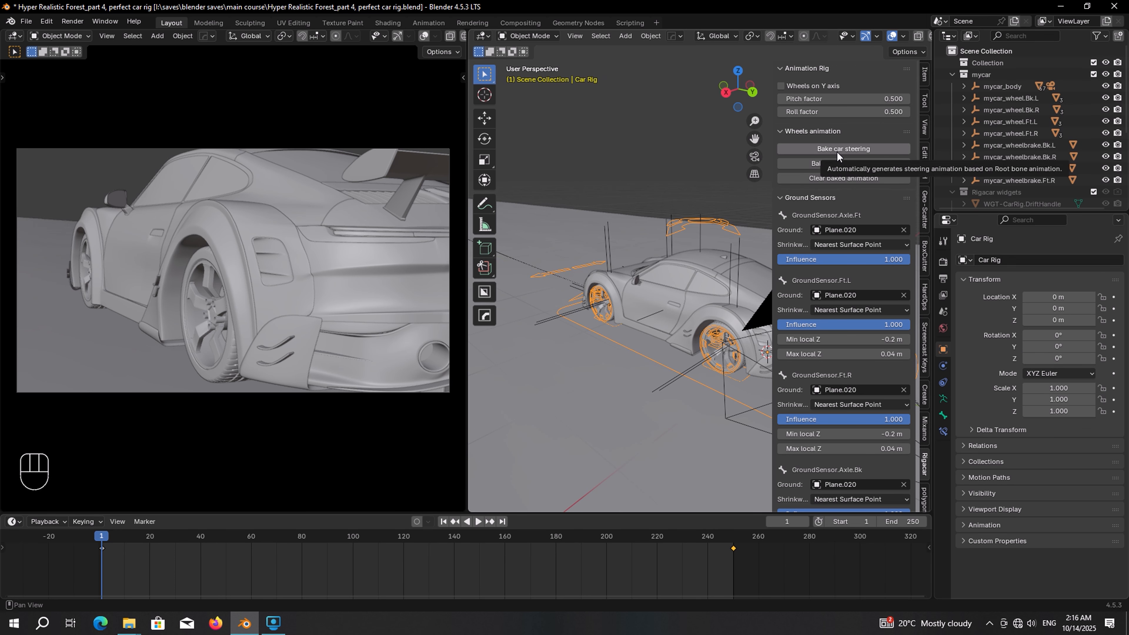
Bake the car steering and the wheels rotation of the Car Rig for frames 1 to 250
left_click(848, 150)
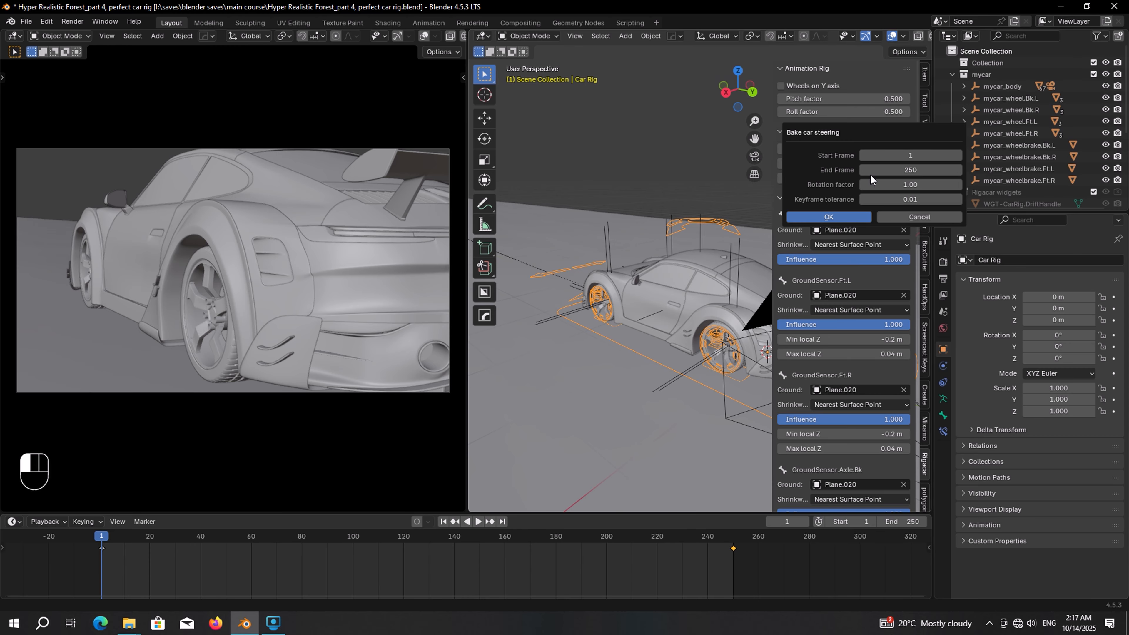
left_click(835, 214)
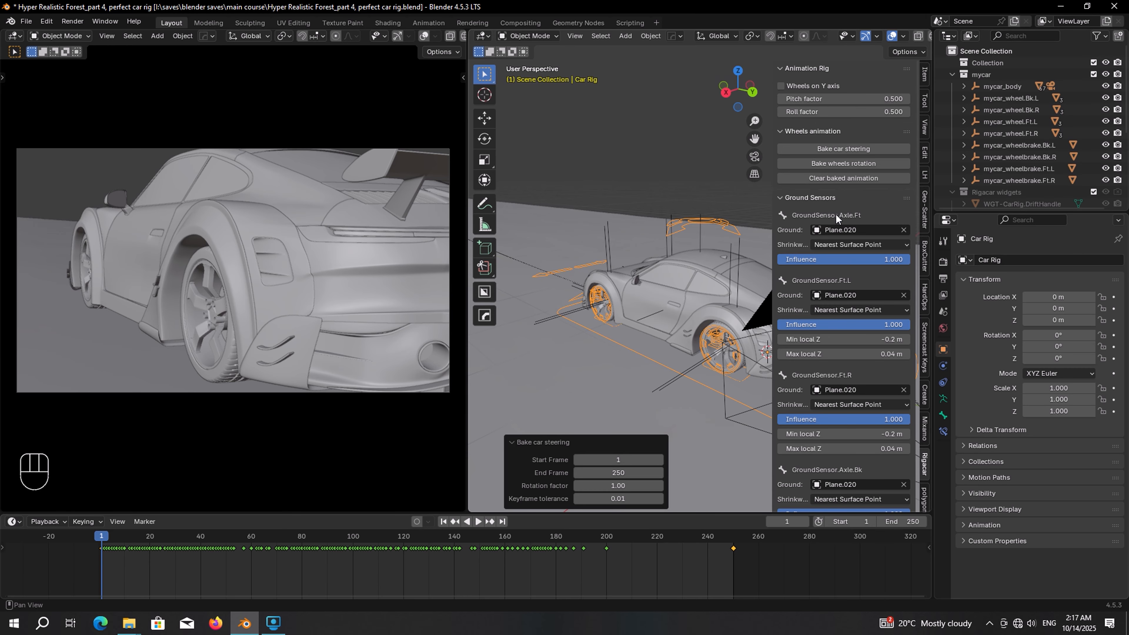
left_click(840, 167)
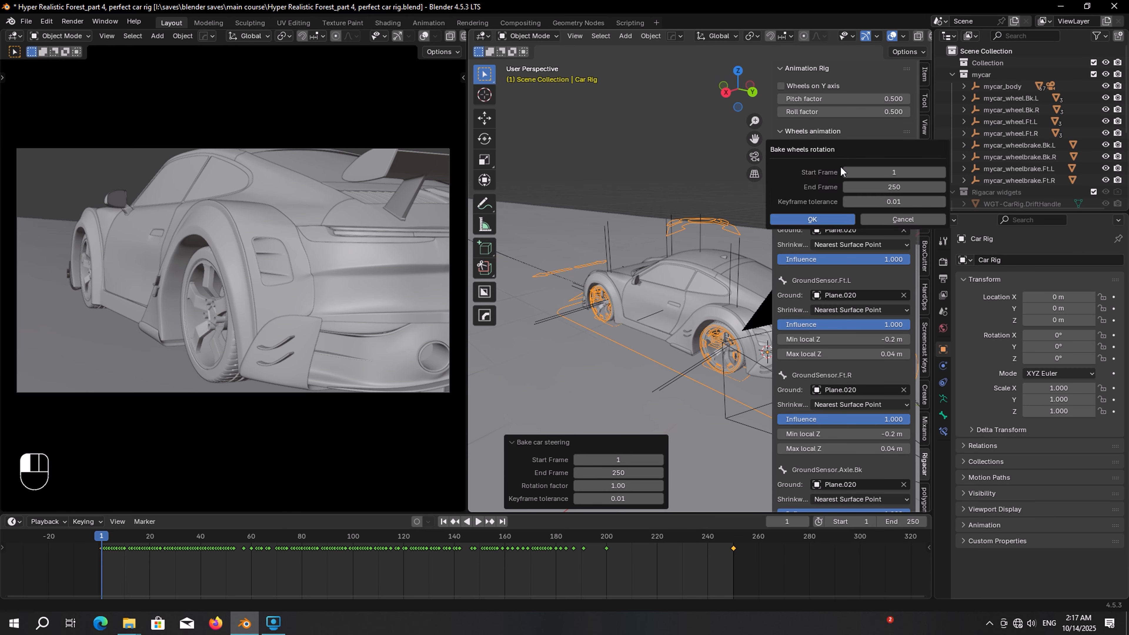
left_click(819, 217)
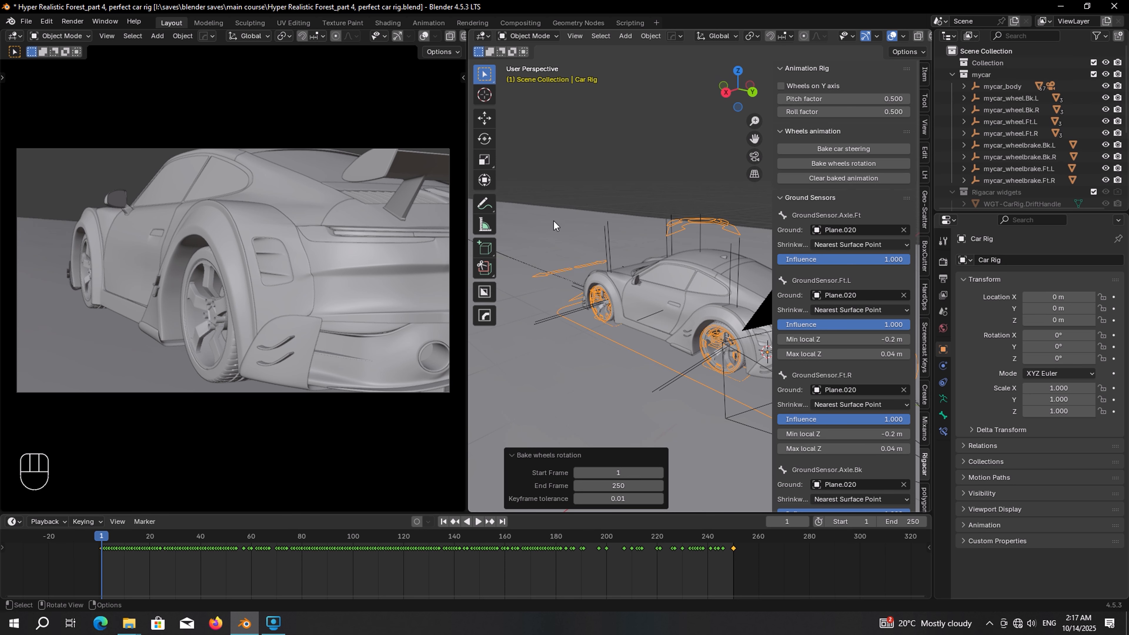
Play the baked animation to examine the steering and wheel rotation through the camera
key("KP_0")
key("space")
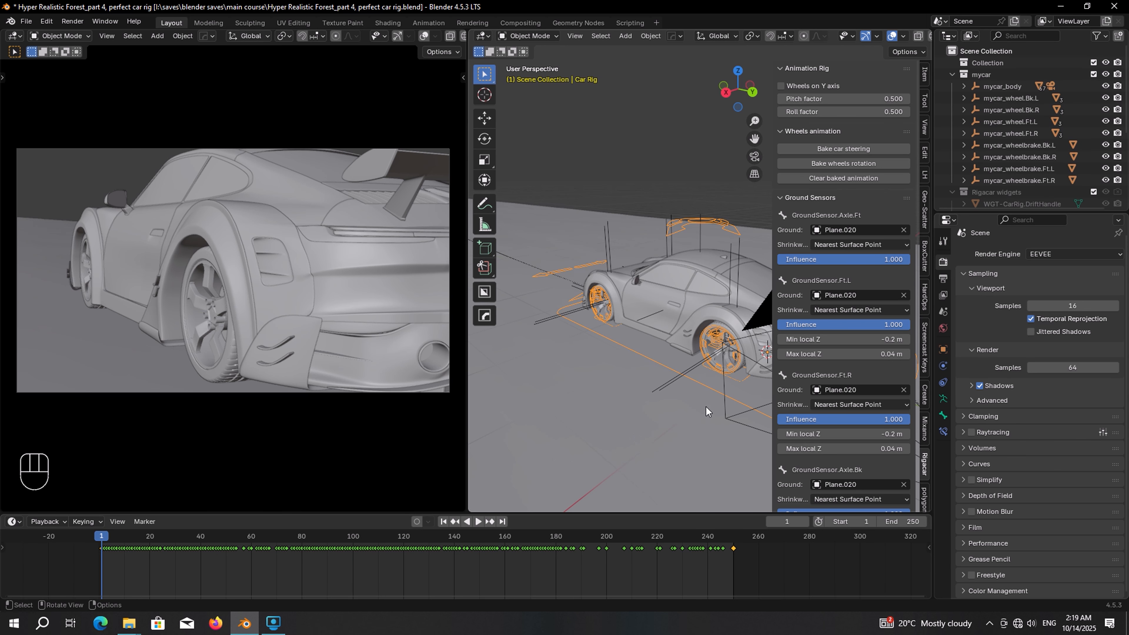
left_click(841, 178)
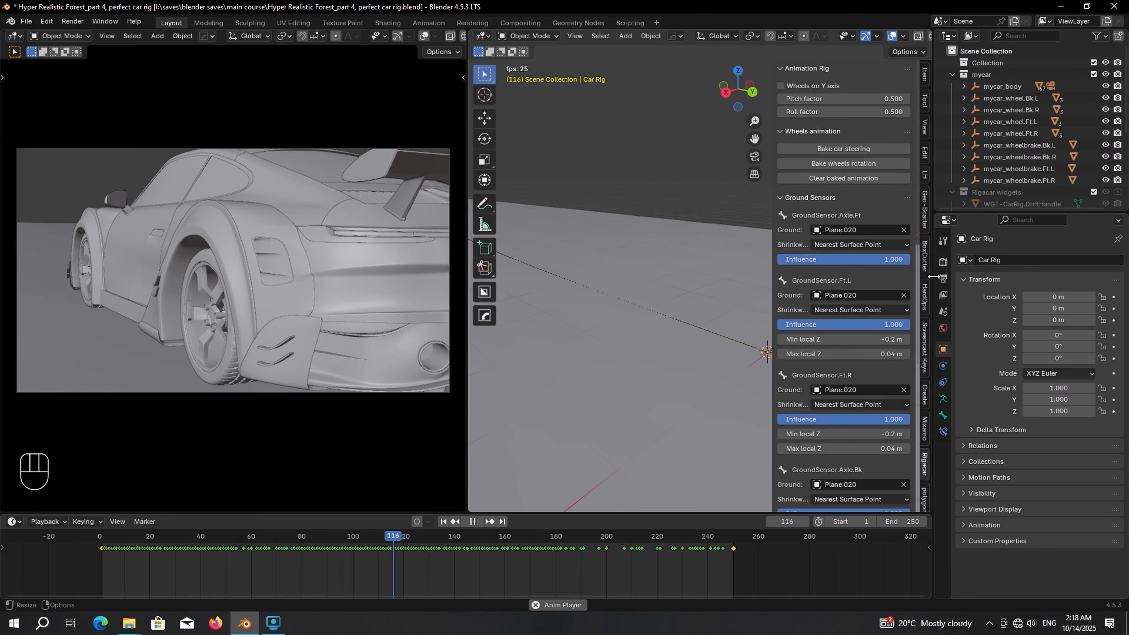
scroll(1005, 445, "down", 1)
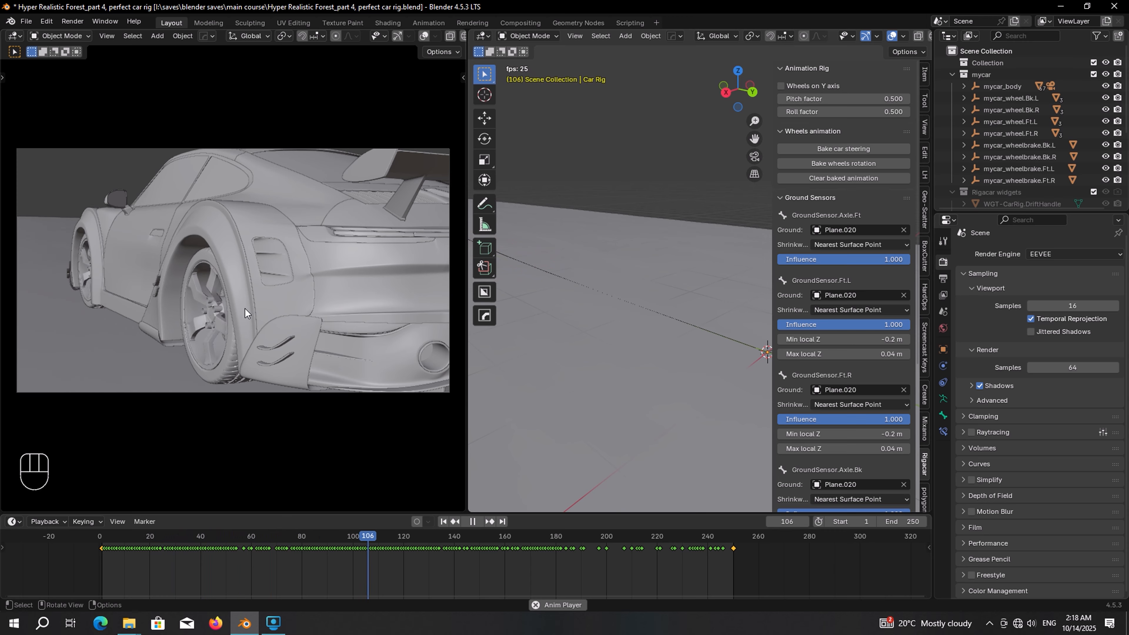
key("Escape")
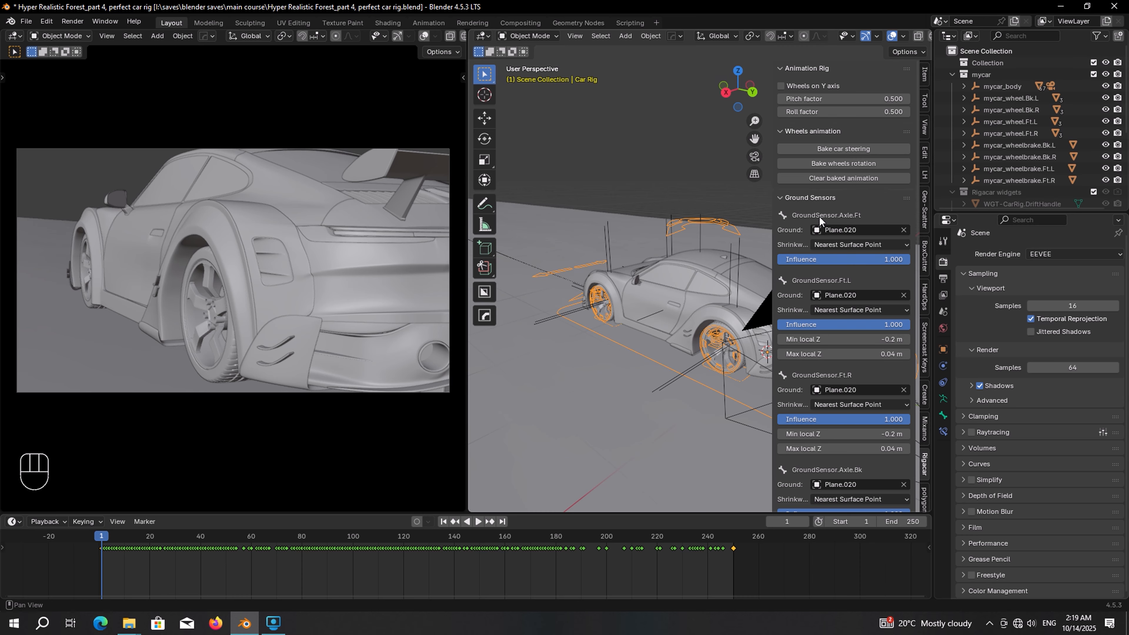
Clear the rig's baked steering and wheel animation and move the NurbsPath's bend control point about 7.5 m along negative X
left_click(841, 179)
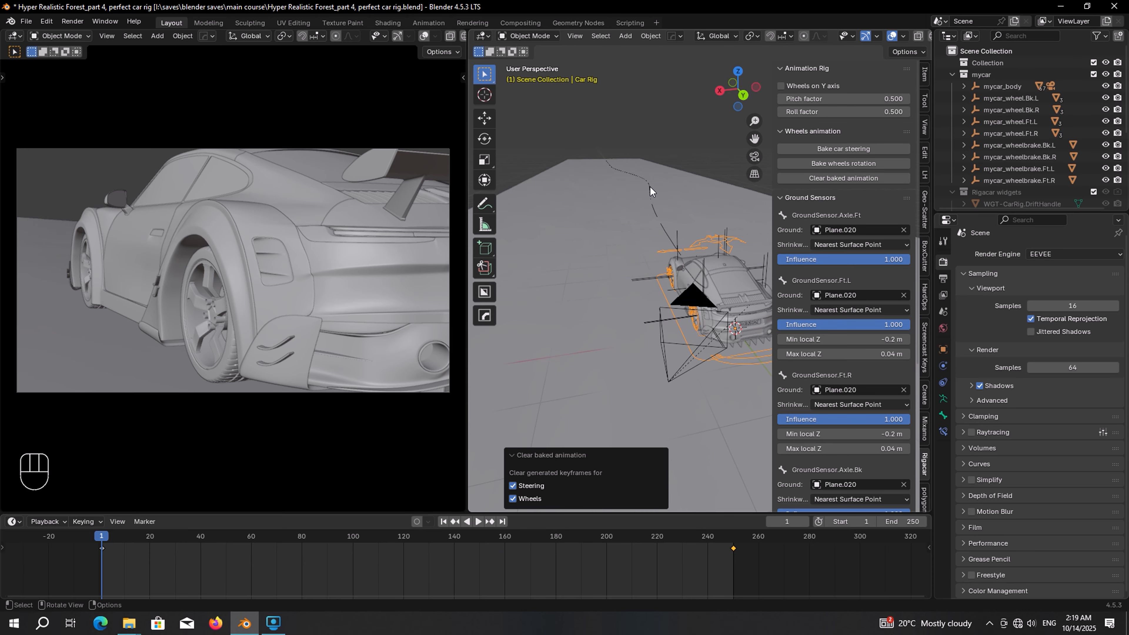
left_click(650, 187)
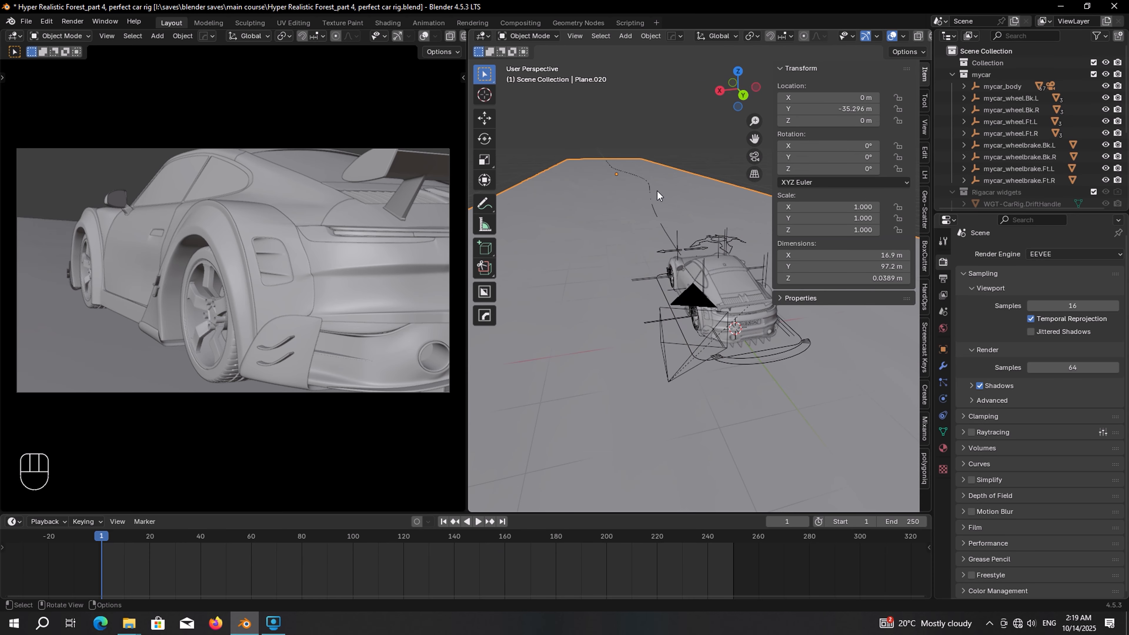
left_click(650, 187)
middle_click_drag(651, 188, 651, 276, "shift")
key("Tab")
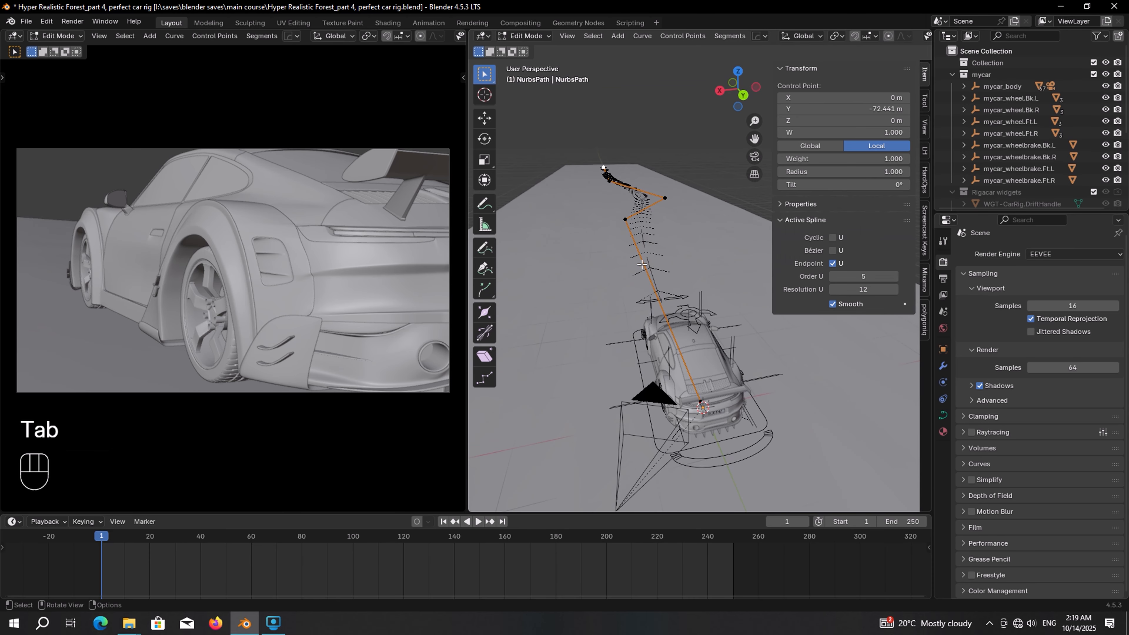
left_click(625, 221)
key("KP_7")
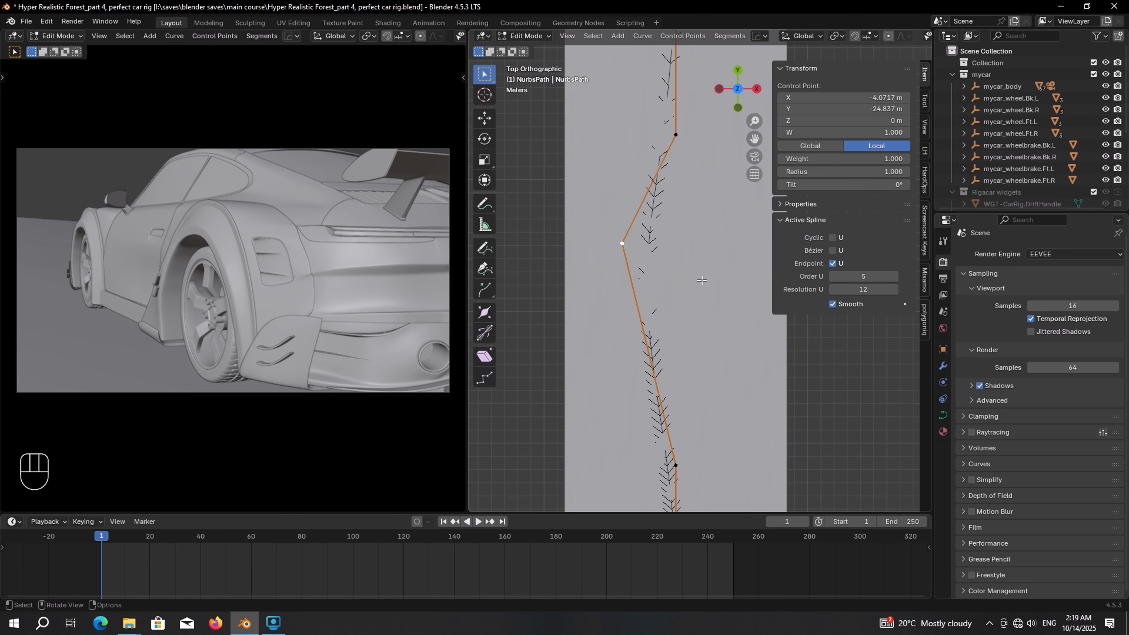
key("g")
key("x")
left_click(603, 267)
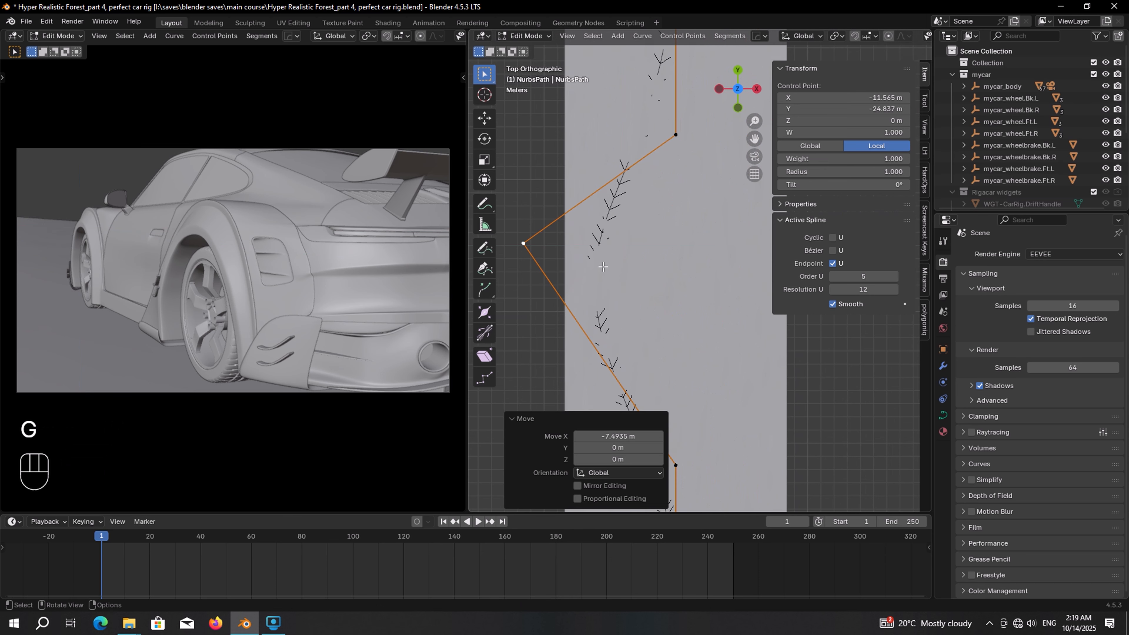
key("Tab")
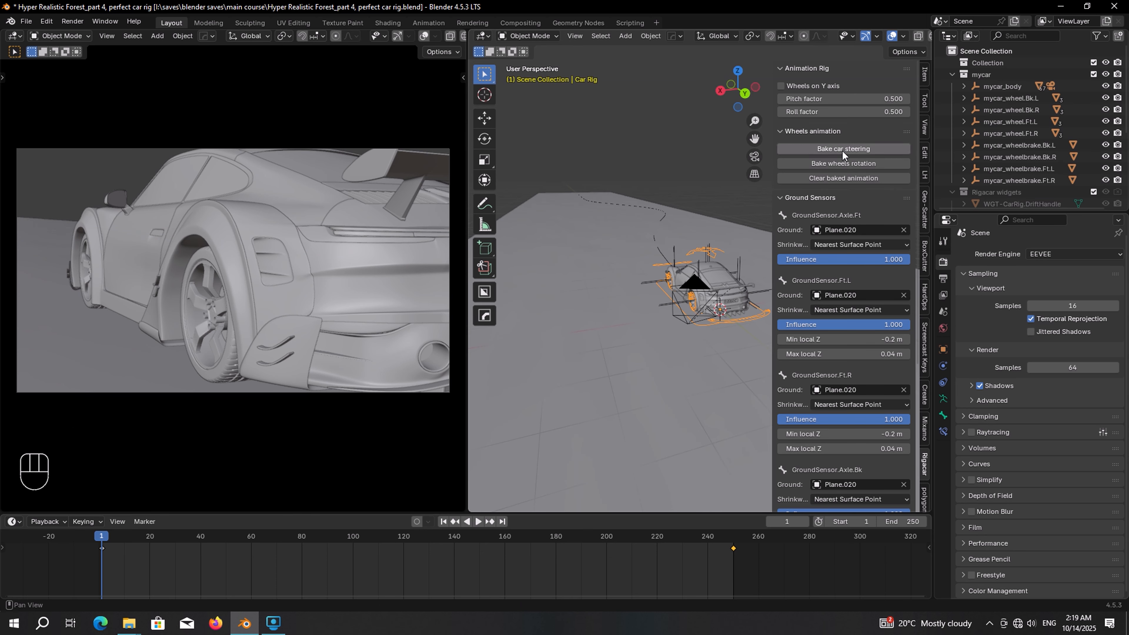
Rebake the car steering and wheels rotation over frames 1 to 250 for the sharper curve and play the result
left_click(842, 151)
left_click(820, 216)
left_click(830, 164)
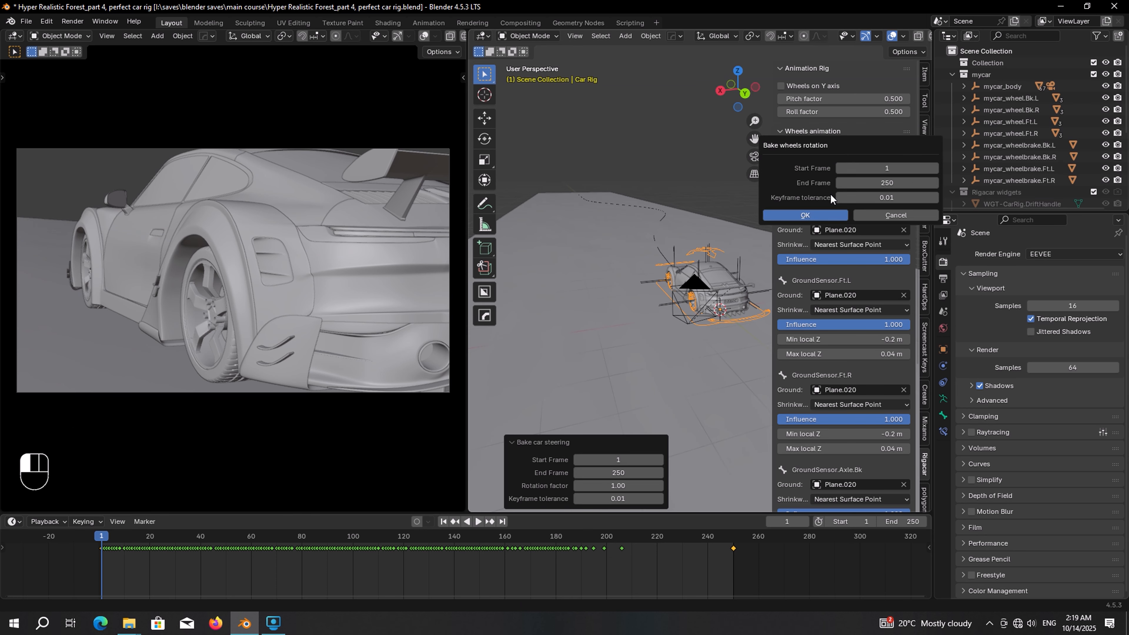
left_click(818, 215)
key("space")
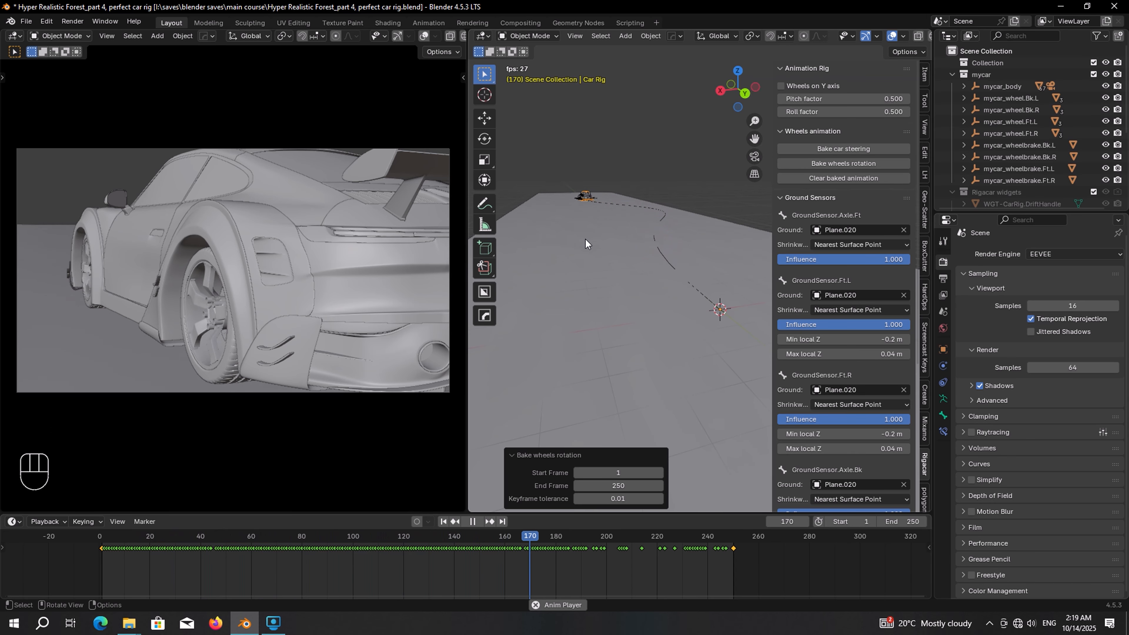
key("space")
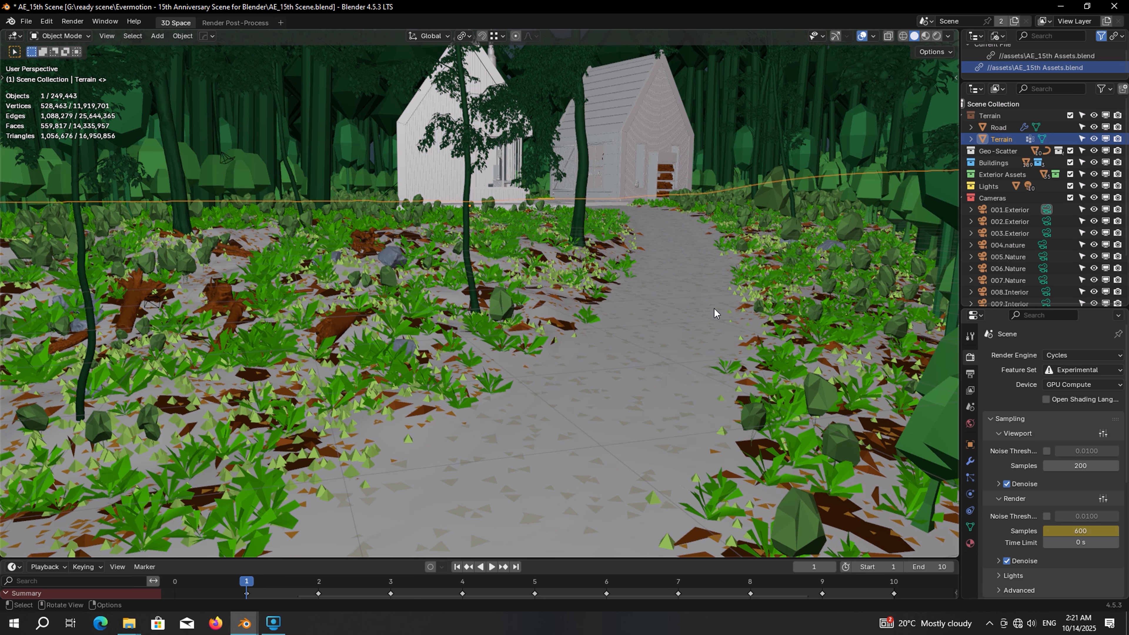
Switch to the AE_15th Scene file and copy the Road object from its Terrain collection
left_click(1000, 129)
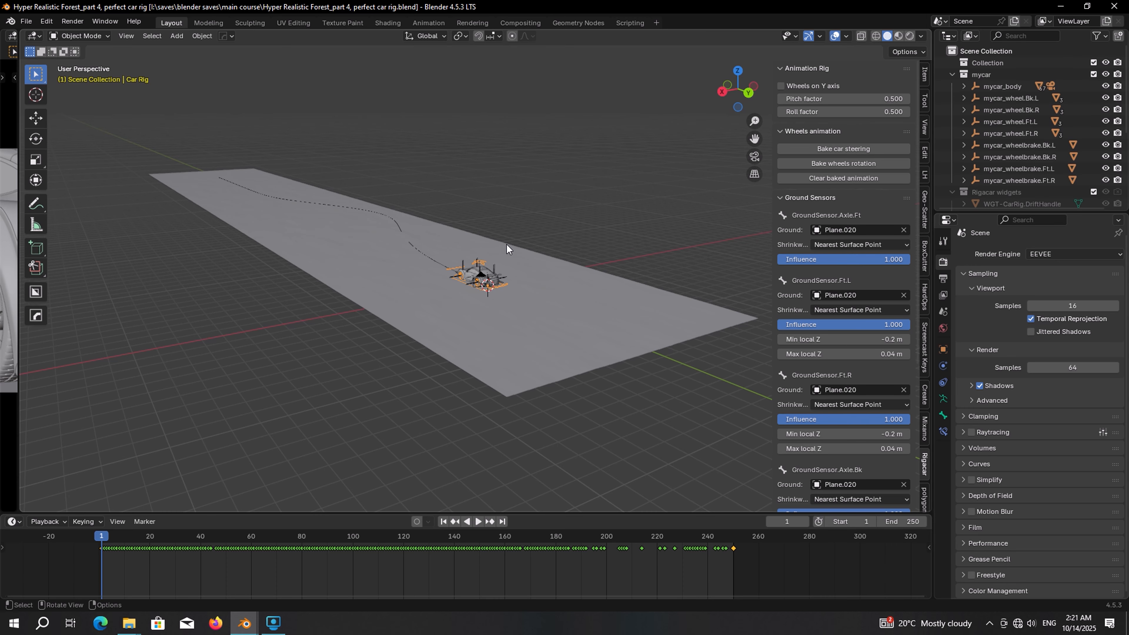
Delete the ground plane Plane.020 from the car rig file
left_click(517, 316)
key("x")
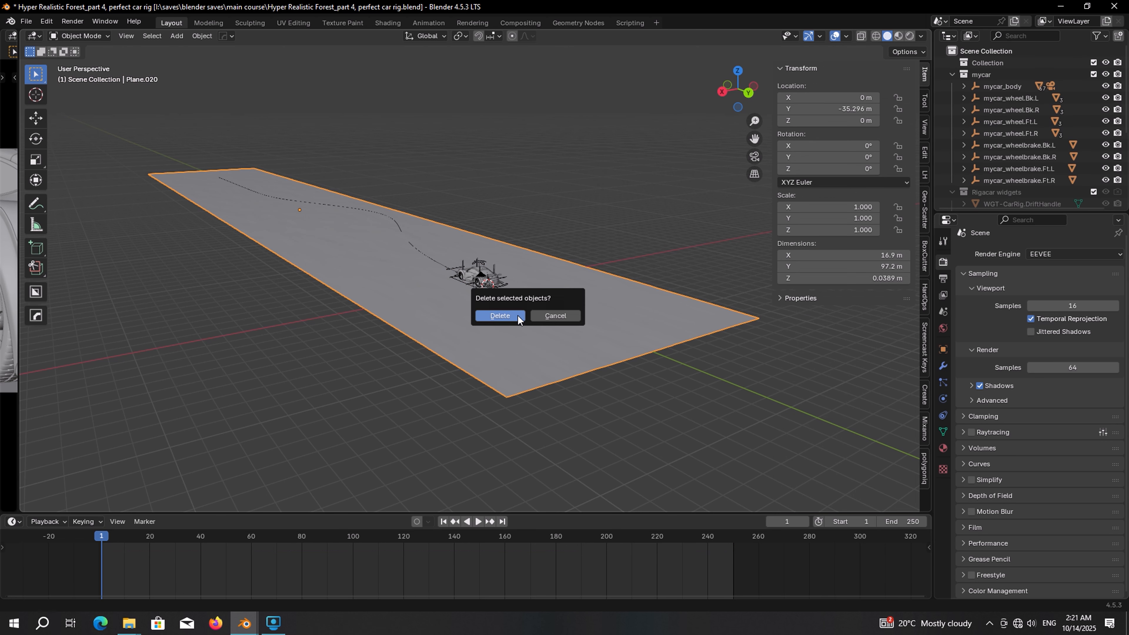
left_click(518, 316)
middle_click_drag(518, 316, 618, 319)
Move the Car Rig, NurbsPath and Camera into the mycar collection and exclude that collection from the view layer
scroll(1008, 167, "down", 3)
left_click(950, 119)
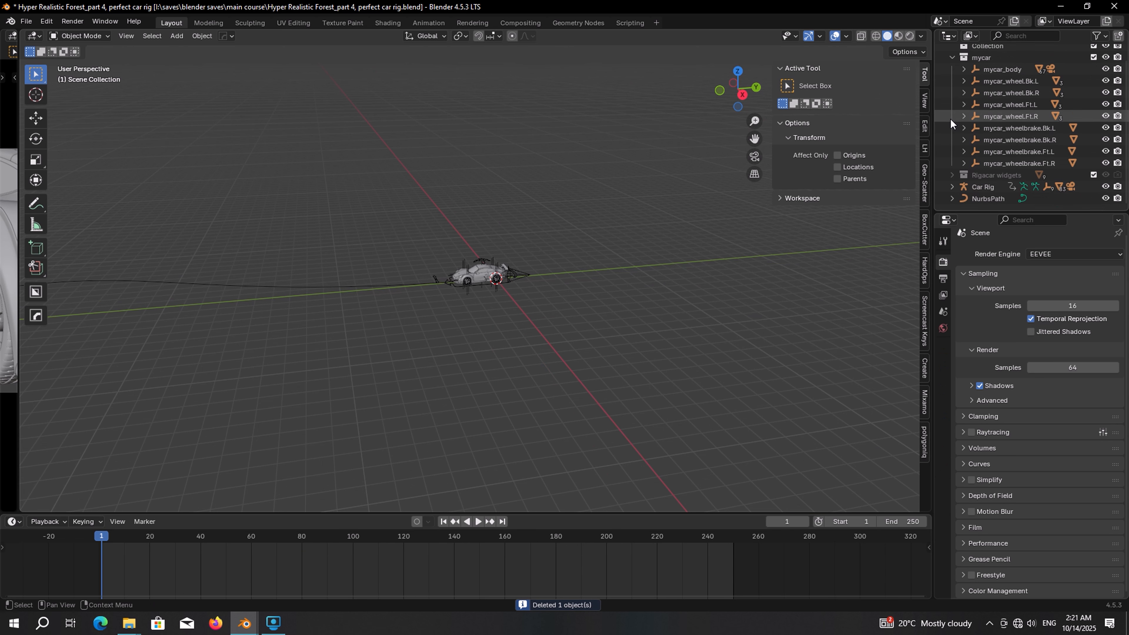
left_click(986, 199)
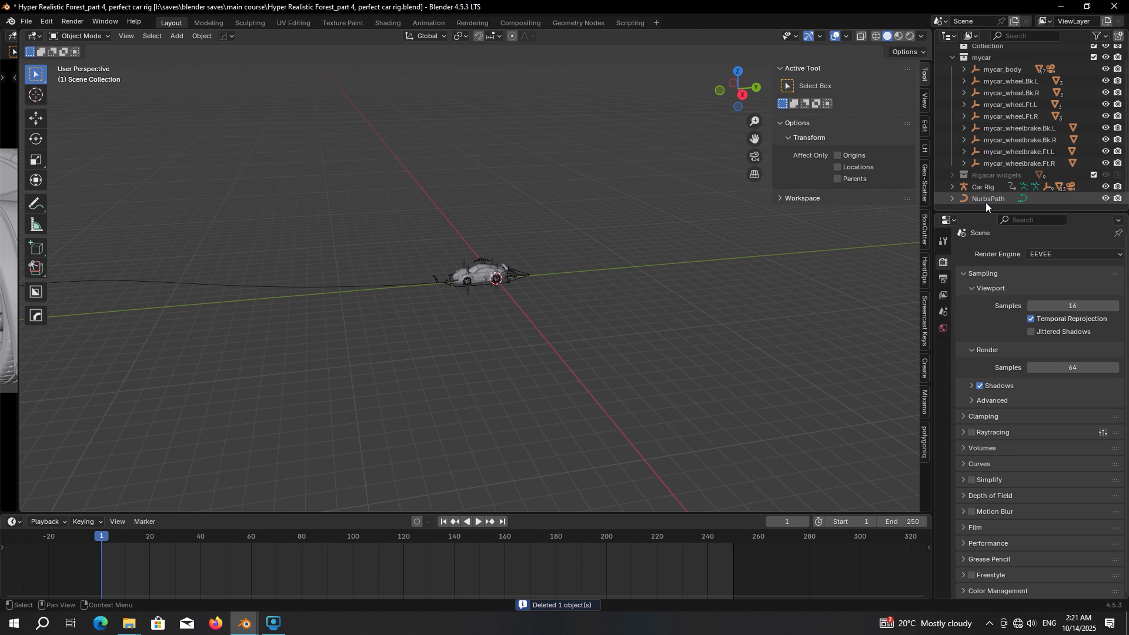
left_click(982, 185, "ctrl")
left_click_drag(983, 186, 977, 61)
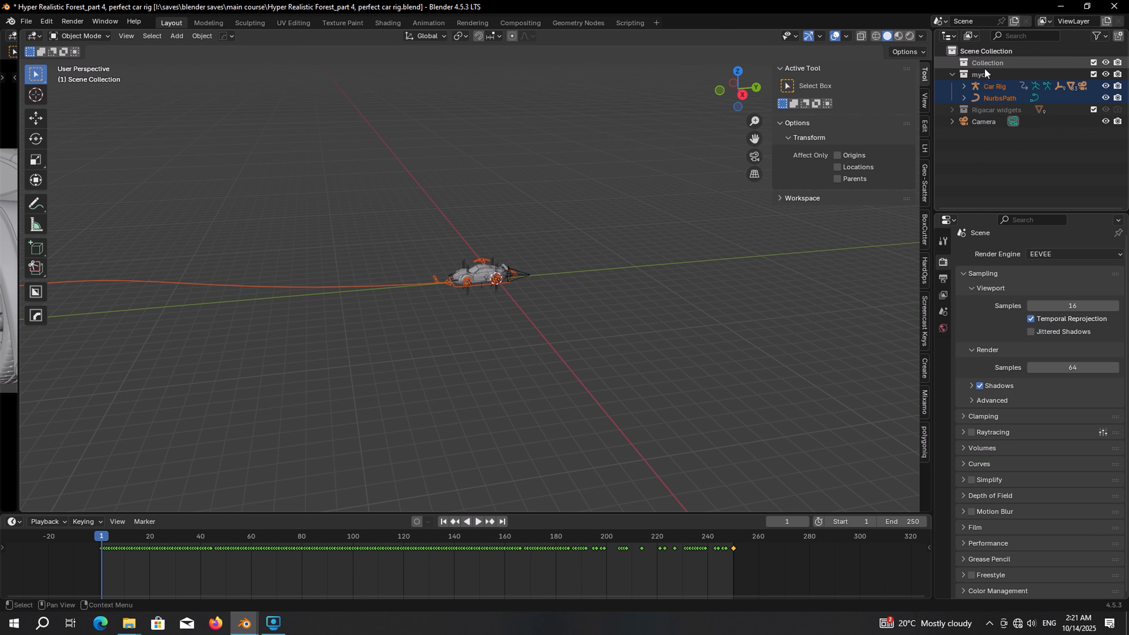
left_click_drag(979, 123, 972, 80)
left_click(1093, 74)
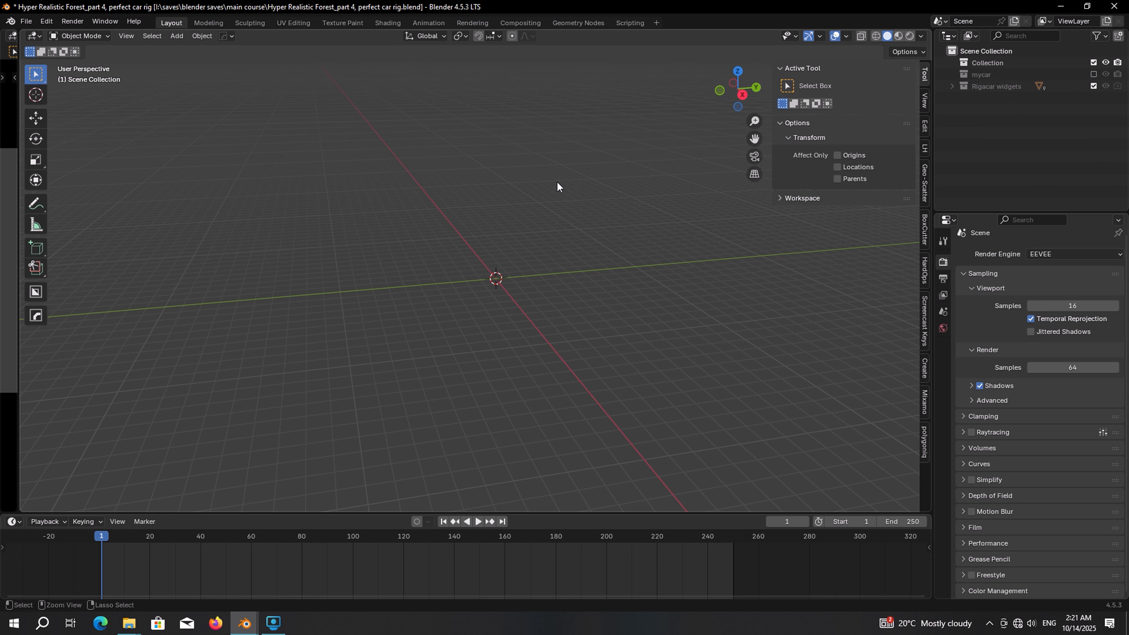
Paste the copied road with its linked scatter objects into the car rig file and hide the sidebar
key("ctrl+v")
middle_click_drag(559, 189, 638, 346)
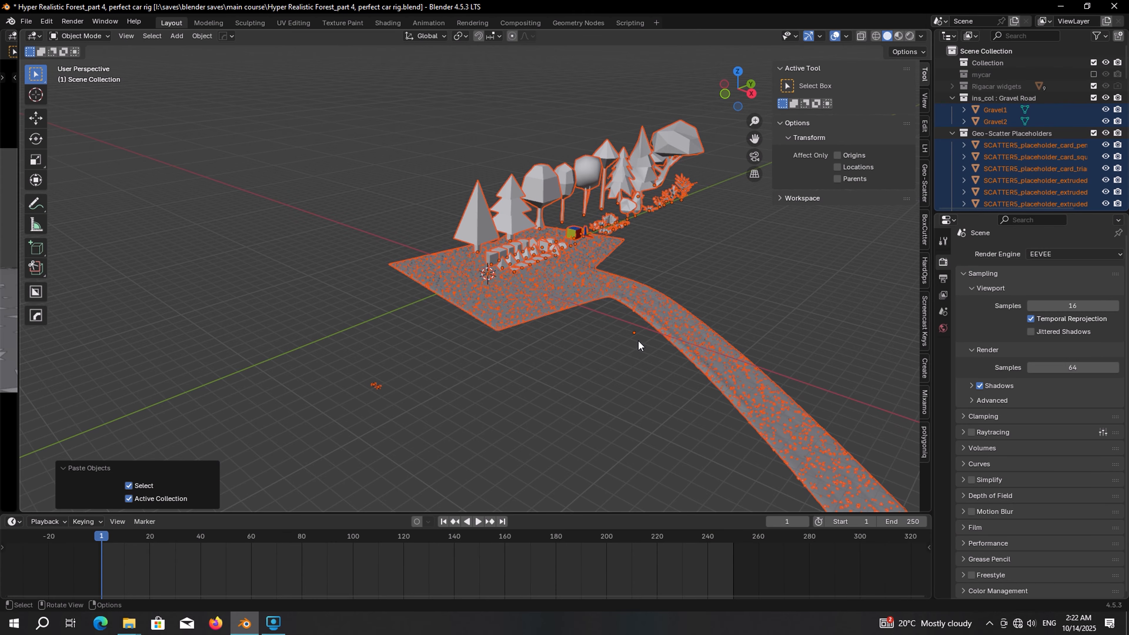
key("n")
scroll(578, 343, "up", 3)
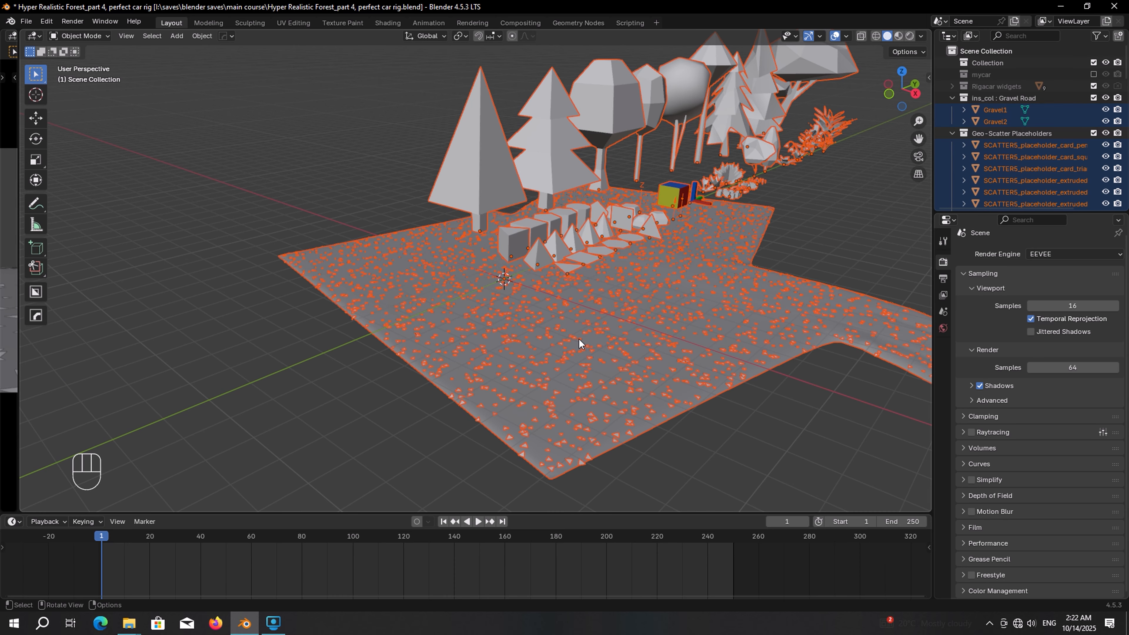
Delete all pasted scatter and placeholder objects except the Road mesh, and re-enable the mycar collection in the view layer
left_click(573, 337)
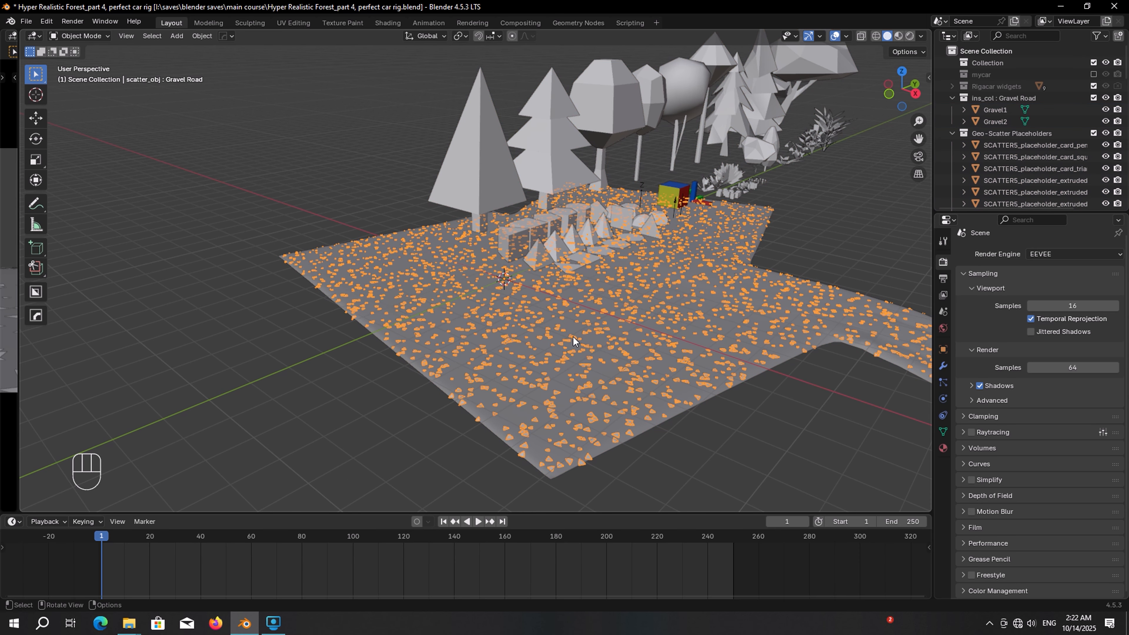
key("ctrl+i")
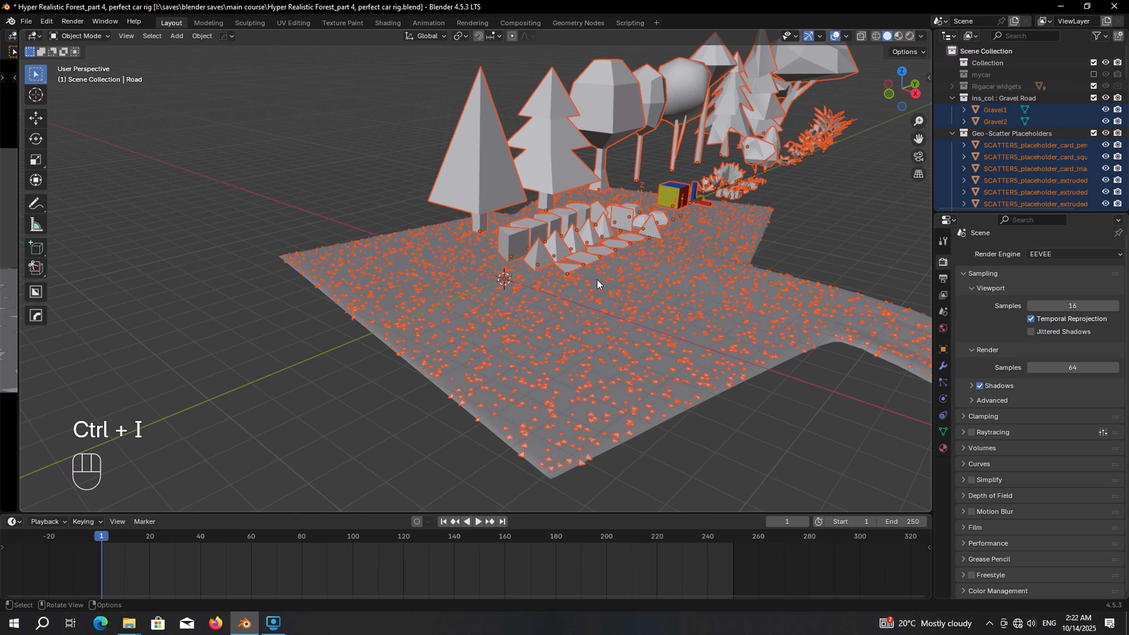
key("x")
key("Return")
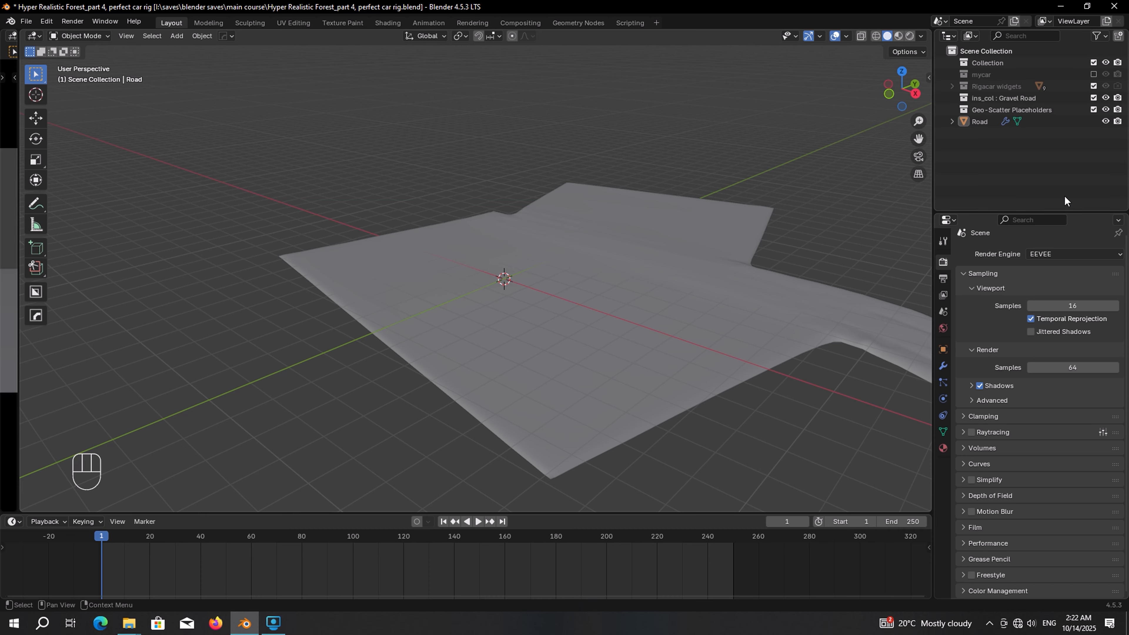
left_click(1093, 74)
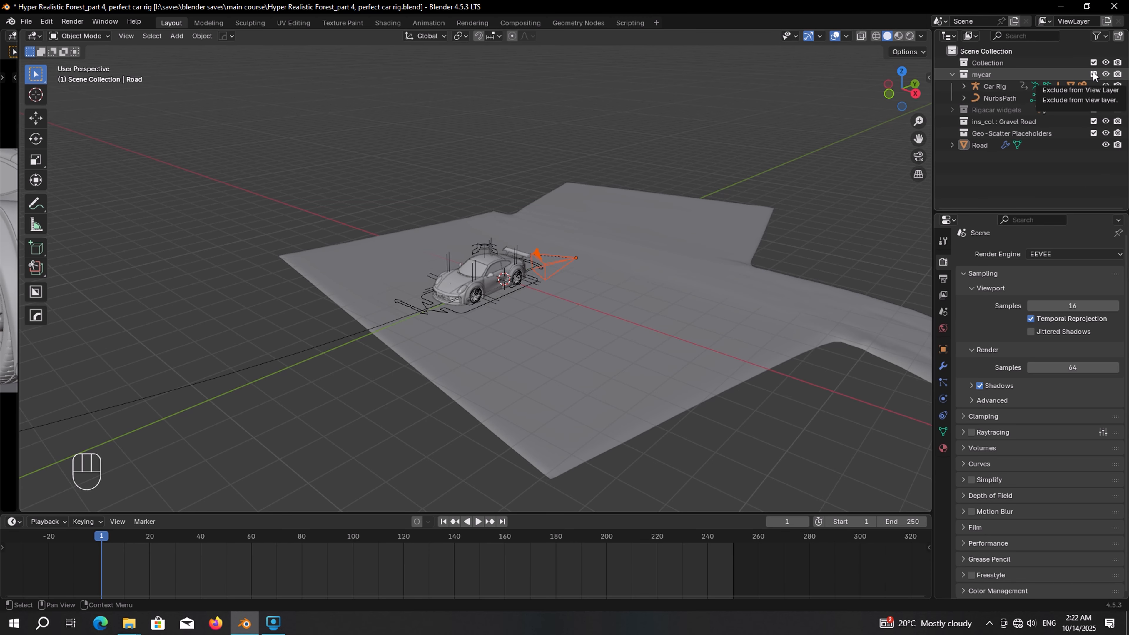
Move NurbsPath with the car to the far end of the road, about 37.5 m in X and -24 m in Y, in top view
left_click(358, 331)
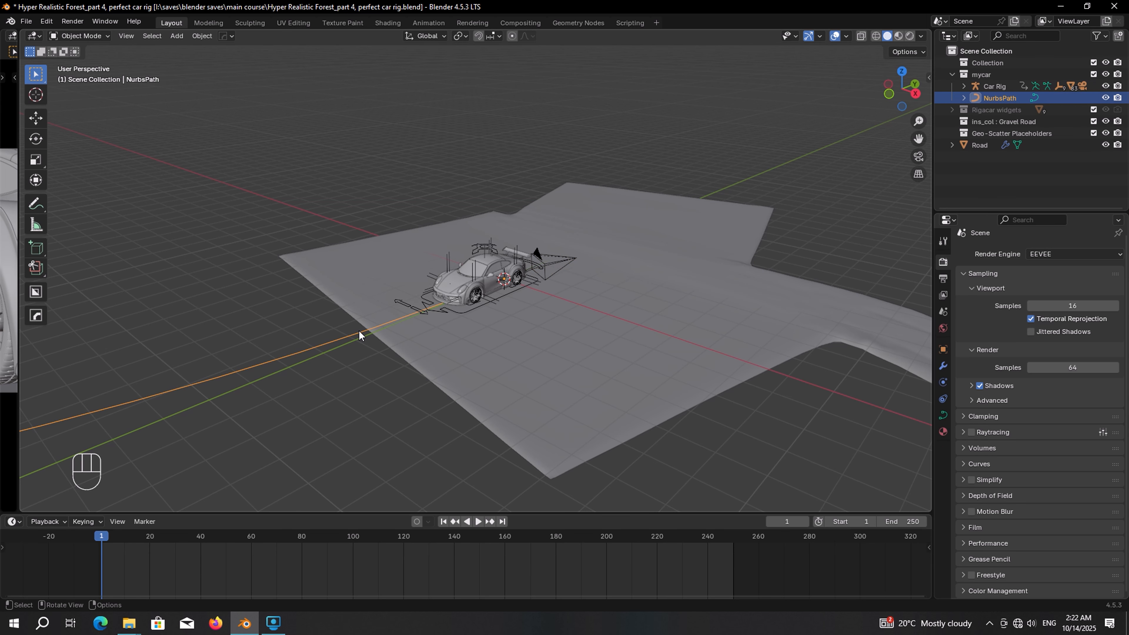
key("g")
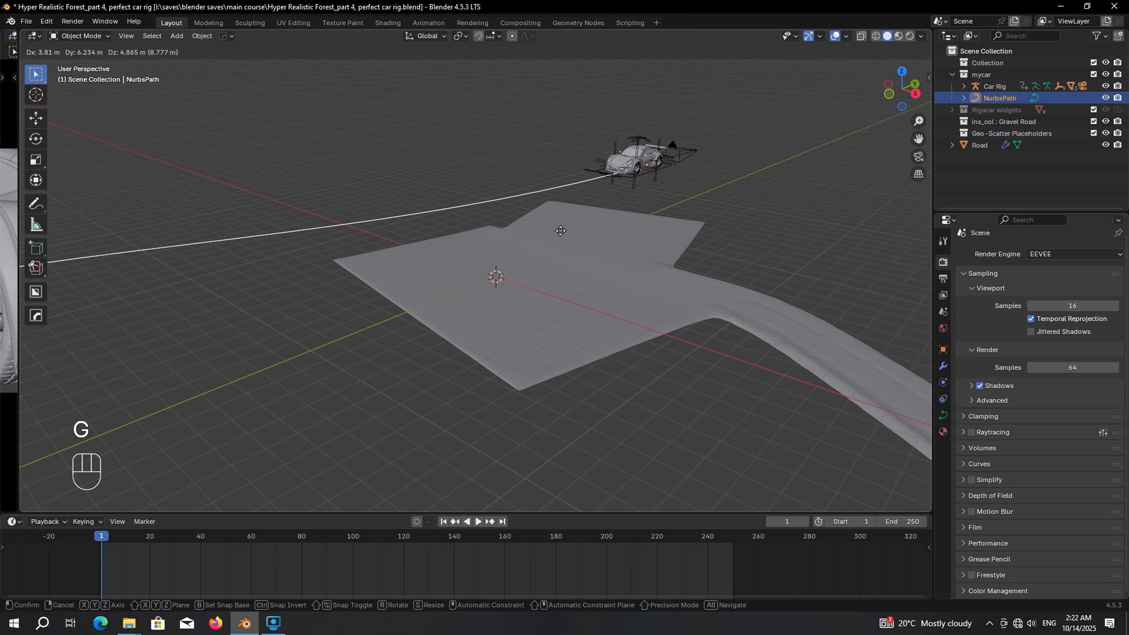
left_click(510, 228)
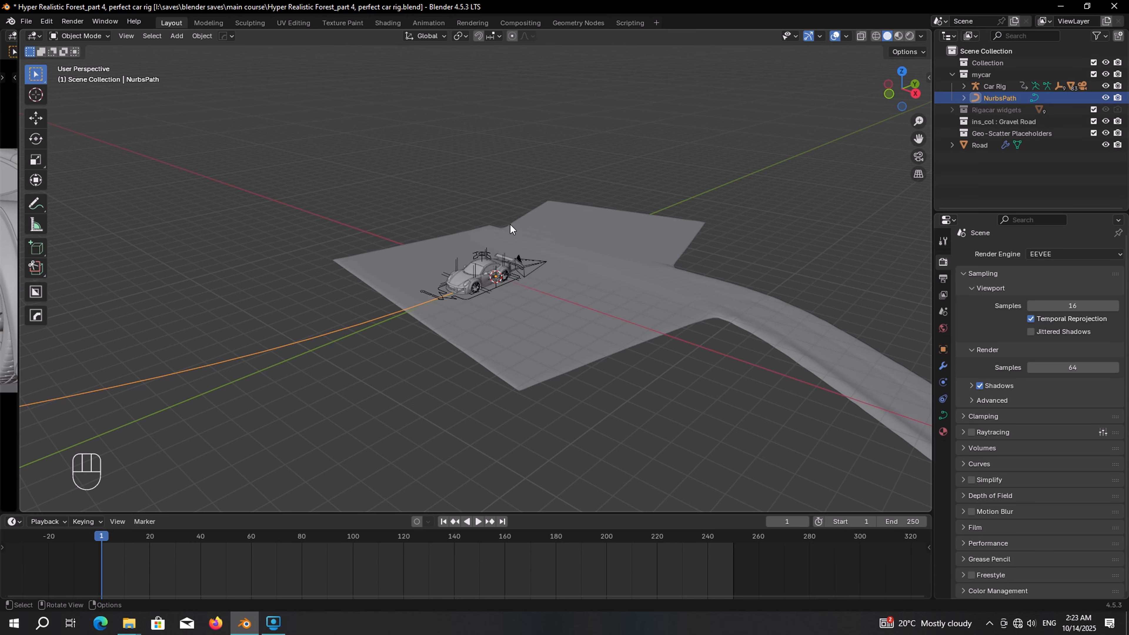
key("KP_7")
scroll(509, 224, "down", 4)
scroll(540, 209, "down", 3)
middle_click_drag(652, 230, 532, 207, "shift")
key("g")
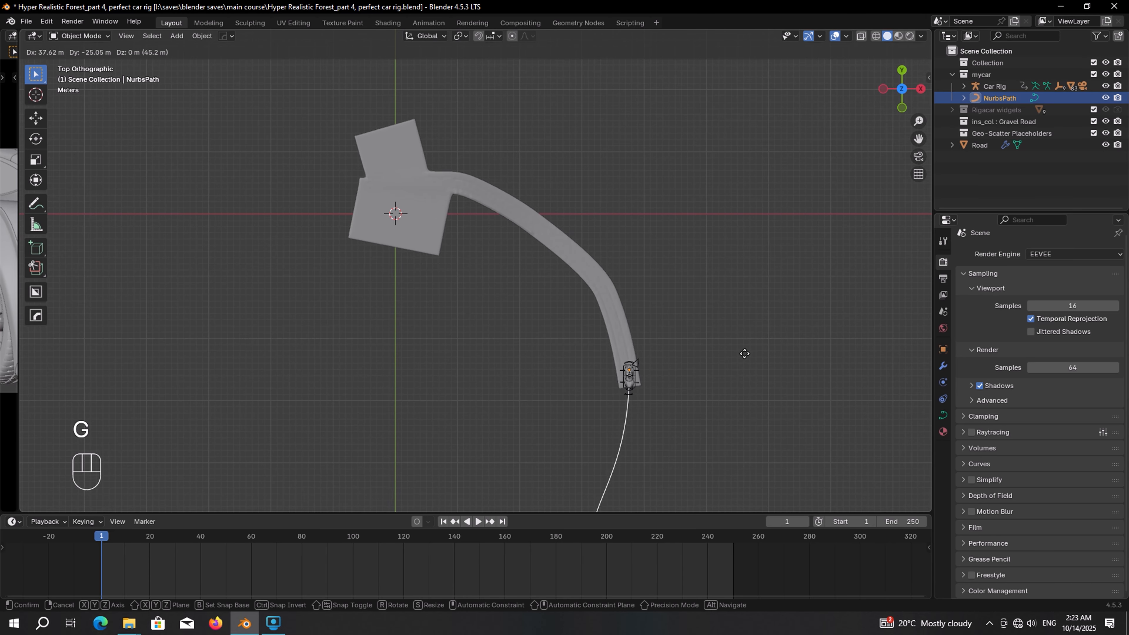
left_click(743, 346)
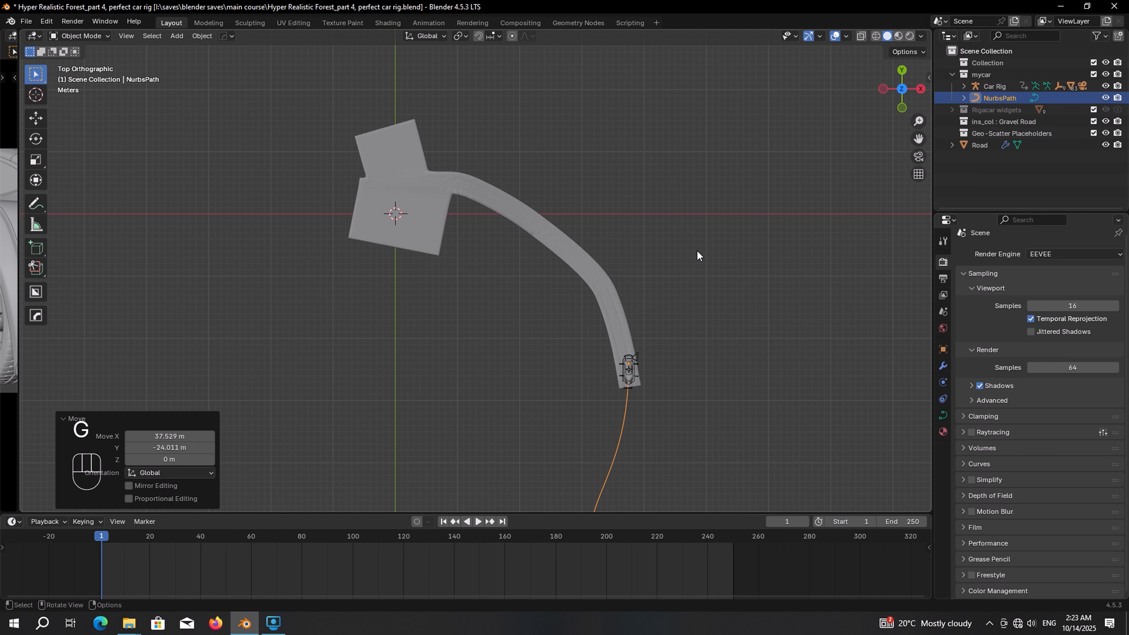
Rotate NurbsPath in top view so the car faces along the road toward the junction
key("r")
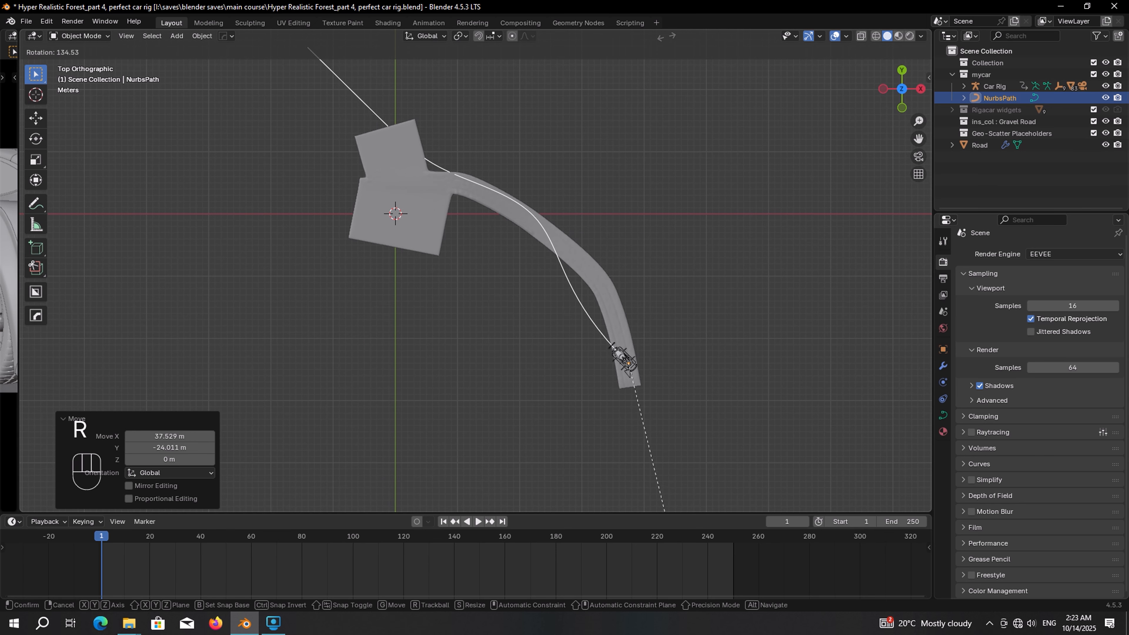
left_click(622, 171)
middle_click_drag(620, 93, 651, 261, "shift")
Move the curve's end control point onto the road near the junction, about -10.8 m in X and -39.3 m in Y
key("Tab")
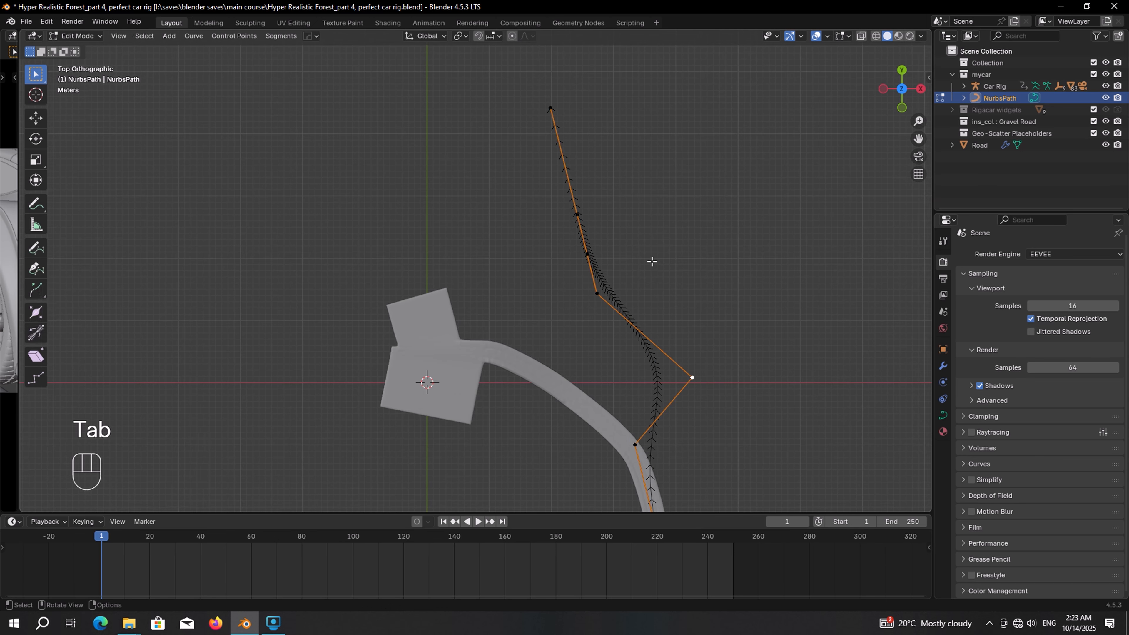
key("g")
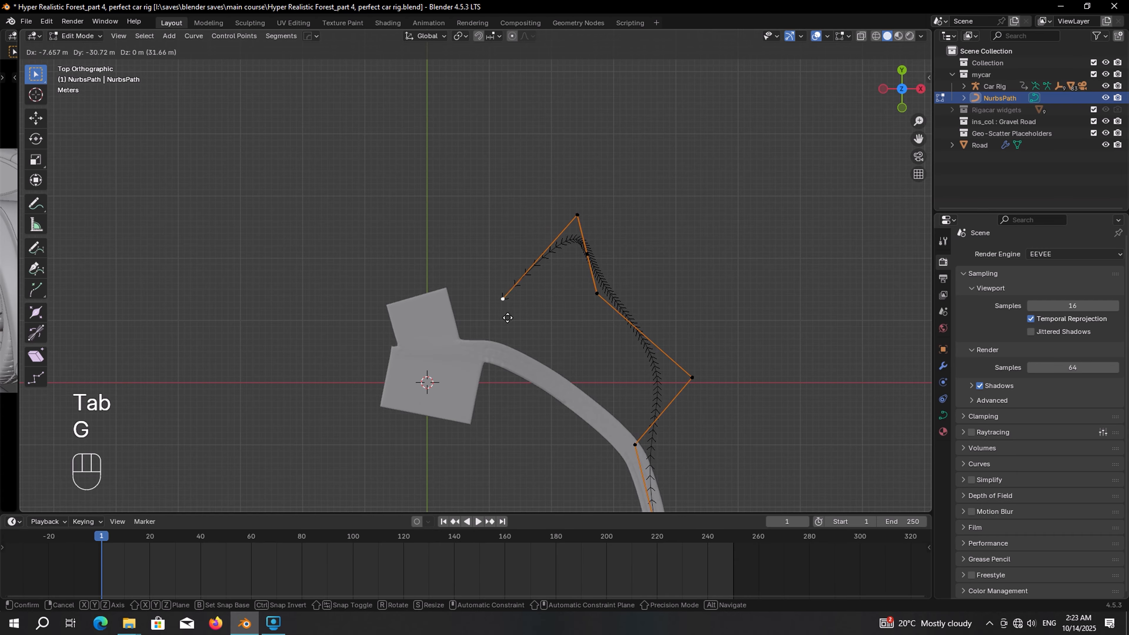
left_click(490, 360)
scroll(619, 213, "up", 2)
middle_click_drag(619, 213, 632, 106, "shift")
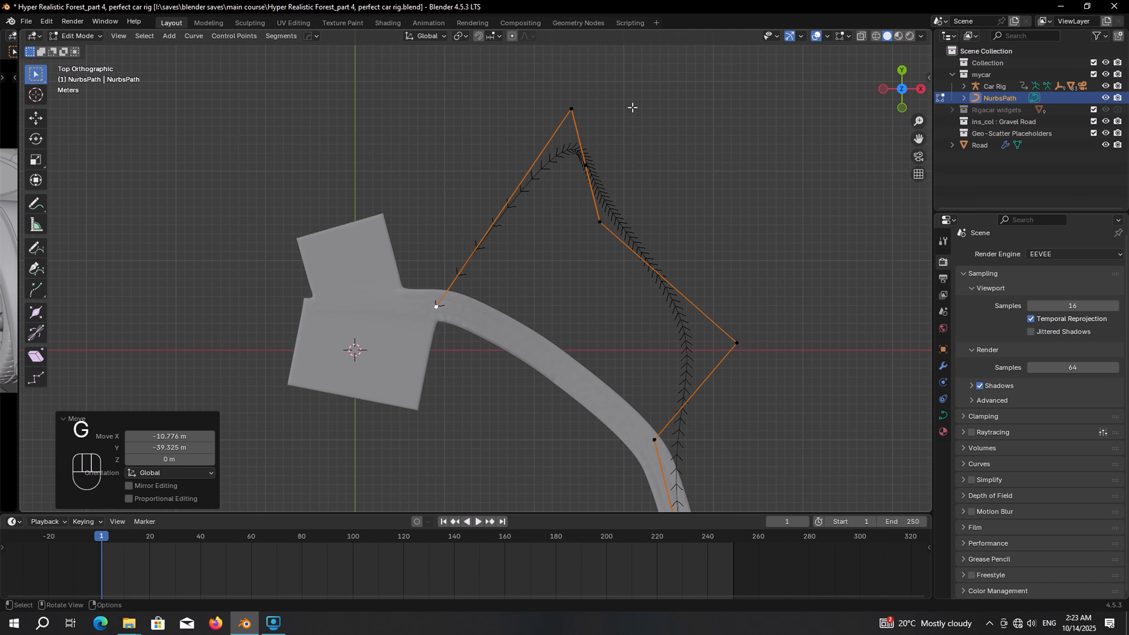
Reposition the three control points next to the curve's end so they follow the road back from the junction
left_click(573, 112)
key("g")
left_click(485, 325)
left_click(590, 171)
key("g")
left_click(530, 358)
left_click(610, 232)
key("g")
left_click(576, 393)
middle_click_drag(710, 398, 620, 217, "shift")
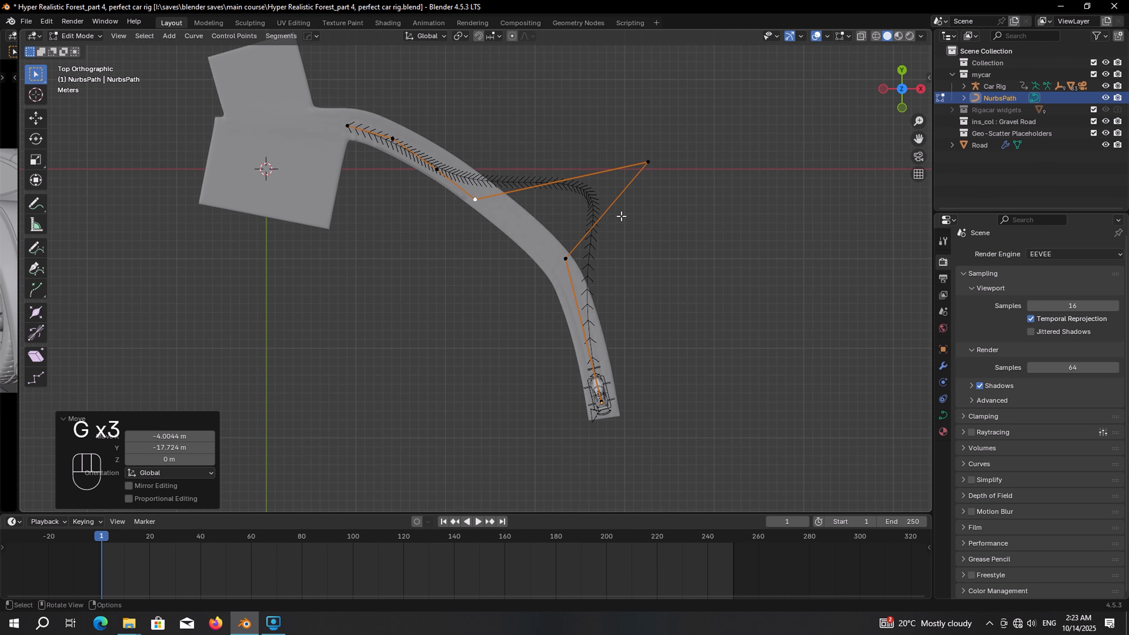
Bring the outlying control point onto the road before the bend and nudge two middle control points toward the road's centre line
scroll(620, 217, "up", 2)
key("g")
left_click(643, 190)
middle_click_drag(564, 152, 638, 209, "shift")
scroll(637, 210, "up", 2)
left_click(510, 233)
key("g")
left_click(564, 212)
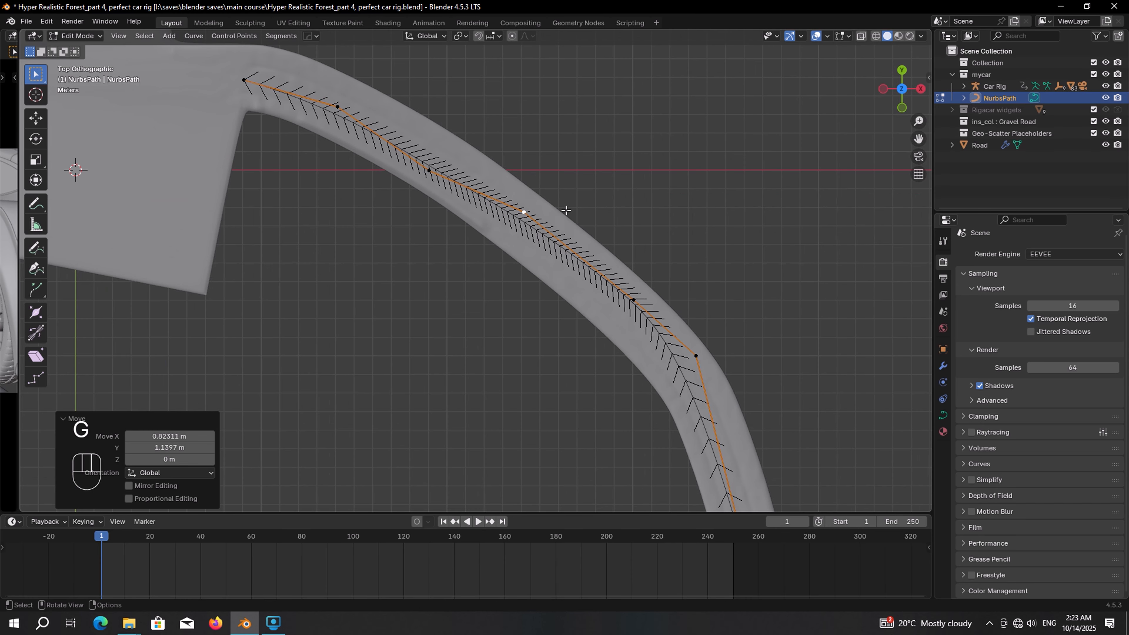
left_click(430, 170)
key("g")
left_click(436, 159)
Shift the bend control point toward the car and slide the next two points along the road to smooth the curve
middle_click_drag(744, 352, 607, 186, "shift")
left_click(685, 250)
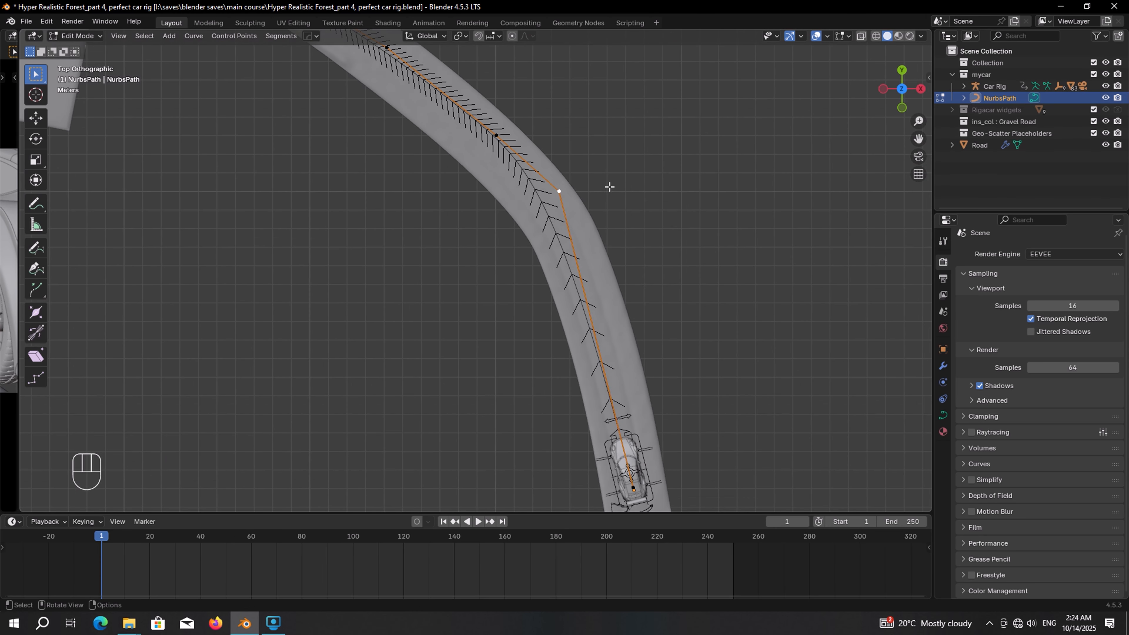
key("g")
left_click(655, 297)
left_click(513, 133)
key("g")
left_click(544, 161)
middle_click_drag(393, 51, 583, 197, "shift")
left_click(574, 192)
key("g")
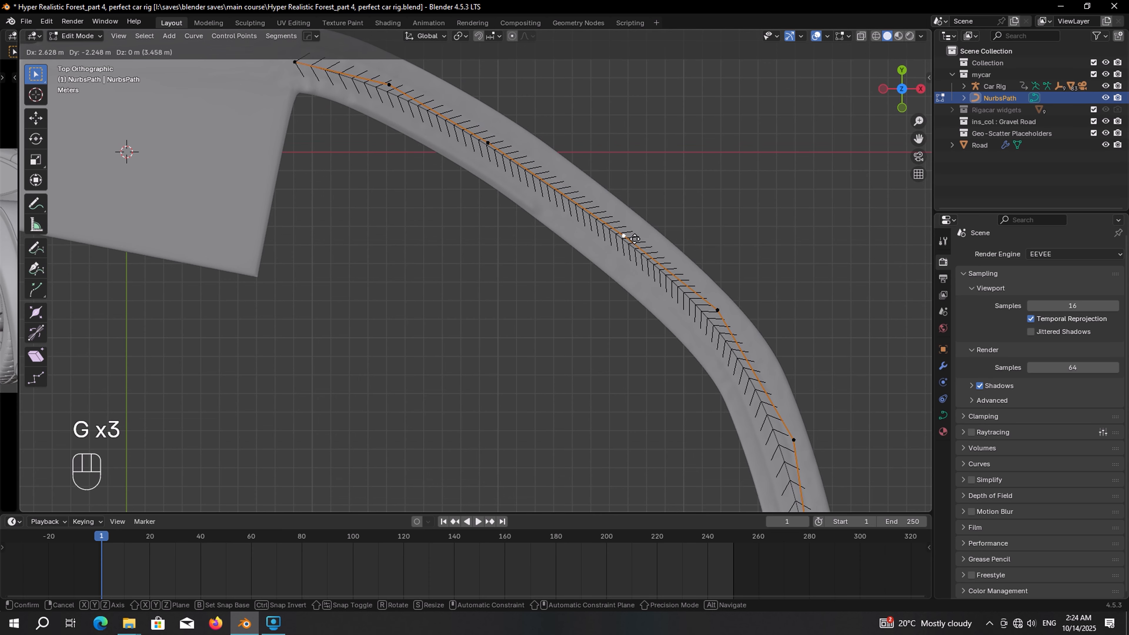
left_click(625, 236)
Adjust the curve's last two control points near the junction and return to Object Mode
middle_click_drag(309, 69, 380, 163, "shift")
left_click(376, 159)
key("g")
left_click(356, 152)
left_click(463, 180)
key("g")
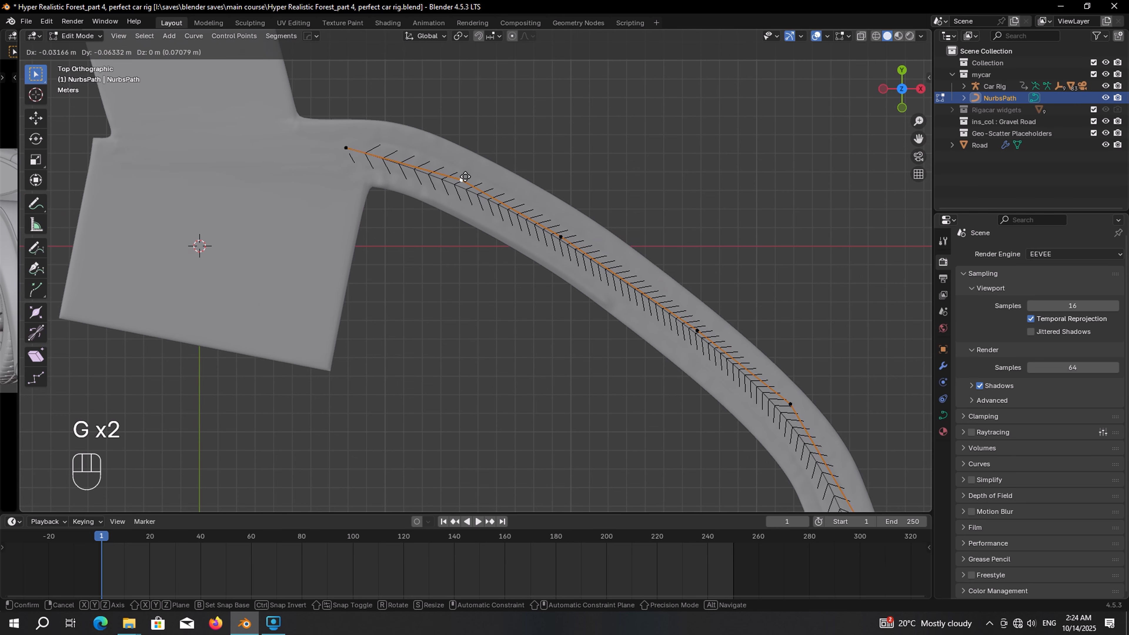
left_click(467, 179)
key("Tab")
scroll(650, 269, "down", 2)
middle_click_drag(651, 269, 534, 156, "shift")
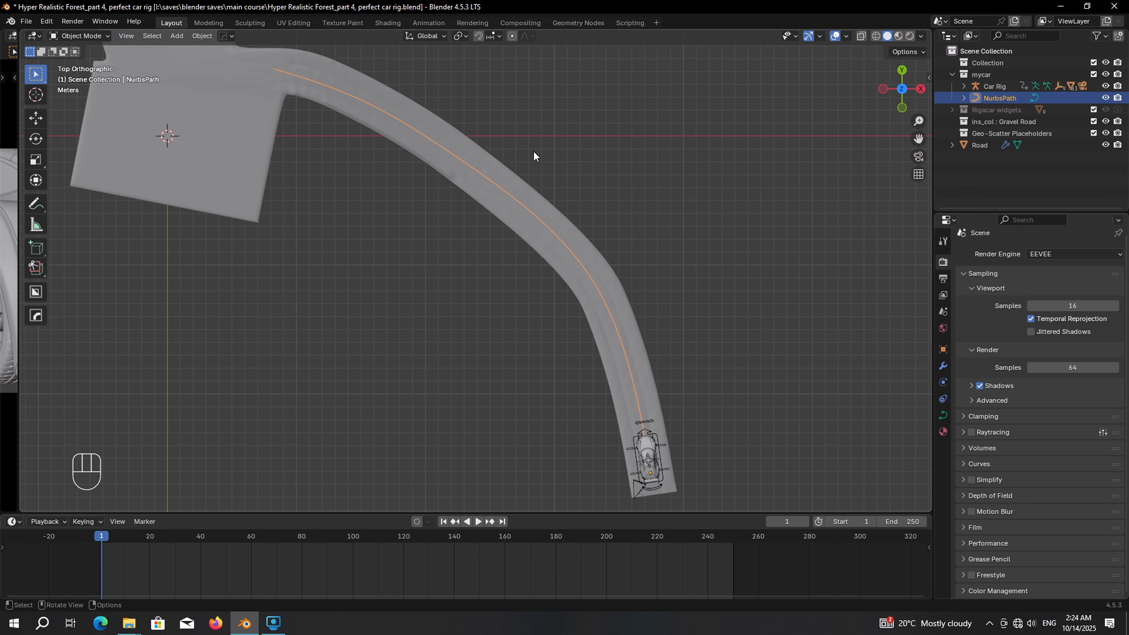
Lower NurbsPath about 1.66 m along Z so the car sits on the road surface
middle_click_drag(533, 156, 570, 158)
key("g")
key("z")
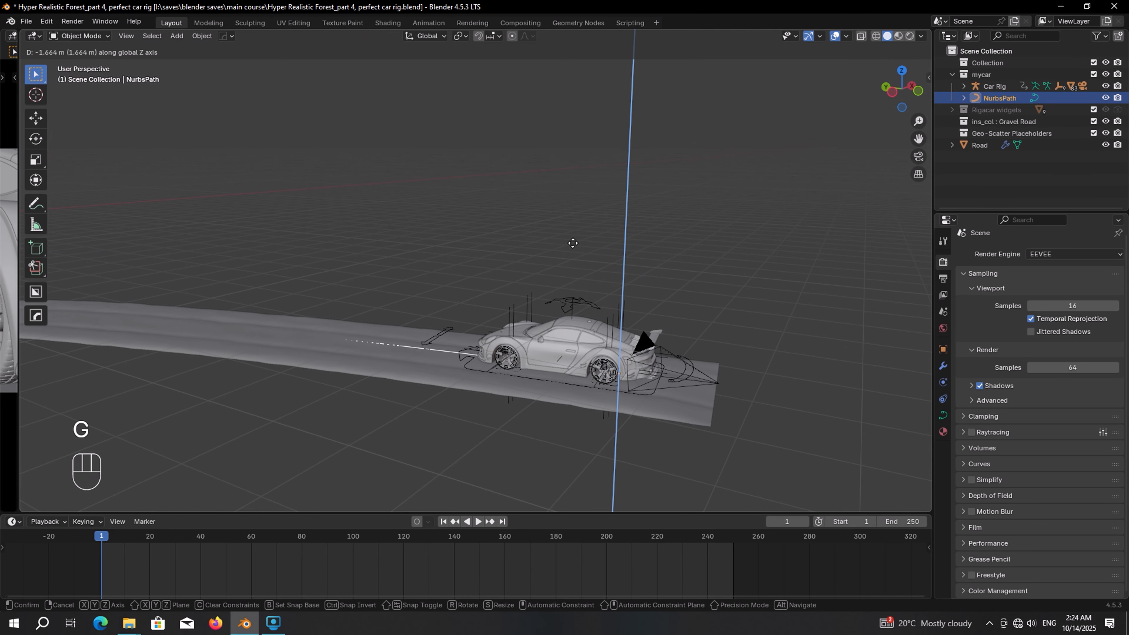
left_click(571, 245)
middle_click_drag(571, 245, 460, 221)
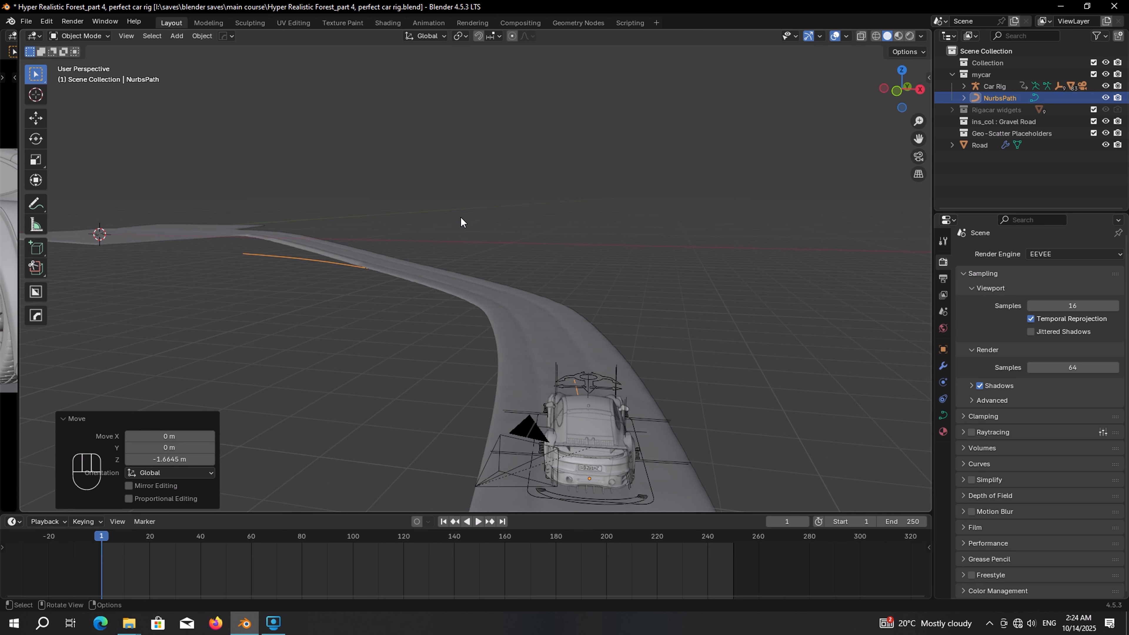
Enable snapping and raise the curve's two control points nearest the junction by 2 m each along Z
left_click(478, 36)
middle_click_drag(360, 232, 433, 234)
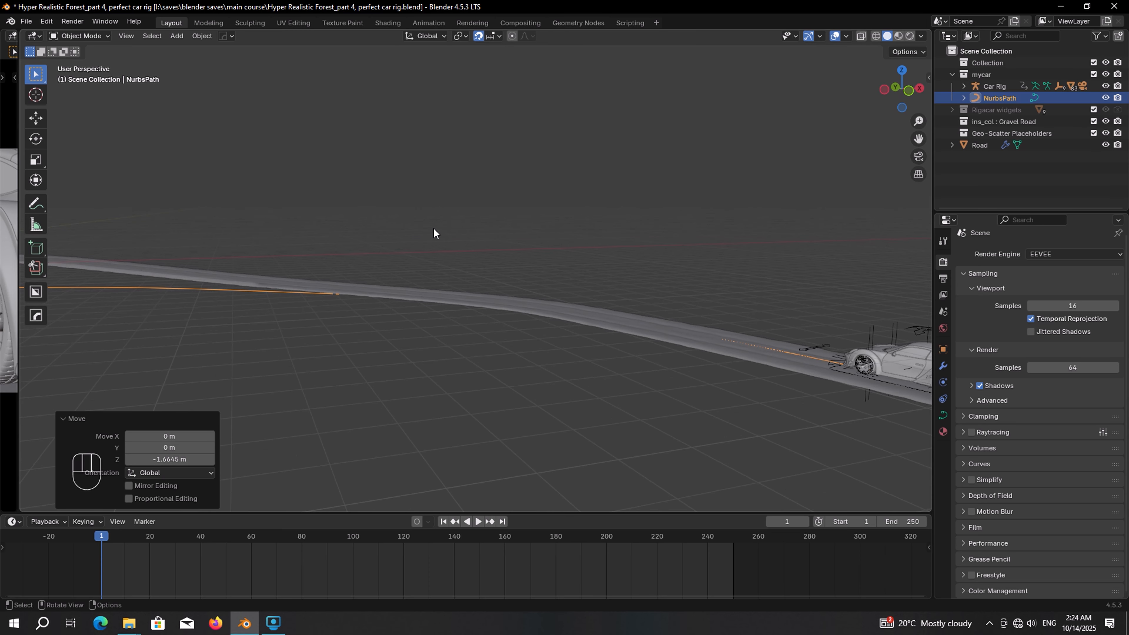
key("Tab")
middle_click_drag(585, 237, 643, 241, "shift")
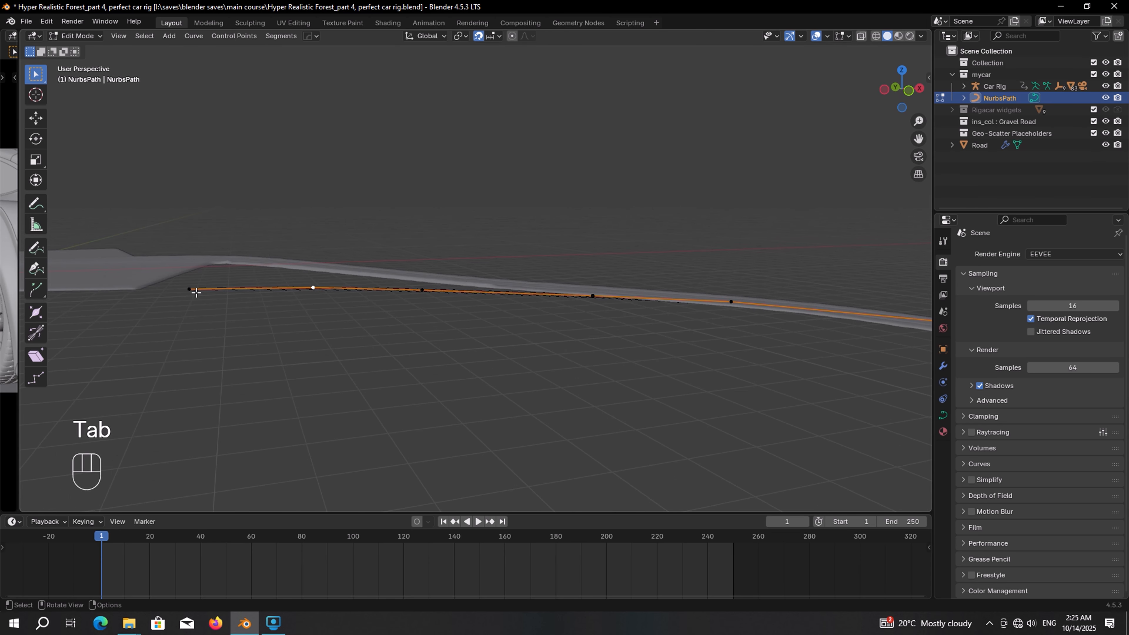
key("g")
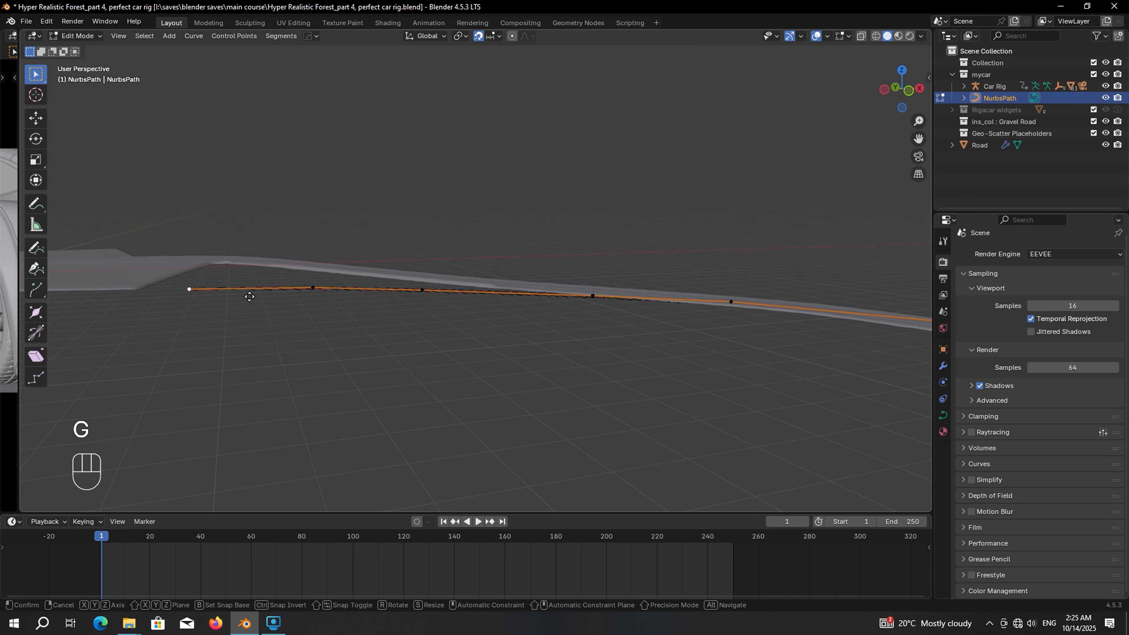
key("z")
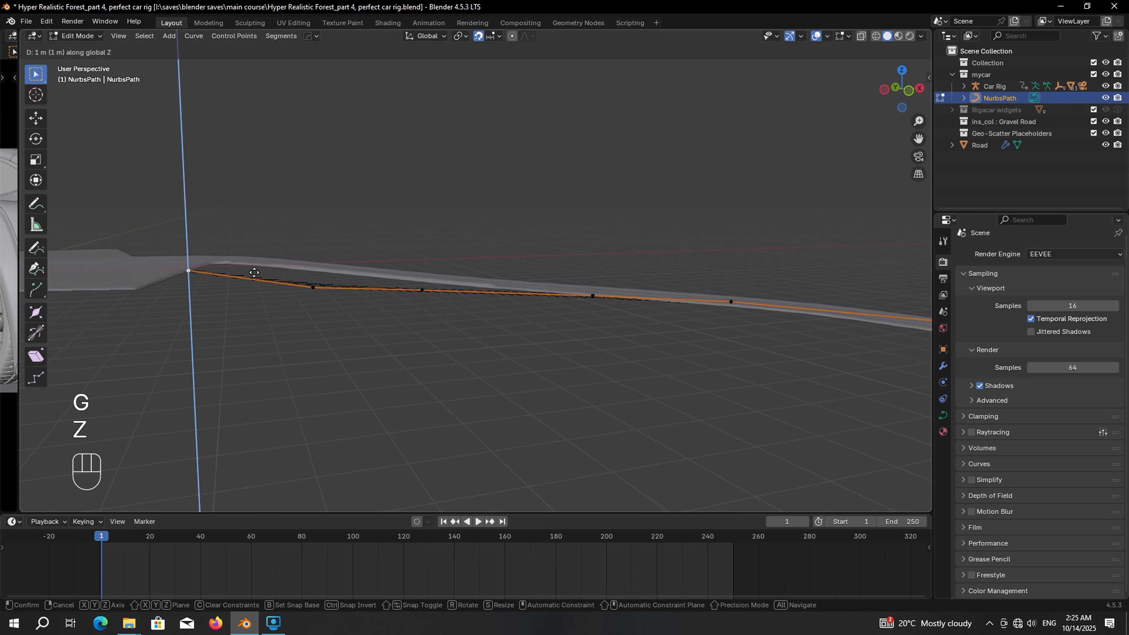
left_click(255, 253)
left_click(321, 290)
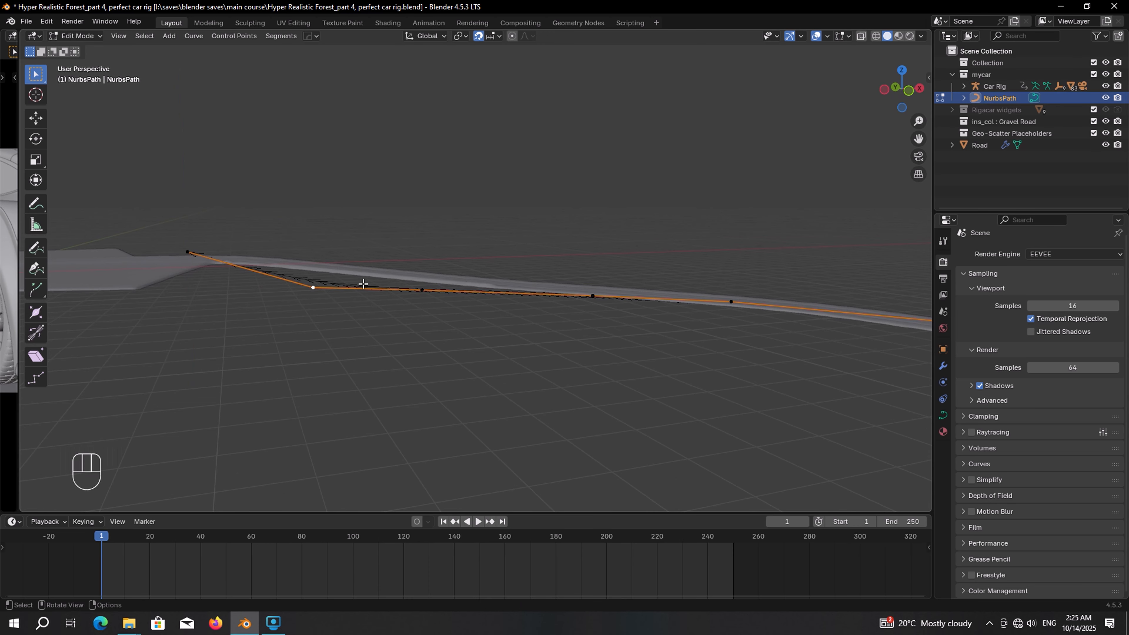
key("g")
key("z")
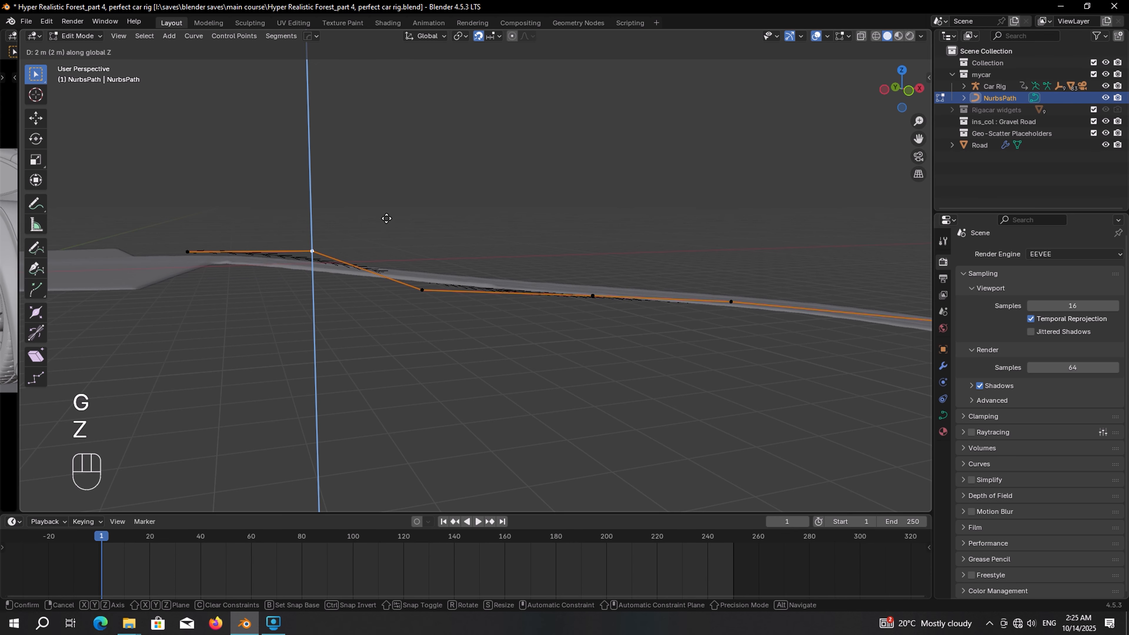
left_click(385, 220)
Raise the curve's third and fourth control points from the junction end by 1 m each along Z
left_click(422, 289)
key("g")
key("z")
left_click(479, 245)
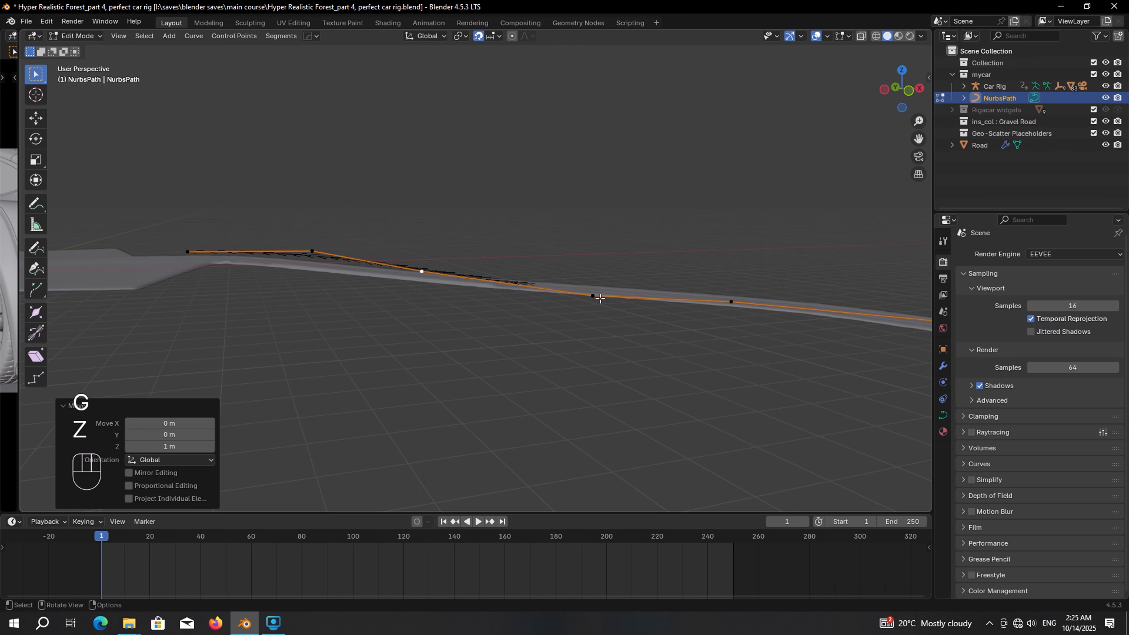
left_click(598, 297)
middle_click_drag(597, 297, 537, 277, "shift")
key("g")
key("z")
left_click(572, 259)
Raise the control point just ahead of the car by about 0.14 m along Z and turn snapping off in Object Mode
middle_click_drag(671, 313, 568, 310, "shift")
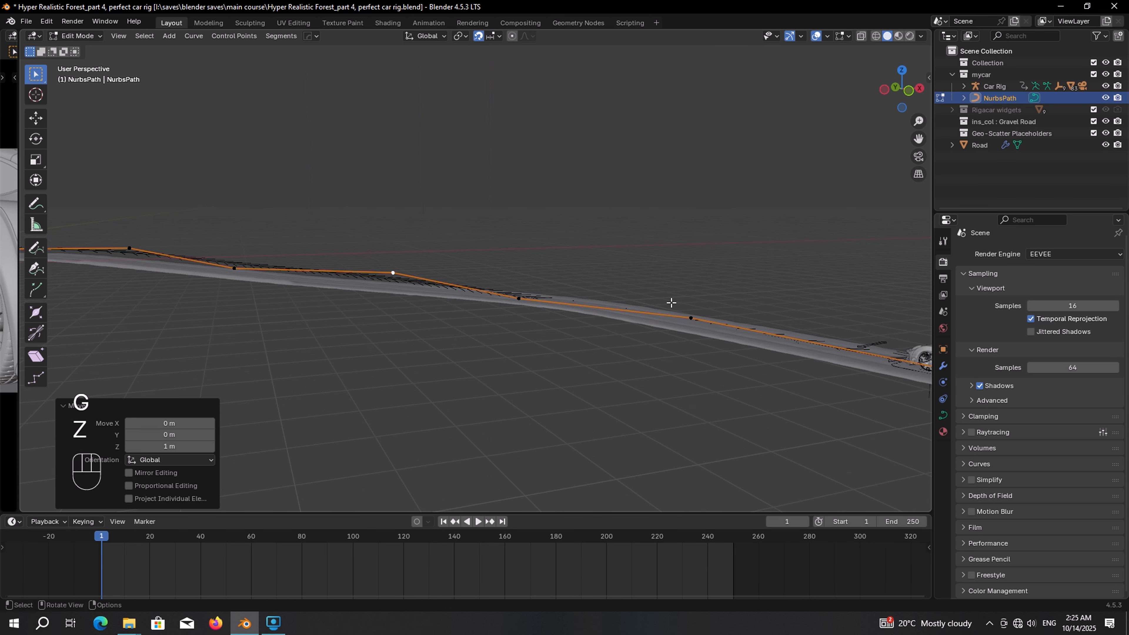
middle_click_drag(684, 294, 503, 331)
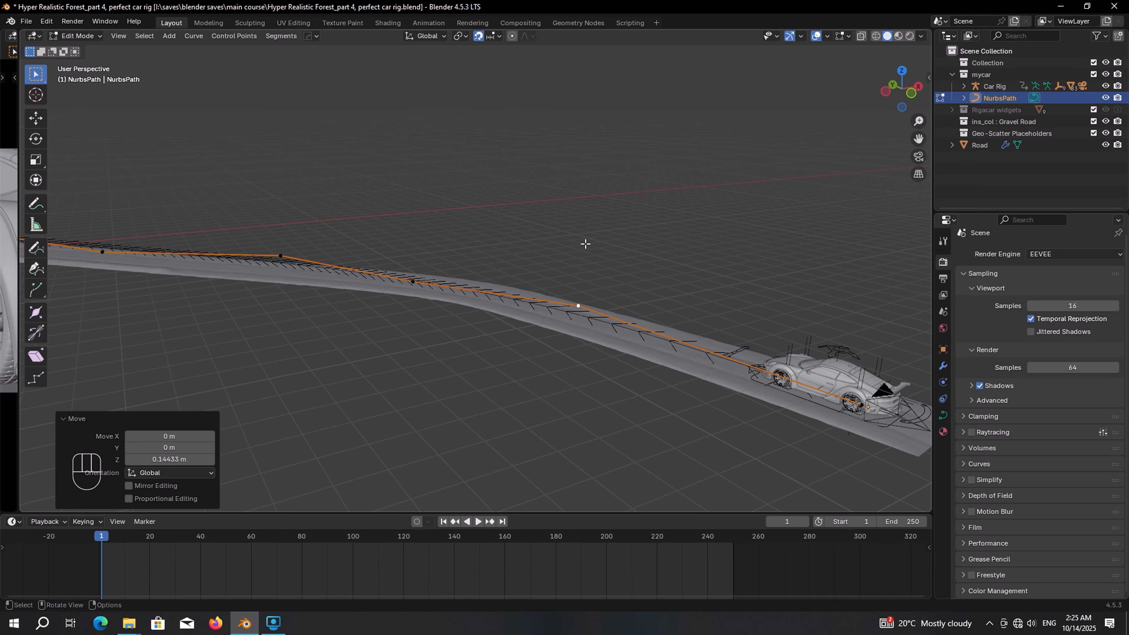
key("shift+Tab")
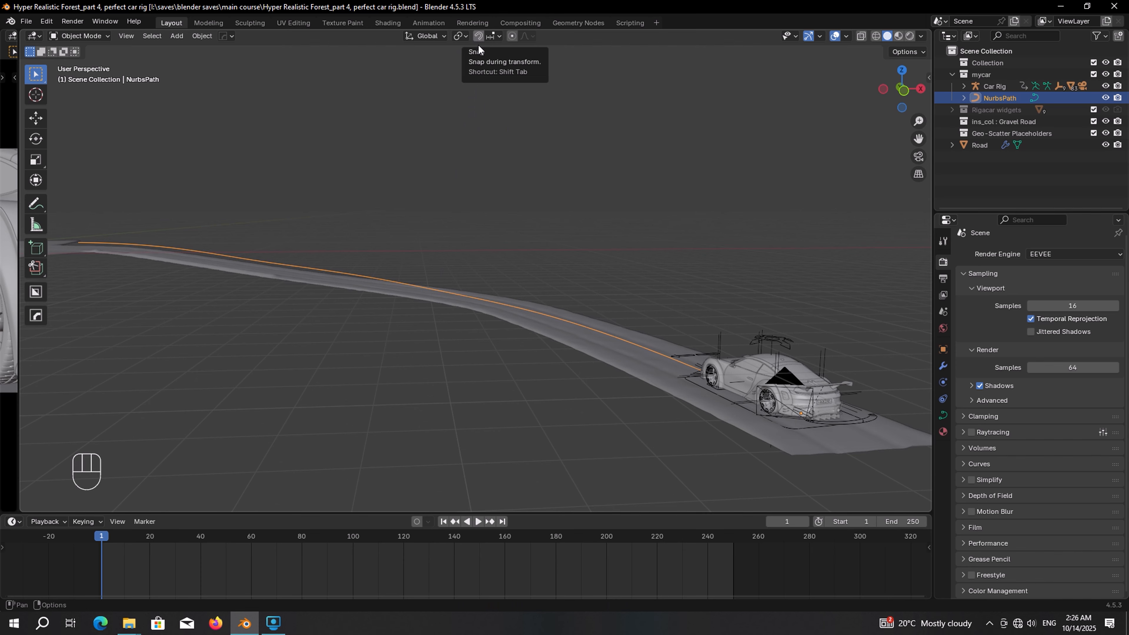
Select the Car Rig and clear its baked steering and wheel animation
middle_click_drag(355, 262, 449, 255, "shift")
middle_click_drag(393, 297, 380, 290)
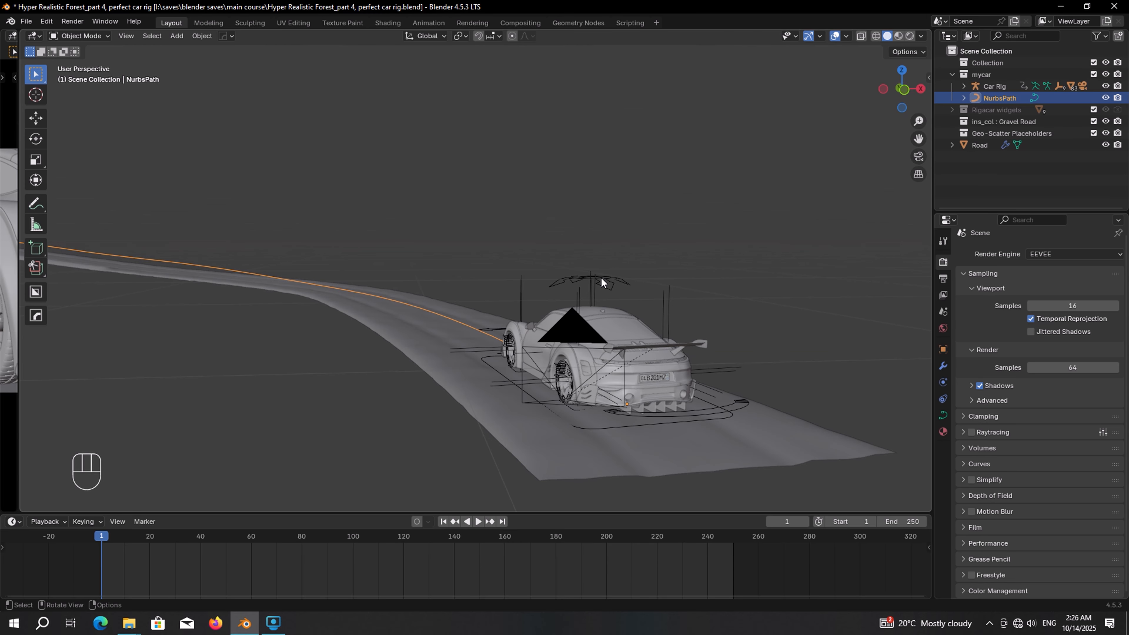
left_click(601, 277)
key("KP_Decimal")
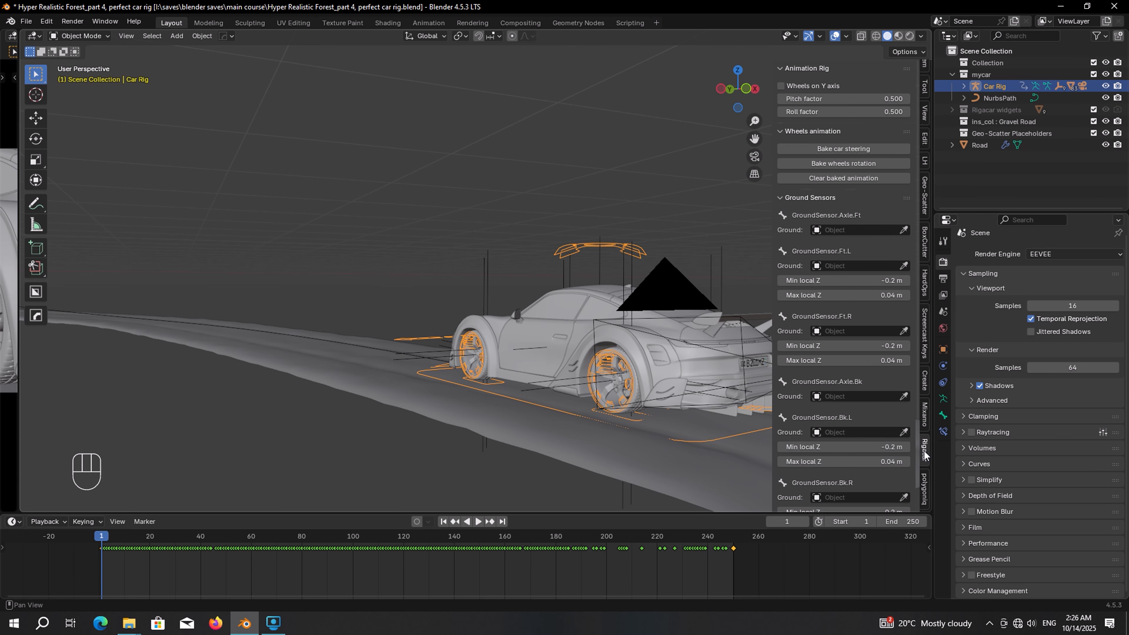
left_click(845, 178)
Assign Road as the ground object for the front axle and front left ground sensors
middle_click_drag(755, 271, 655, 220, "shift")
middle_click_drag(655, 220, 627, 220)
left_click(903, 230)
left_click(747, 401)
left_click(903, 295)
left_click(749, 421)
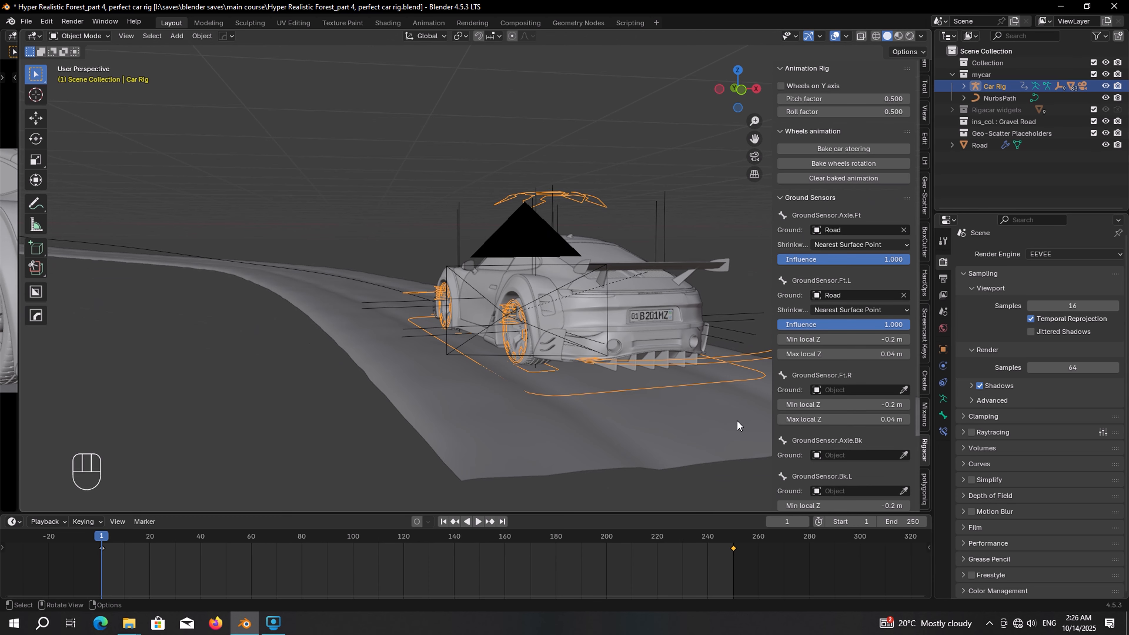
Assign Road as the ground object for the front right, back axle, back left and back right ground sensors
left_click(903, 389)
left_click(751, 427)
left_click(903, 484)
left_click(699, 442)
scroll(844, 440, "down", 5)
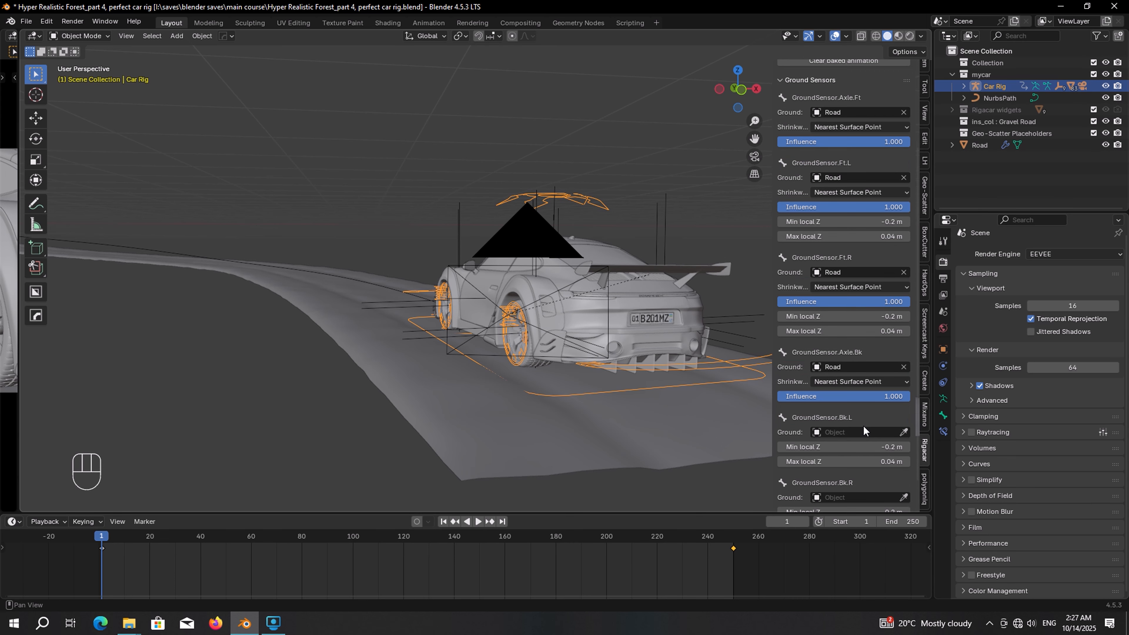
left_click(904, 432)
left_click(731, 433)
Bake the car steering and the wheels rotation over frames 1 to 250
key("space")
scroll(844, 440, "up", 5)
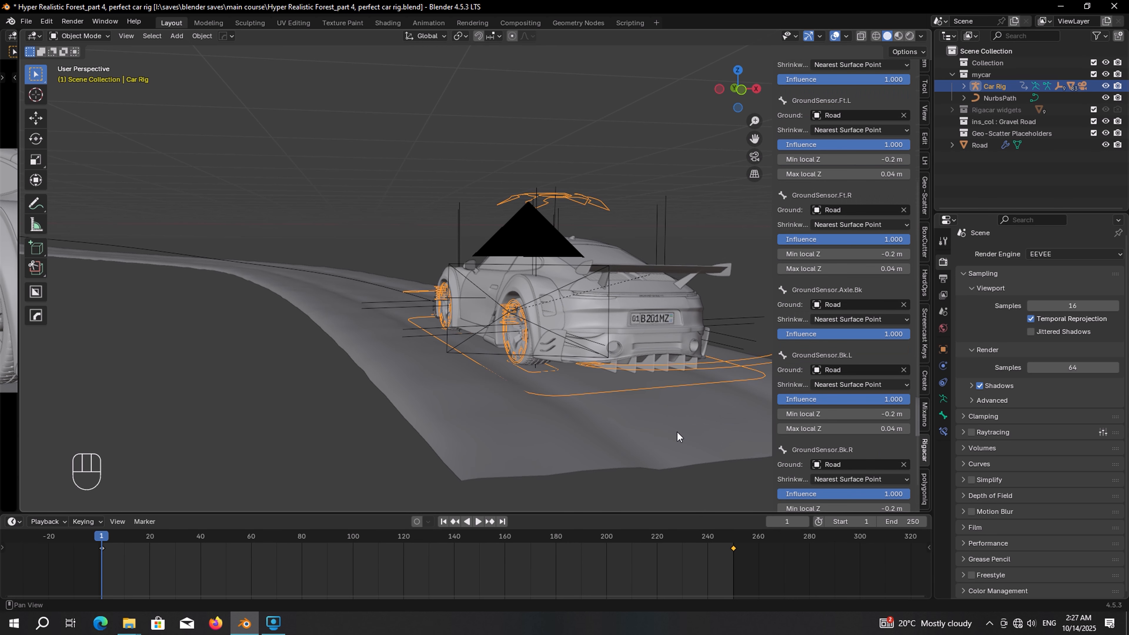
left_click(862, 151)
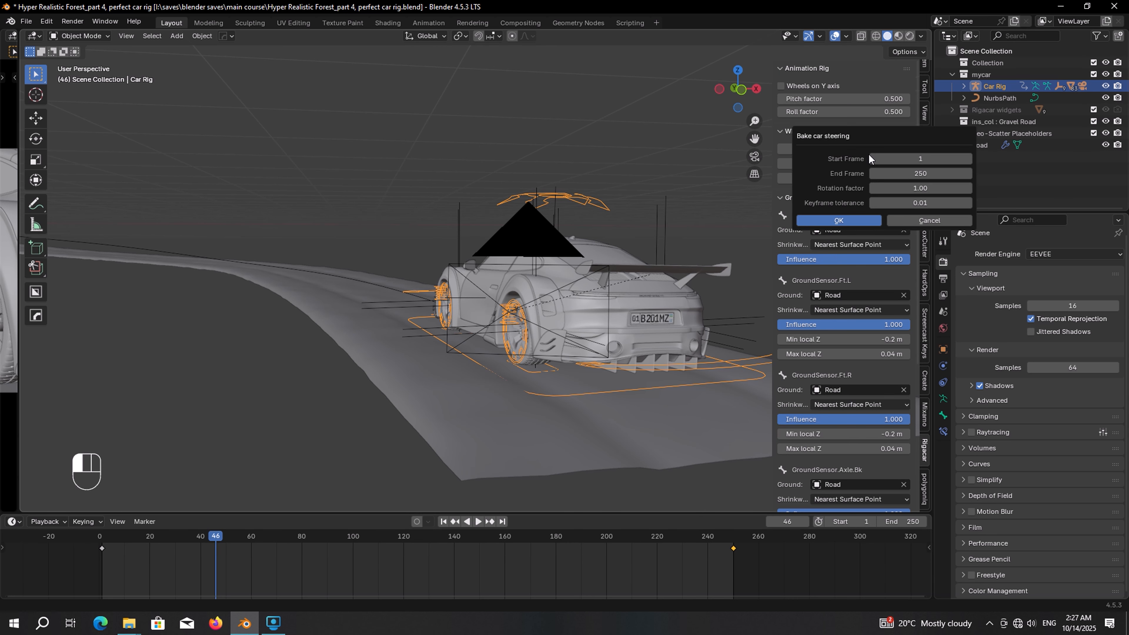
left_click(846, 218)
left_click(839, 165)
left_click(807, 221)
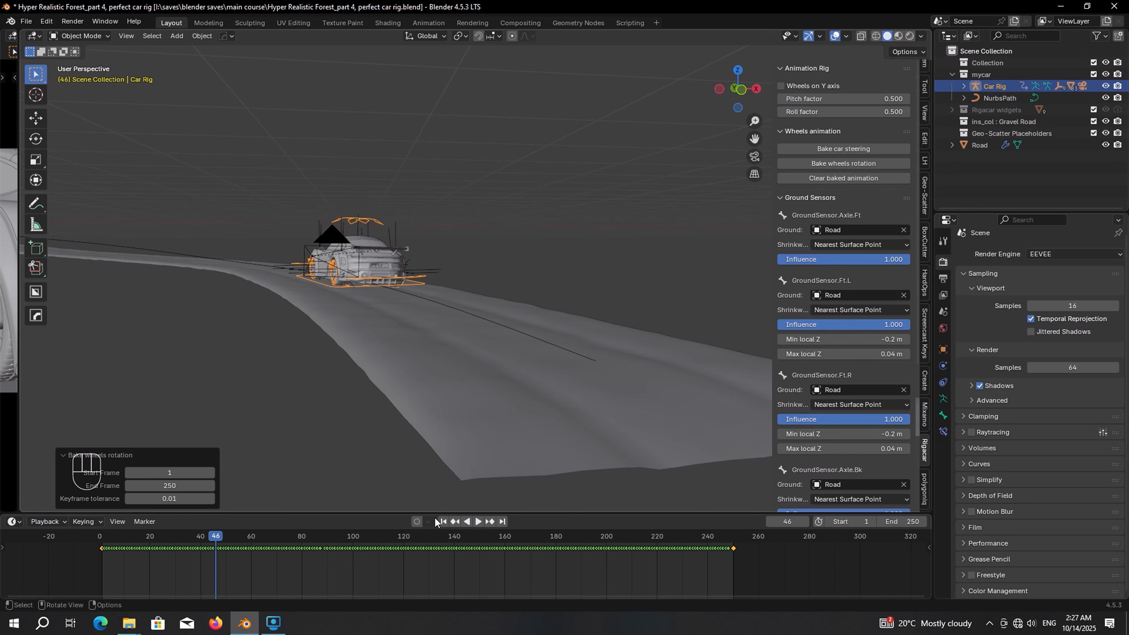
Widen the camera view and play the animation to check how the car and wheels follow the road
left_click_drag(20, 316, 472, 315)
key("space")
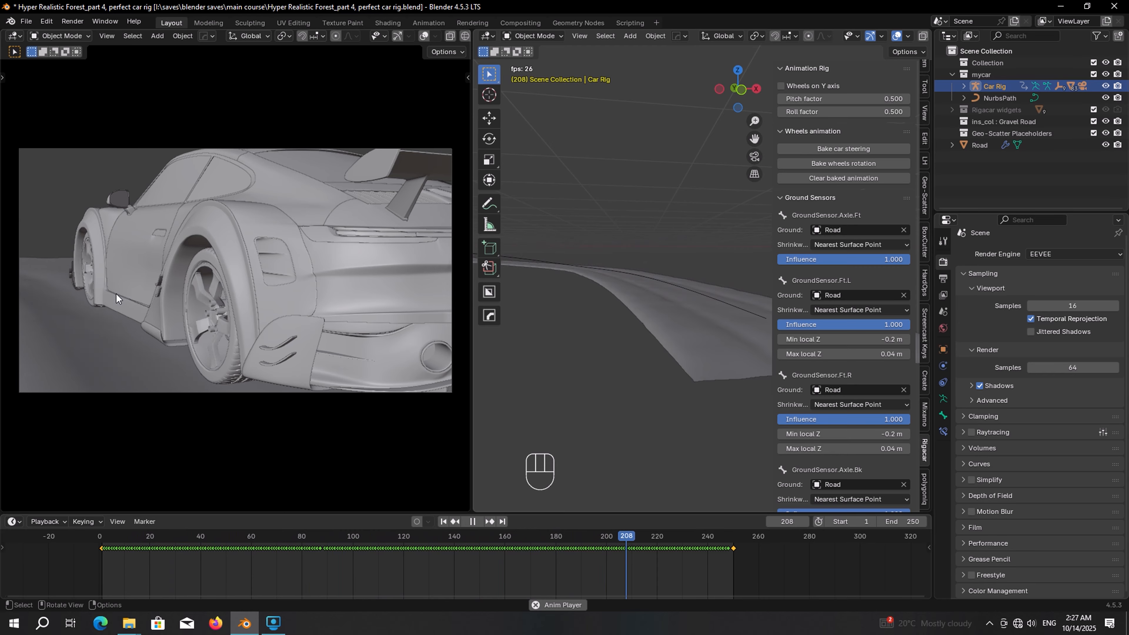
key("space")
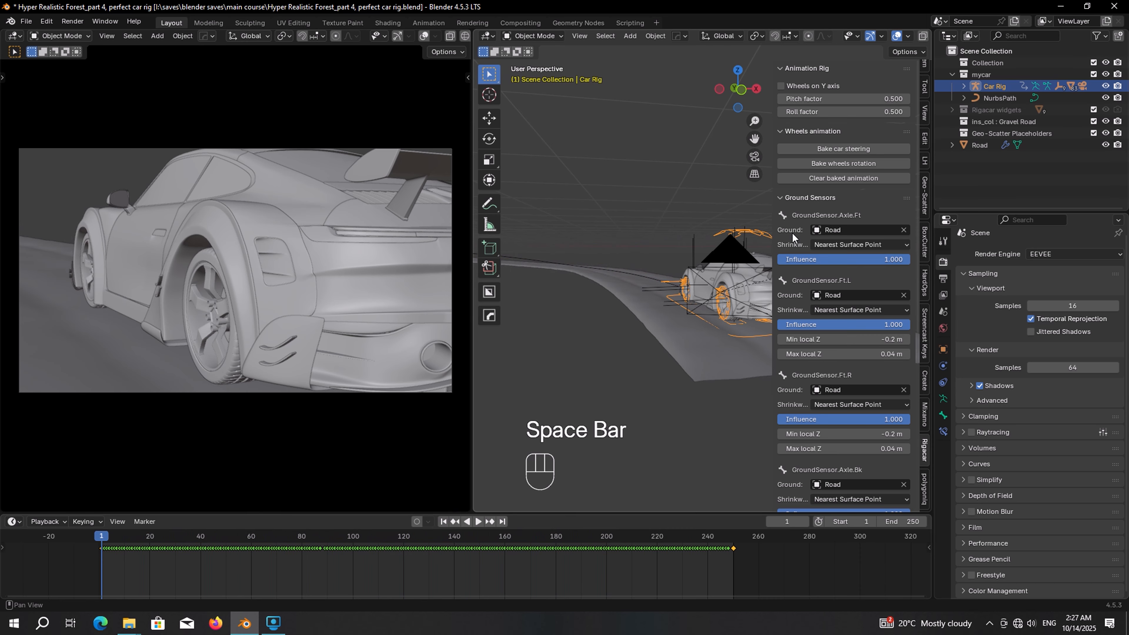
Clear the baked animation and set the influence of the front and back axle ground sensors to 0
left_click(818, 181)
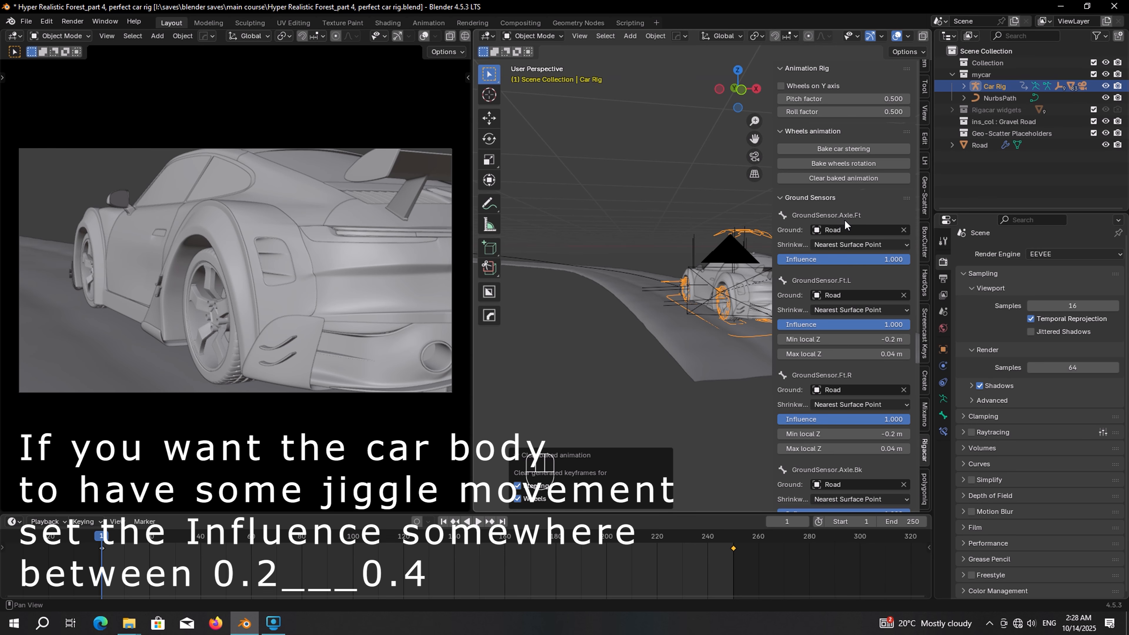
left_click_drag(804, 259, 782, 259)
scroll(837, 347, "down", 5)
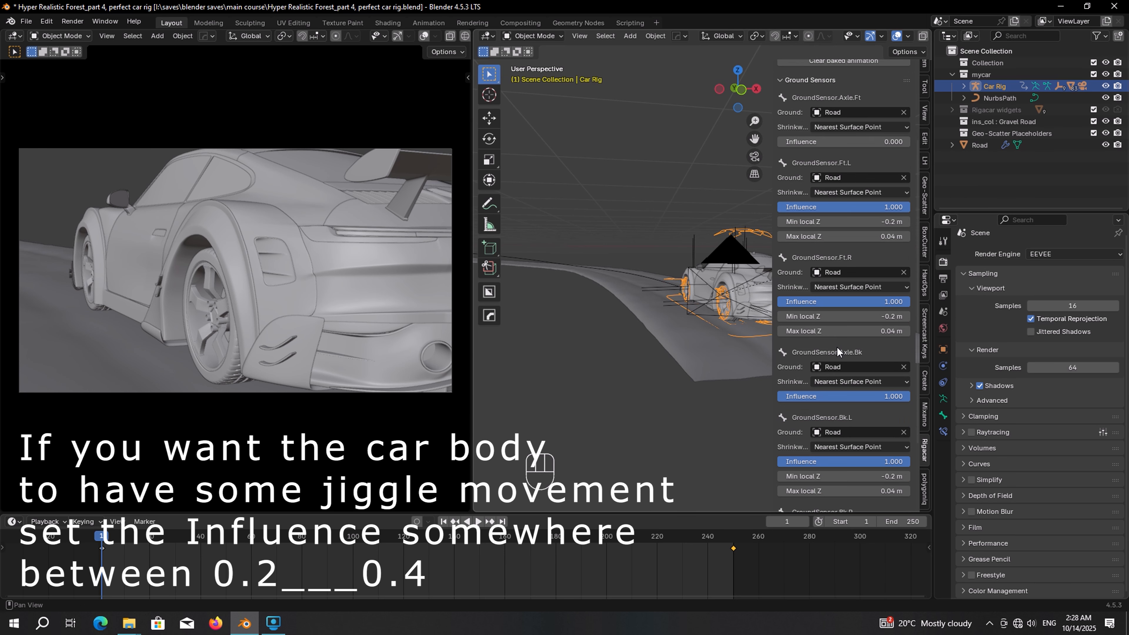
left_click_drag(802, 396, 669, 396)
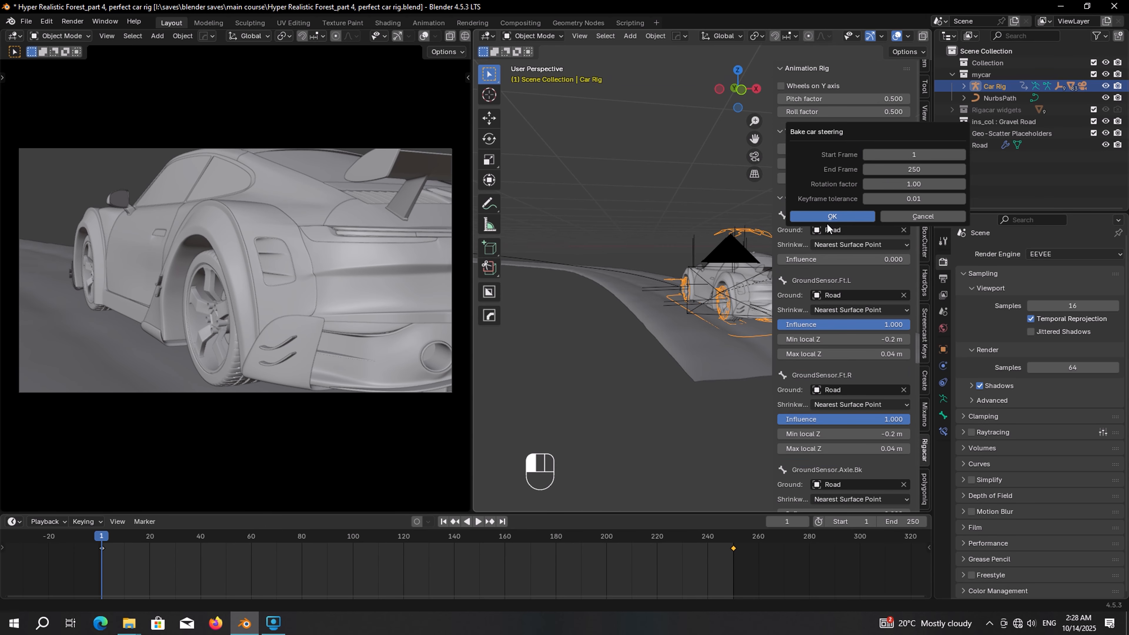
Rebake the steering and wheels rotation over frames 1 to 250 with the axle sensors at zero influence
left_click(833, 218)
left_click(857, 161)
left_click(831, 214)
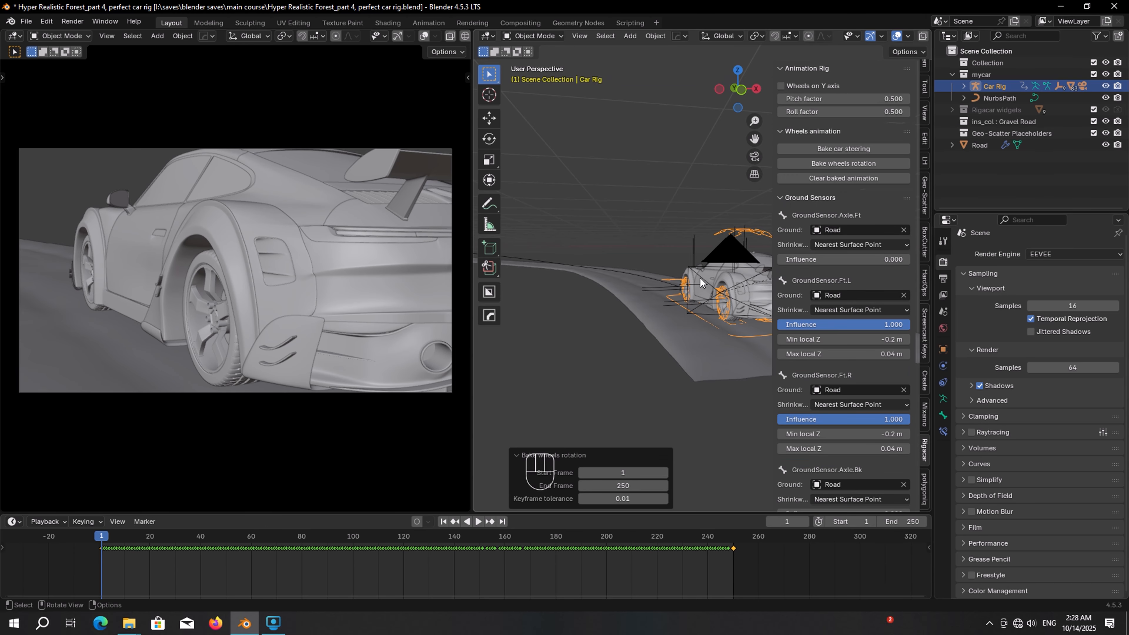
Play the animation, stop partway along the road and examine the wheels' position relative to the car body and road
key("n")
key("space")
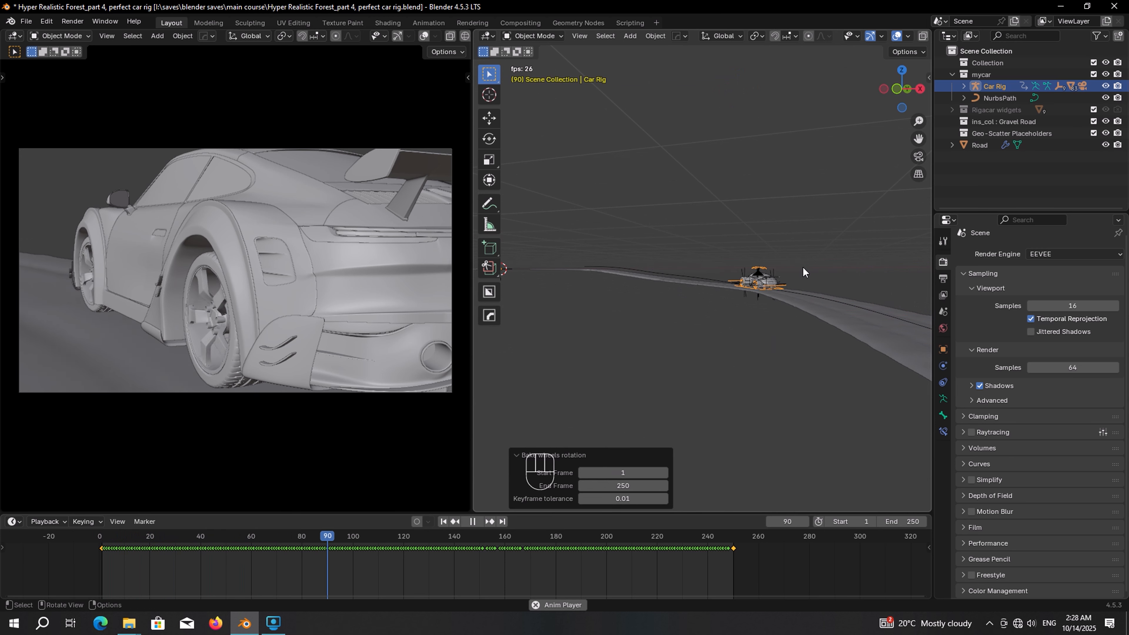
key("space")
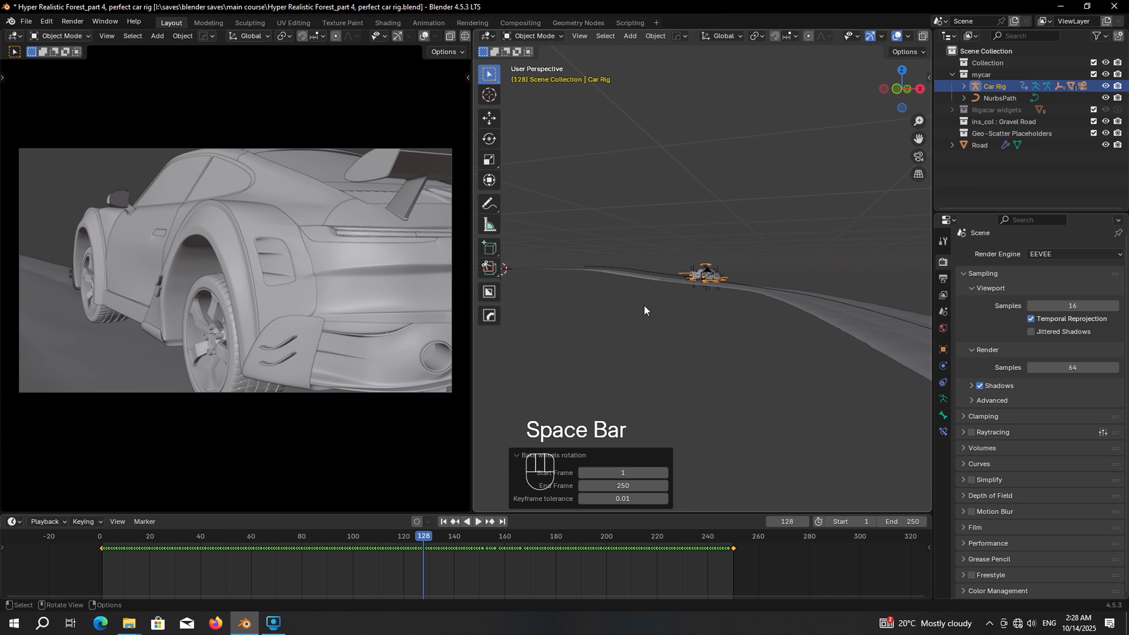
key("KP_Decimal")
middle_click_drag(646, 310, 674, 334)
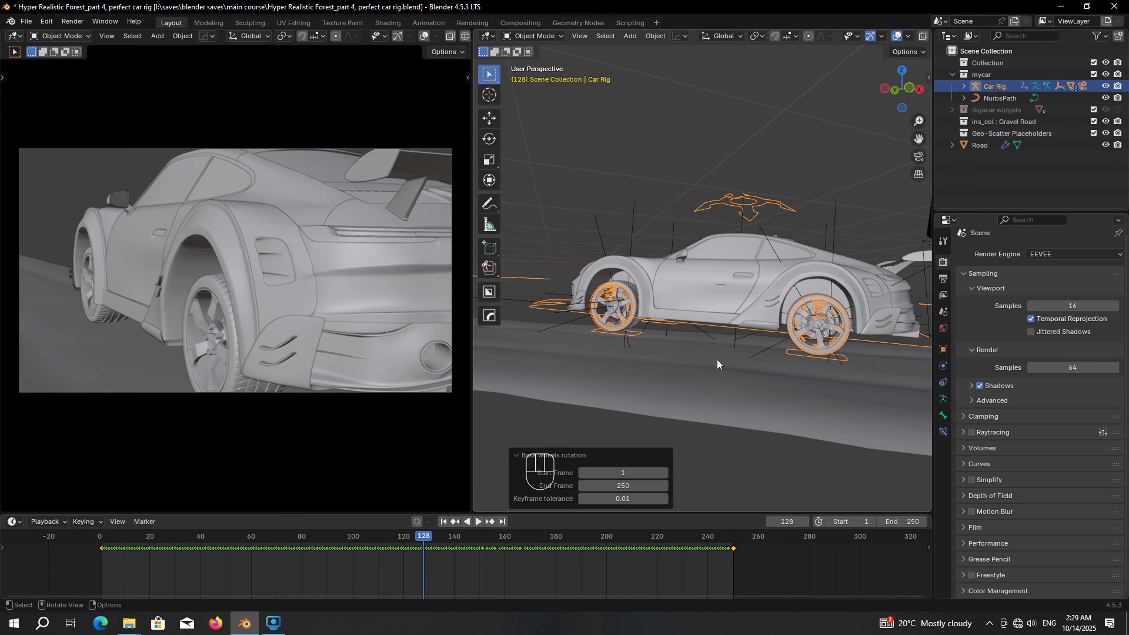
middle_click_drag(717, 360, 579, 276)
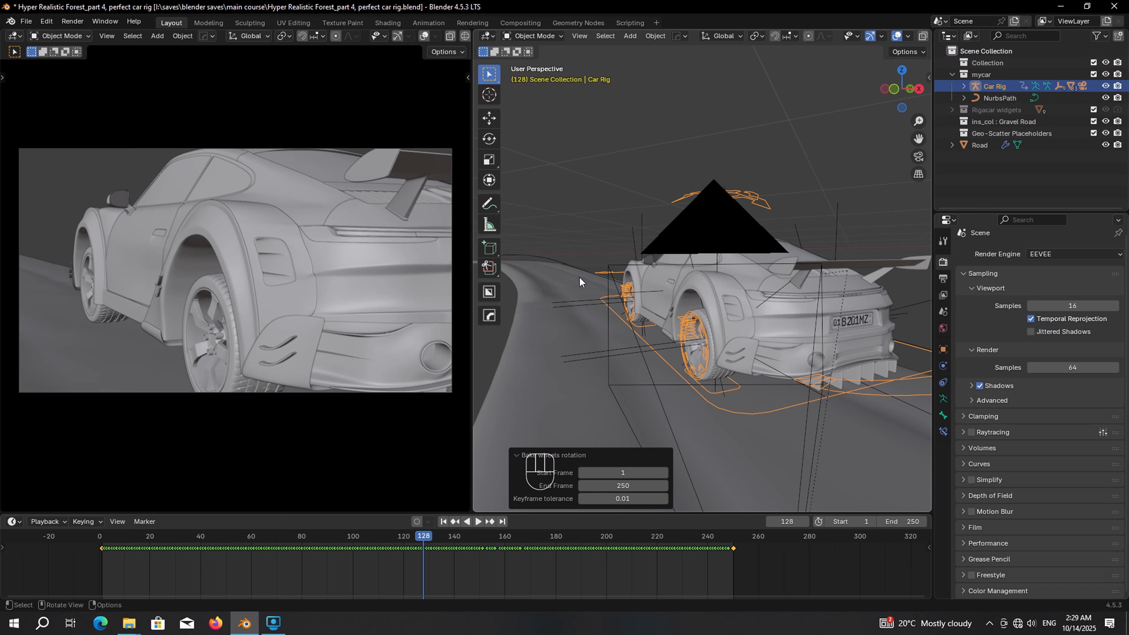
middle_click_drag(540, 277, 653, 288, "shift")
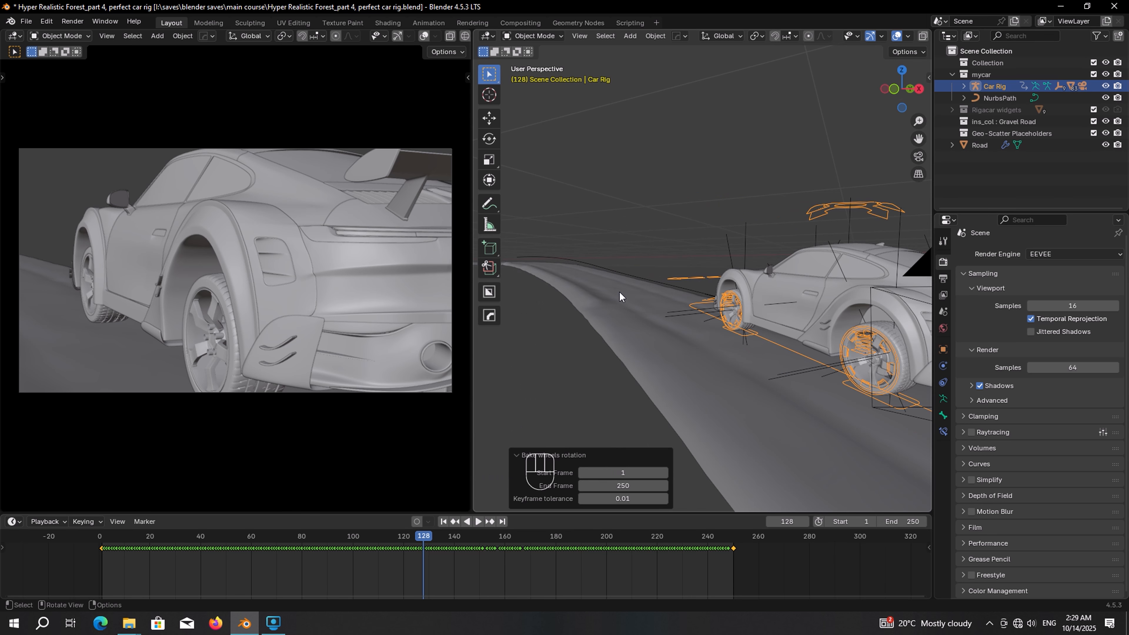
Return to frame 1 and clear the Car Rig's baked steering and wheel animation
left_click(445, 521)
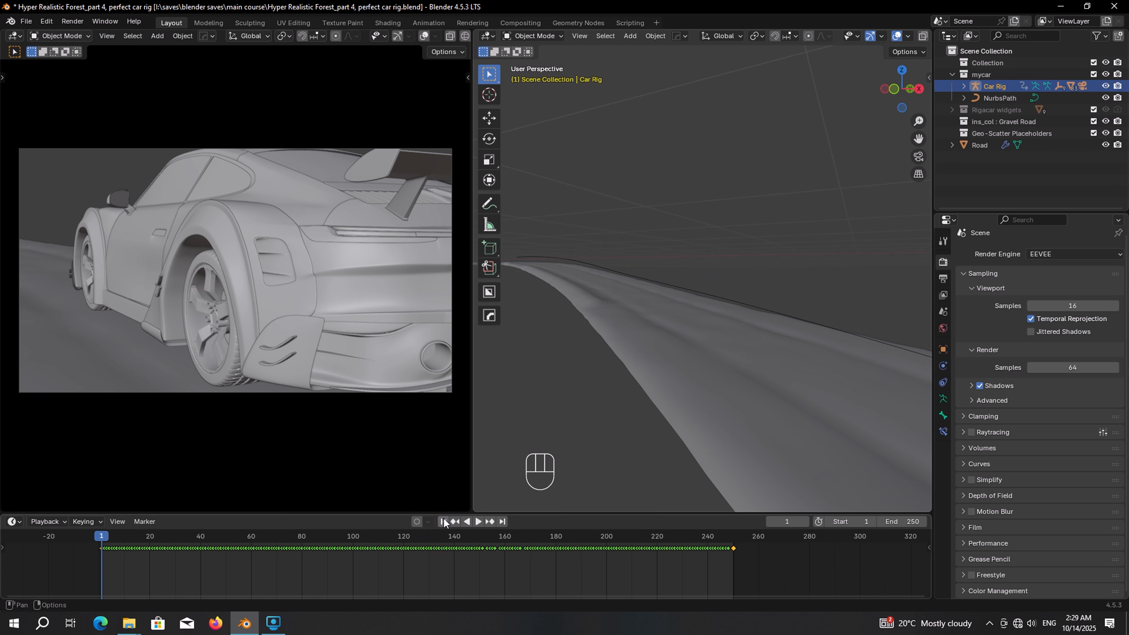
scroll(683, 344, "down", 5)
mouse_move(684, 344)
middle_mouse_down("shift")
mouse_move(740, 313)
mouse_move(669, 328)
middle_mouse_up("shift")
key("n")
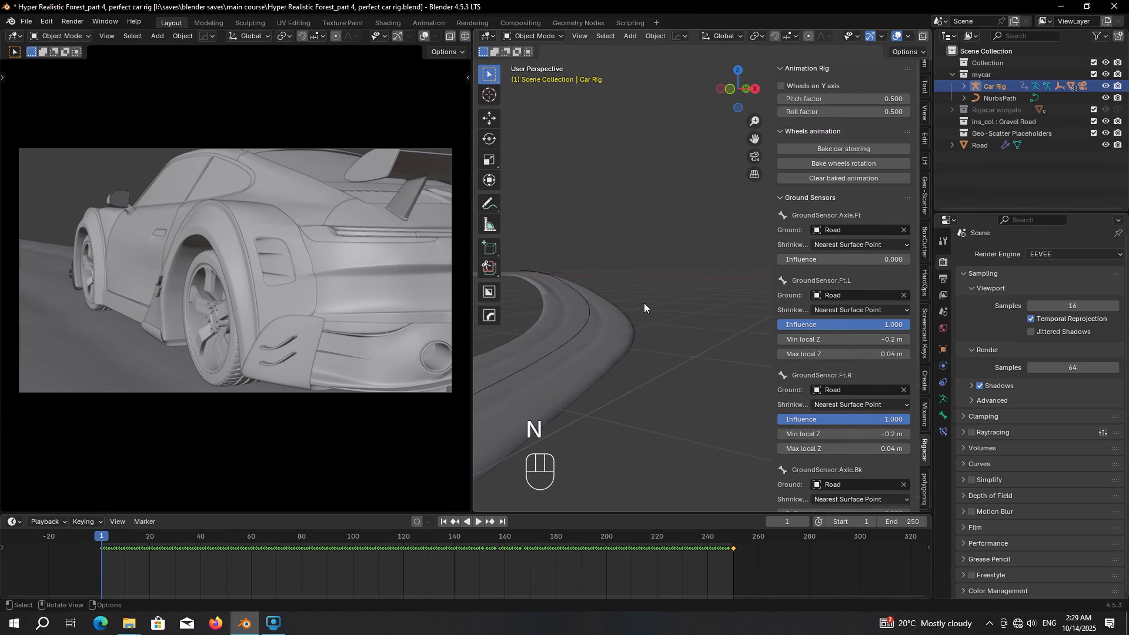
left_click(849, 178)
Turn snapping on and set its target to Face Nearest
mouse_move(644, 276)
middle_mouse_down()
mouse_move(576, 299)
mouse_move(636, 293)
middle_mouse_up()
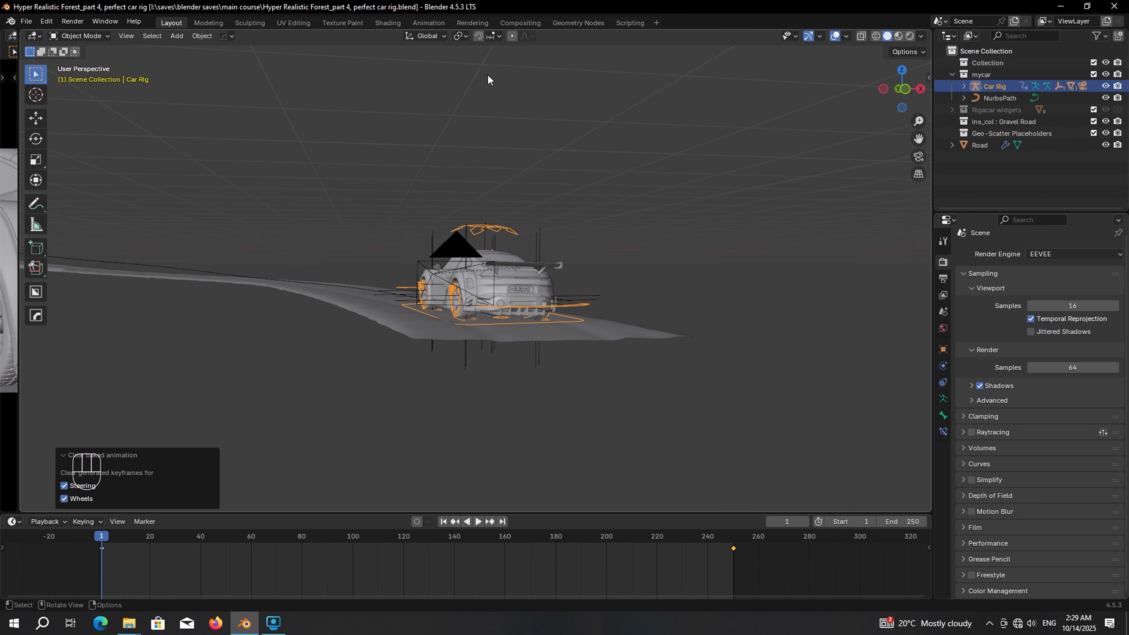
left_click(481, 36)
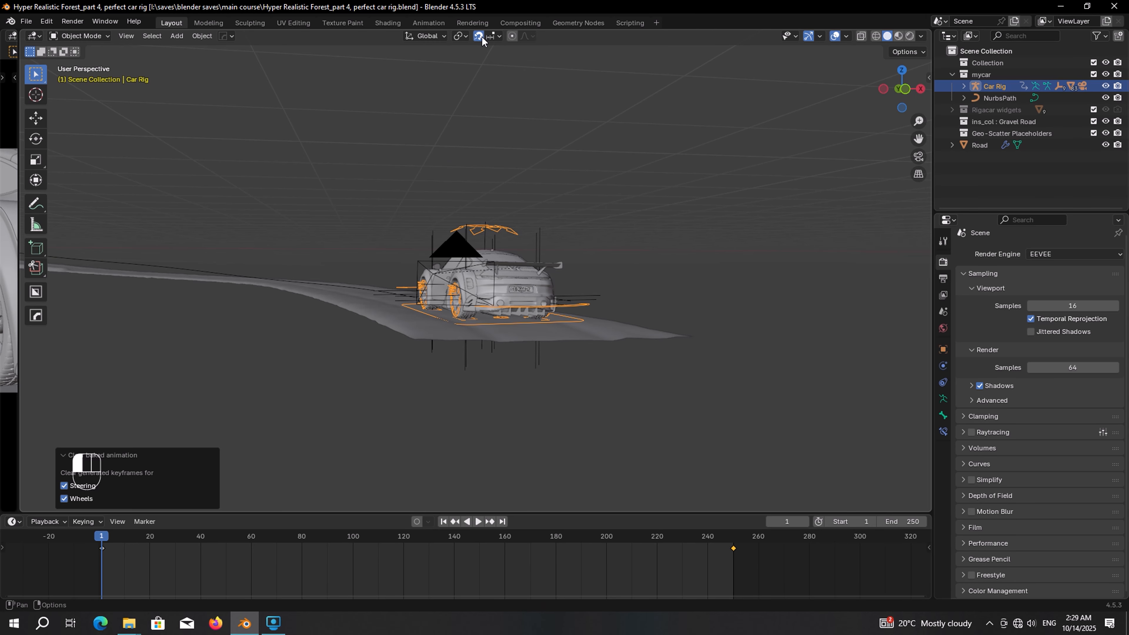
left_click(499, 36)
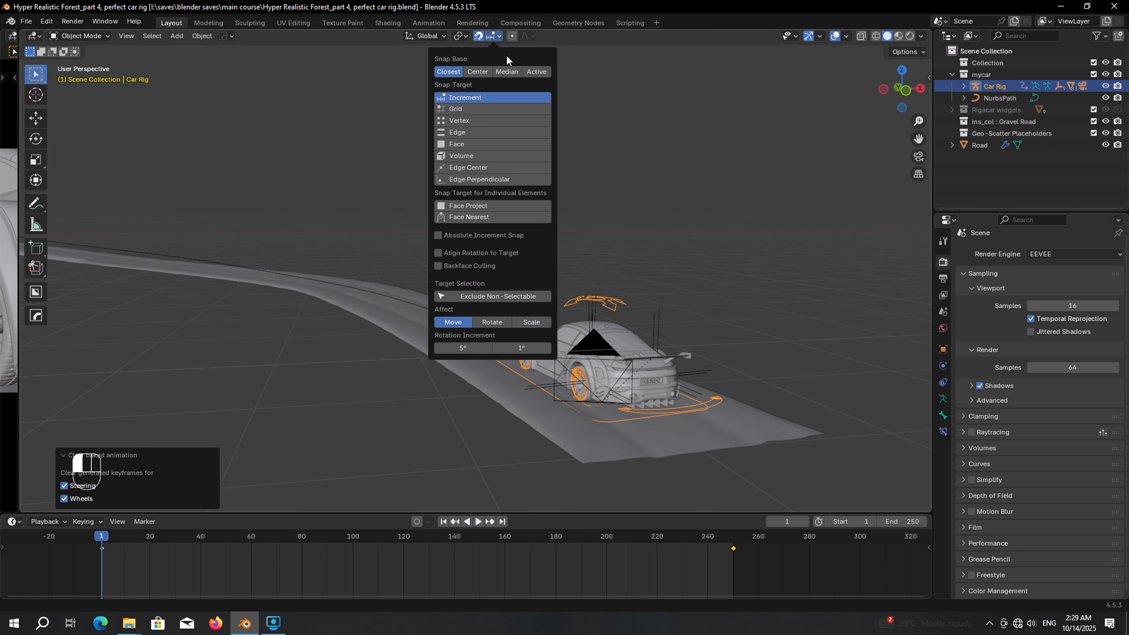
left_click(461, 142)
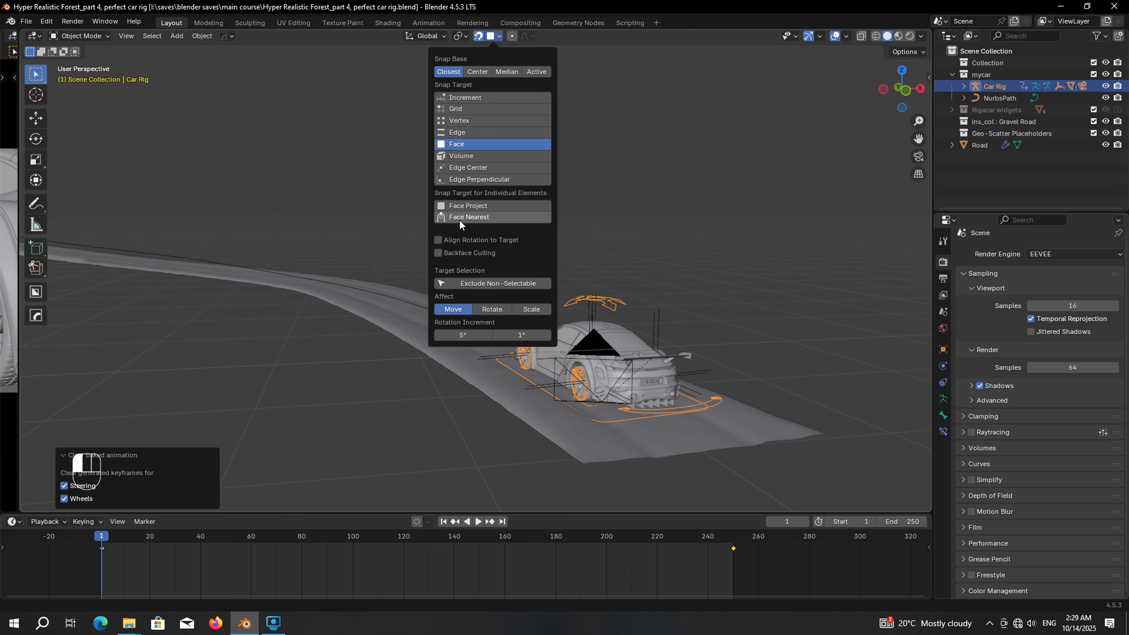
left_click(470, 217)
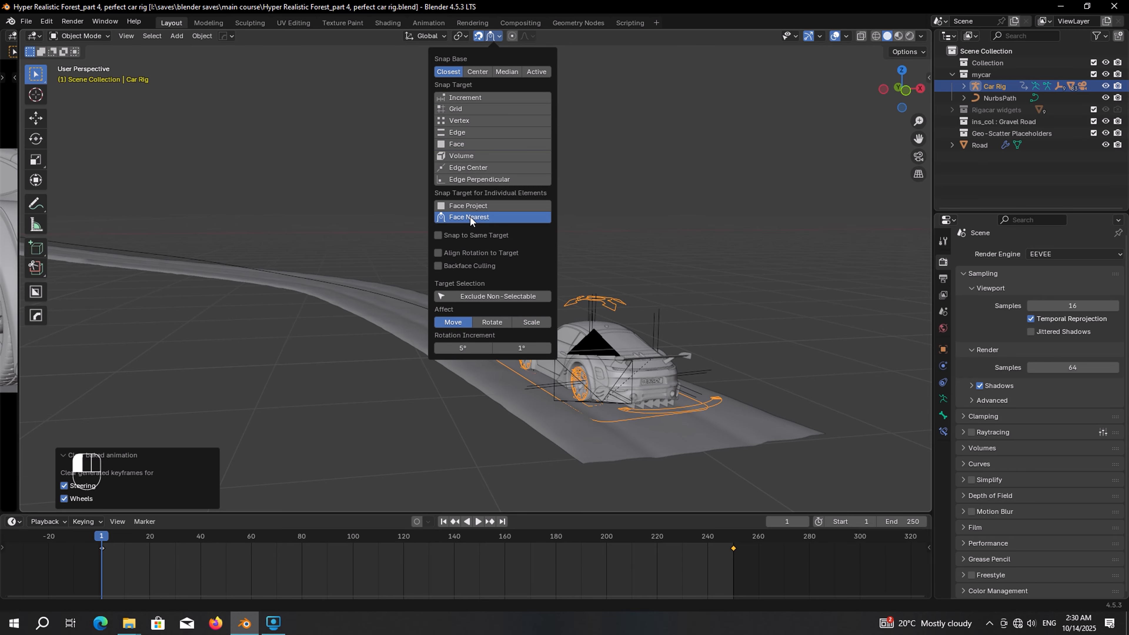
Edit the NurbsPath and lower its end control point at the junction along Z to the road surface
left_click(325, 281)
key("Tab")
middle_click_drag(324, 282, 759, 329, "shift")
key("KP_Decimal")
key("alt+a")
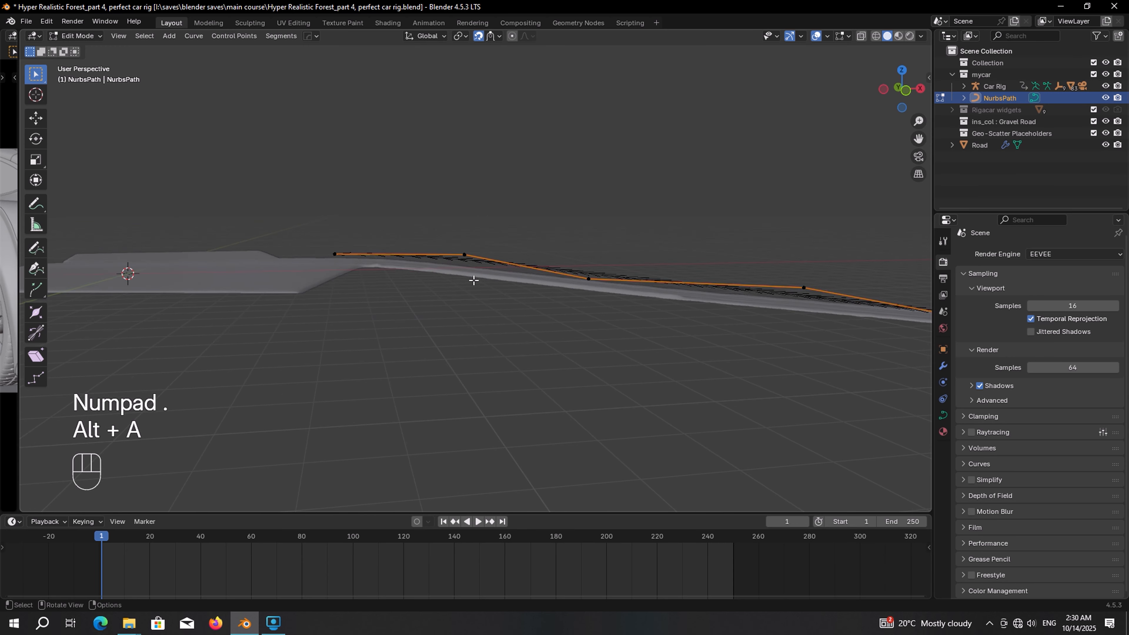
middle_click_drag(342, 247, 420, 147)
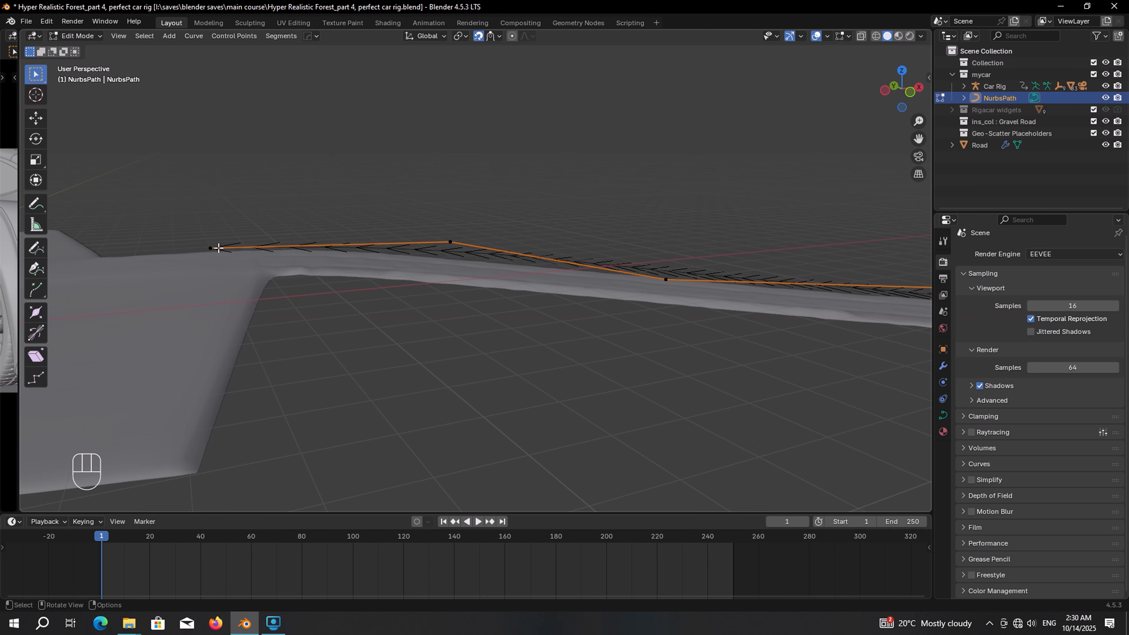
key("z")
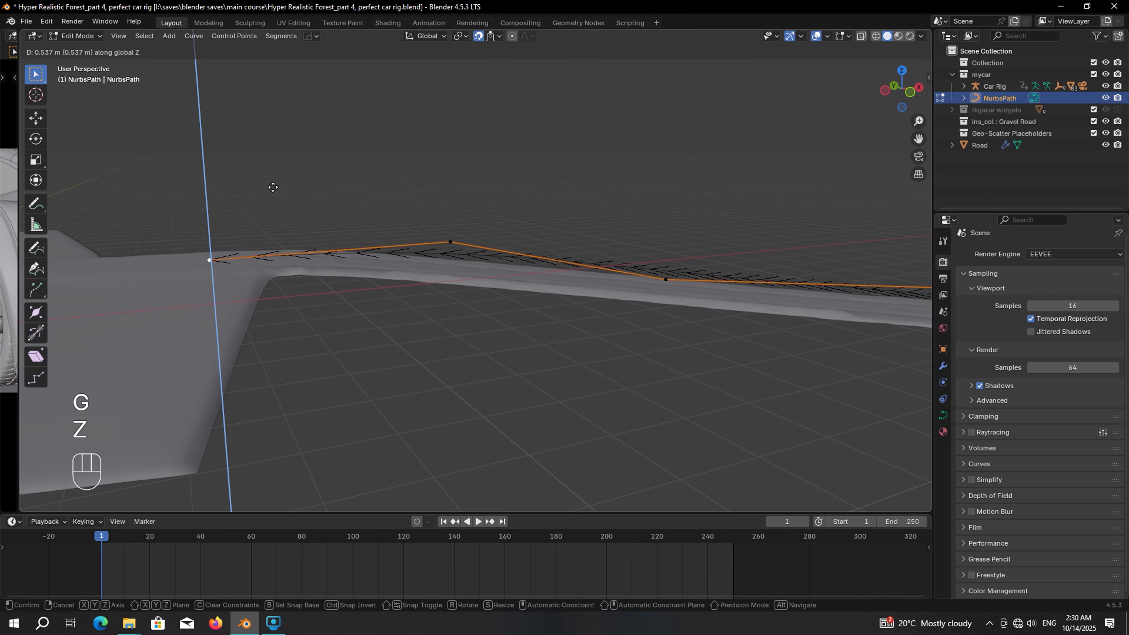
left_click(292, 222)
Lower the curve's second control point from the junction end by about 0.24 m along Z
middle_click_drag(374, 213, 497, 216)
left_click(502, 218)
key("g")
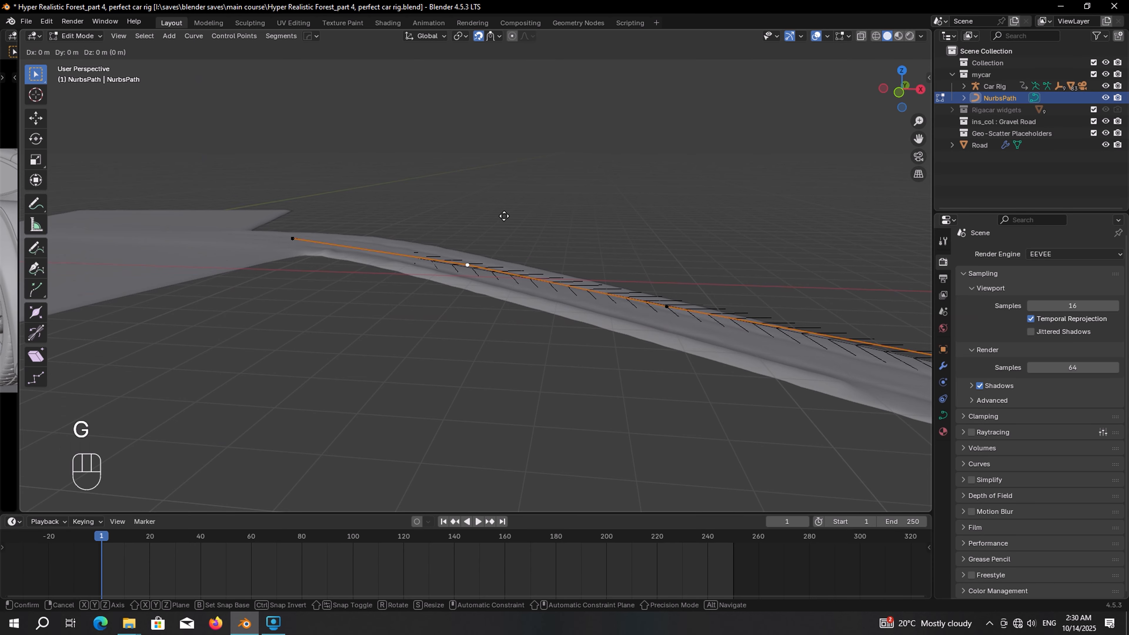
key("z")
left_click(504, 224)
Adjust the curve's third control point from the junction end along Z to match the road surface
middle_click_drag(613, 241, 487, 215, "shift")
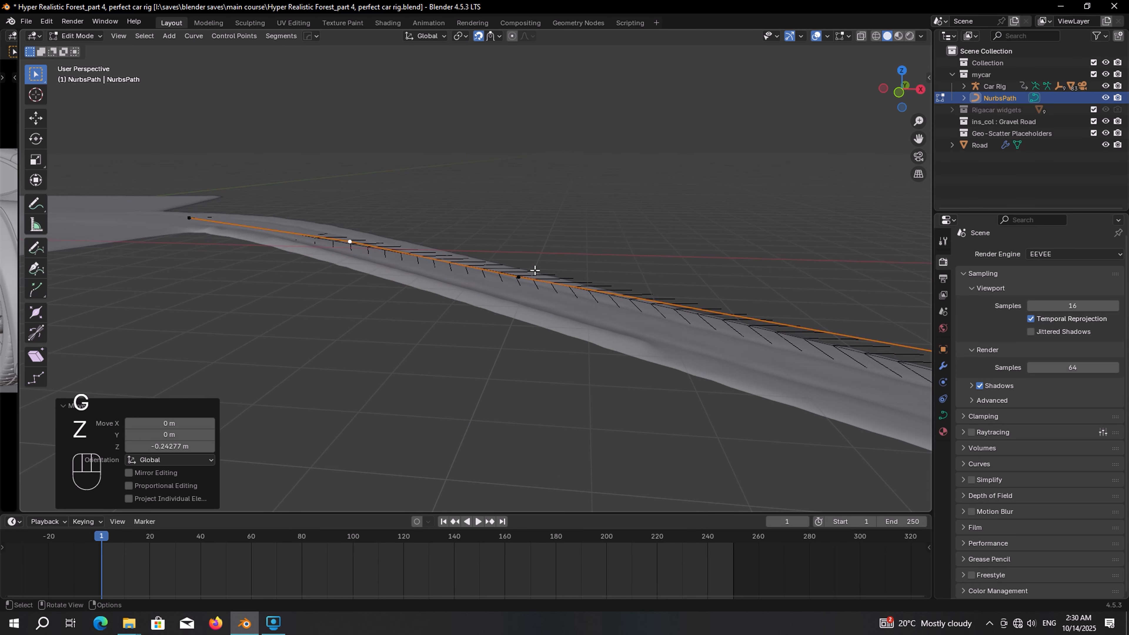
left_click(519, 274)
key("g")
key("z")
left_click(529, 272)
Adjust the control points along the middle stretch of the path in Z so the curve follows the road surface
middle_click_drag(622, 267, 444, 229, "shift")
left_click(559, 263)
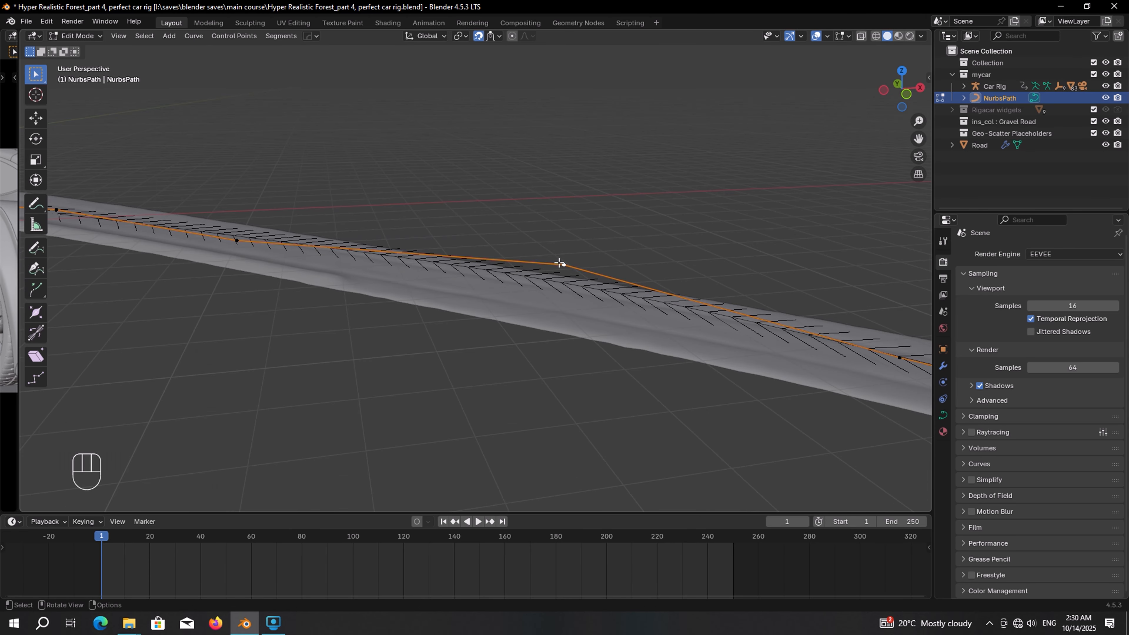
key("g")
key("z")
left_click(559, 263)
middle_click_drag(577, 280, 400, 266, "shift")
mouse_move(400, 266)
middle_mouse_down()
mouse_move(431, 274)
mouse_move(413, 263)
middle_mouse_up()
left_click(368, 258)
key("g")
key("z")
left_click(367, 254)
Adjust the two path control points nearest the car along Z to fit the road surface
scroll(444, 262, "down", 4)
left_click(478, 297)
scroll(477, 297, "up", 4)
middle_click_drag(534, 294, 539, 282)
key("g")
key("z")
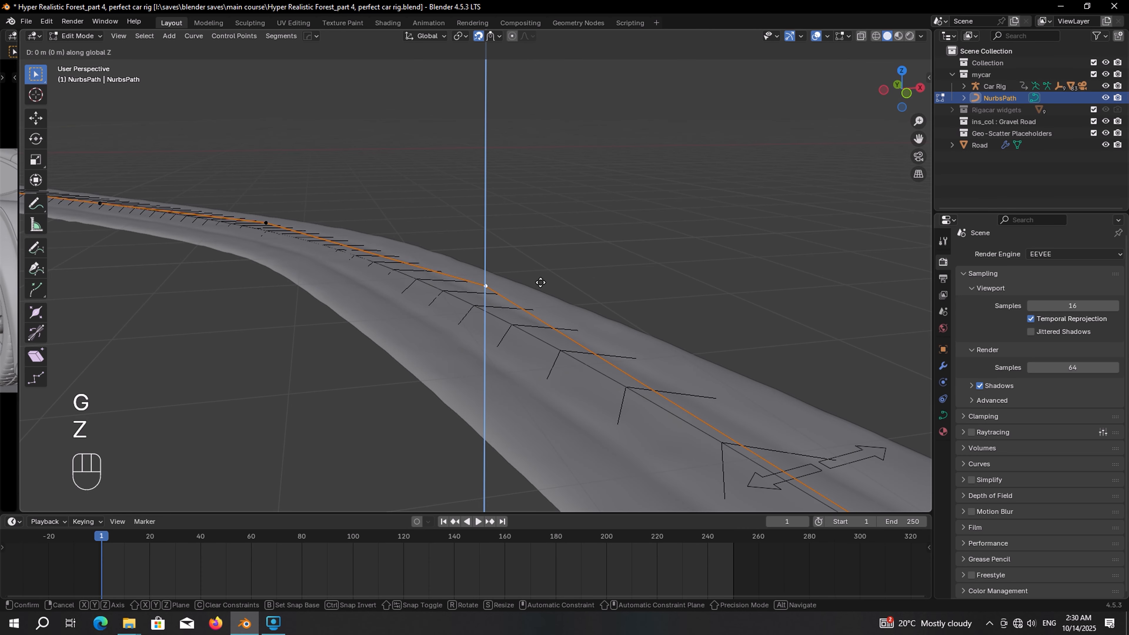
left_click(540, 286)
scroll(541, 288, "down", 5)
left_click(597, 341)
key("g")
key("z")
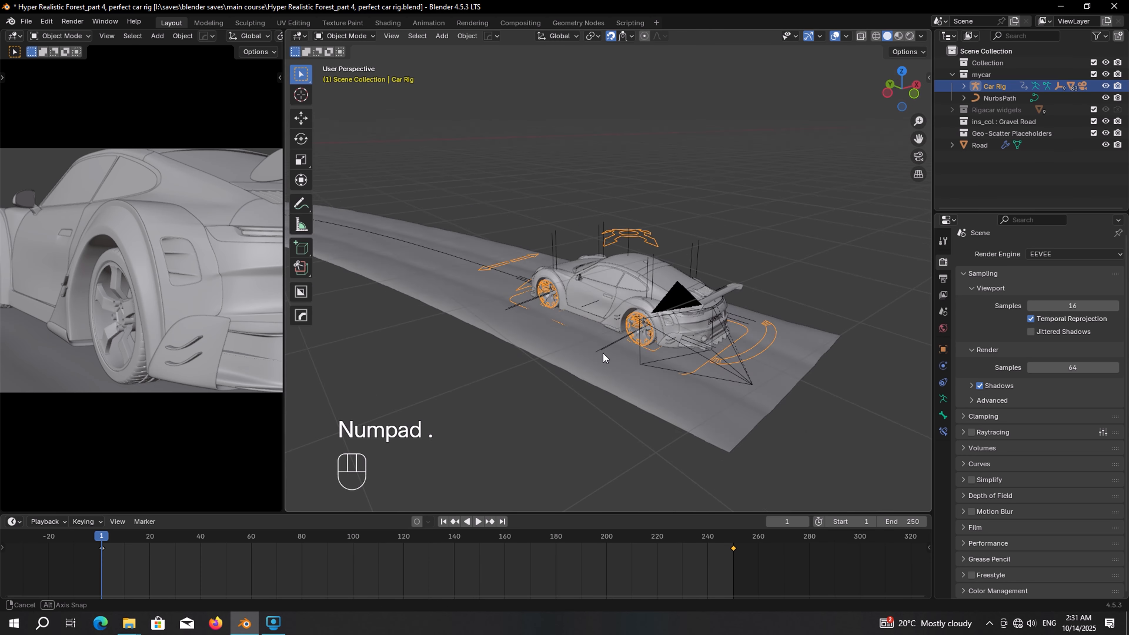
Bake the Car Rig's steering and wheels rotation over frames 1 to 250 and play the animation beside a widened camera view
middle_click_drag(577, 312, 616, 317, "shift")
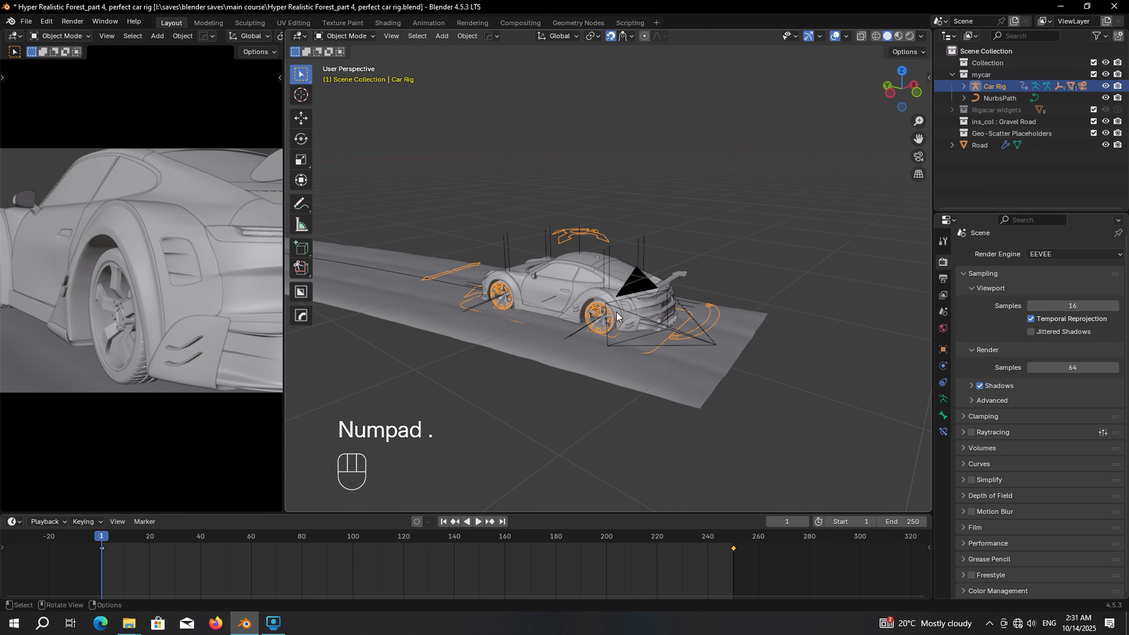
key("n")
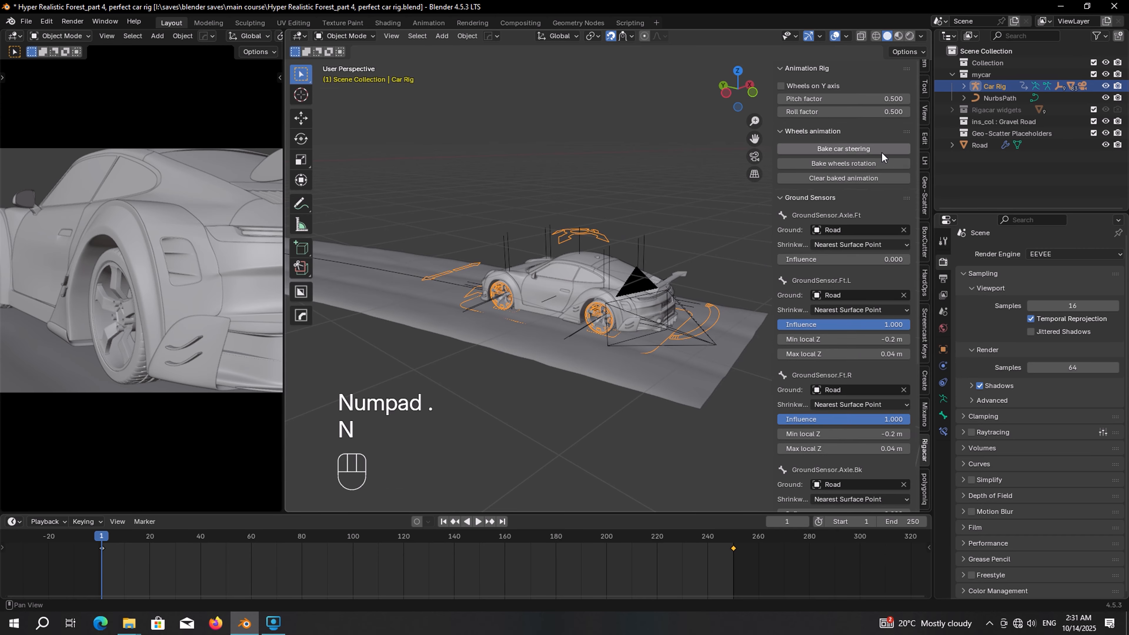
left_click(864, 153)
left_click(827, 220)
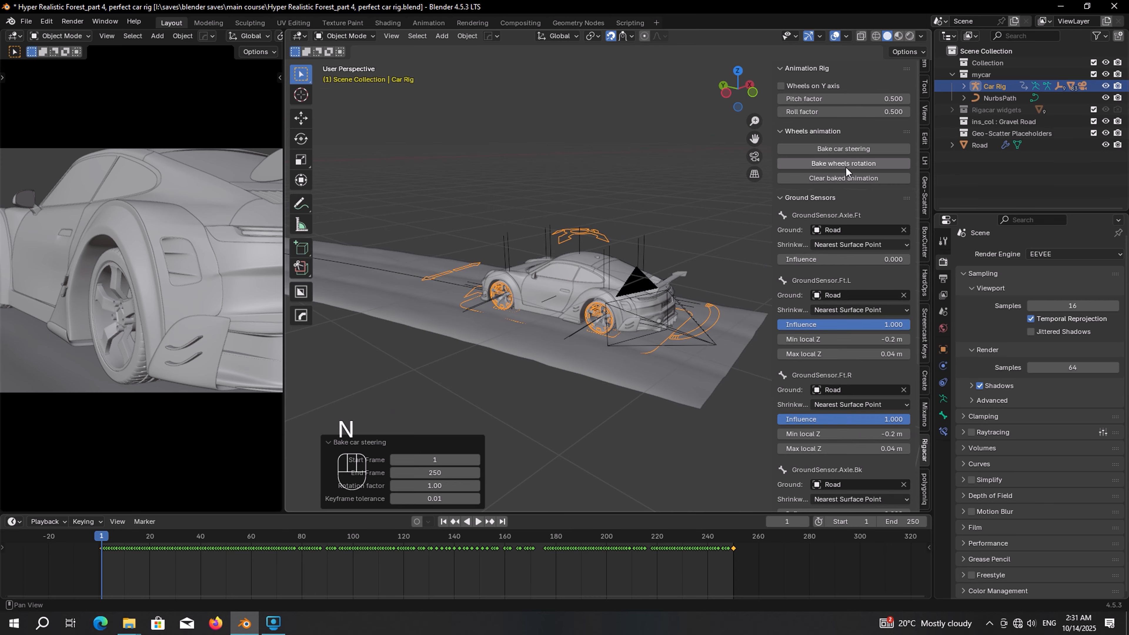
left_click(842, 163)
left_click(818, 219)
left_click_drag(284, 267, 491, 267)
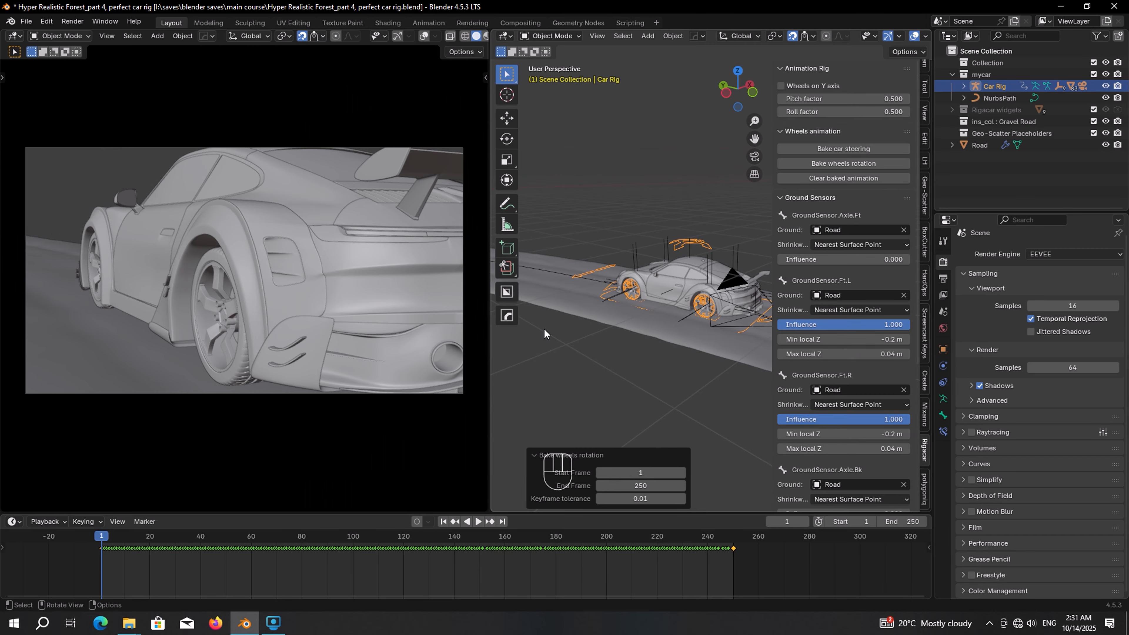
key("space")
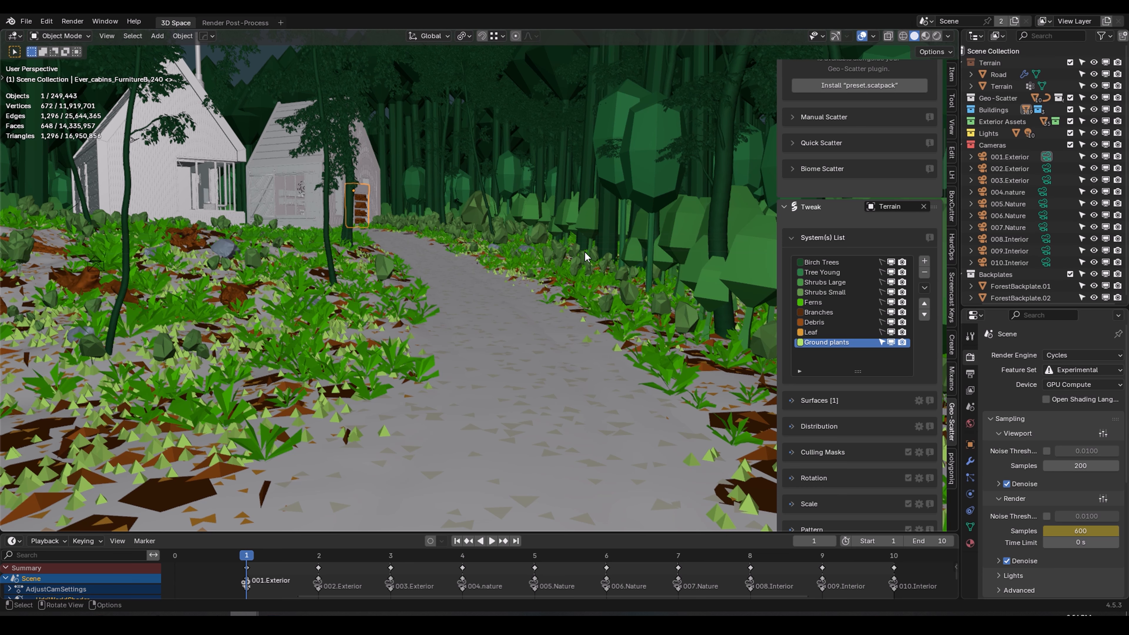
Hide all nine Geo-Scatter systems of the terrain, from Birch Trees to Ground plants, in the viewport
left_click(891, 262)
left_click(891, 273)
left_click(890, 282)
left_click(891, 292)
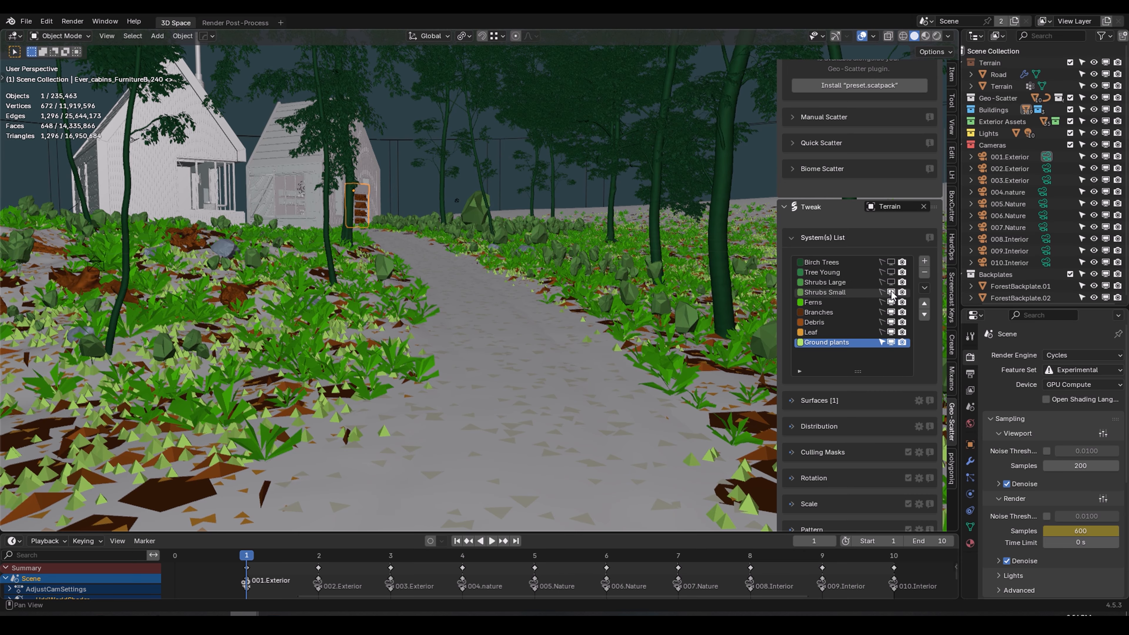
left_click(890, 302)
left_click(891, 312)
left_click(891, 321)
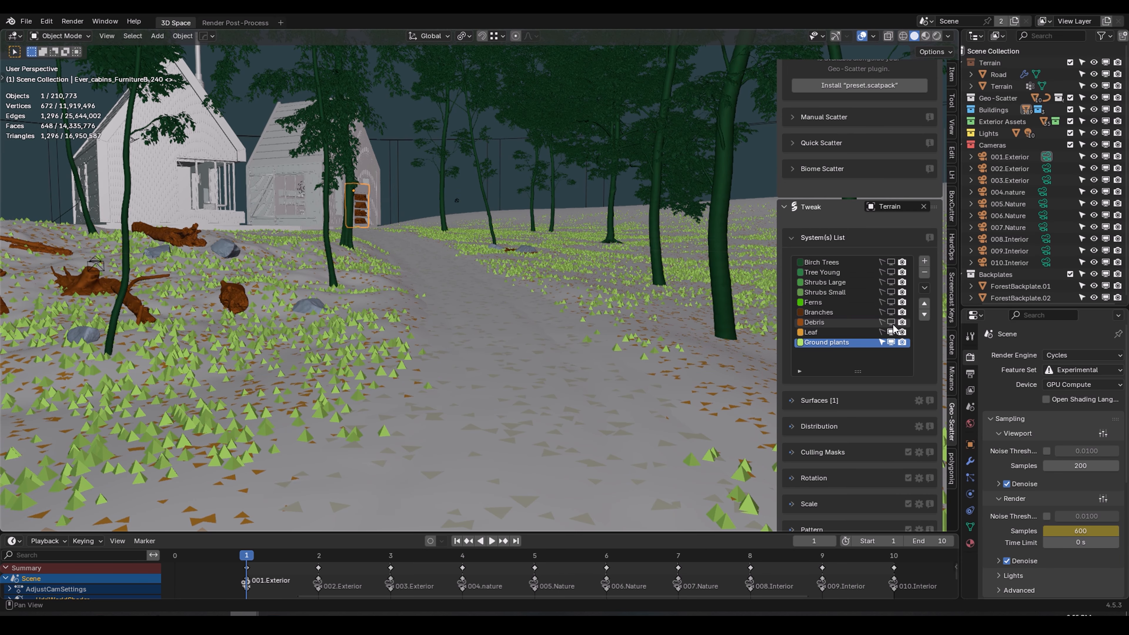
left_click(891, 331)
left_click(890, 342)
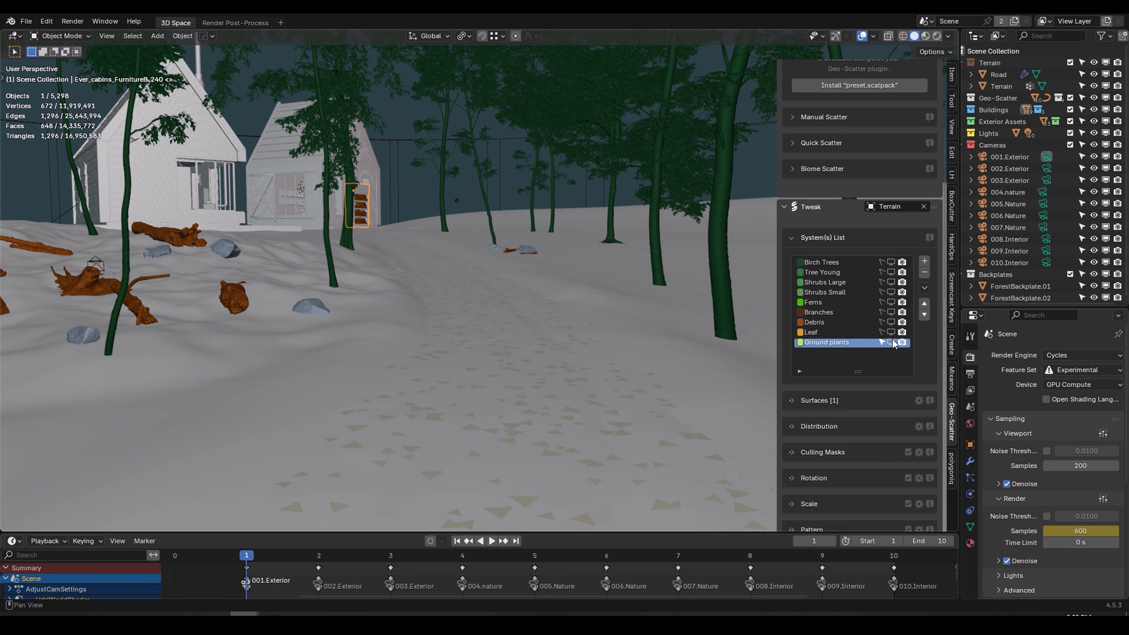
Exclude the Geo-Scatter, Buildings and Exterior Assets collections from the view layer
left_click(1070, 98)
left_click(1070, 110)
left_click(1069, 121)
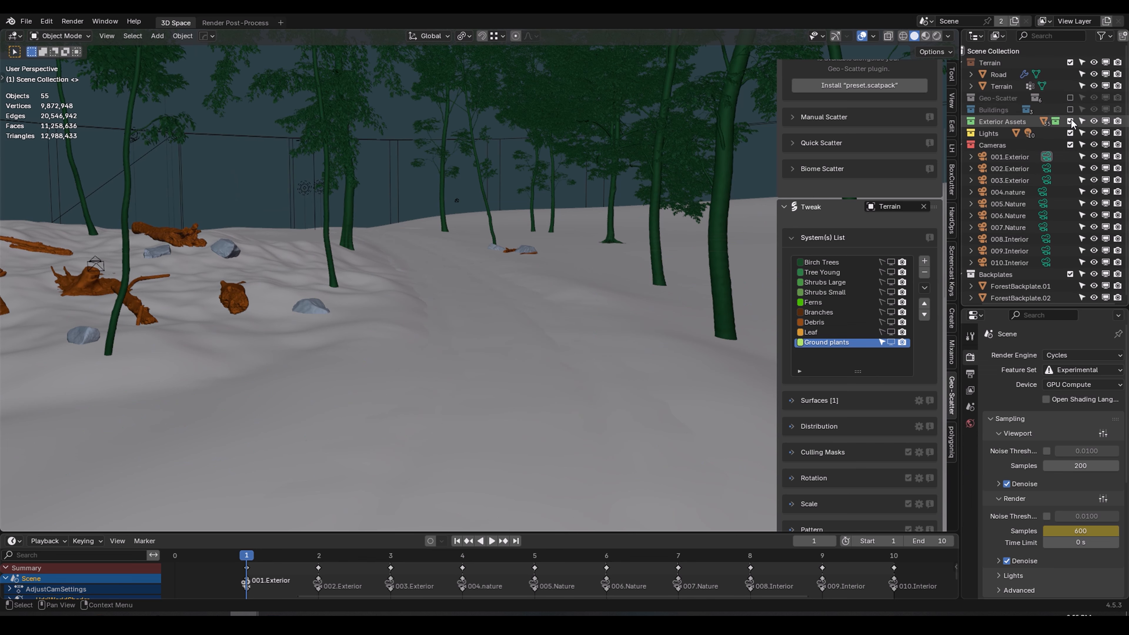
Delete the existing Road object from the Terrain collection of the forest scene
left_click(998, 74)
key("x")
left_click(551, 175)
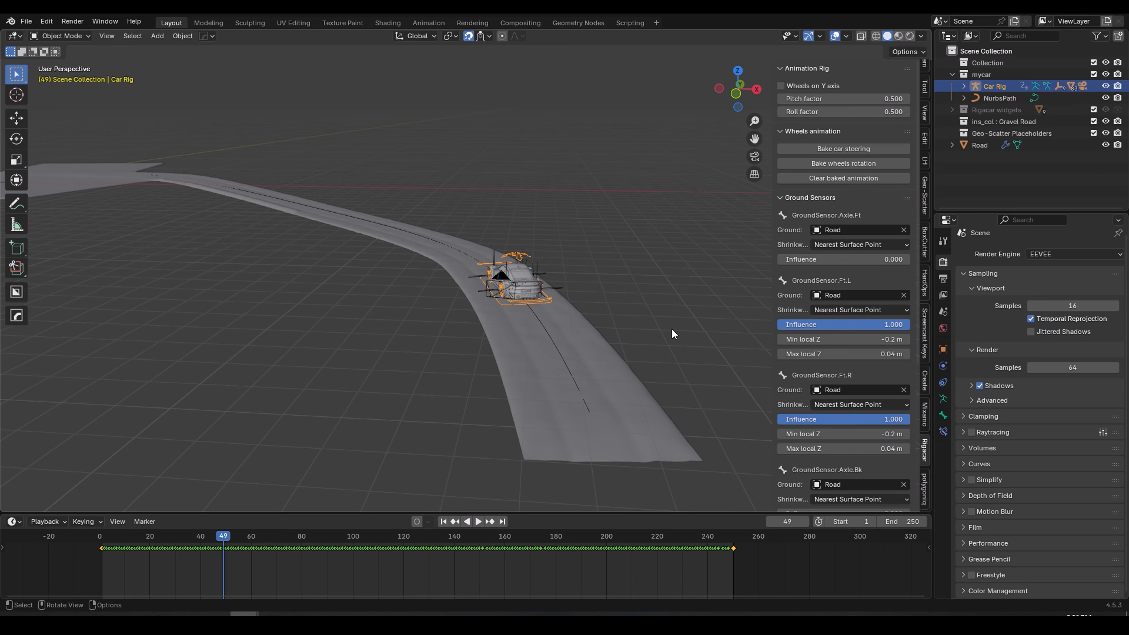
Copy all objects of the rigged car scene, including its road and path, and paste them into the forest scene
key("a")
key("ctrl+c")
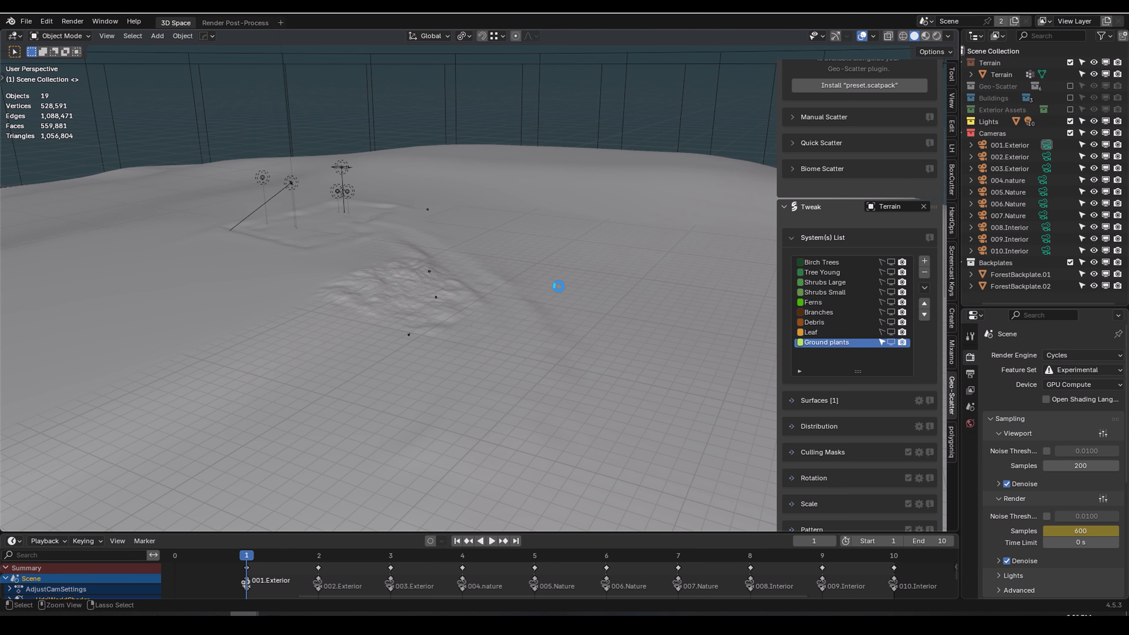
key("ctrl+v")
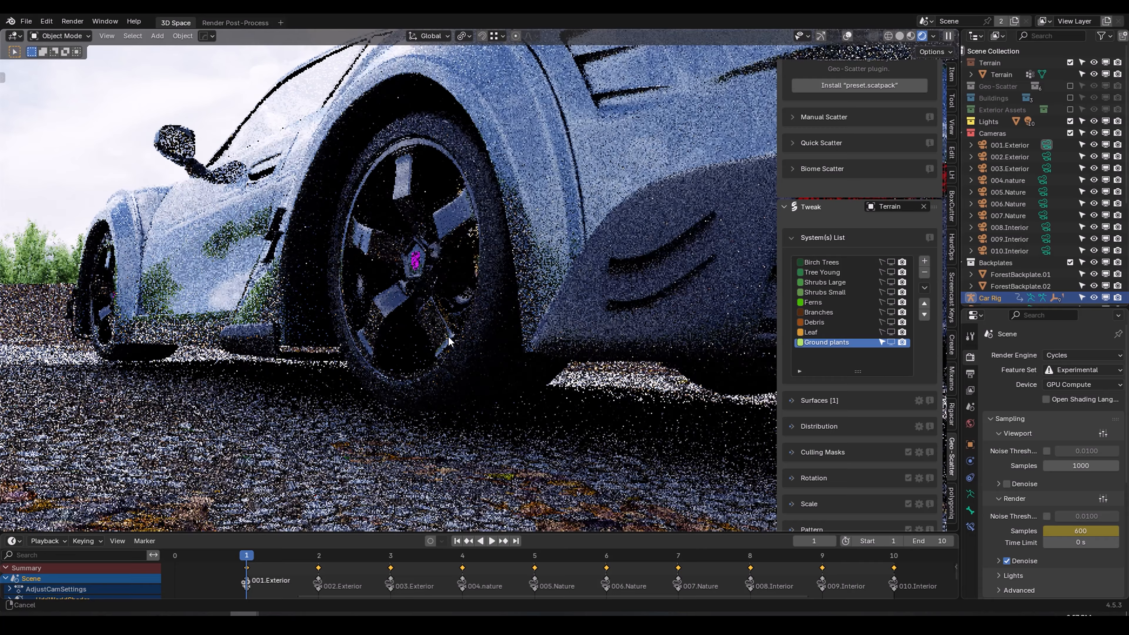
Turn on viewport overlays around the pasted car and clear the Car Rig's baked wheels animation
scroll(449, 335, "up", 6)
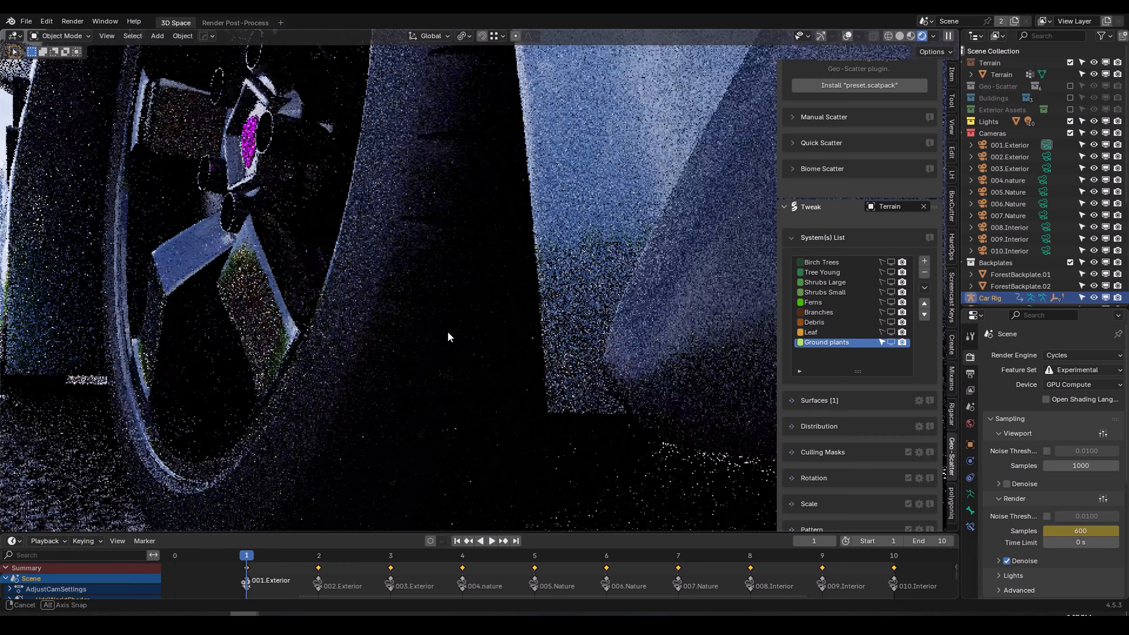
mouse_move(449, 335)
middle_mouse_down()
mouse_move(451, 324)
mouse_move(455, 334)
middle_mouse_up()
scroll(460, 332, "down", 8)
left_click(847, 36)
left_click(952, 414)
left_click(859, 178)
Show the Car Rig's Ground Sensors settings and check which ground object each sensor uses
middle_click_drag(533, 233, 495, 251)
scroll(495, 251, "up", 2)
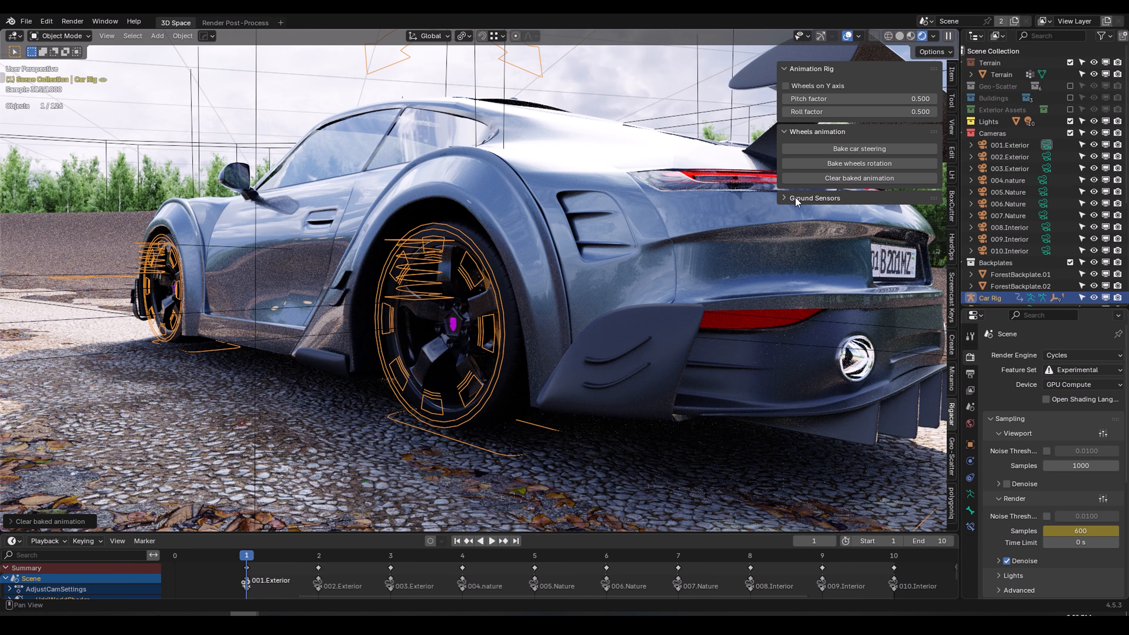
left_click(795, 197)
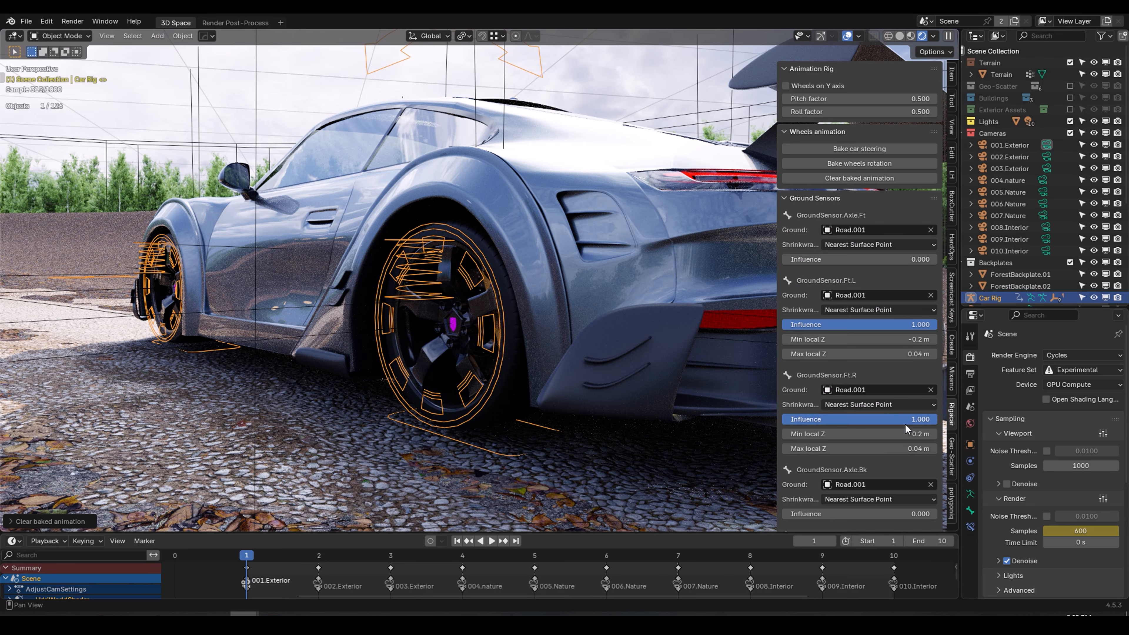
middle_click_drag(542, 285, 468, 221)
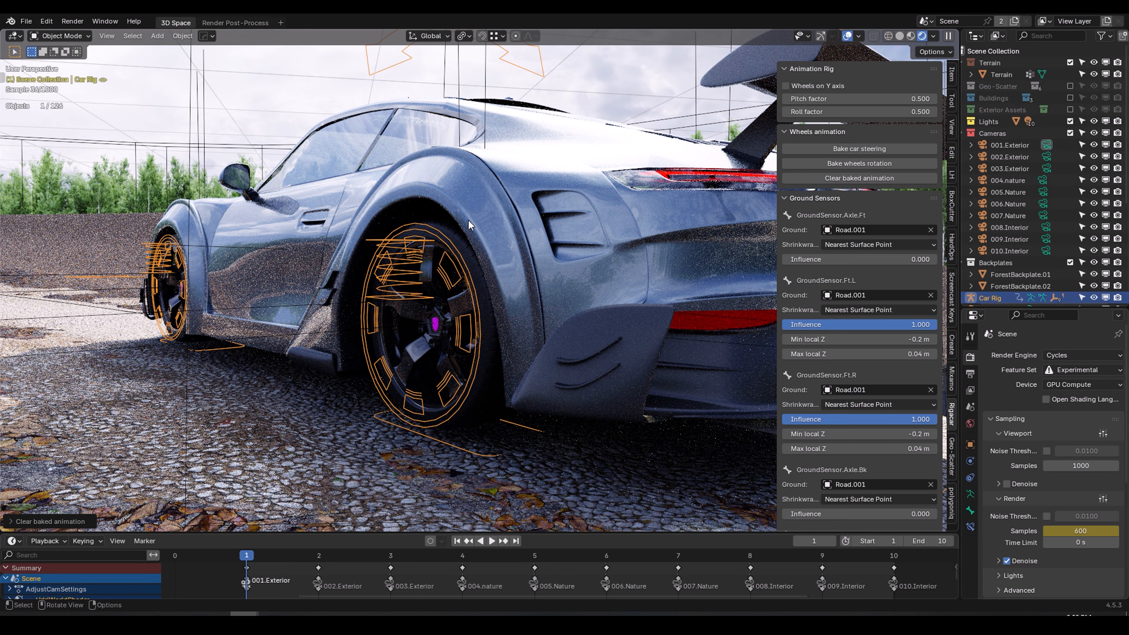